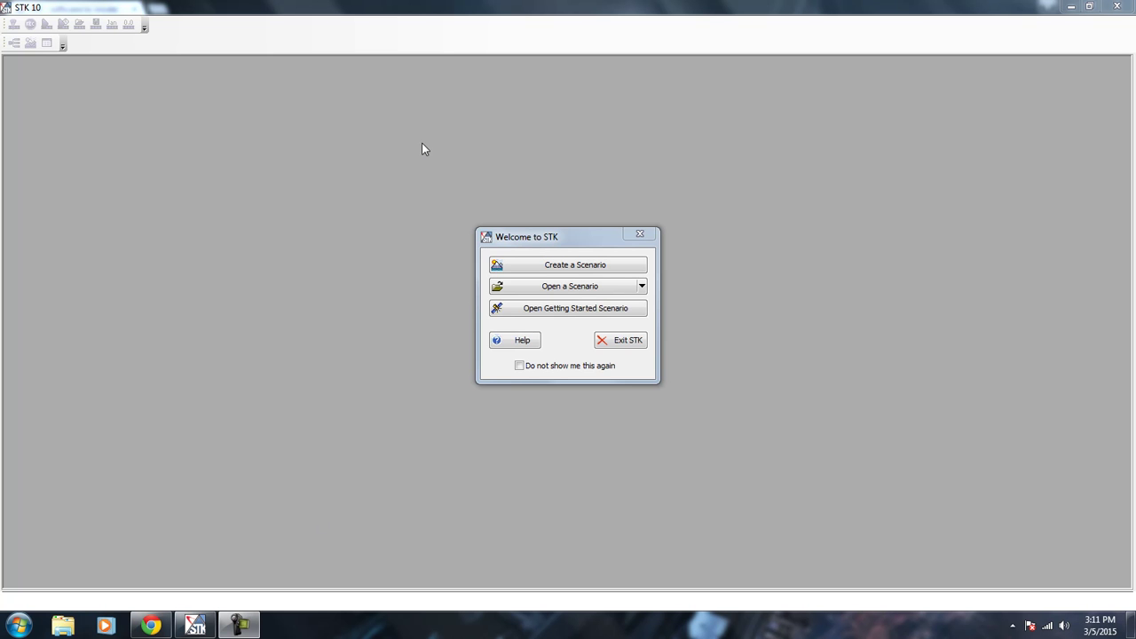
Switch to Chrome, open the STK download sign-in form from AGI's products page, and dismiss it
click(150, 626)
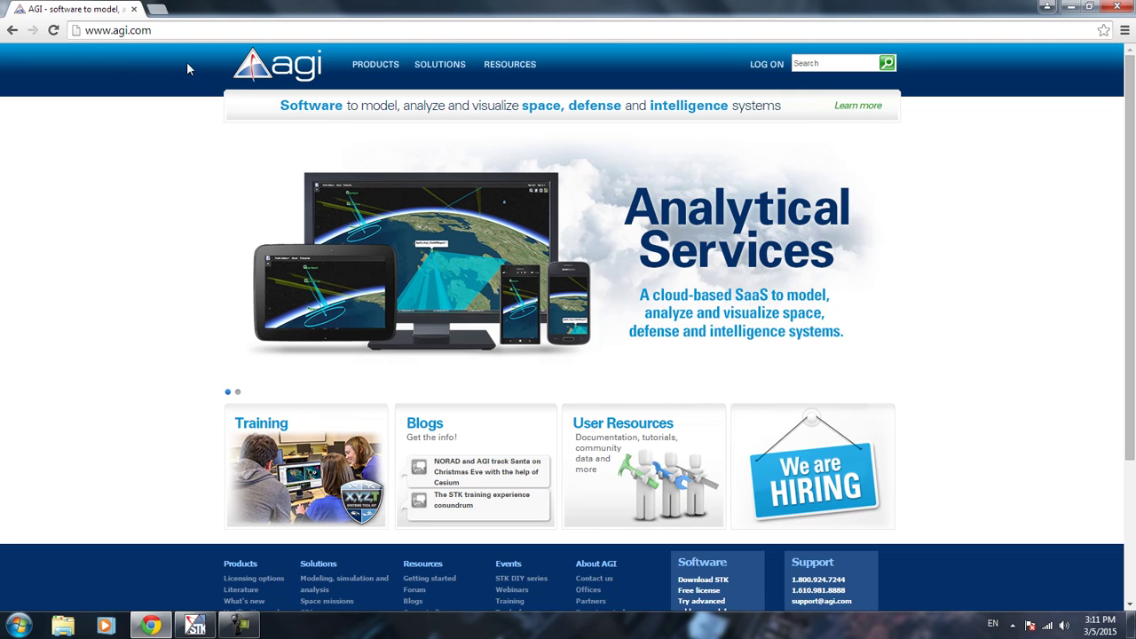
click(358, 76)
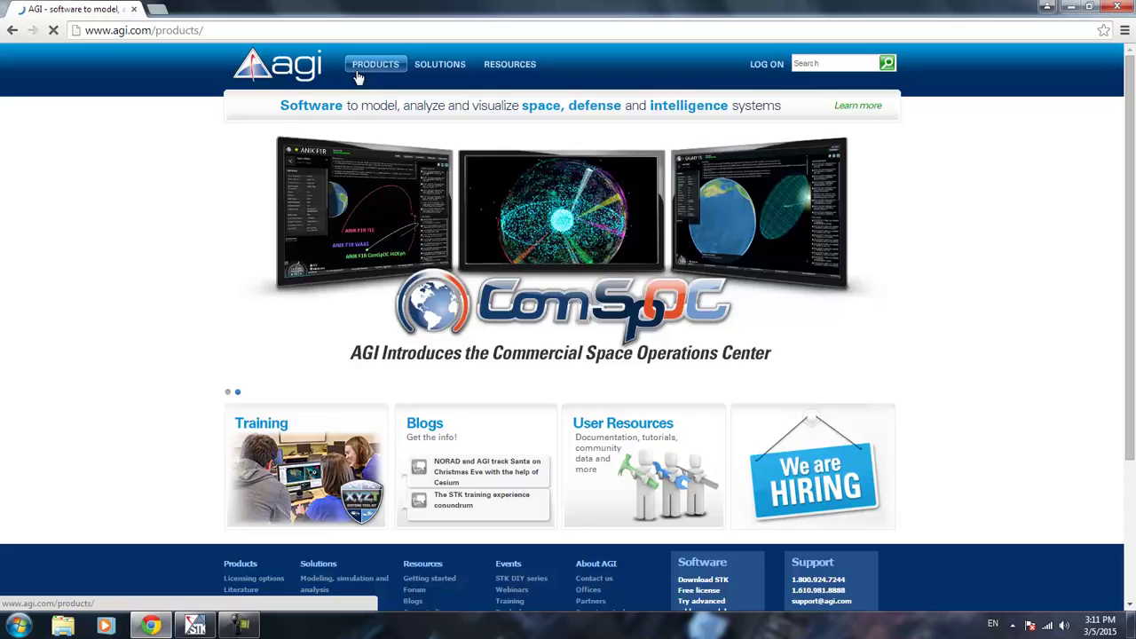
scroll(170, 314, down, 3)
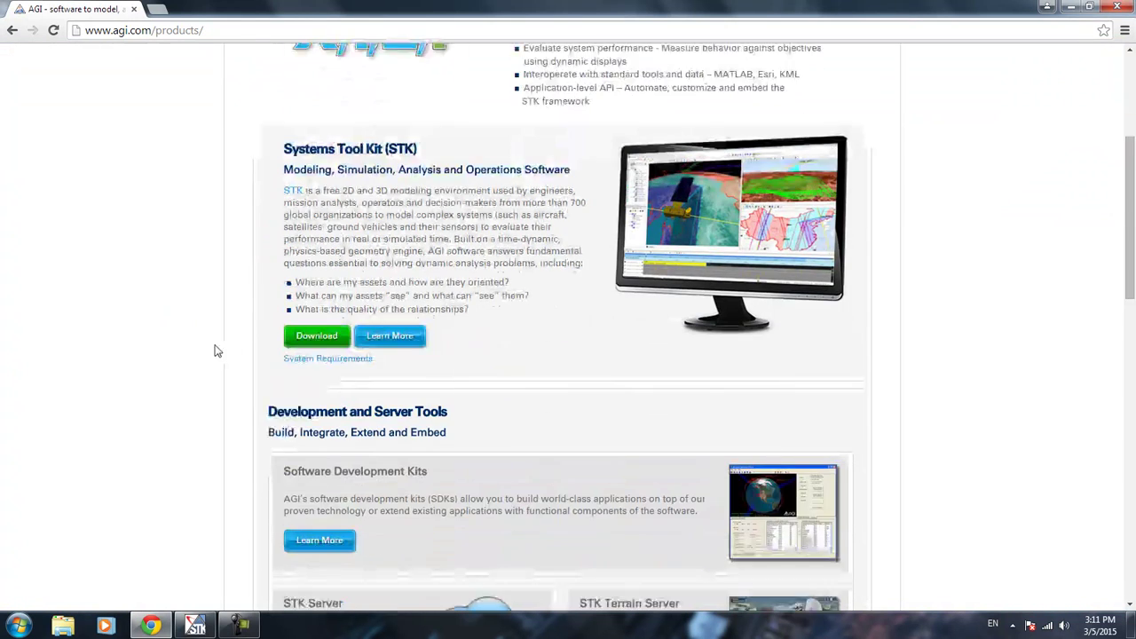
click(311, 268)
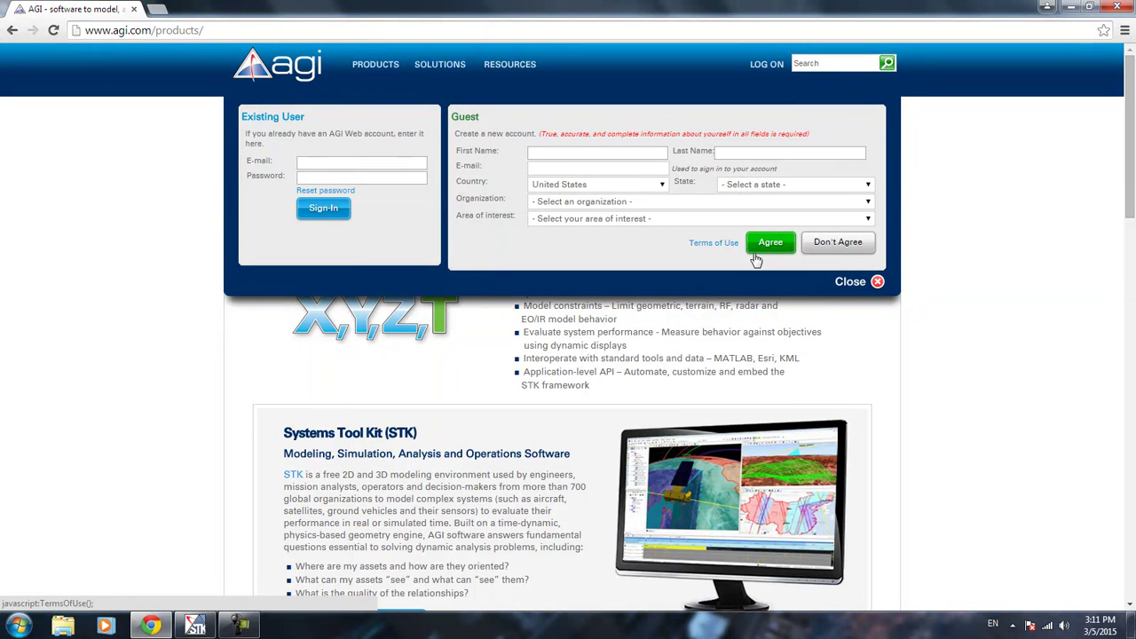
click(875, 283)
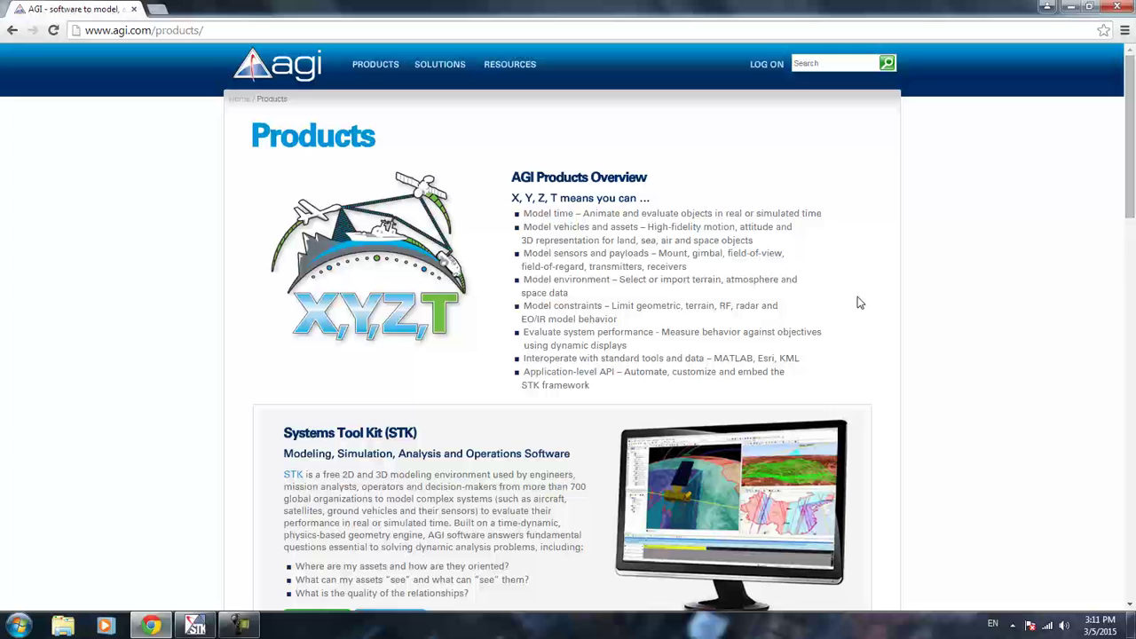
Search the computer for "license manager" and launch the STK License Manager
click(19, 625)
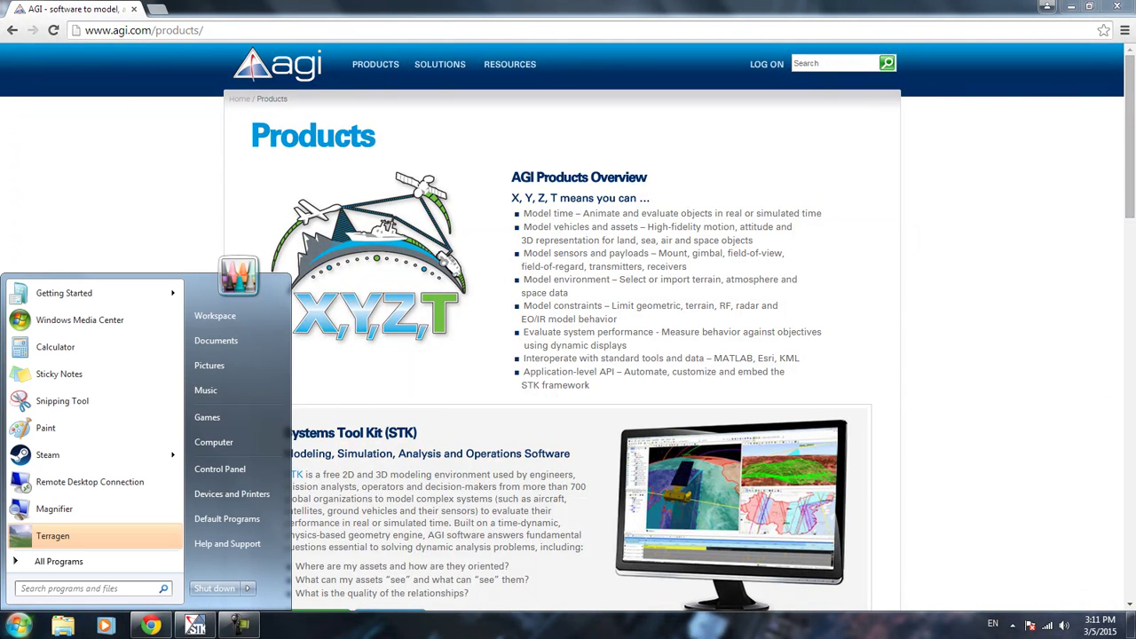
text(l)
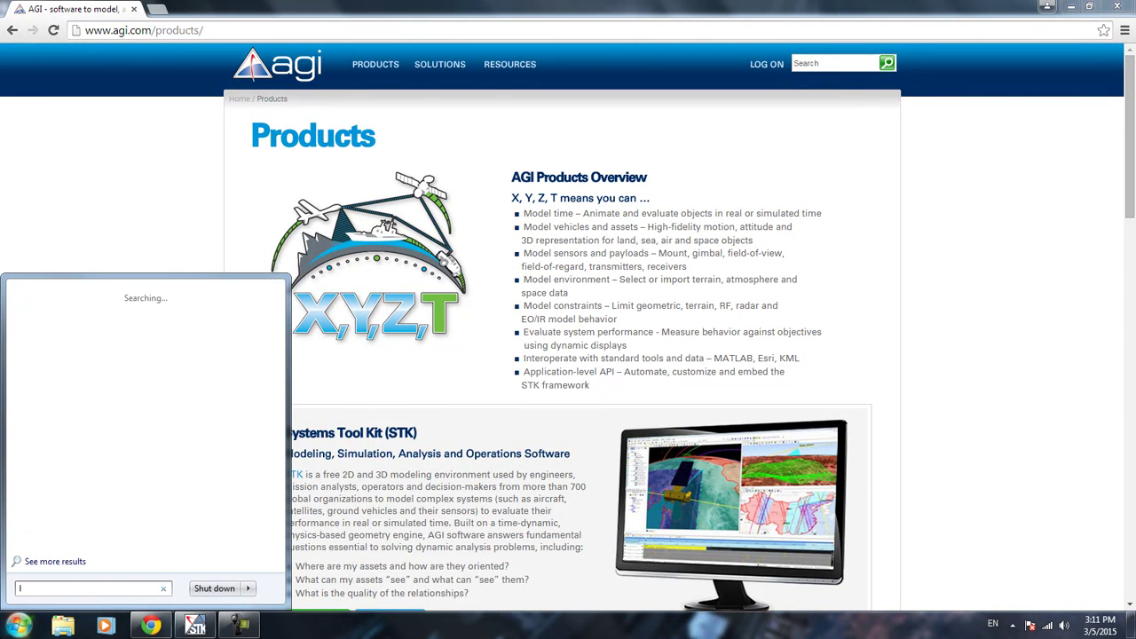
text(icense manager)
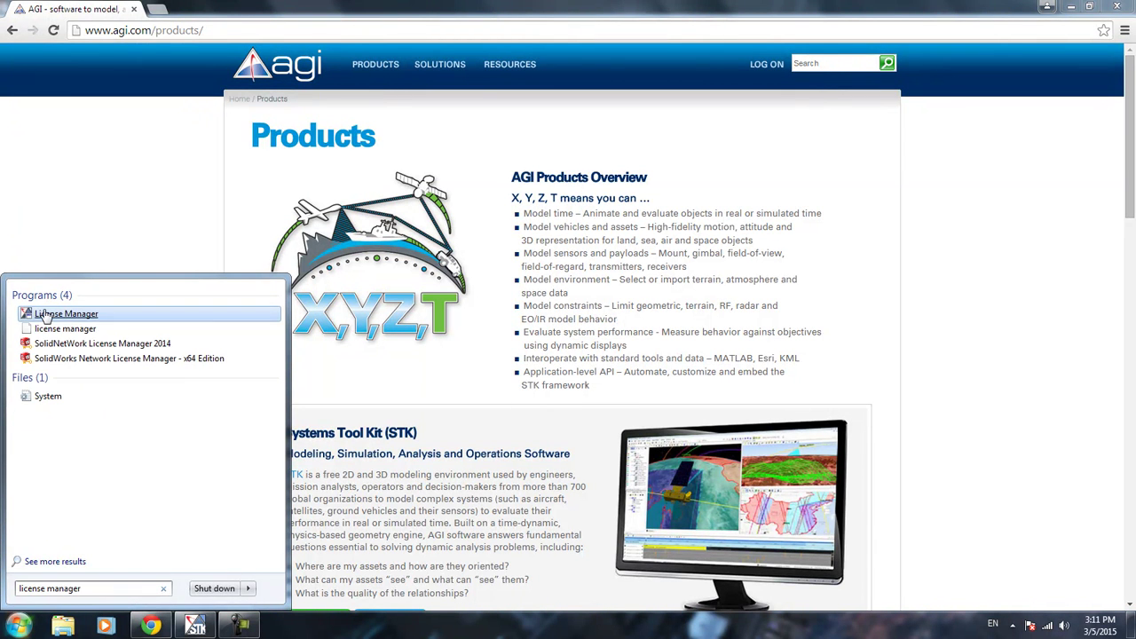
click(46, 316)
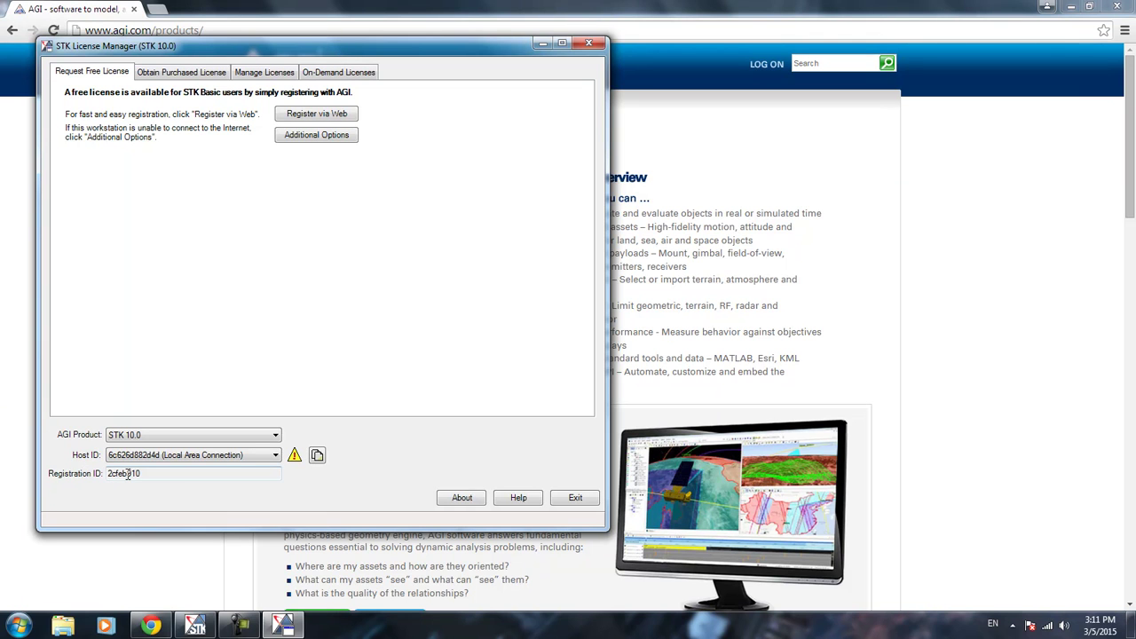
Choose the Wireless Network Connection as the host ID and exit the License Manager
click(253, 455)
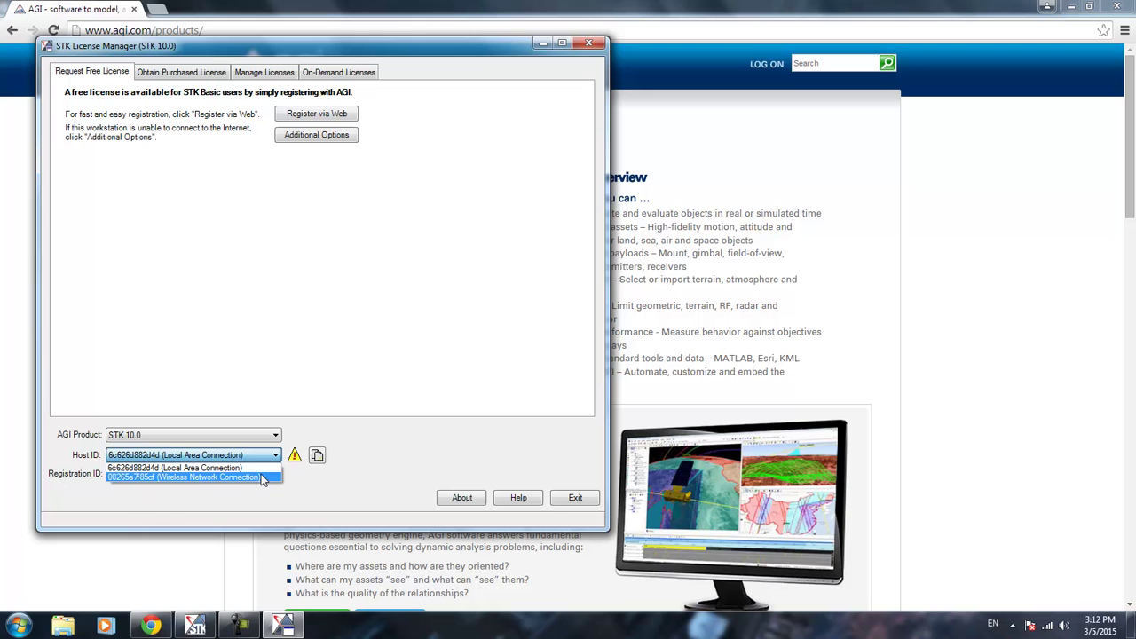
click(260, 478)
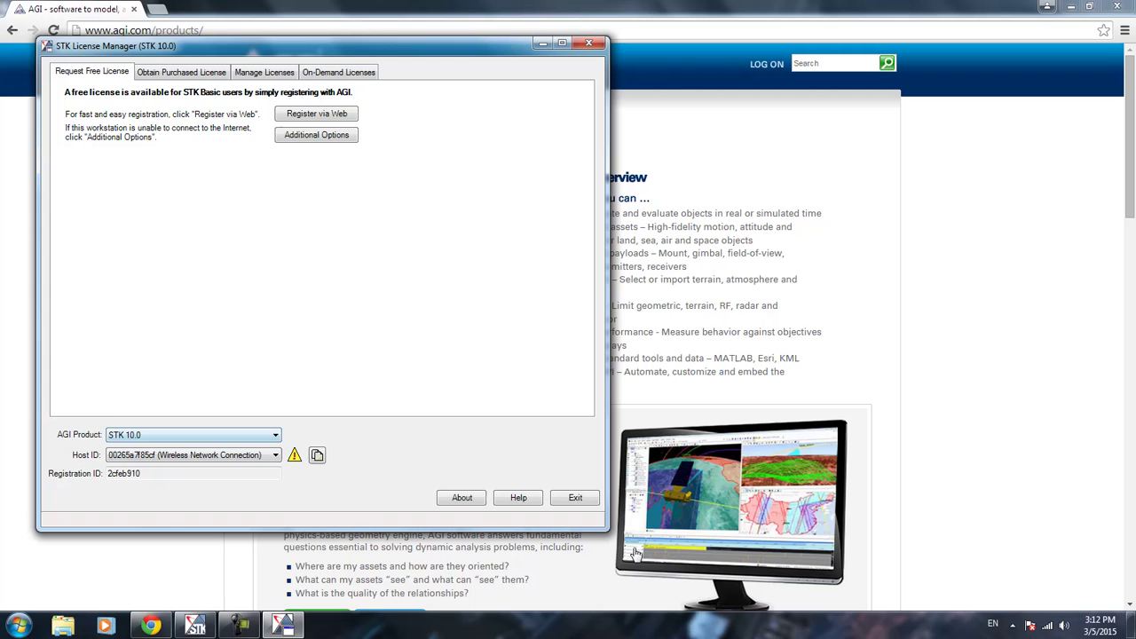
click(575, 497)
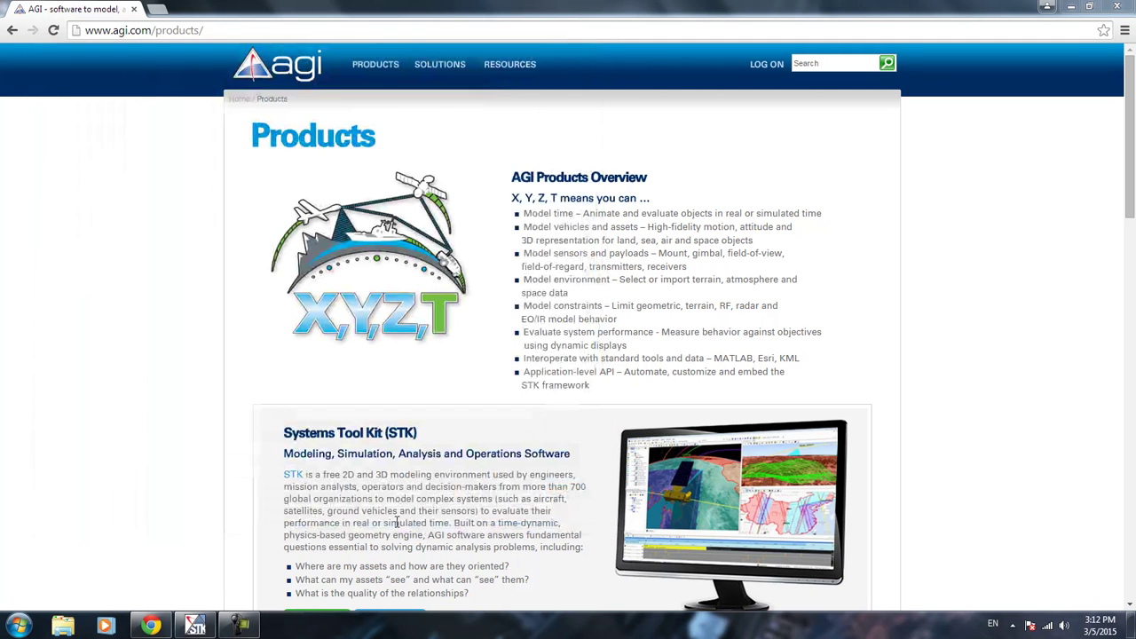
Switch to STK 10 and create Scenario1 with the default location and time period, dismissing the object insertion dialog
mouse_move(196, 626)
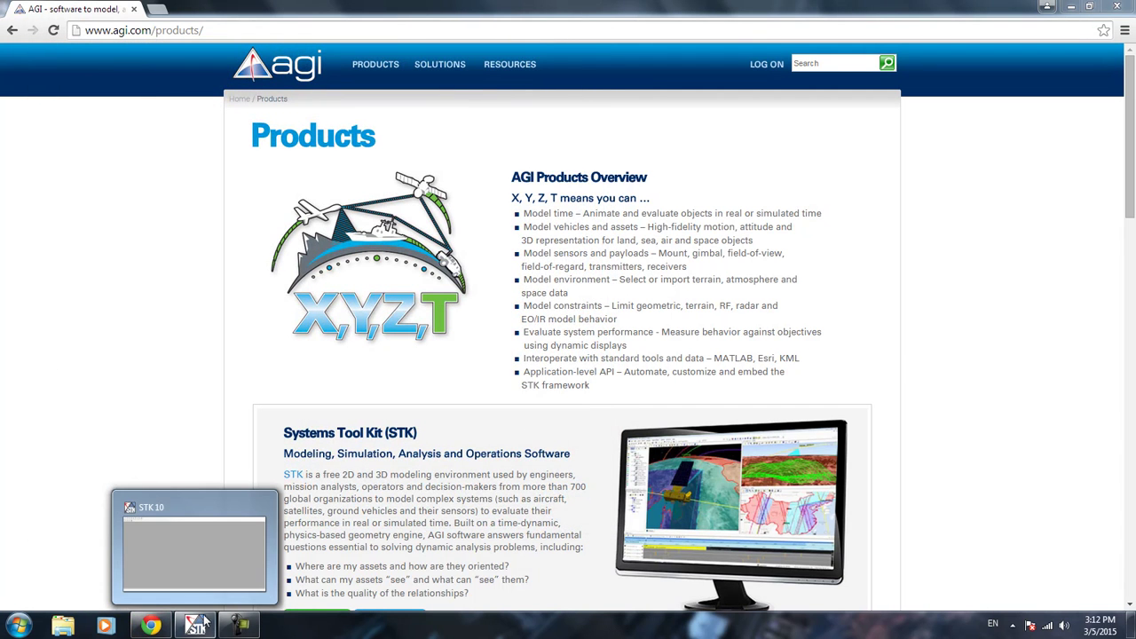
click(271, 578)
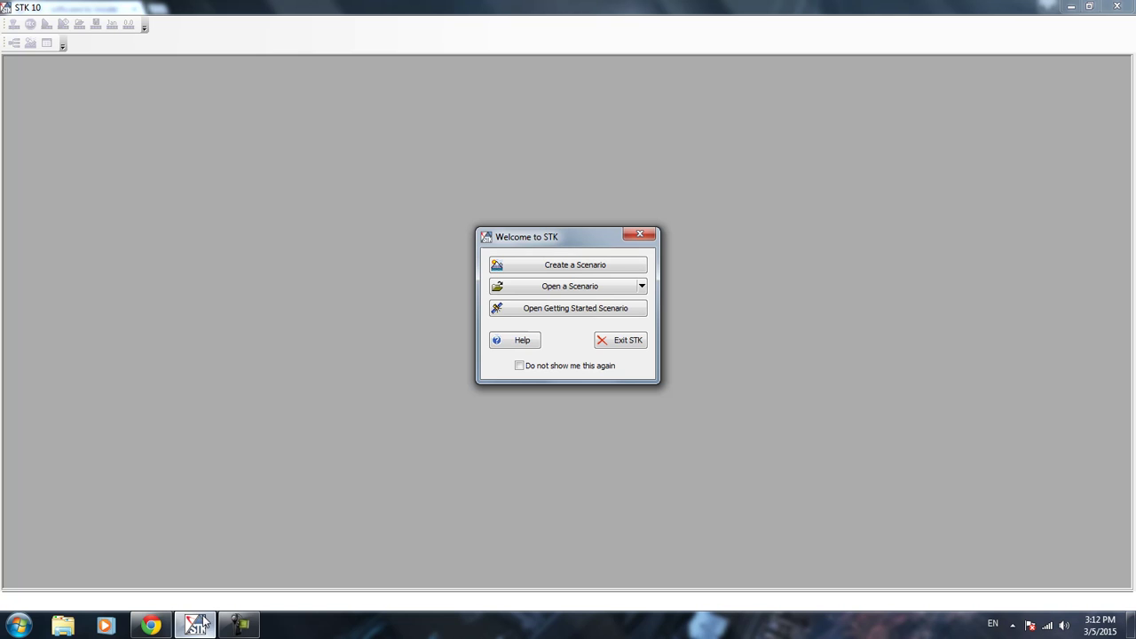
click(589, 268)
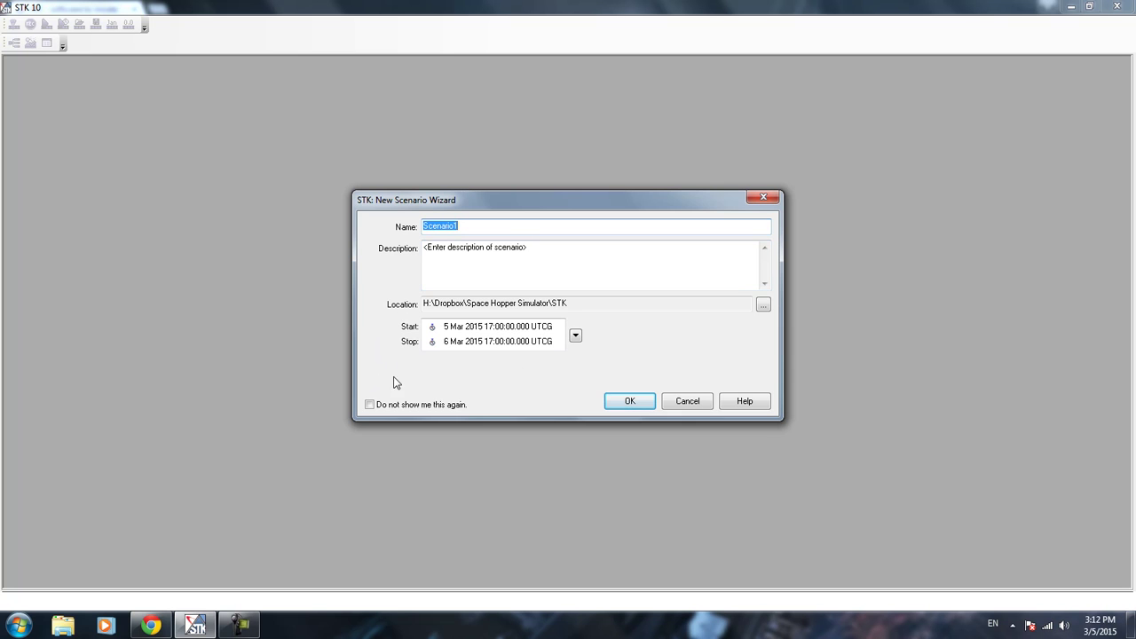
click(626, 402)
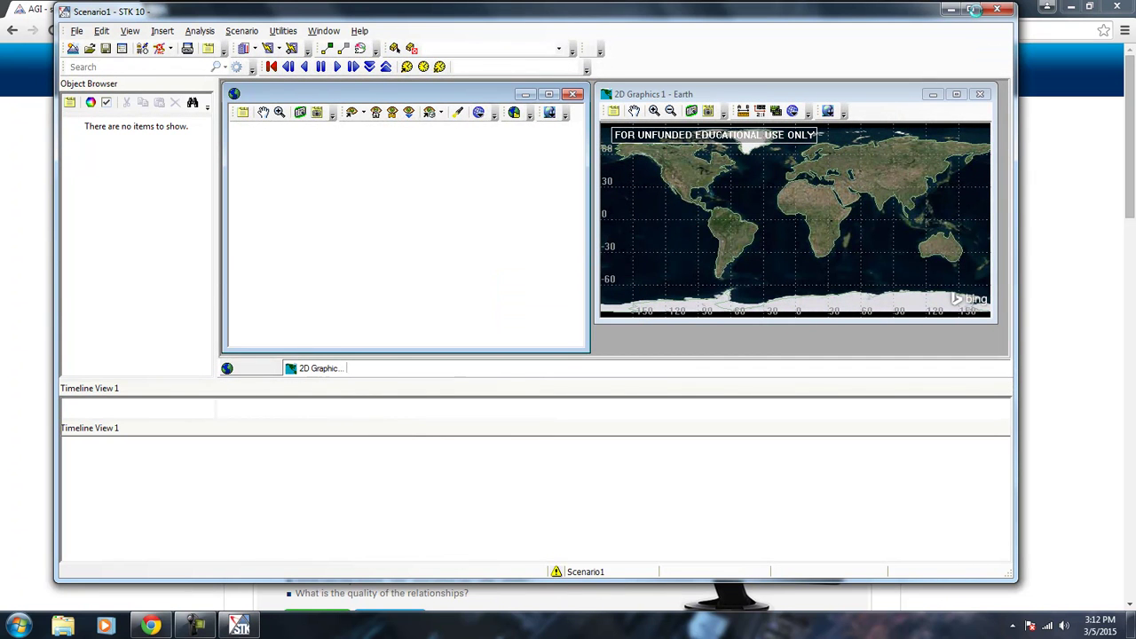
click(972, 9)
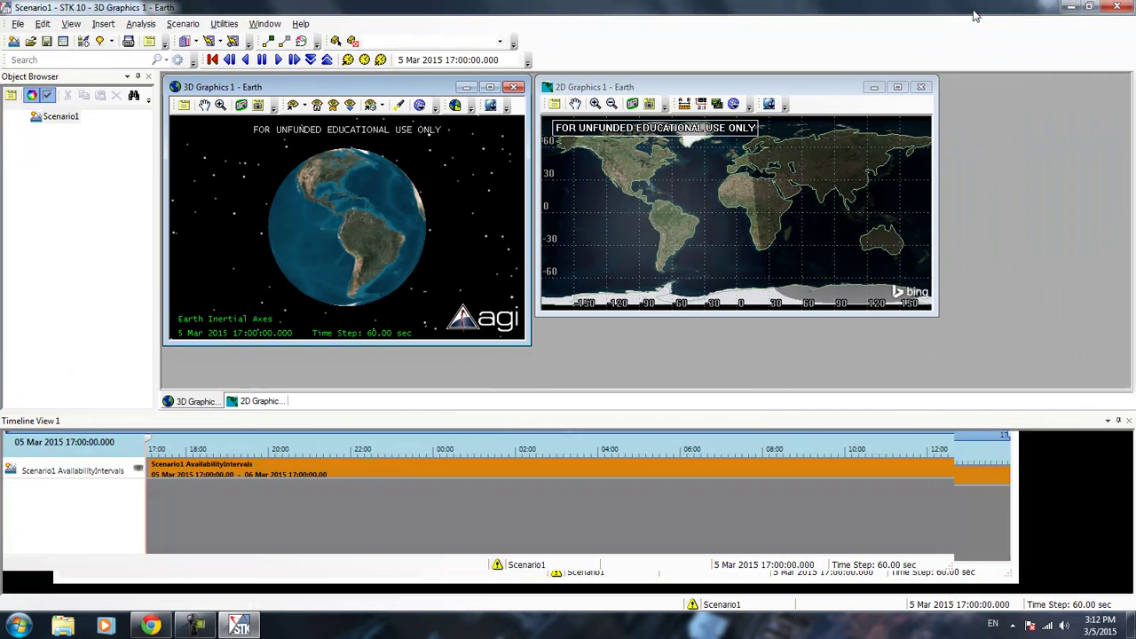
click(760, 179)
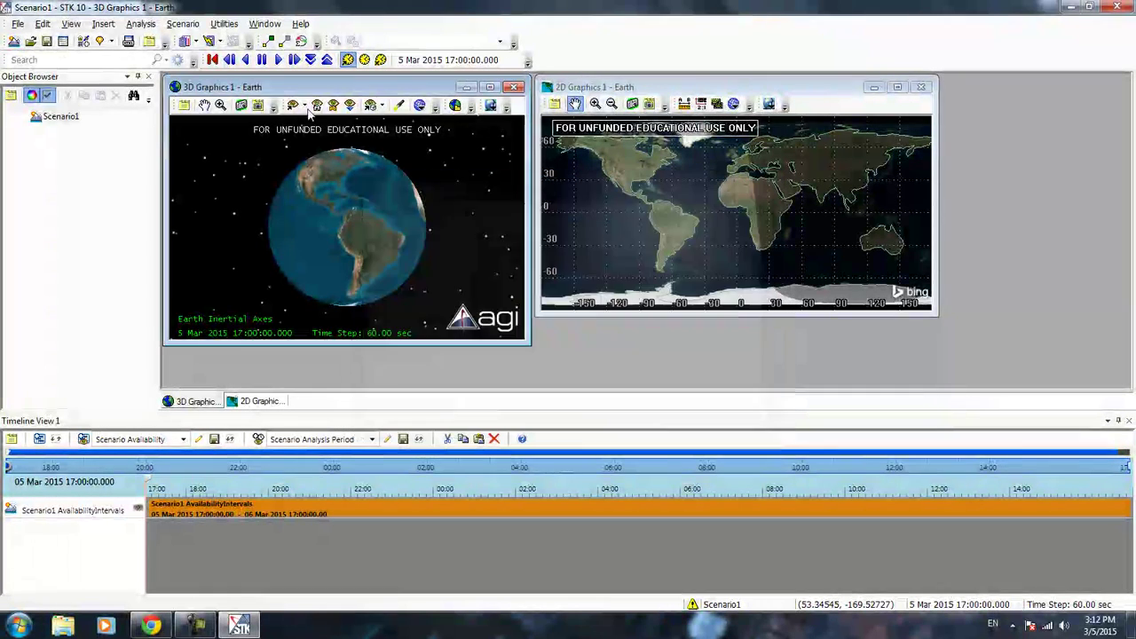
Enable Planetary Options and start a new scenario in place of the current one
click(71, 23)
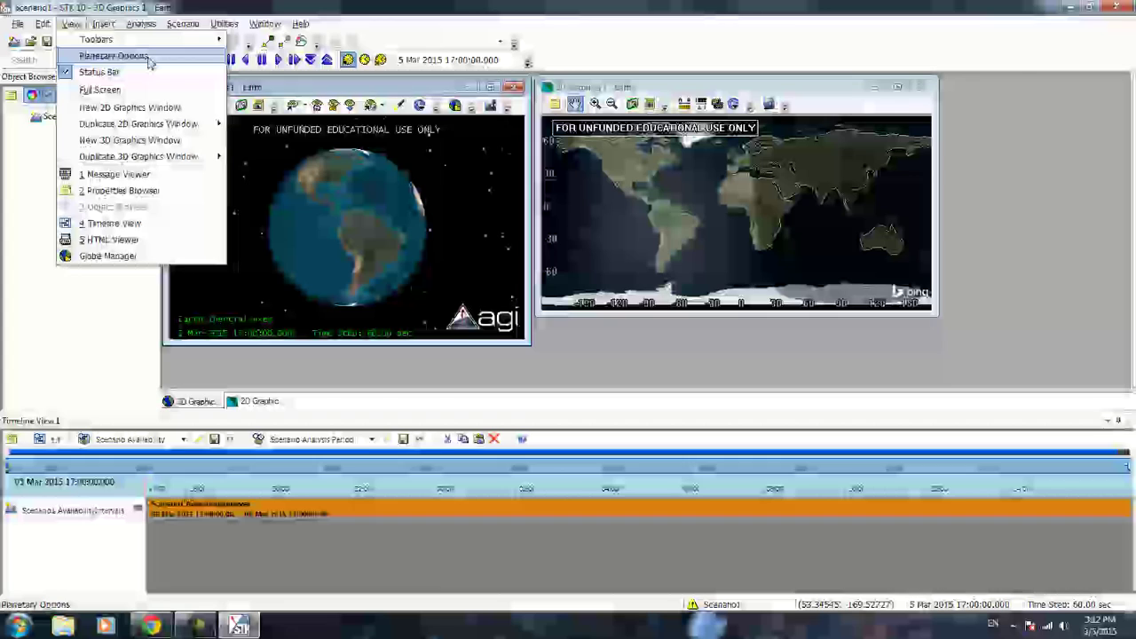
click(149, 56)
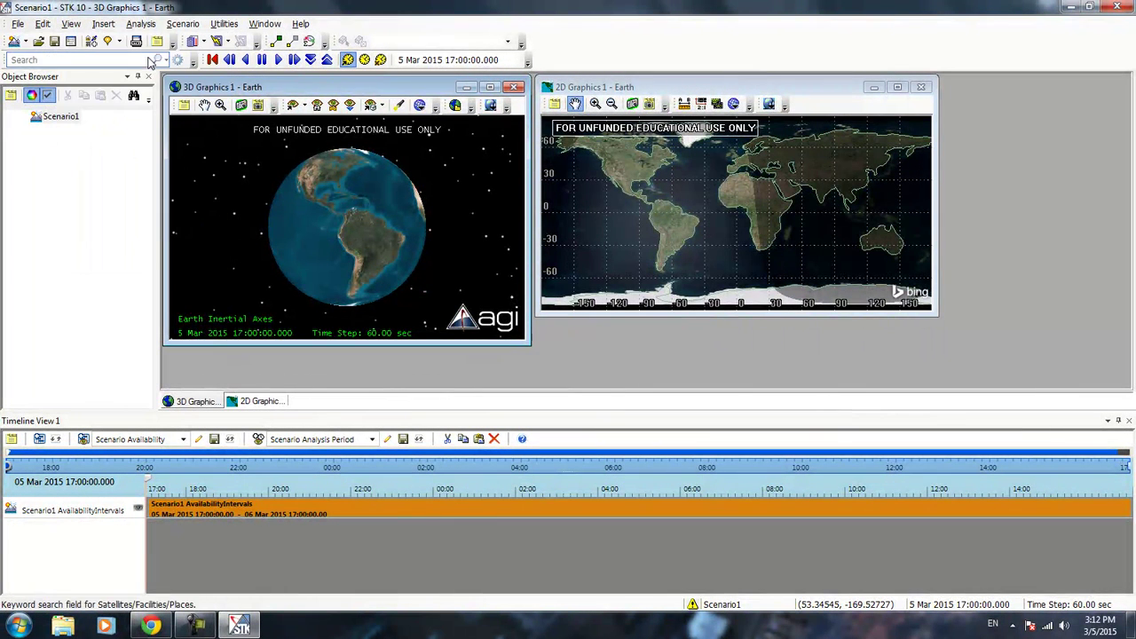
click(14, 42)
click(602, 342)
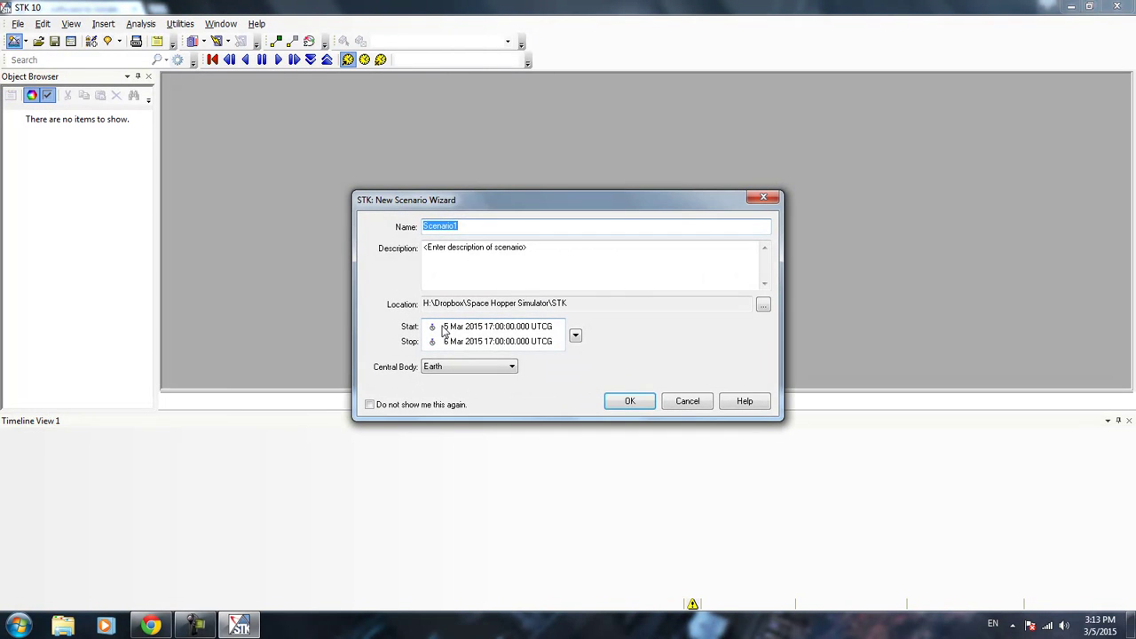
Review the available central bodies, choose Earth, and create Scenario1 with the default time period
click(471, 371)
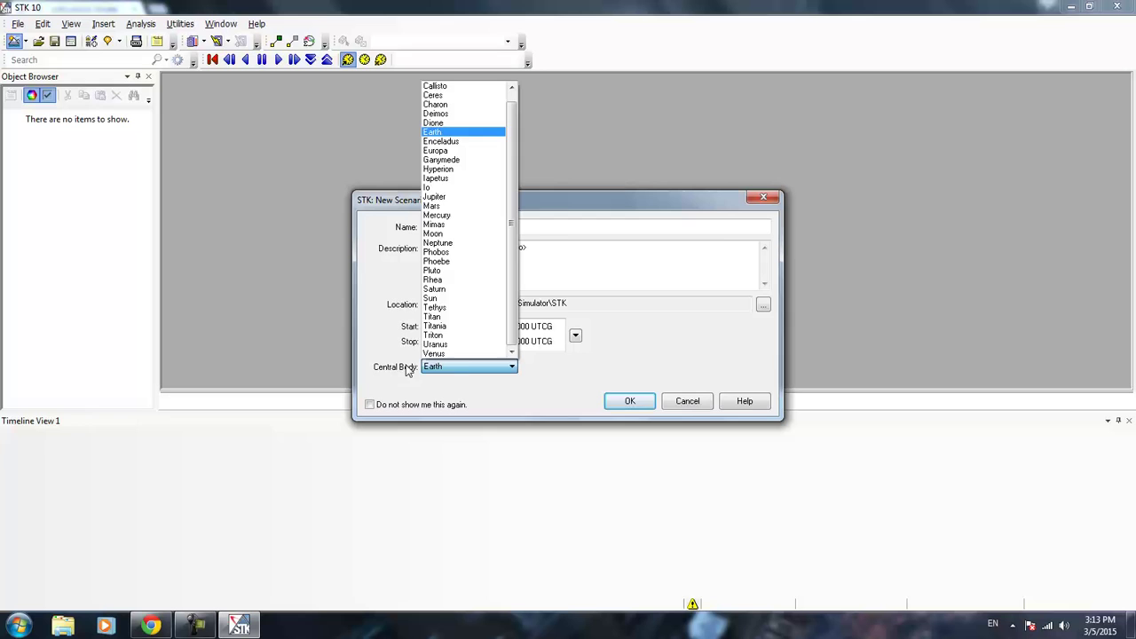
scroll(471, 257, up, 1)
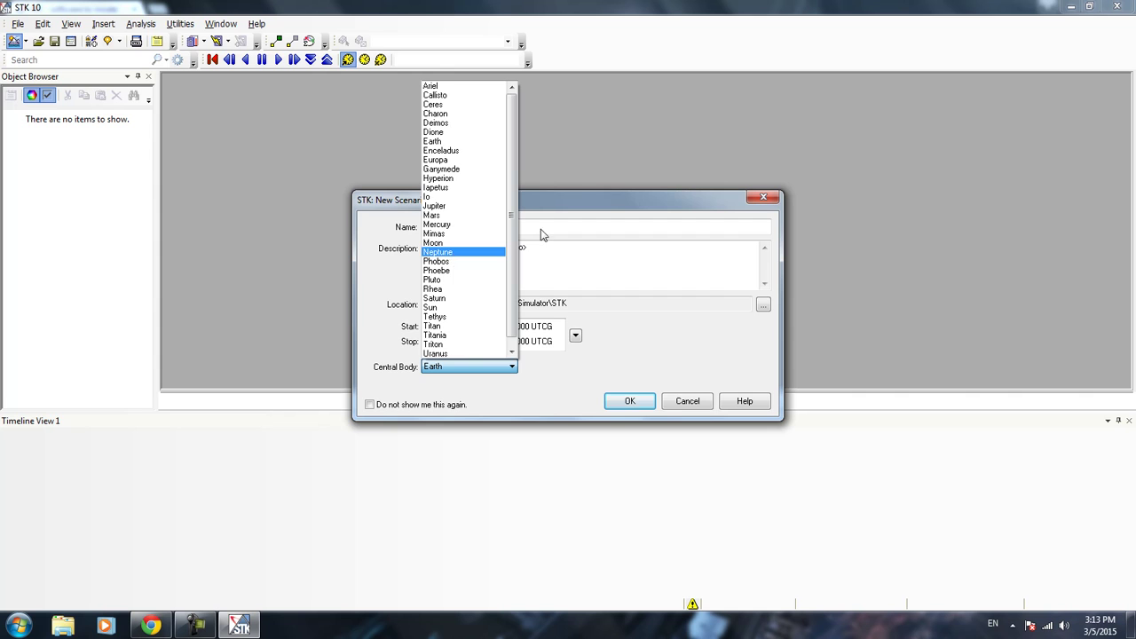
click(560, 204)
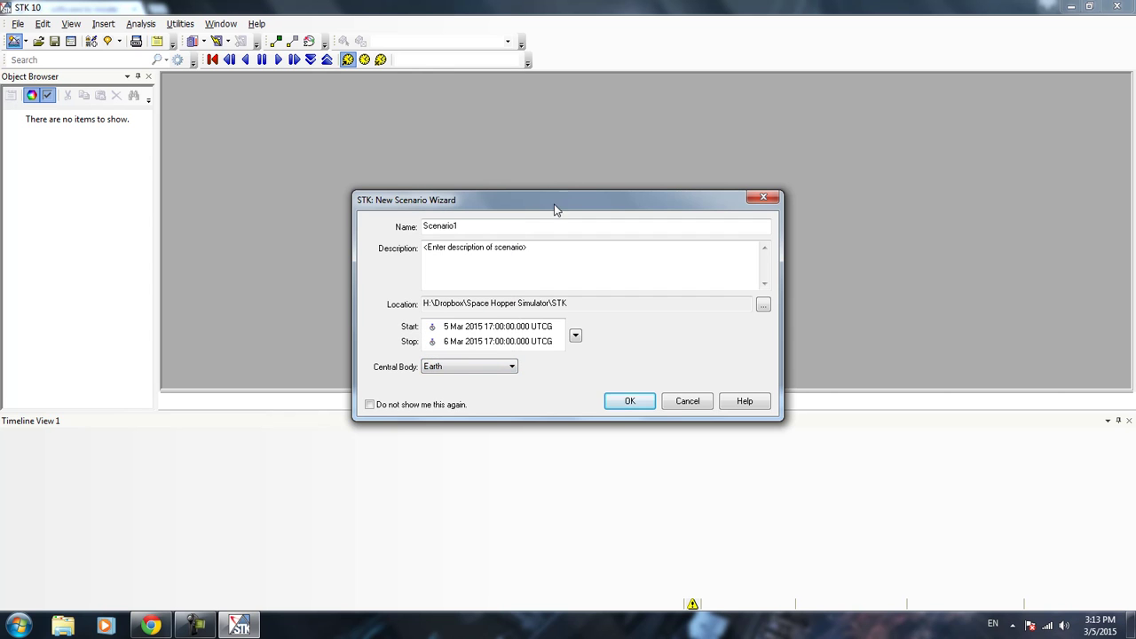
click(440, 367)
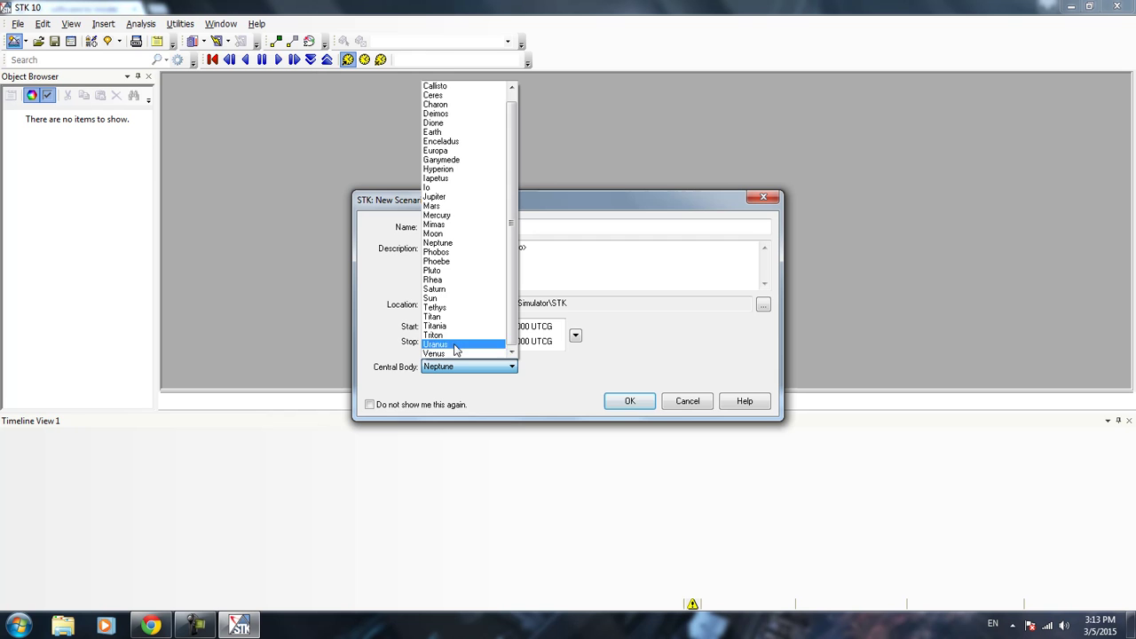
key(e)
key(Down)
key(Up)
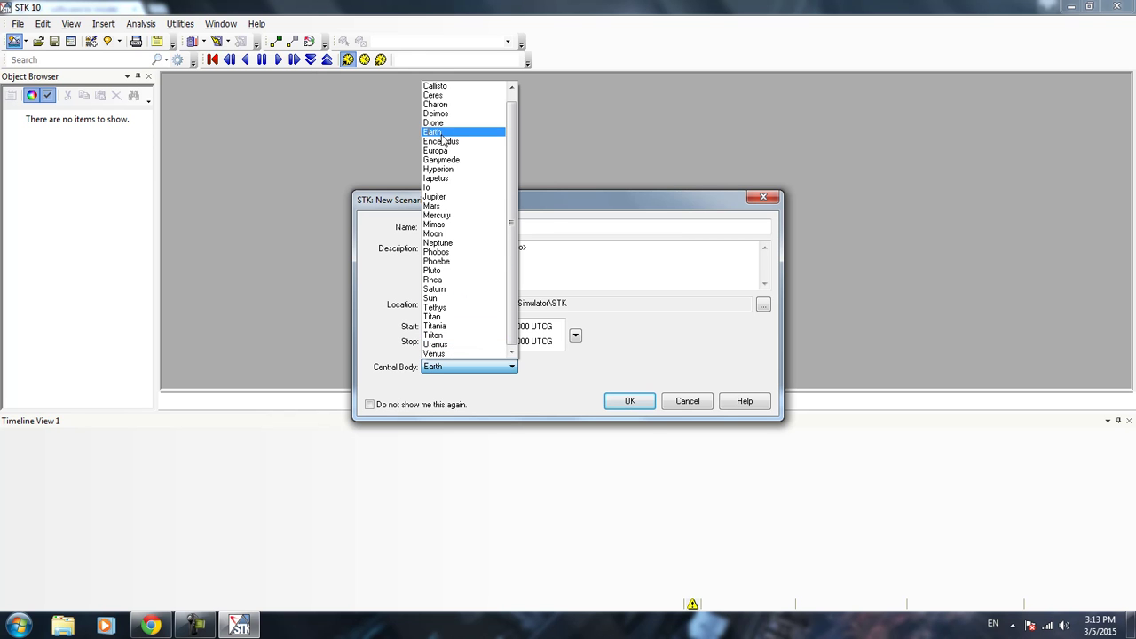
key(Return)
click(641, 407)
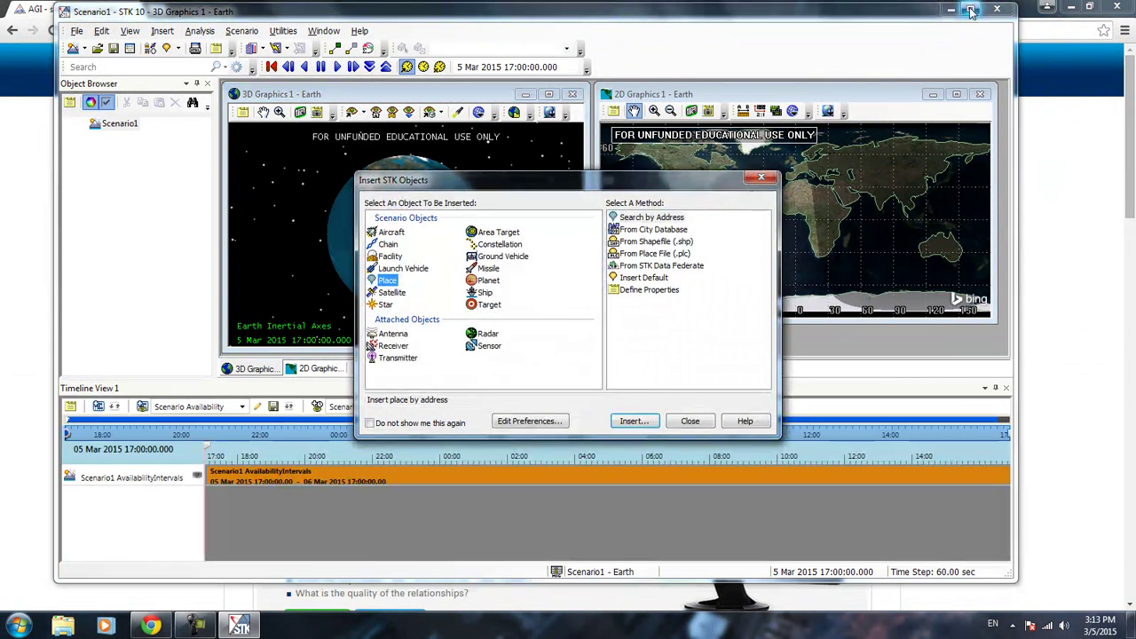
click(971, 10)
click(761, 177)
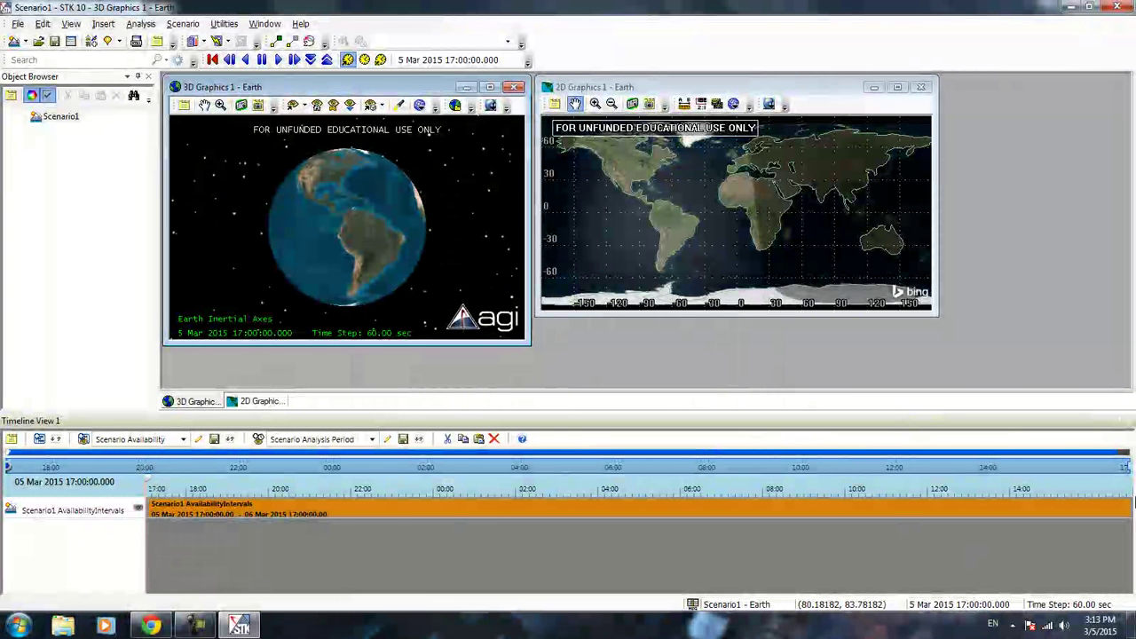
Close the timeline view and tile the 3D and 2D graphics windows vertically
click(1129, 433)
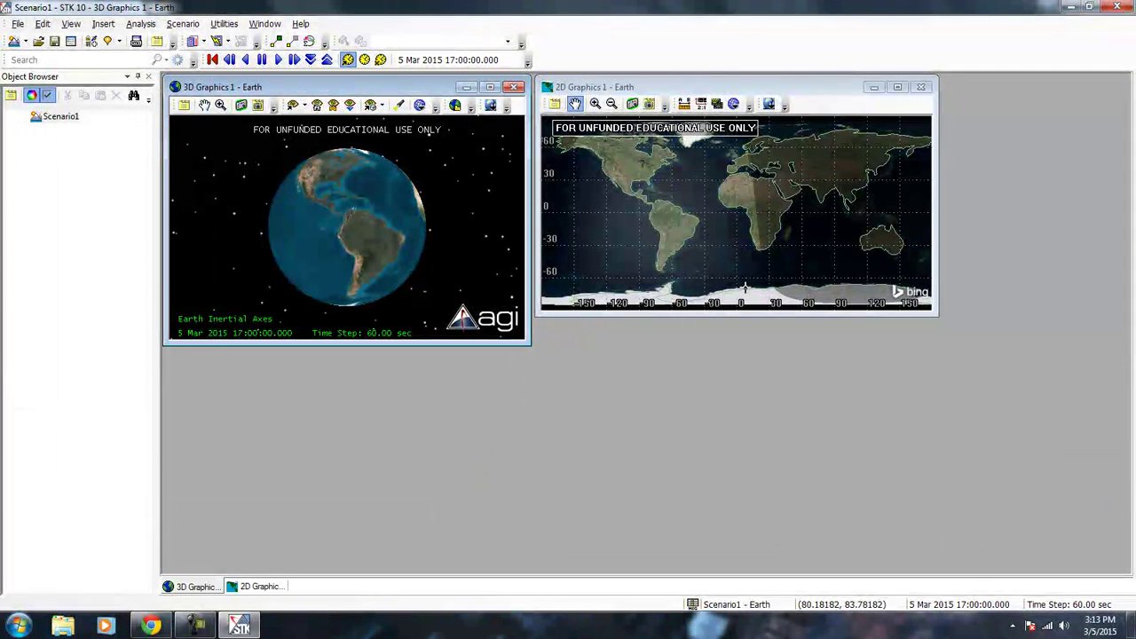
click(258, 23)
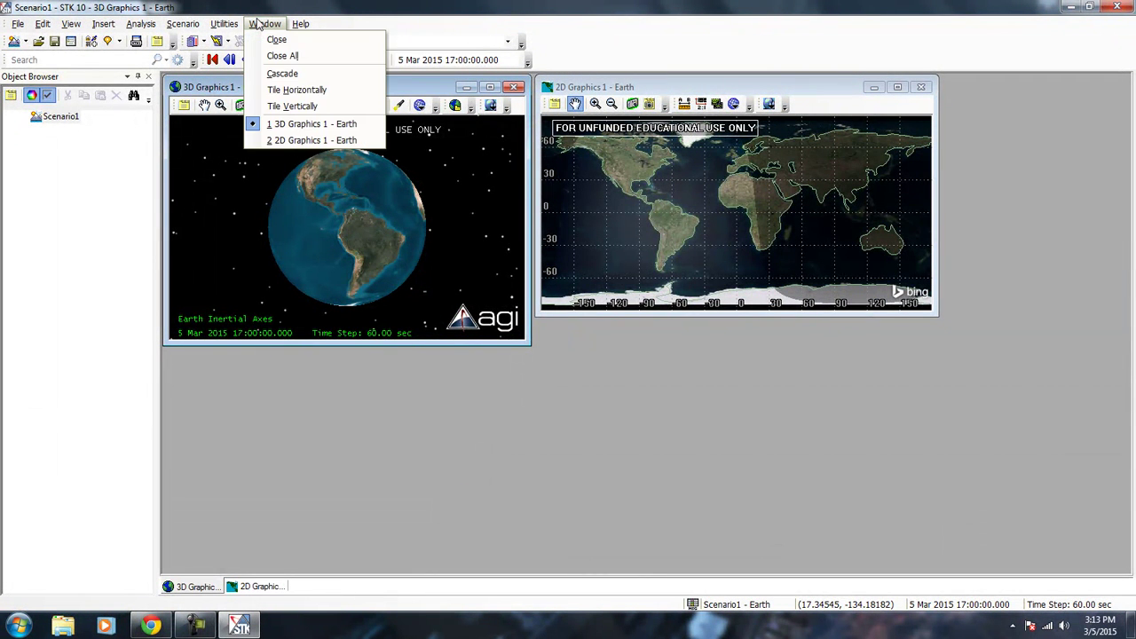
click(317, 106)
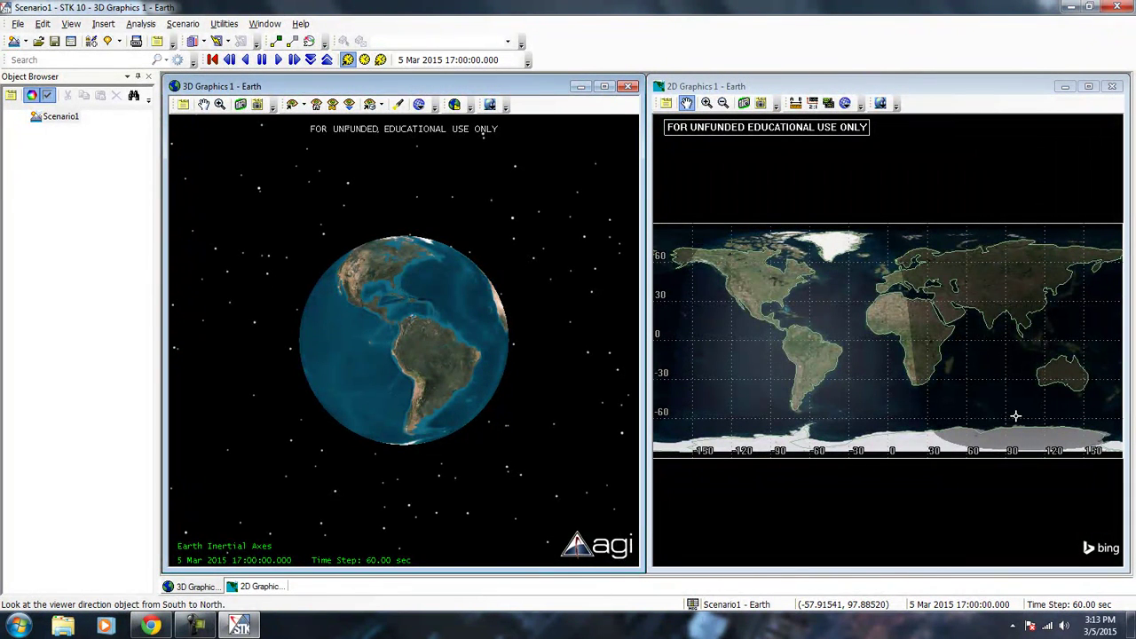
Begin inserting a target object into the scenario using the Search by Address method
drag(522, 380, 368, 333)
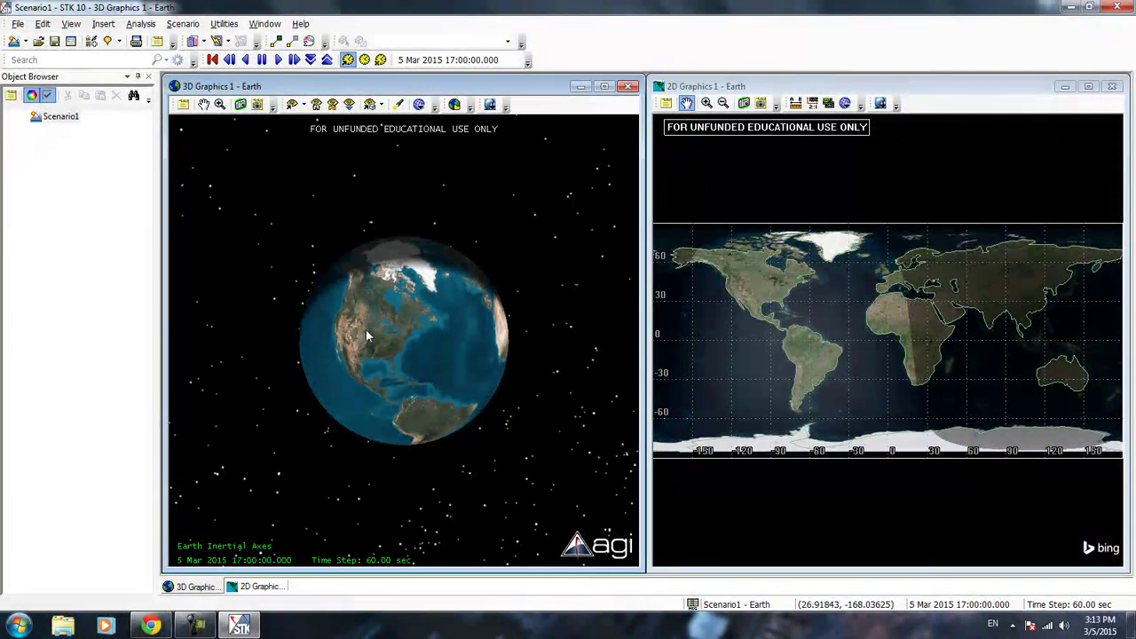
scroll(365, 330, up, 5)
drag(398, 365, 337, 329)
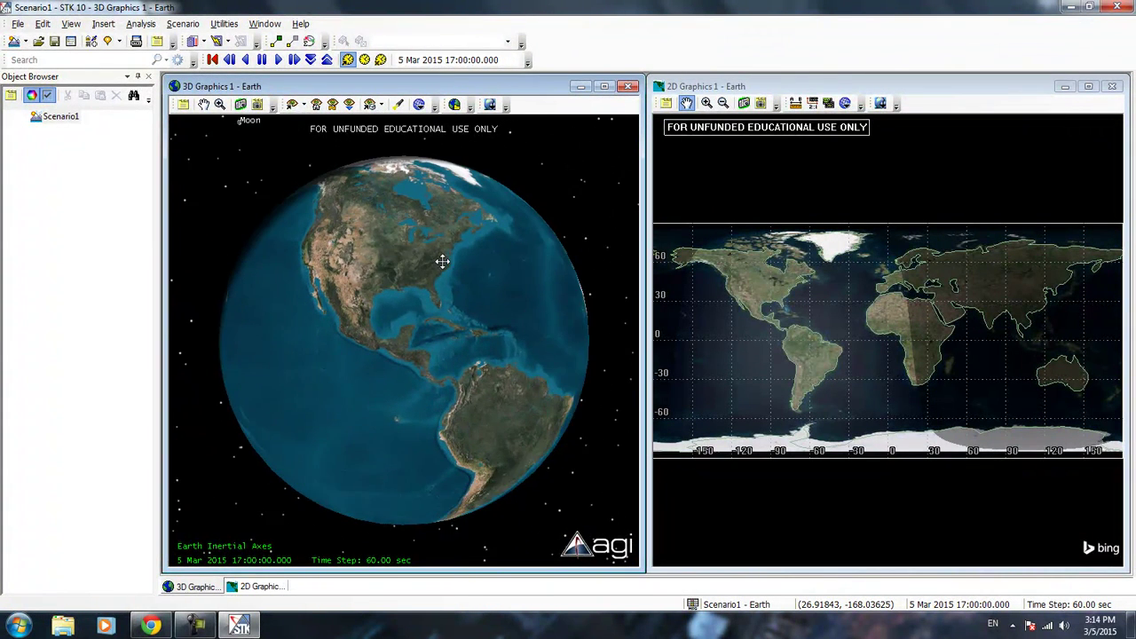
click(104, 24)
click(123, 36)
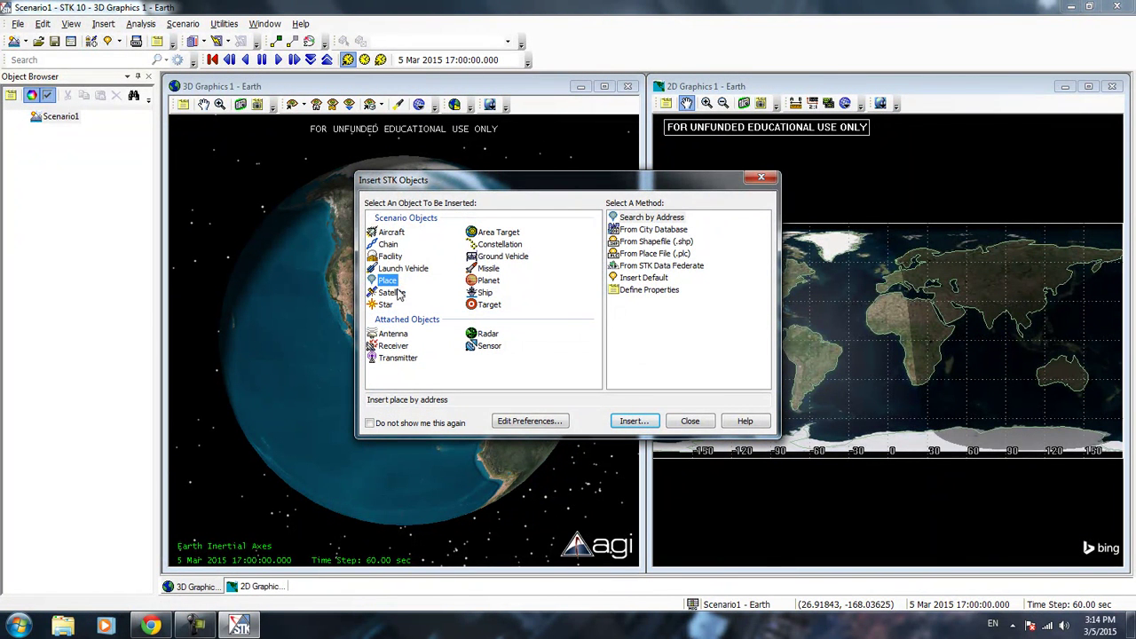
click(489, 305)
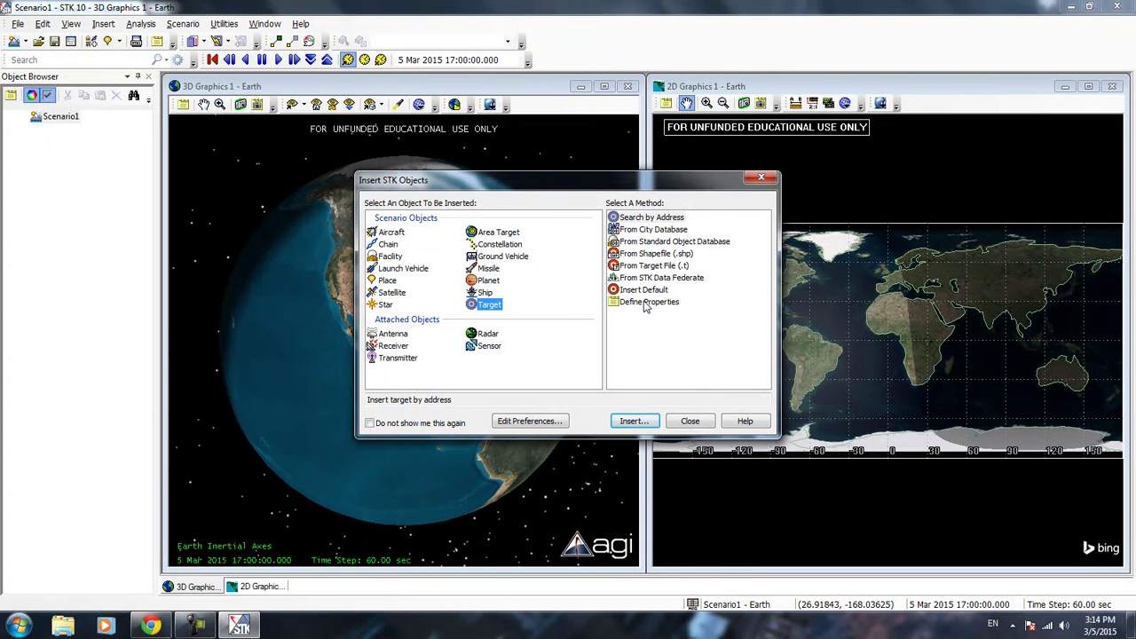
double_click(652, 218)
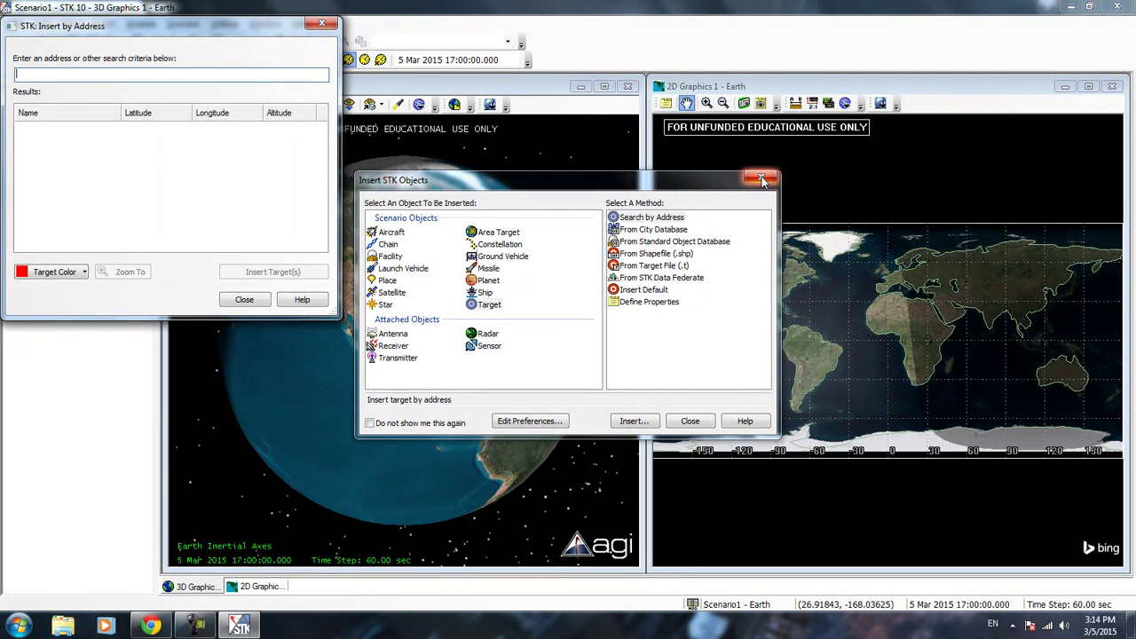
drag(654, 181, 873, 227)
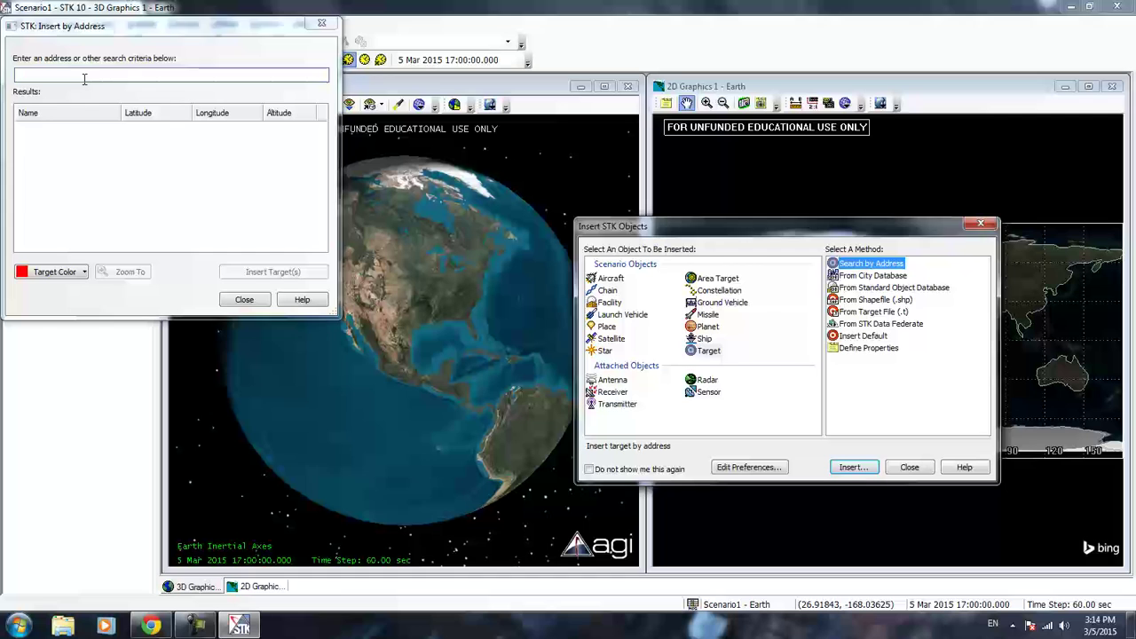
Search for Bethlehem, PA and insert the Bethlehem, PA result at latitude 40.63102 as a target
click(84, 79)
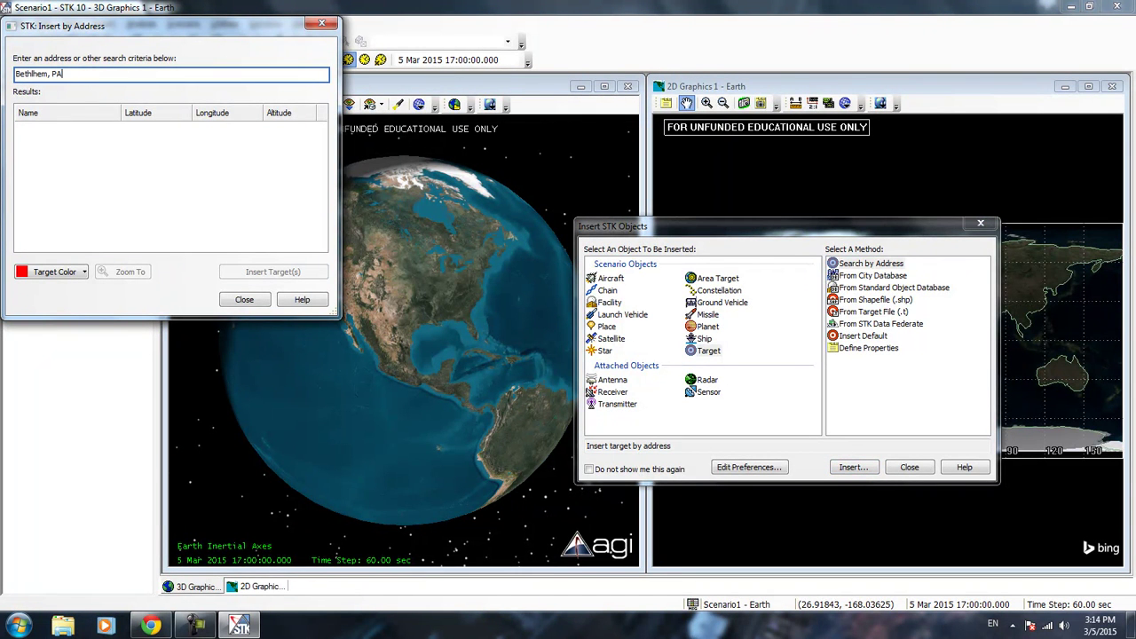
key(Return)
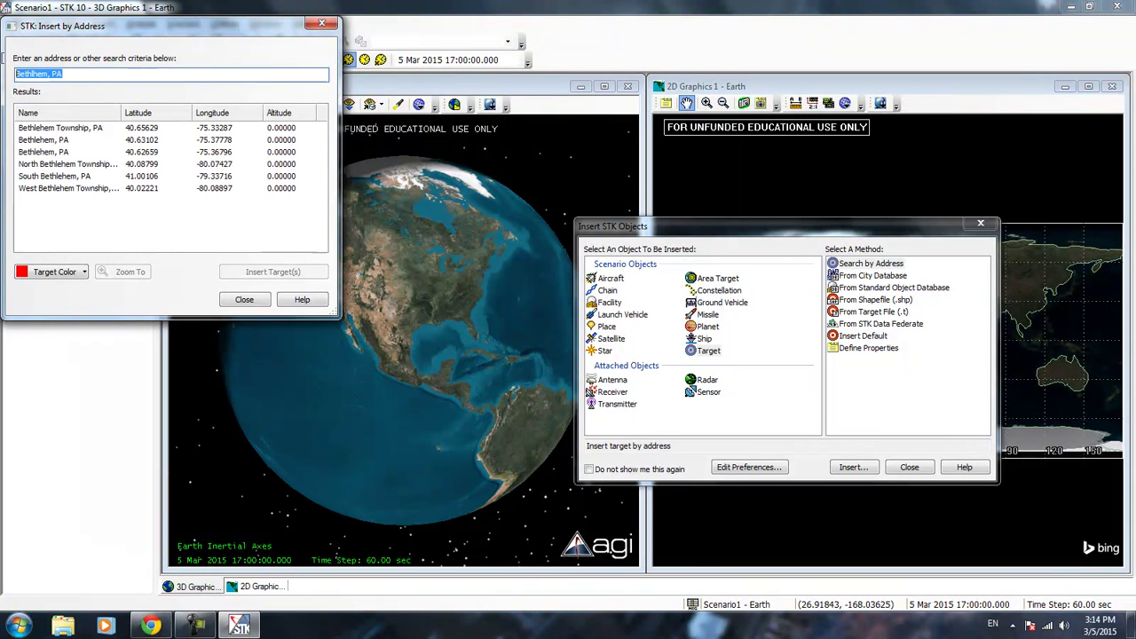
click(52, 144)
click(306, 274)
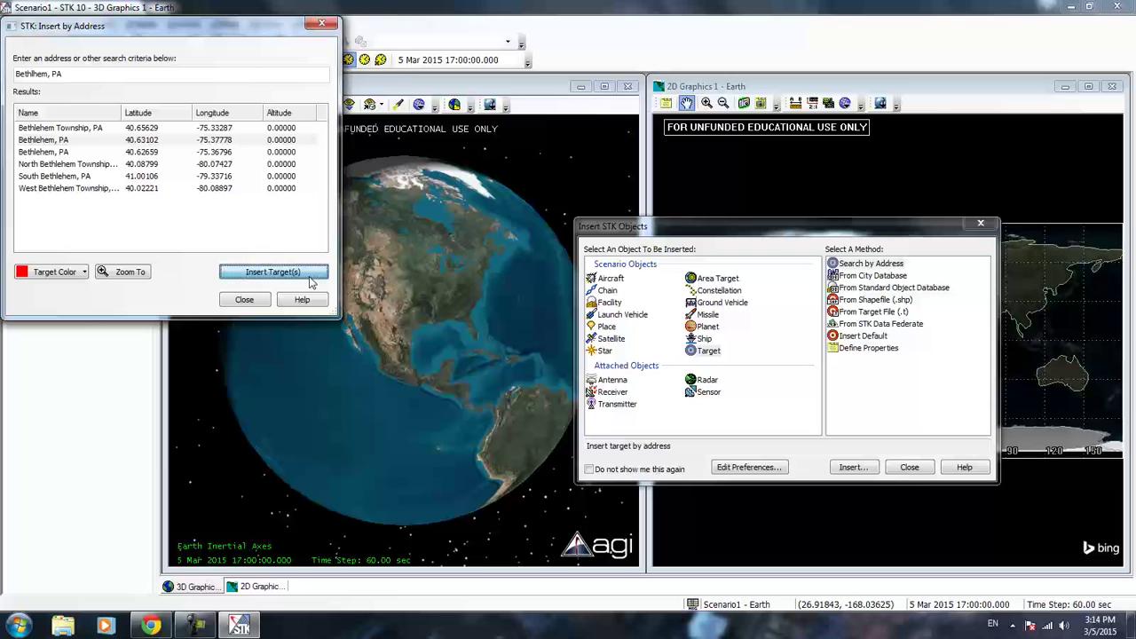
drag(497, 282, 469, 287)
Search for "Houston, TX" and insert the Houston, TX result as a target
click(86, 118)
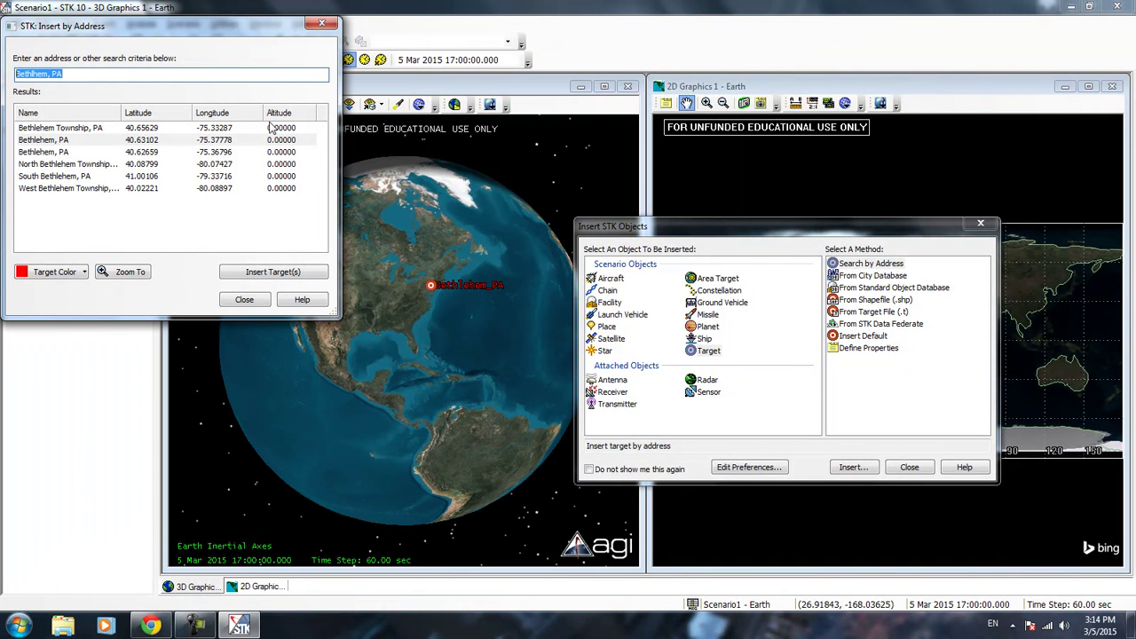
text(Hou)
key(BackSpace)
key(BackSpace)
key(BackSpace)
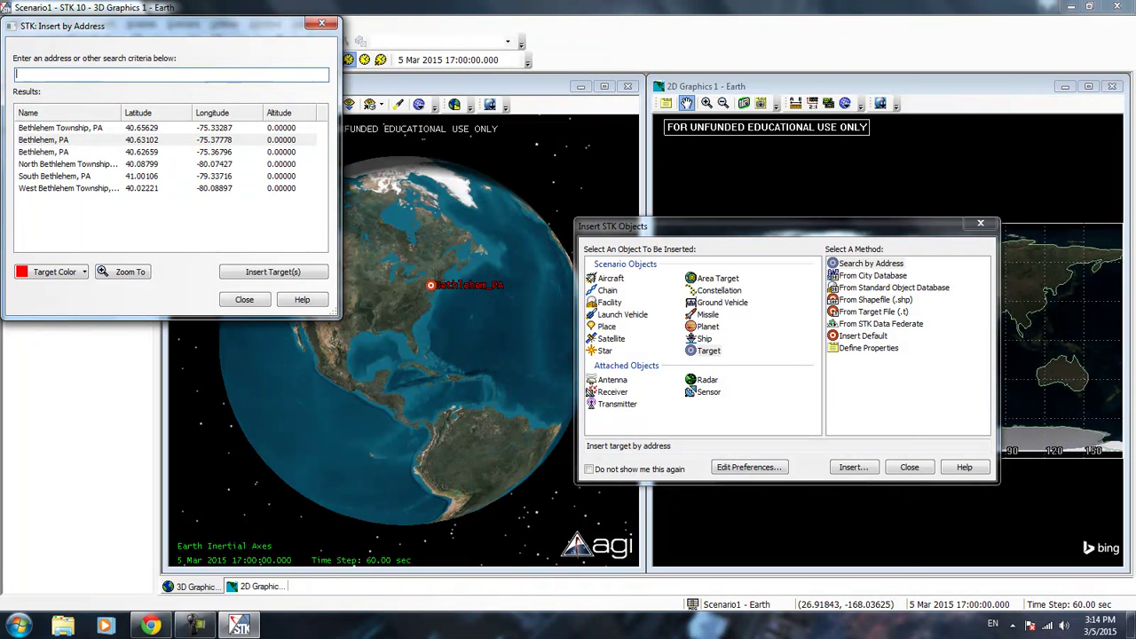
text(Houston)
key(Return)
text(, TX)
key(Return)
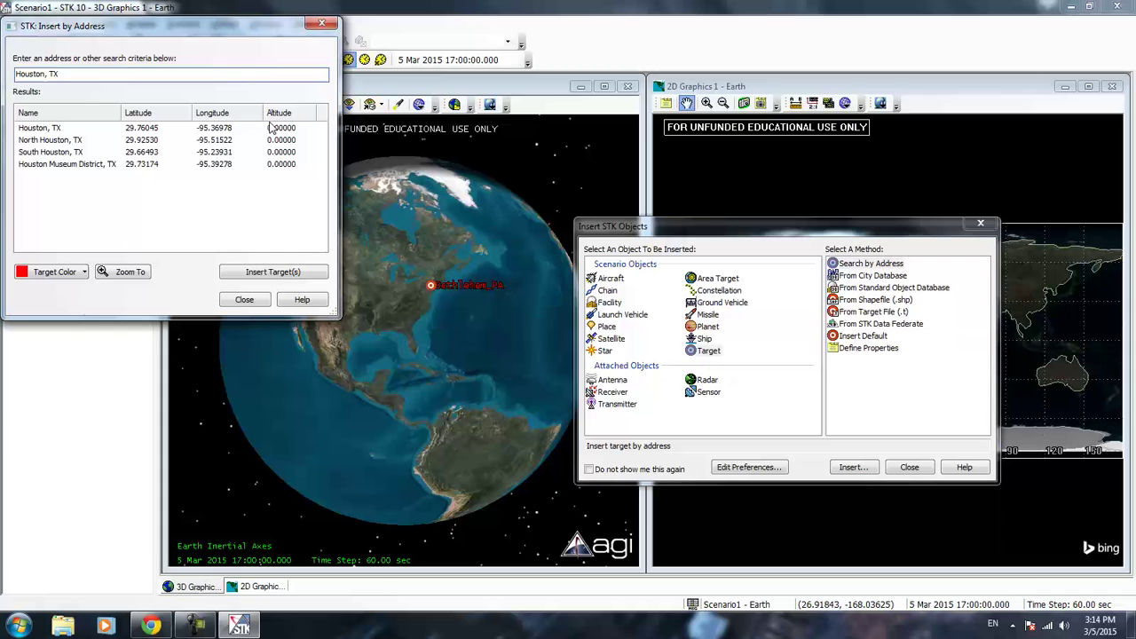
click(124, 130)
click(272, 272)
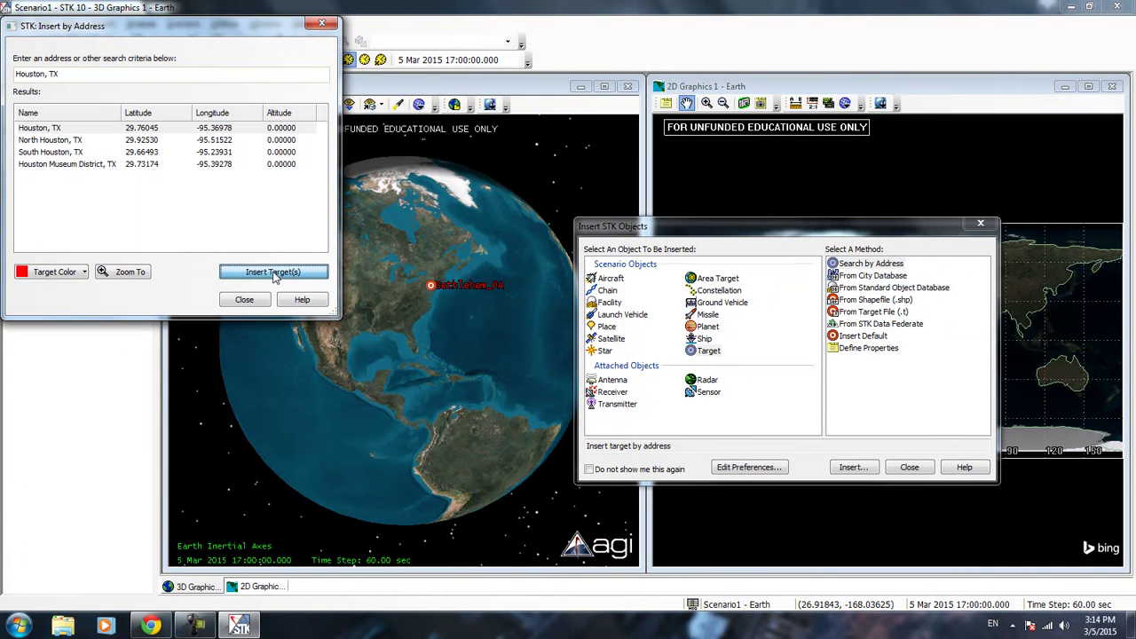
drag(416, 302, 484, 302)
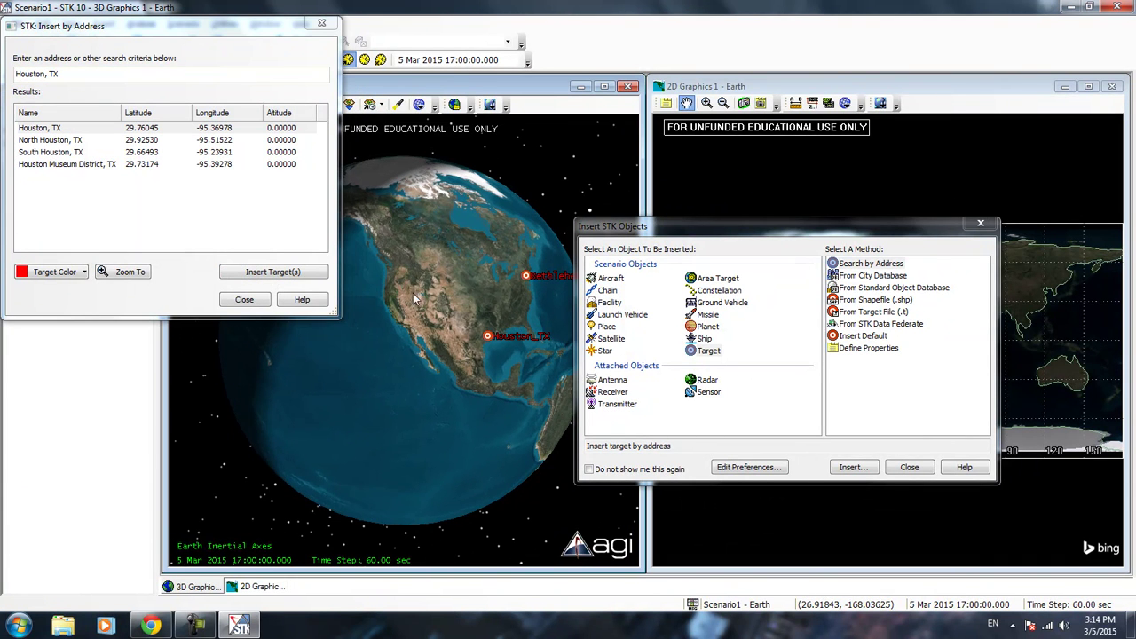
Search for "Seattle" and insert the Seattle, WA result as a target
click(74, 74)
text(S)
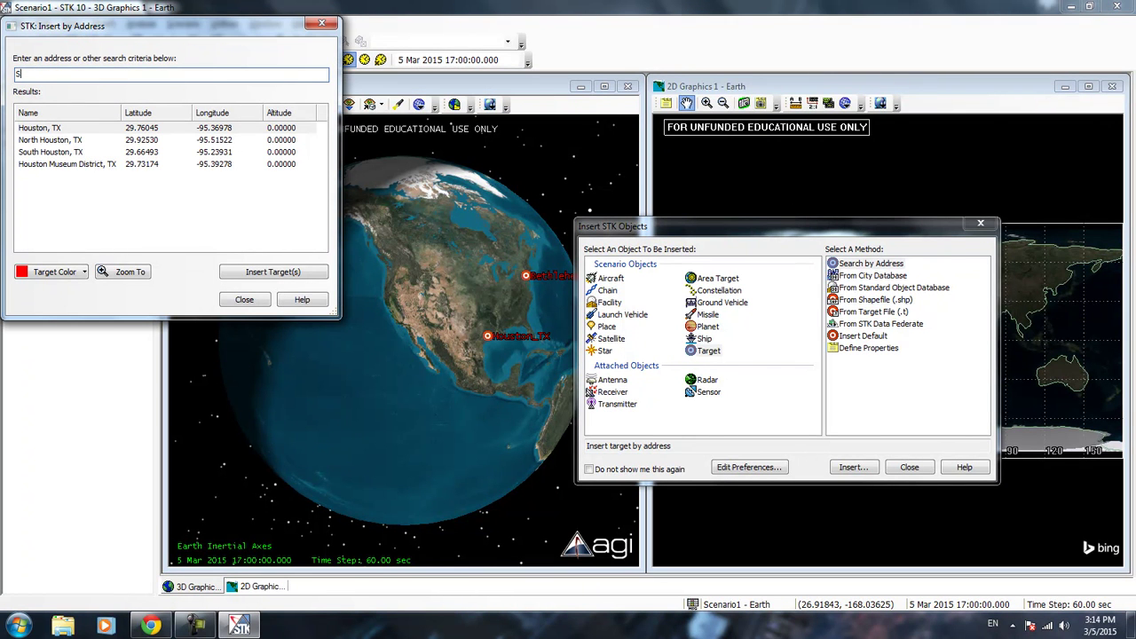
text(eattle)
key(Return)
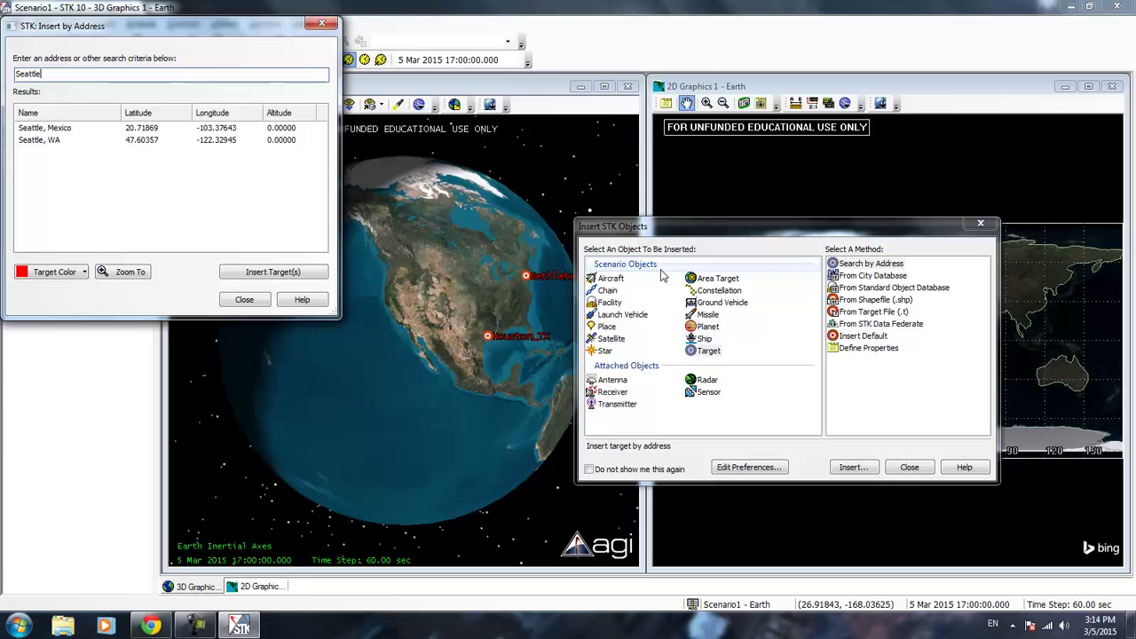
click(68, 140)
click(272, 271)
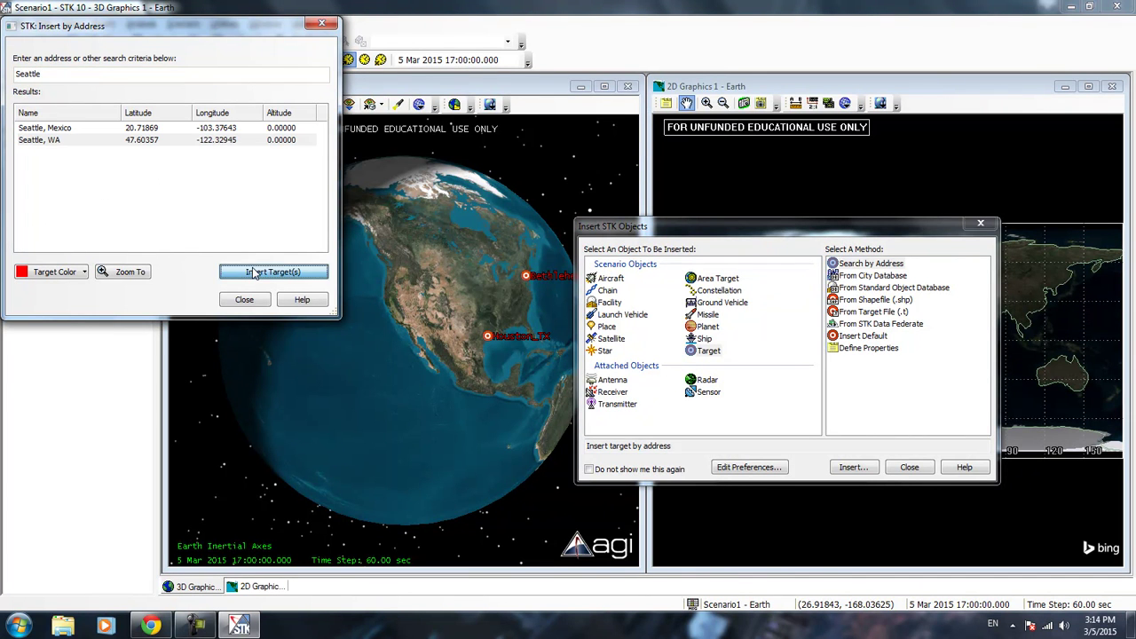
drag(466, 287, 479, 318)
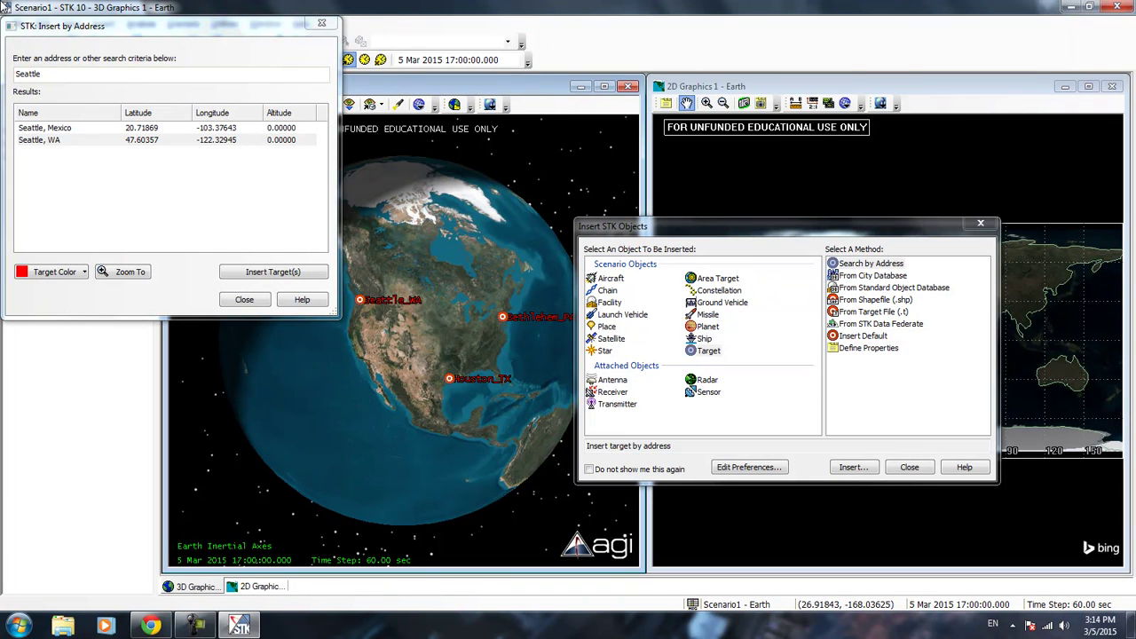
Search for "Las Vegas" and insert the Las Vegas, NV result as a target
double_click(26, 74)
text(Las Vegas)
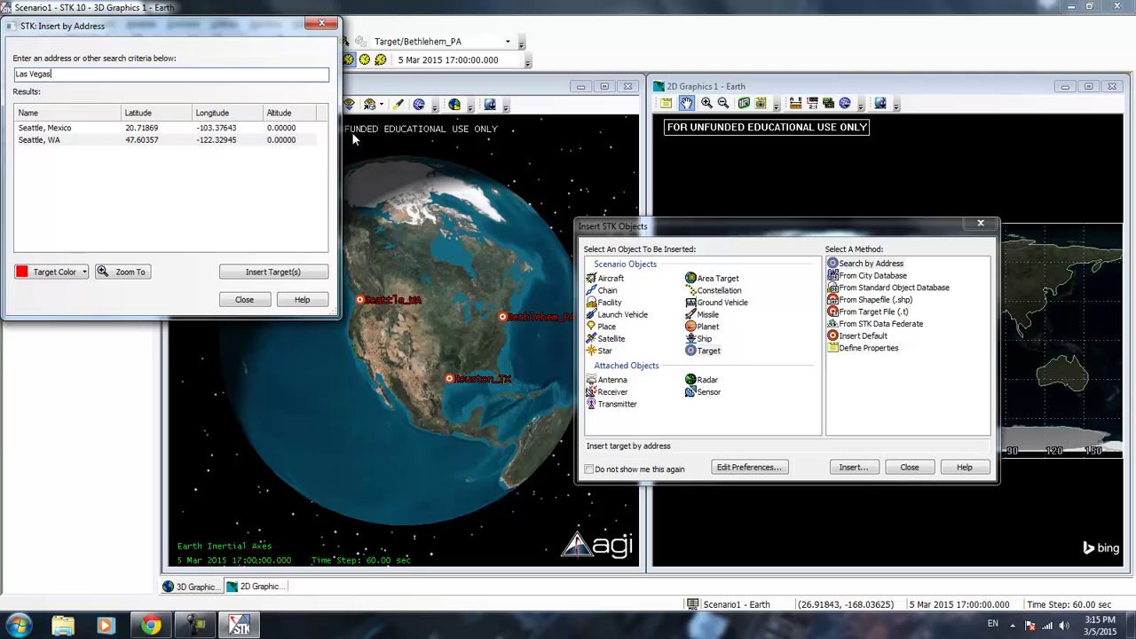
key(Return)
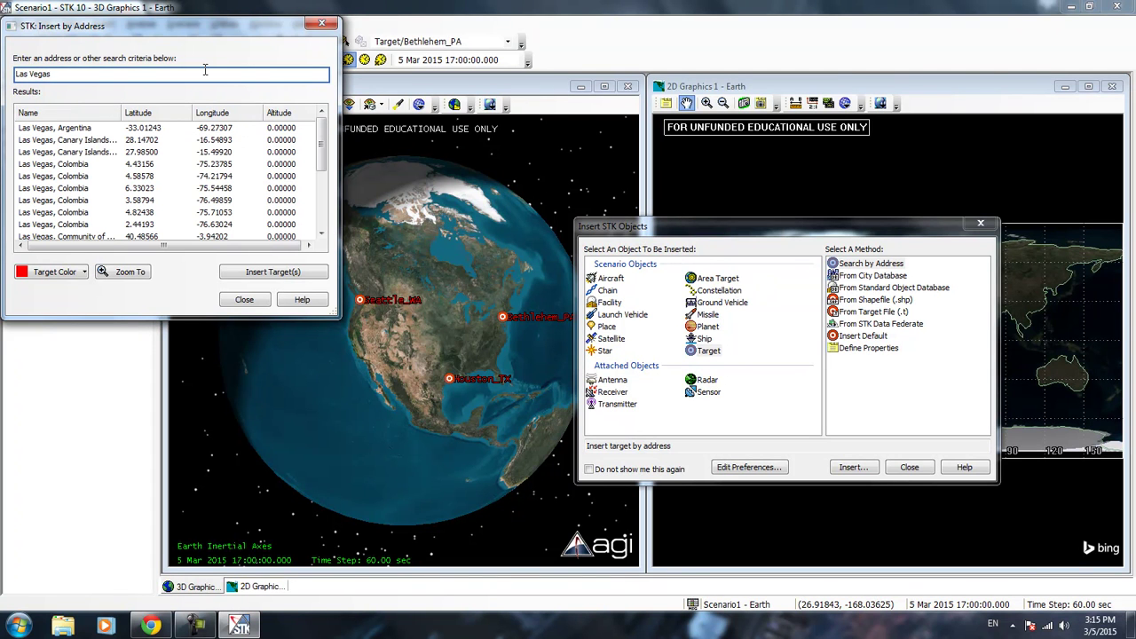
scroll(321, 160, down, 1)
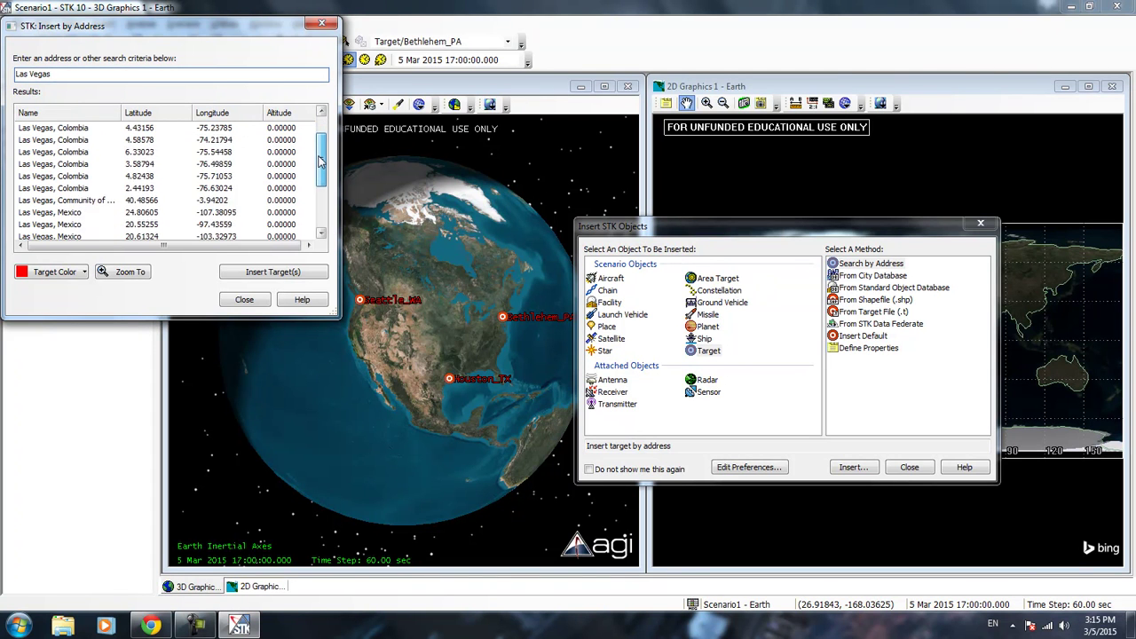
scroll(321, 161, down, 2)
click(36, 215)
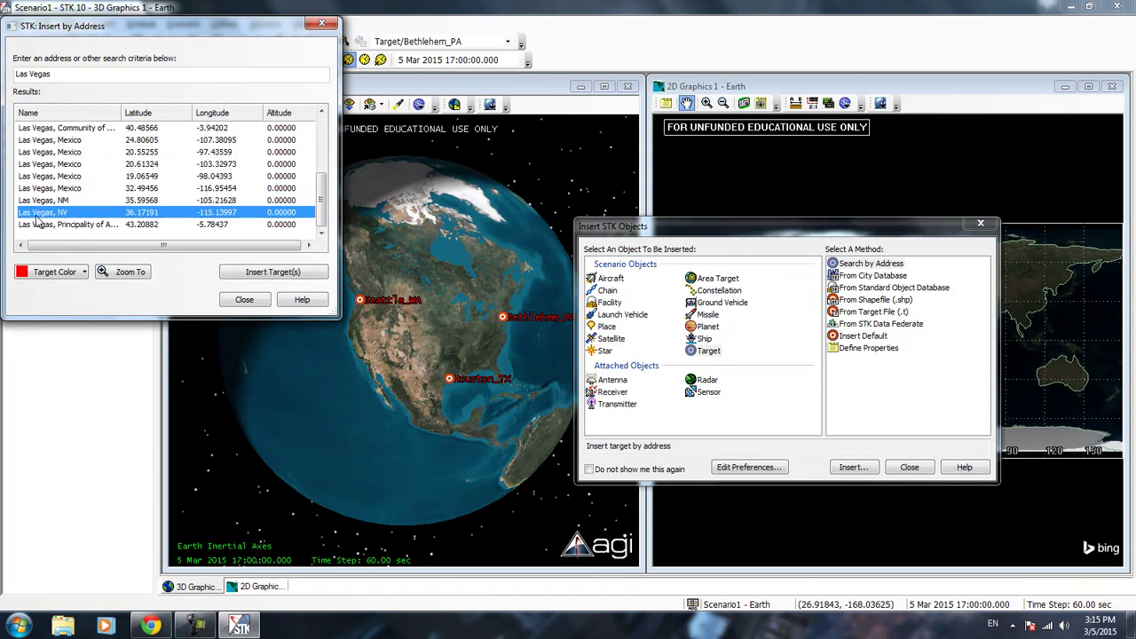
click(311, 274)
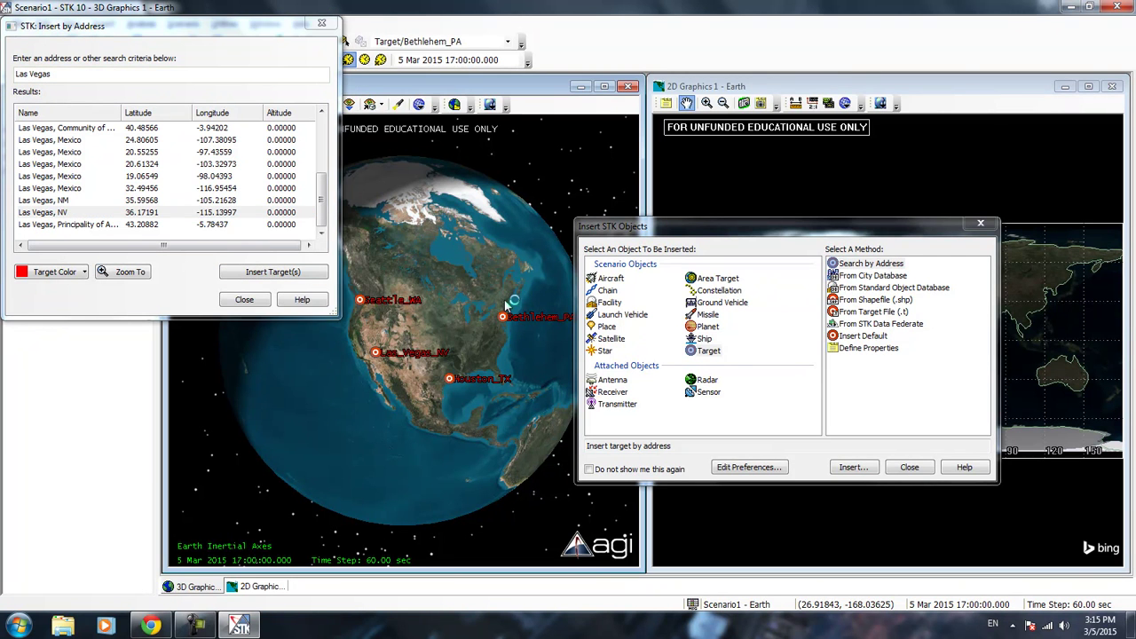
drag(497, 310, 508, 290)
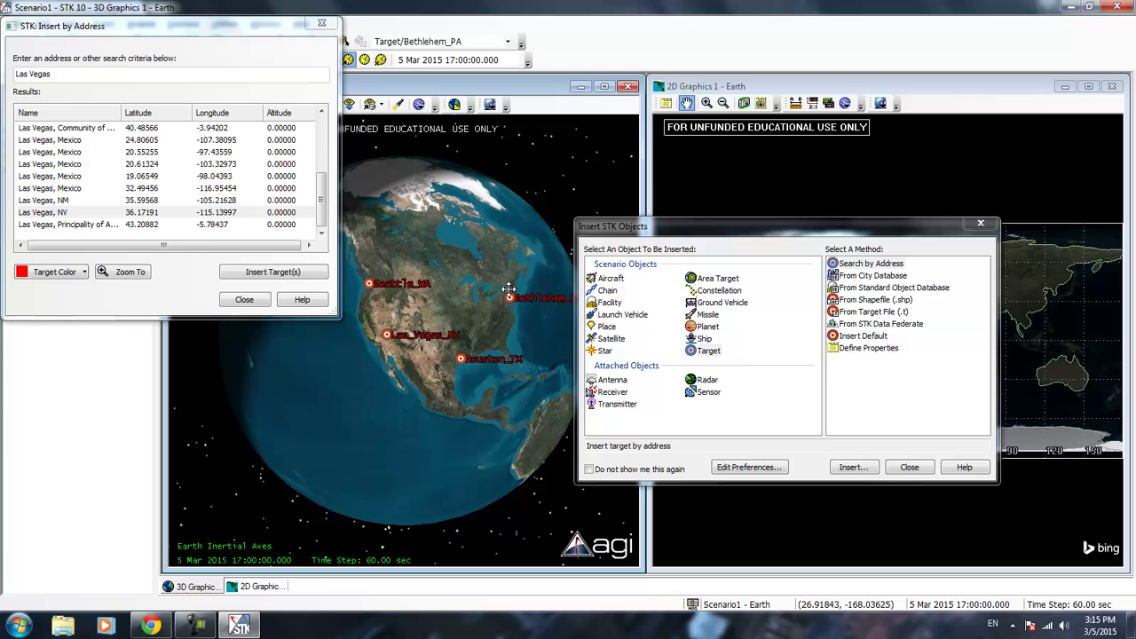
Search for "Denver", insert the Denver, CO result as a target, and close the address search
click(90, 61)
text(Den)
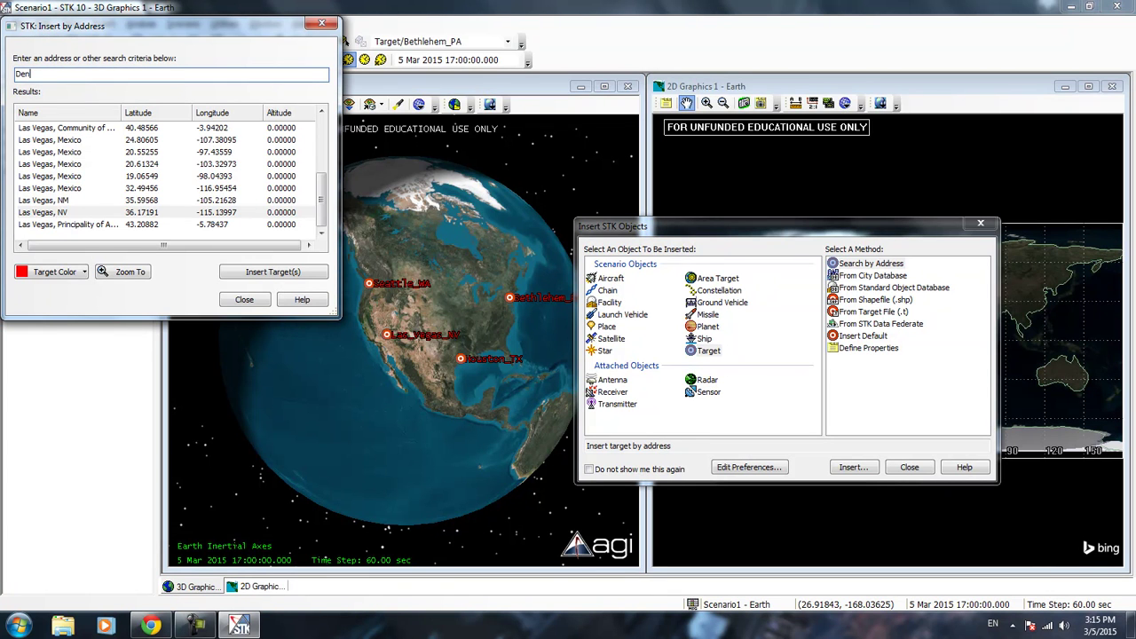
key(Return)
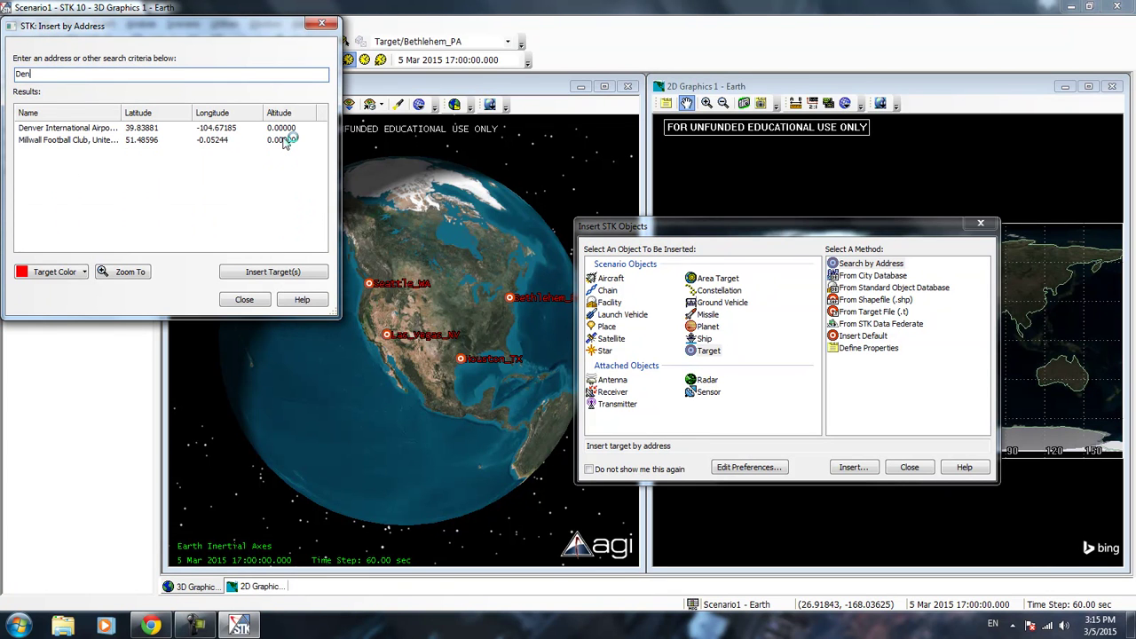
text(ver)
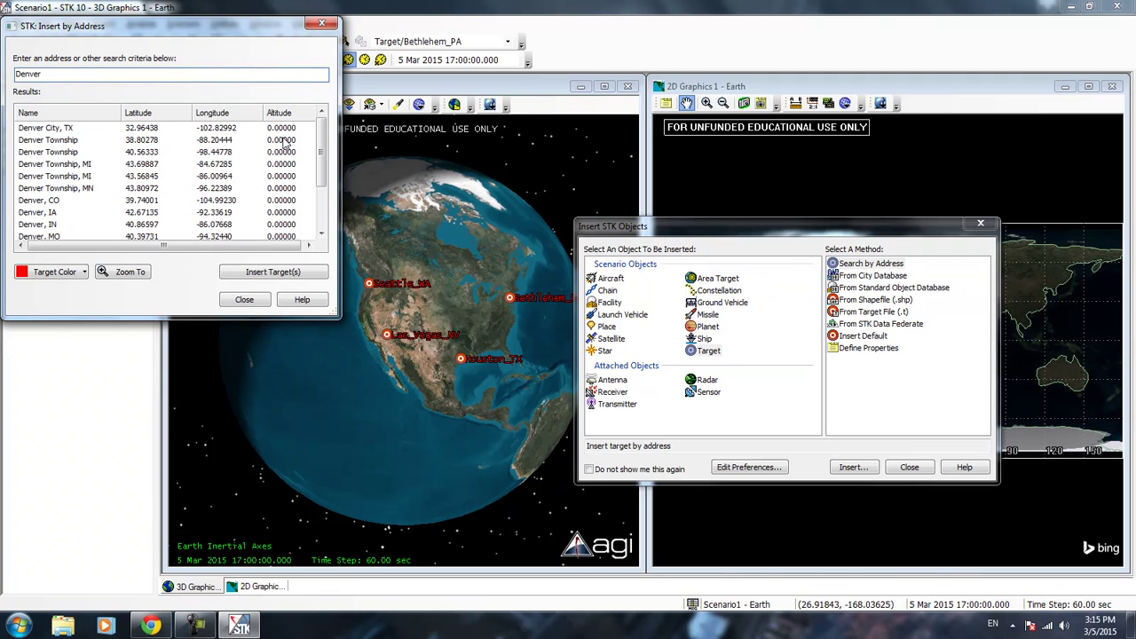
click(95, 200)
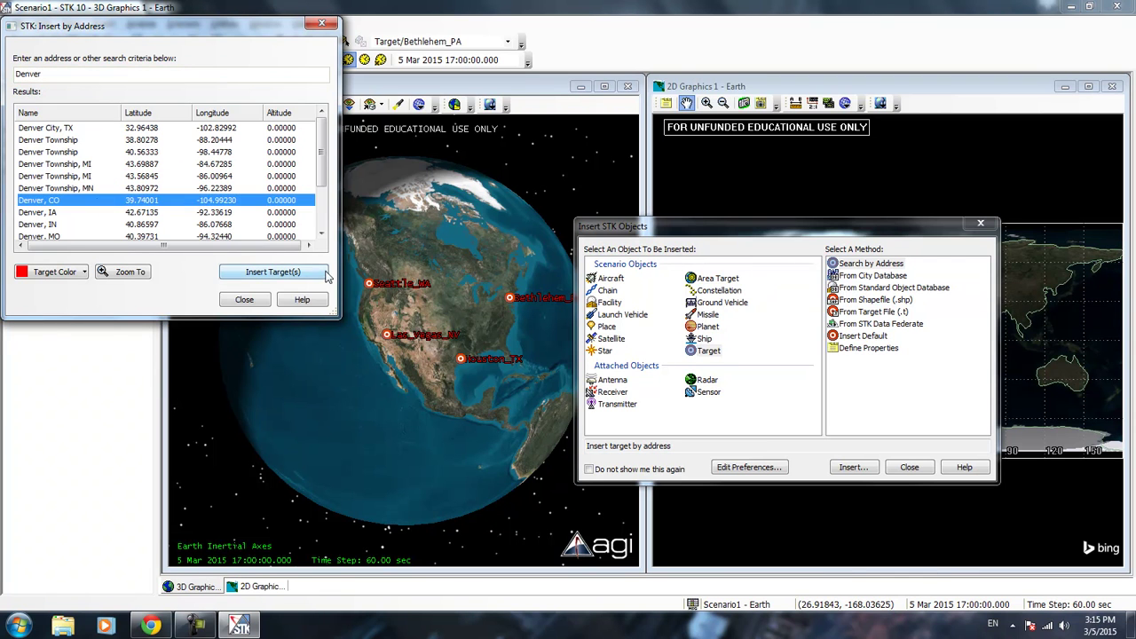
click(306, 275)
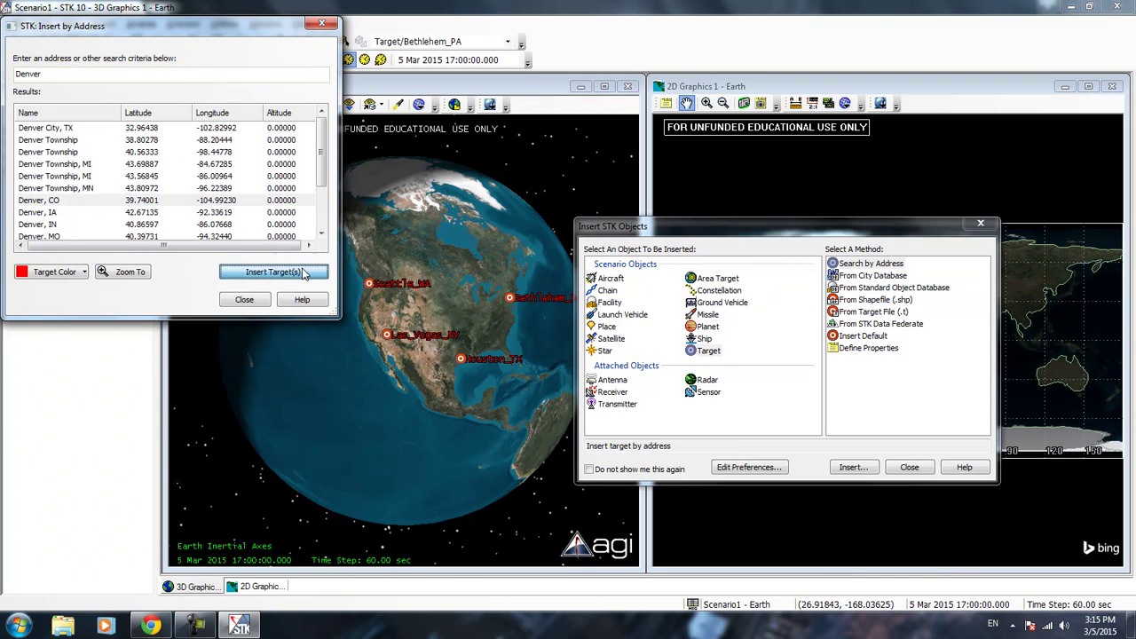
click(244, 299)
drag(479, 288, 402, 278)
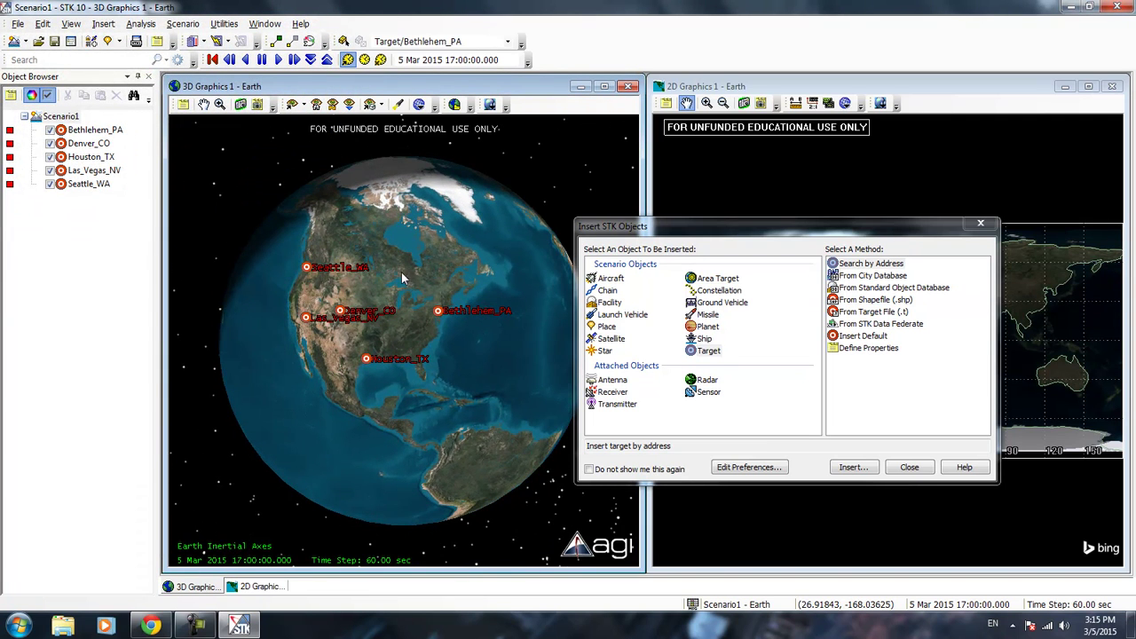
scroll(369, 285, up, 5)
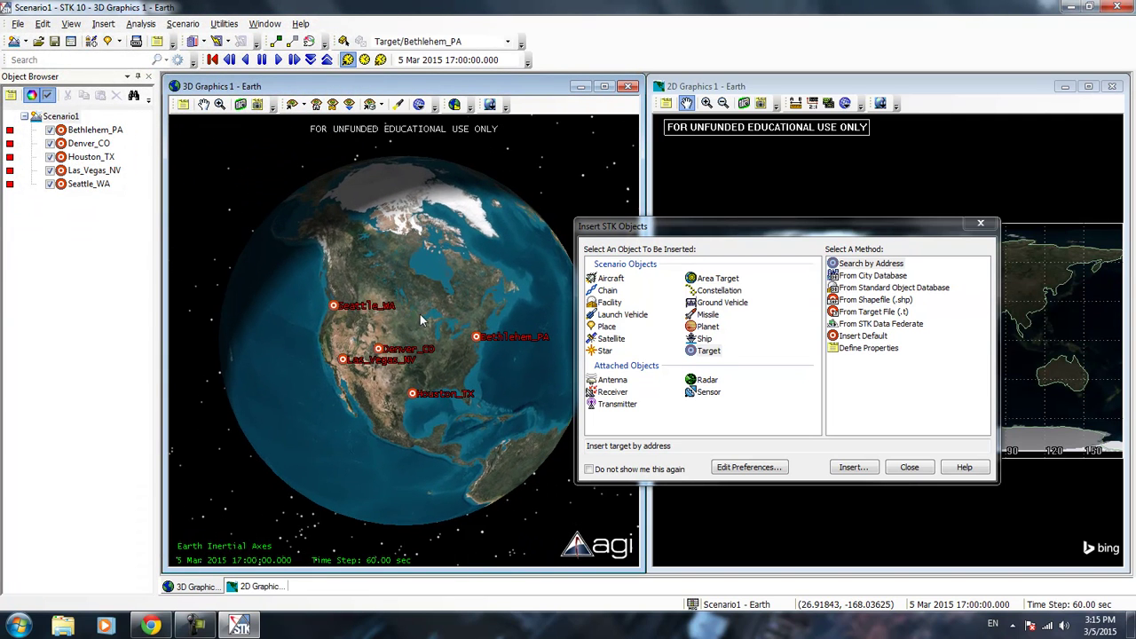
drag(544, 426, 430, 284)
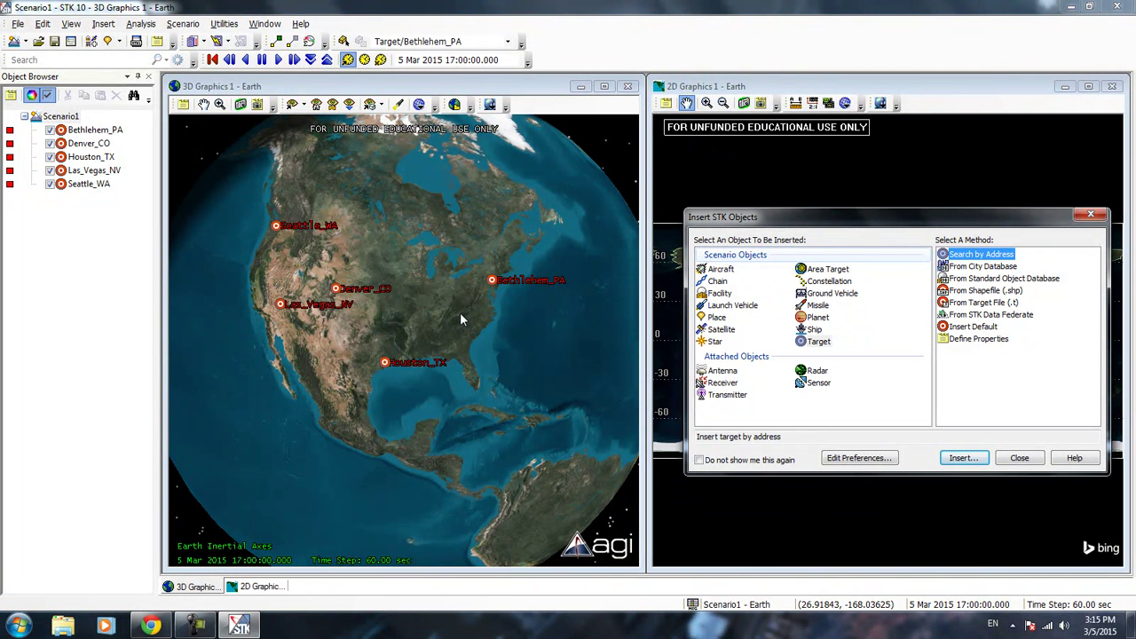
Start inserting a satellite with the Orbit Wizard and name it ImageSat
click(733, 330)
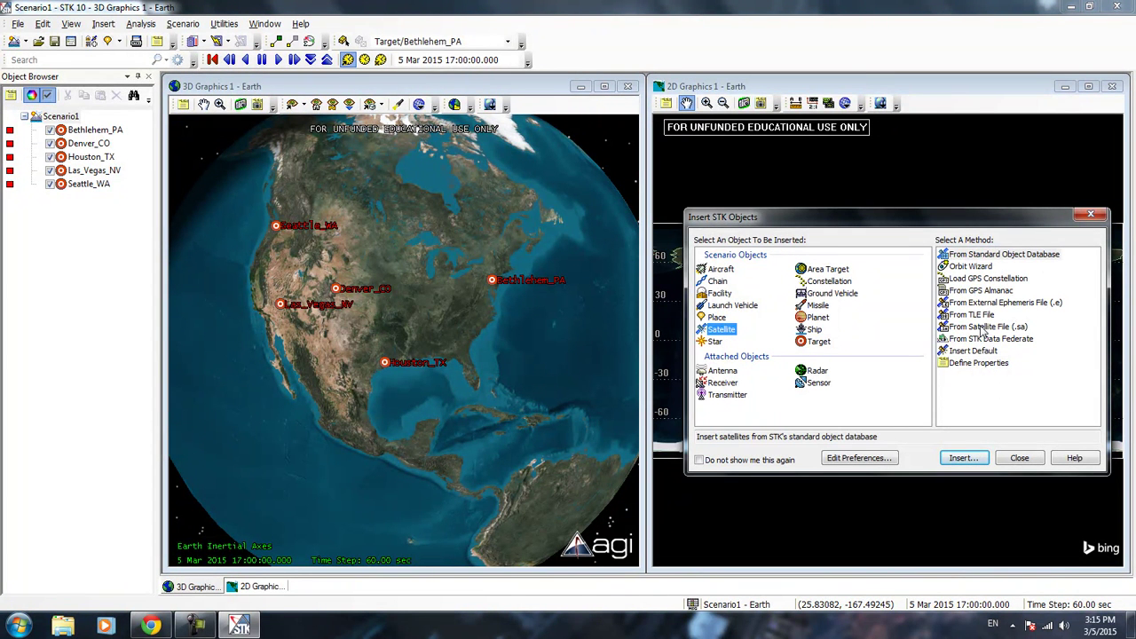
click(969, 267)
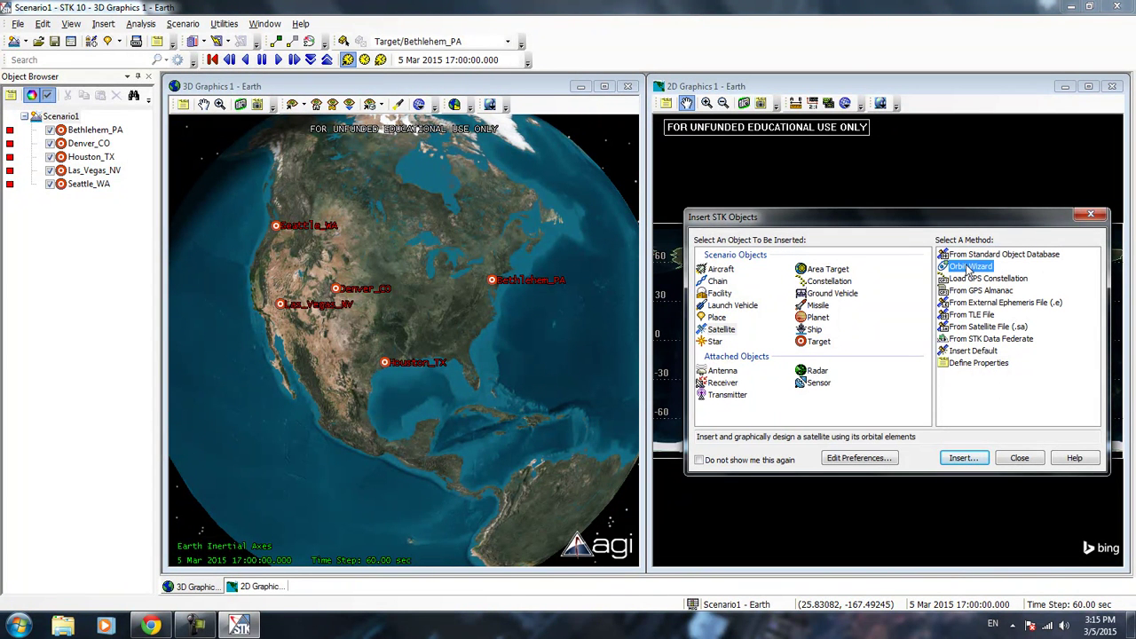
click(975, 458)
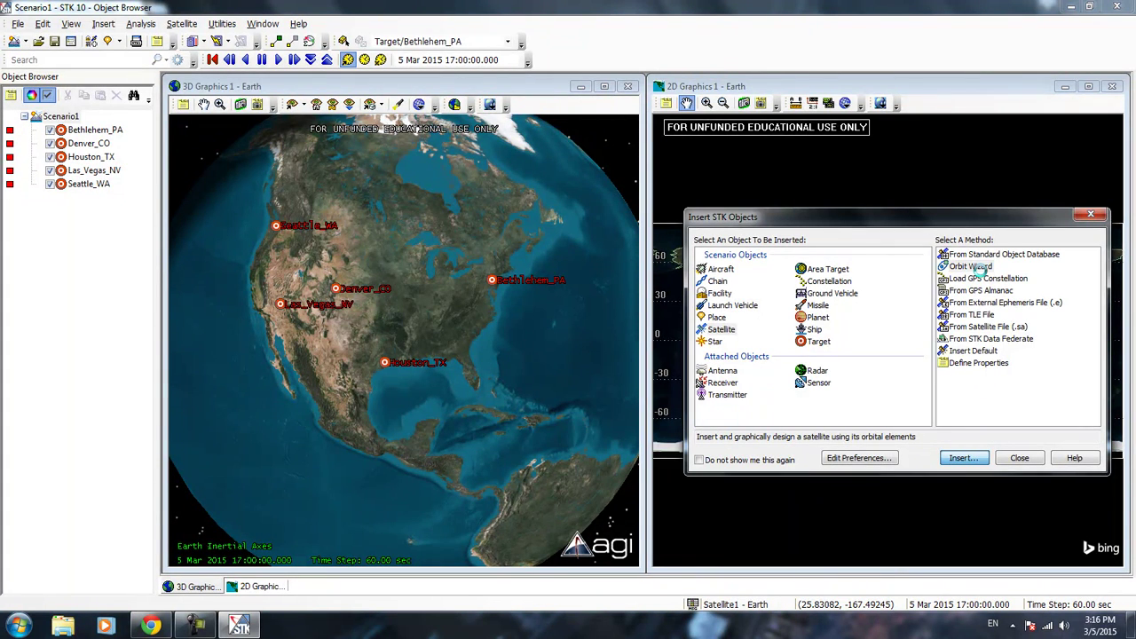
drag(958, 184, 534, 186)
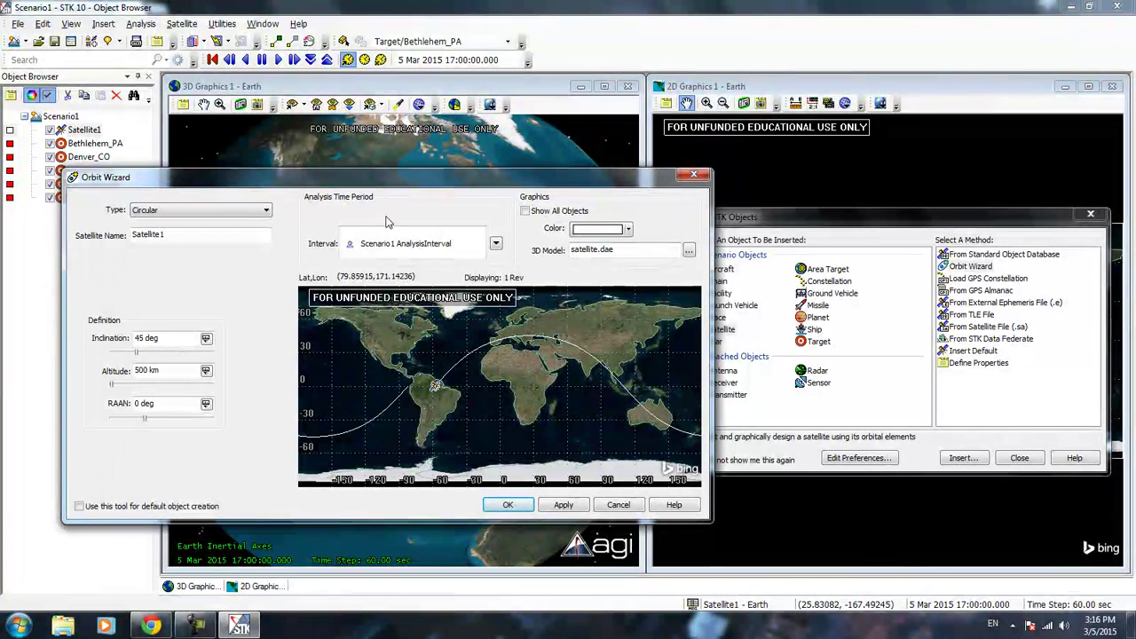
drag(462, 188, 688, 168)
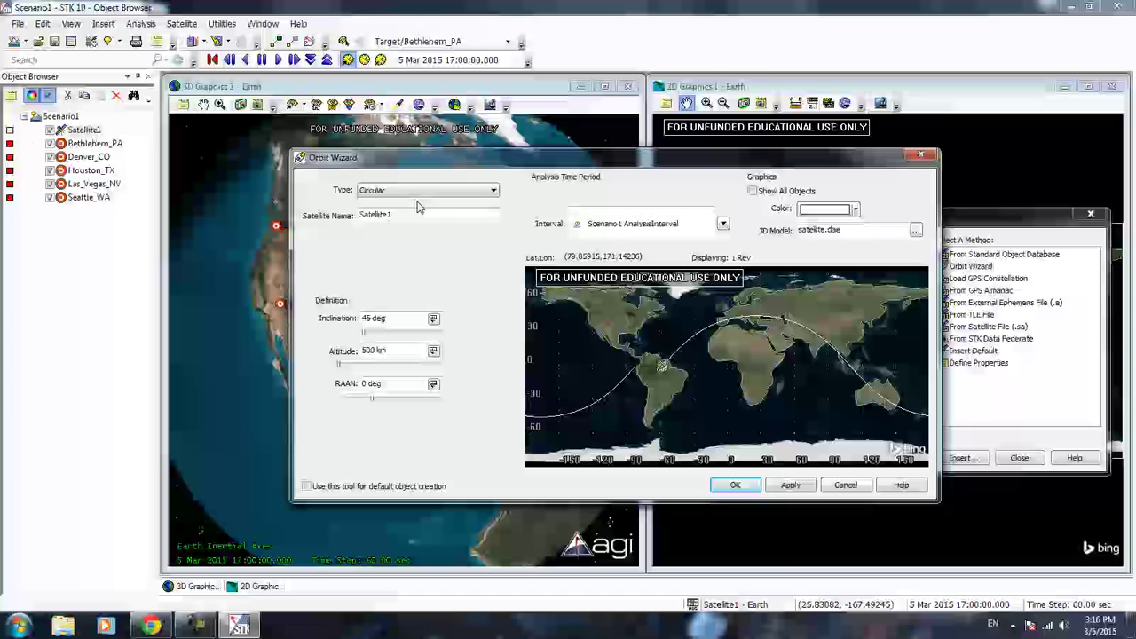
double_click(414, 216)
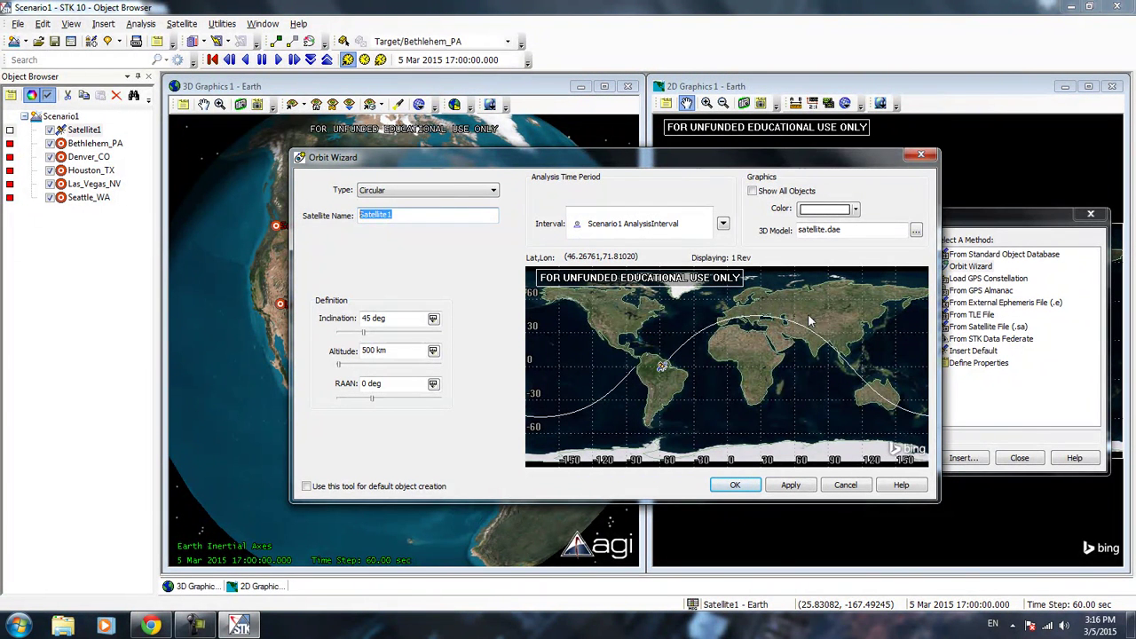
text(ImageSat)
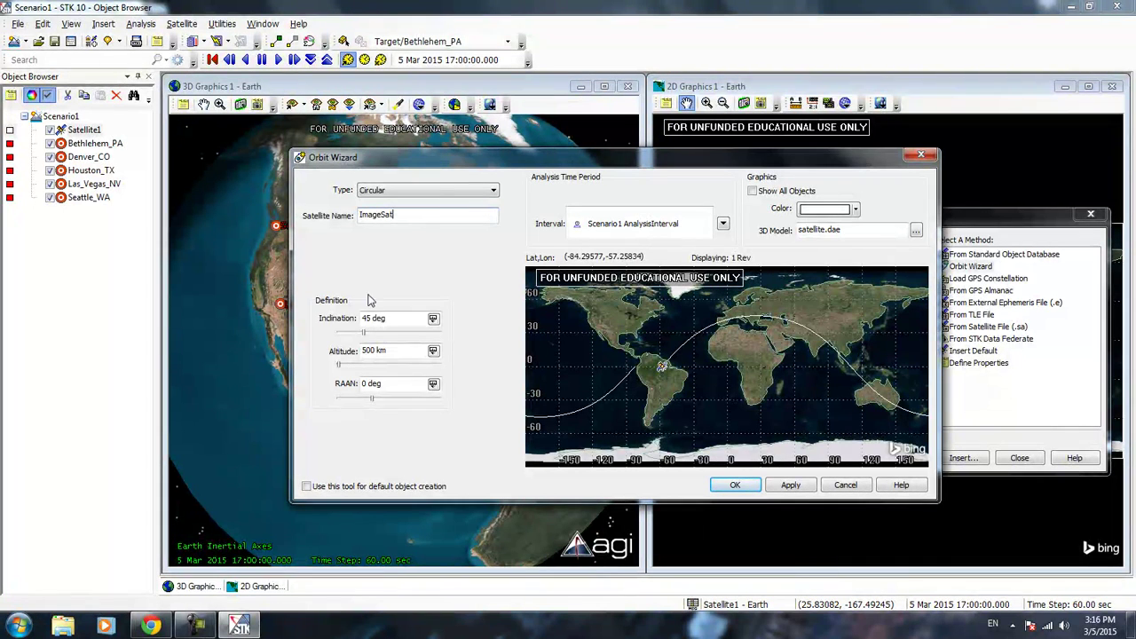
click(411, 191)
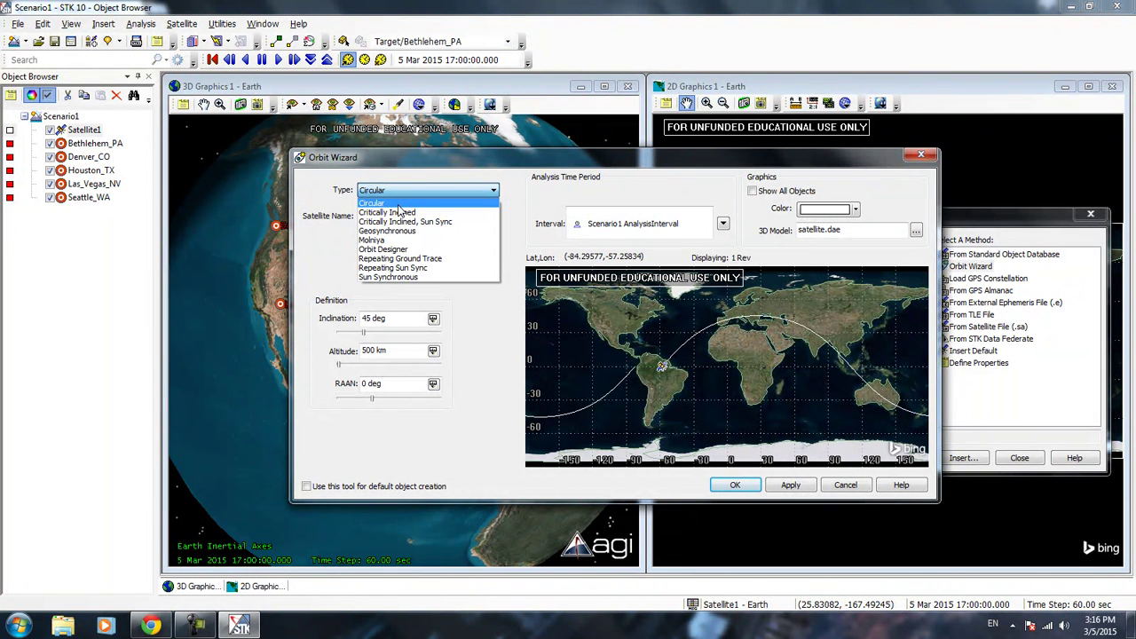
click(407, 250)
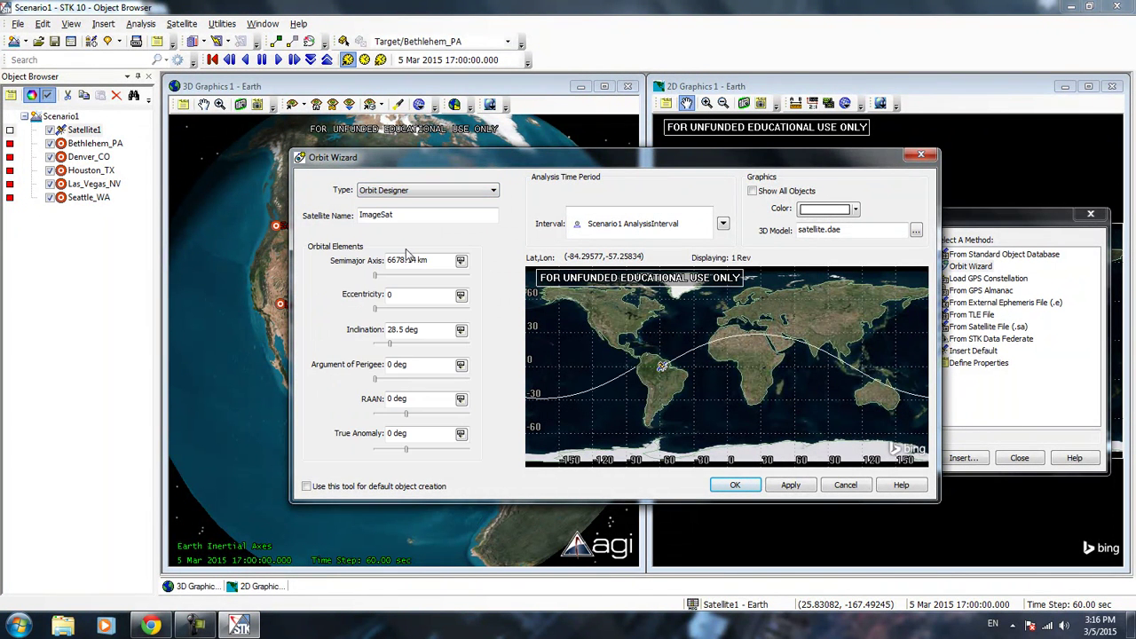
click(413, 192)
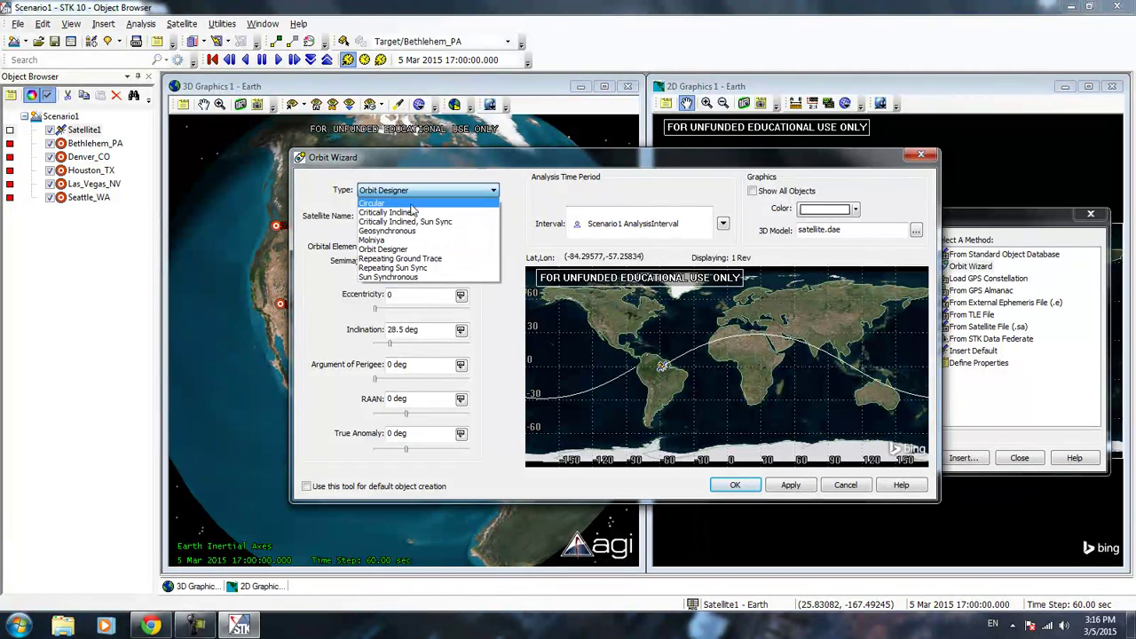
click(408, 210)
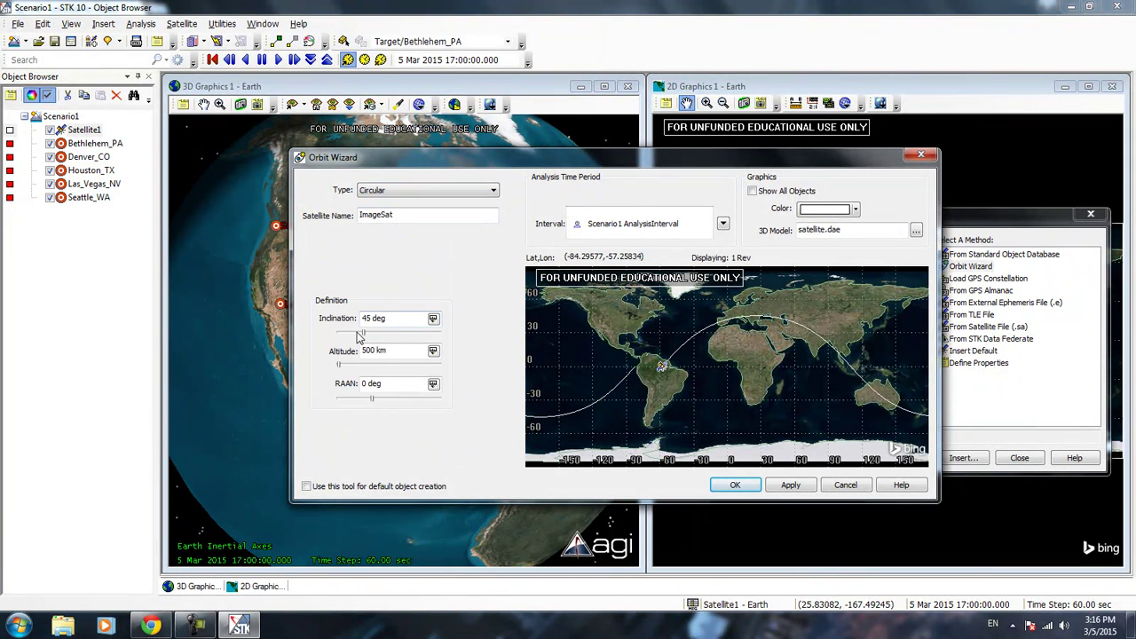
Set the circular orbit's inclination to 0 deg, its altitude to about 4855 km and its RAAN to -180 deg
drag(462, 157, 592, 163)
drag(495, 339, 465, 331)
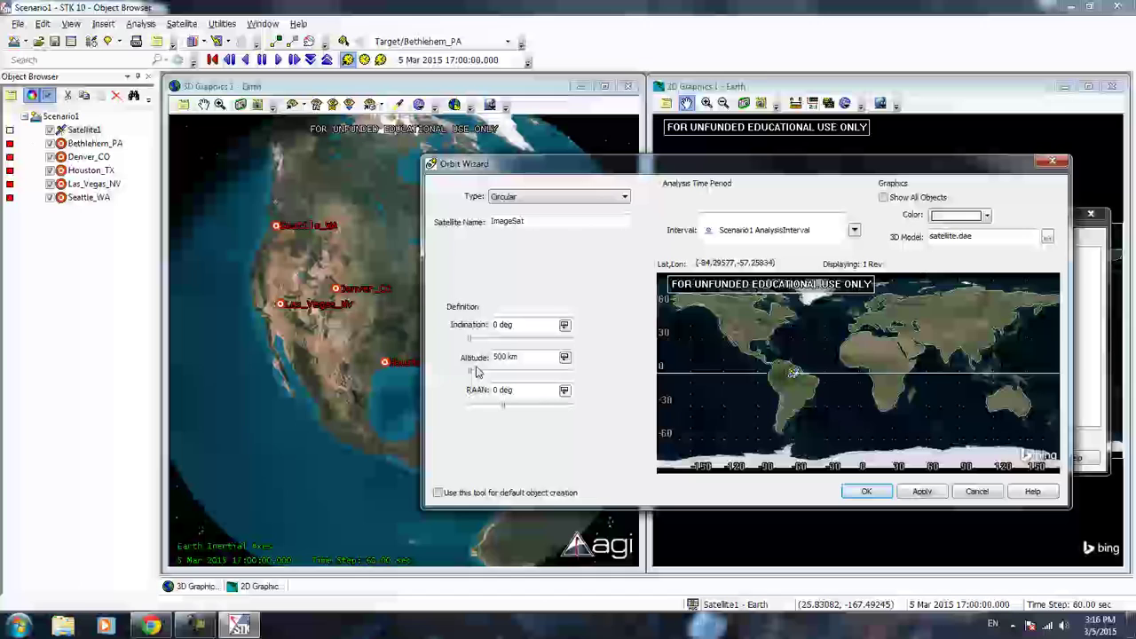
mouse_move(470, 376)
mouse_down()
mouse_move(499, 376)
mouse_move(489, 376)
mouse_up()
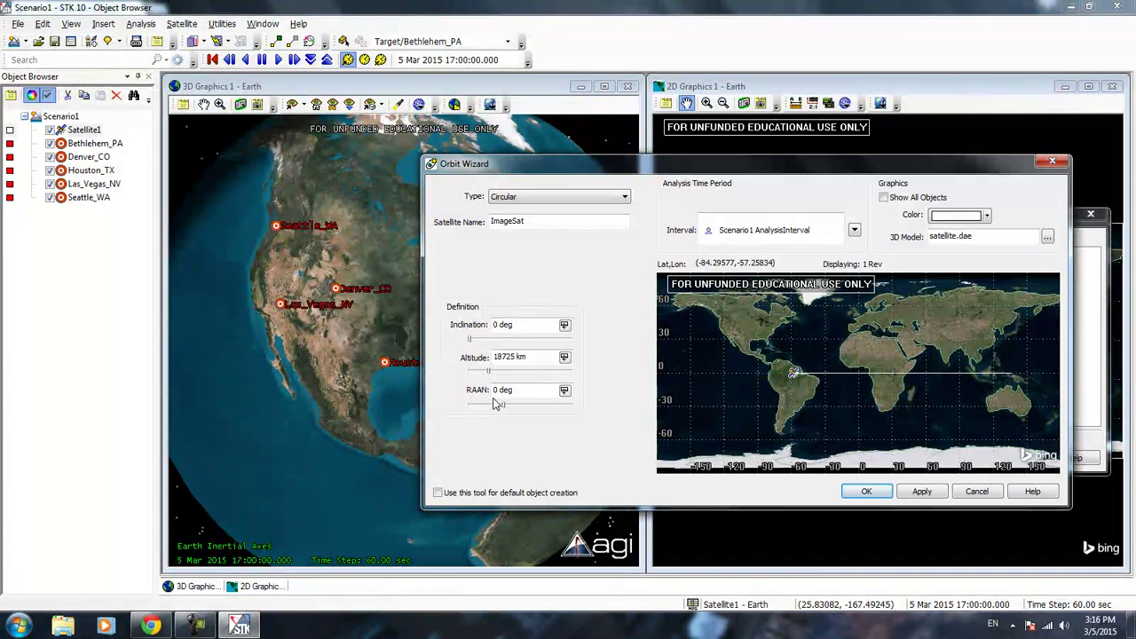
mouse_move(489, 373)
mouse_down()
mouse_move(473, 373)
mouse_move(537, 409)
mouse_move(512, 405)
mouse_move(539, 406)
mouse_move(443, 410)
mouse_up()
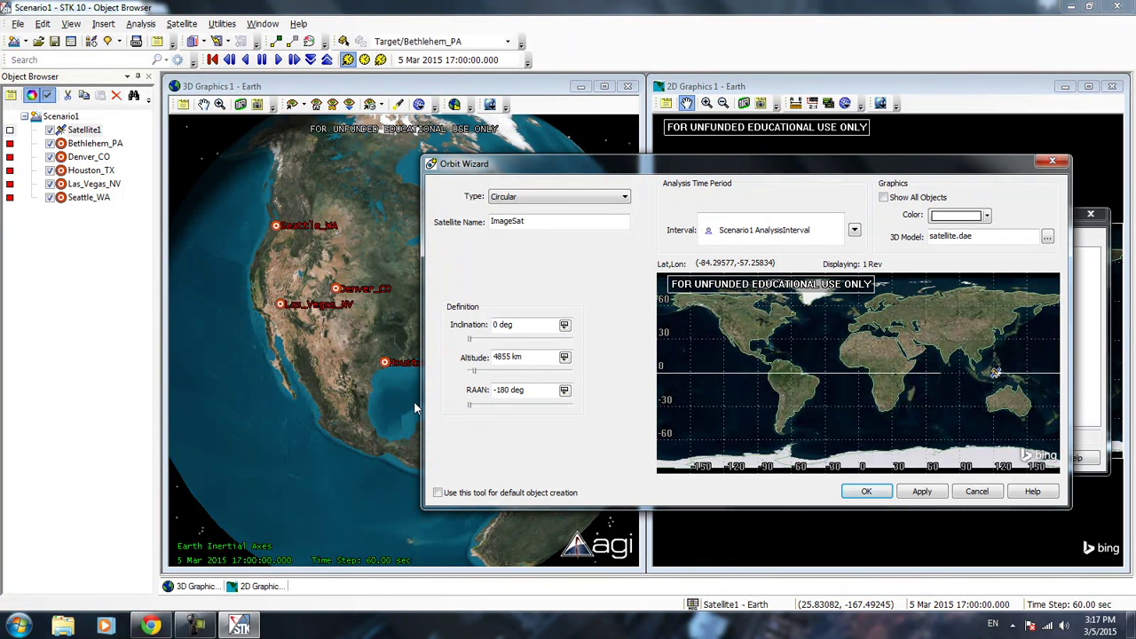
Try the Orbit Designer type with a semimajor axis of about 46625.7 km and 216 deg argument of perigee, and return to Circular
click(588, 196)
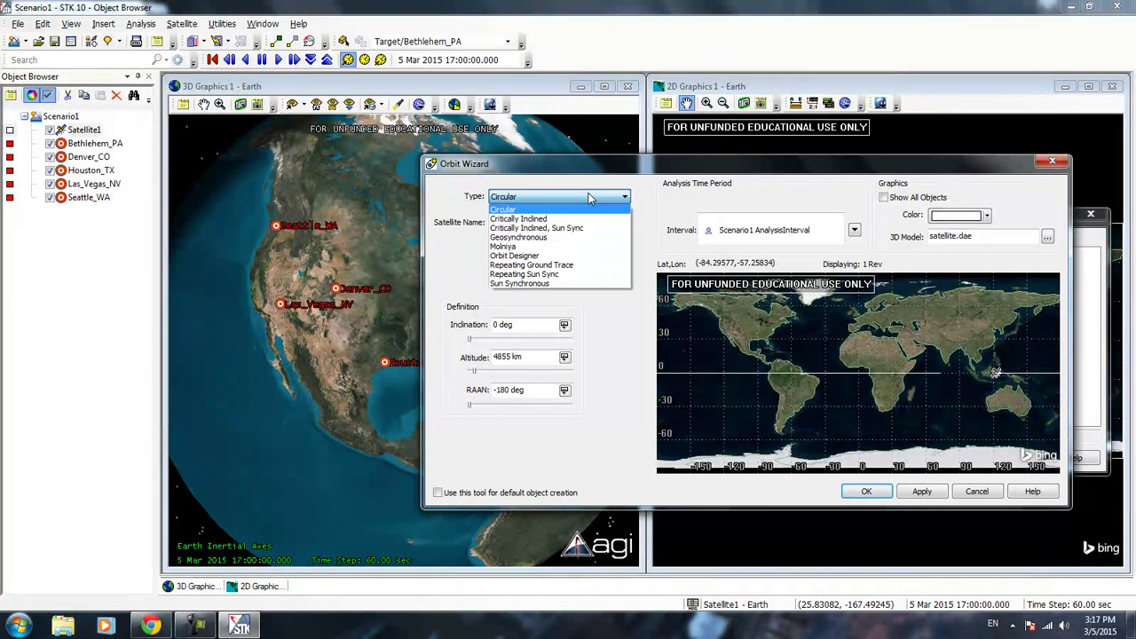
click(554, 256)
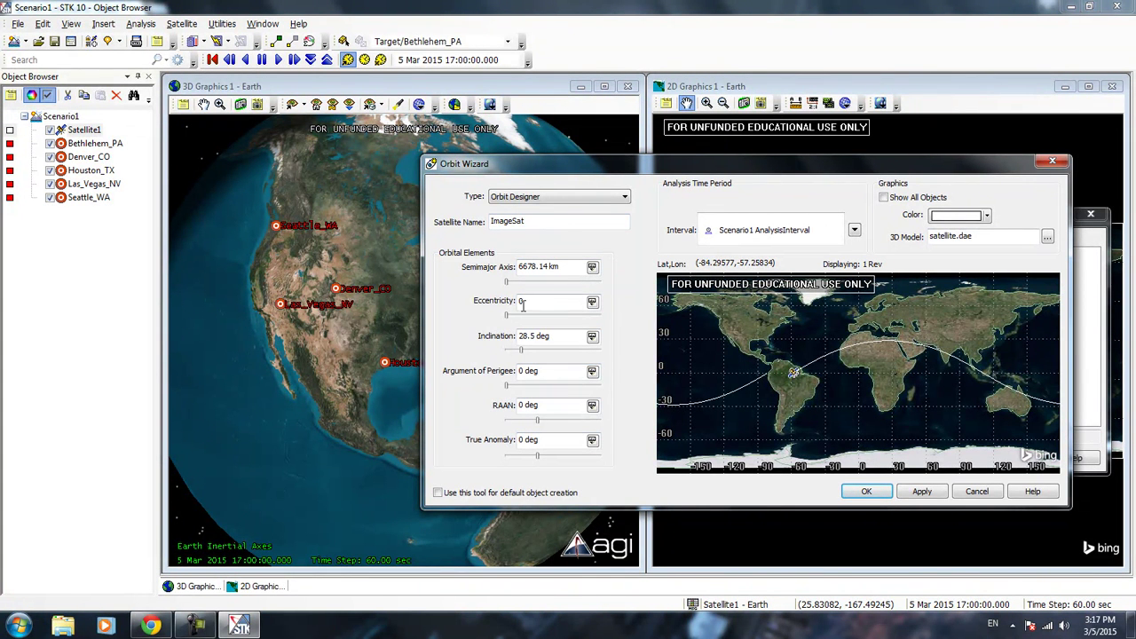
drag(507, 282, 544, 282)
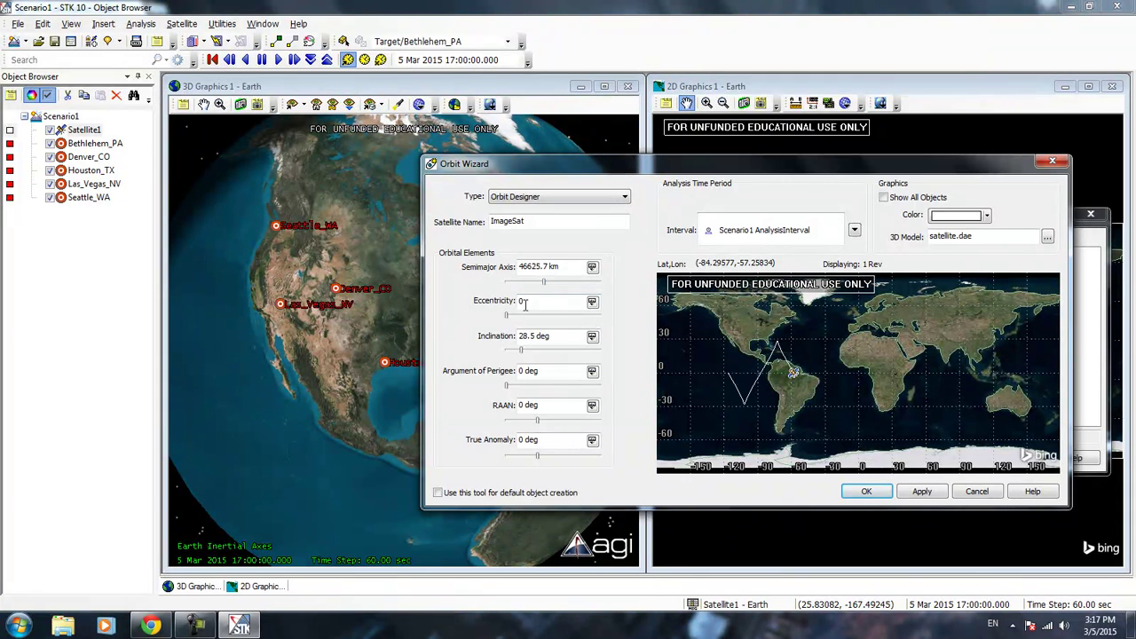
drag(509, 317, 534, 317)
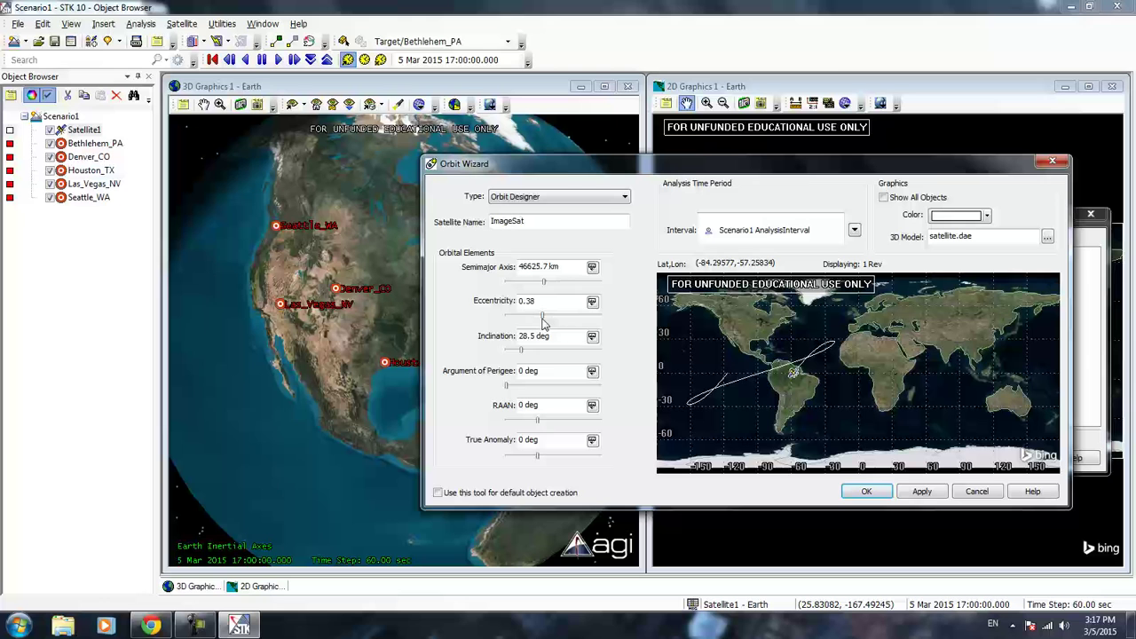
drag(542, 317, 424, 319)
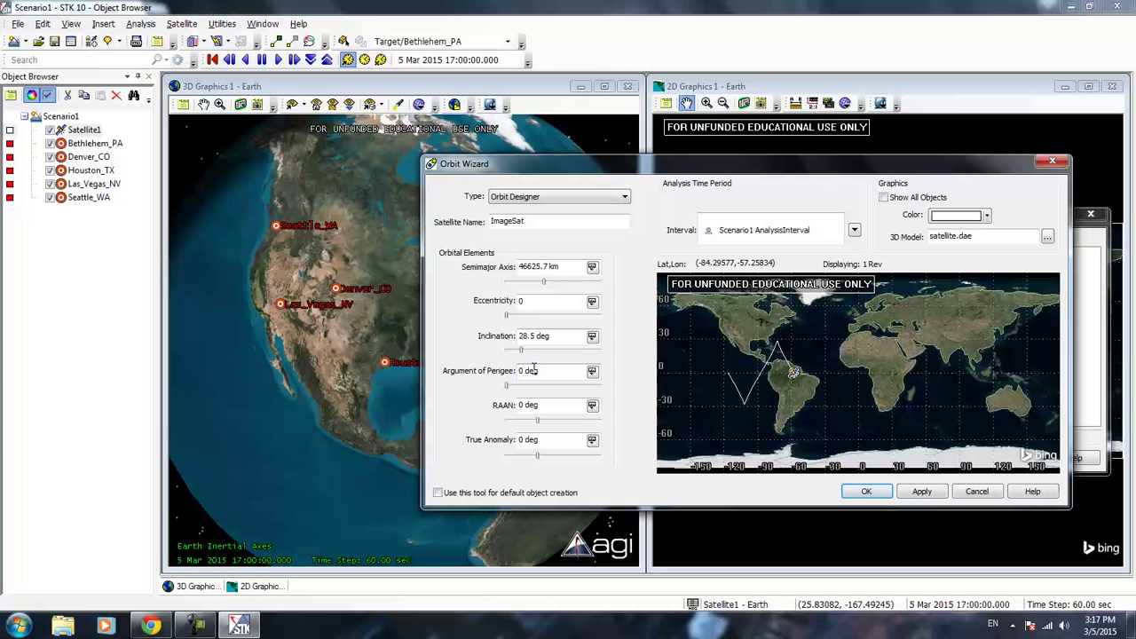
drag(507, 386, 561, 386)
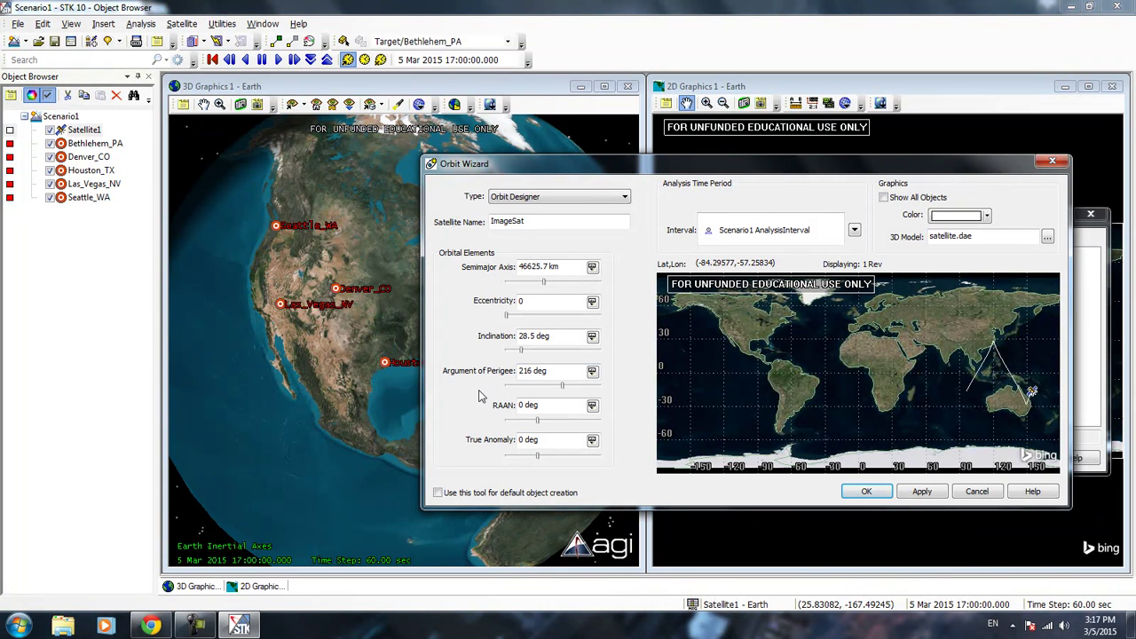
click(559, 197)
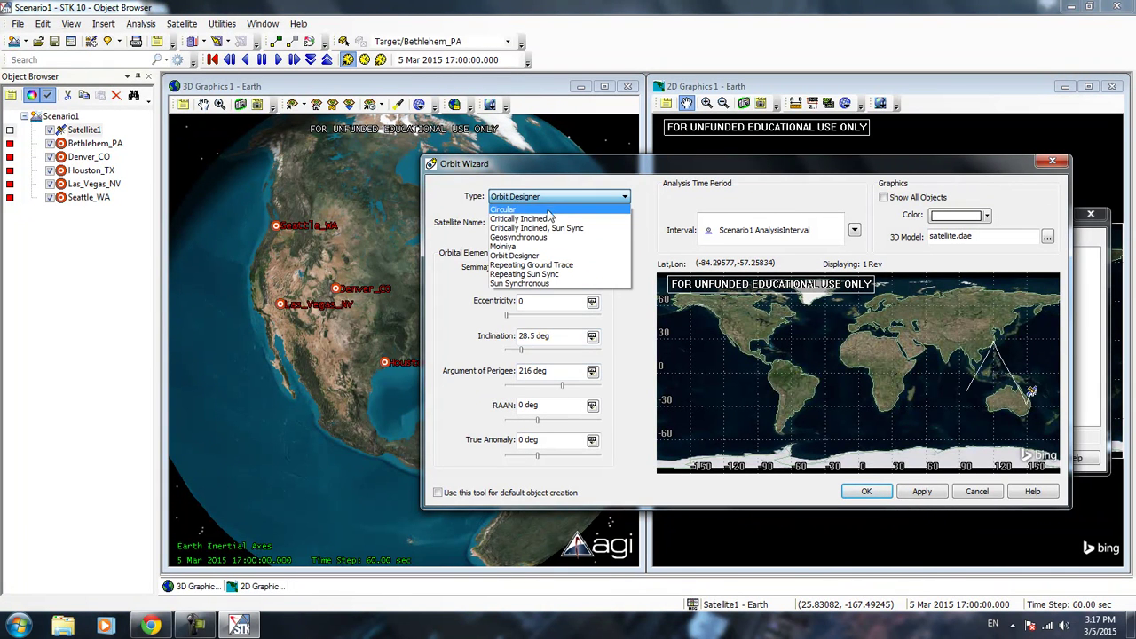
click(550, 209)
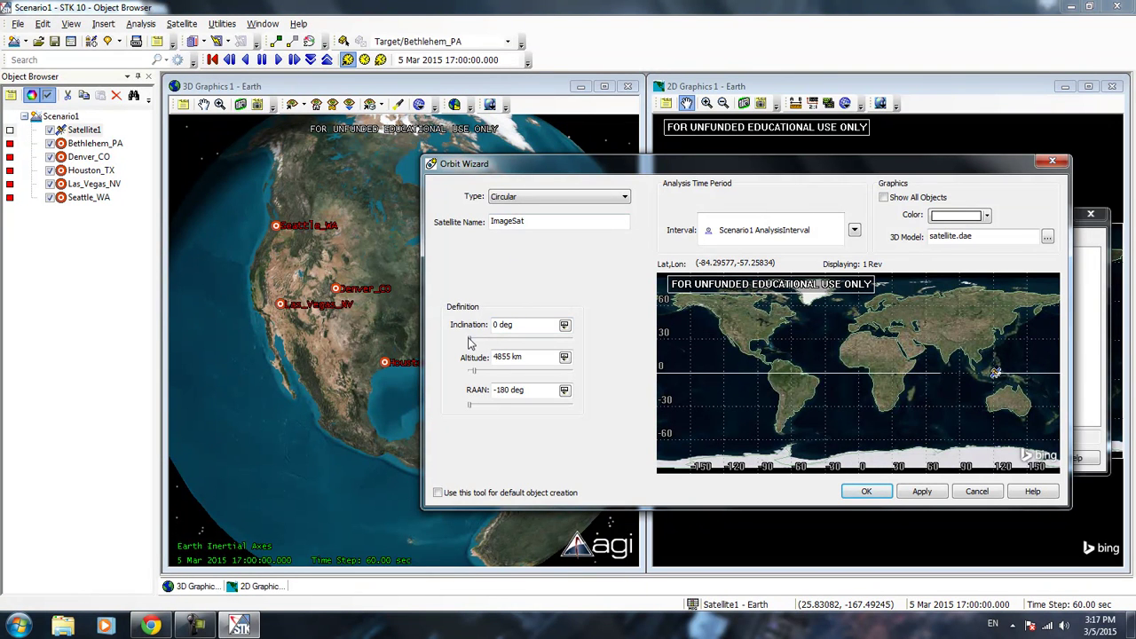
Set ImageSat's inclination to 46 deg and its altitude to about 19973 km, and accept the circular orbit
drag(470, 344, 497, 342)
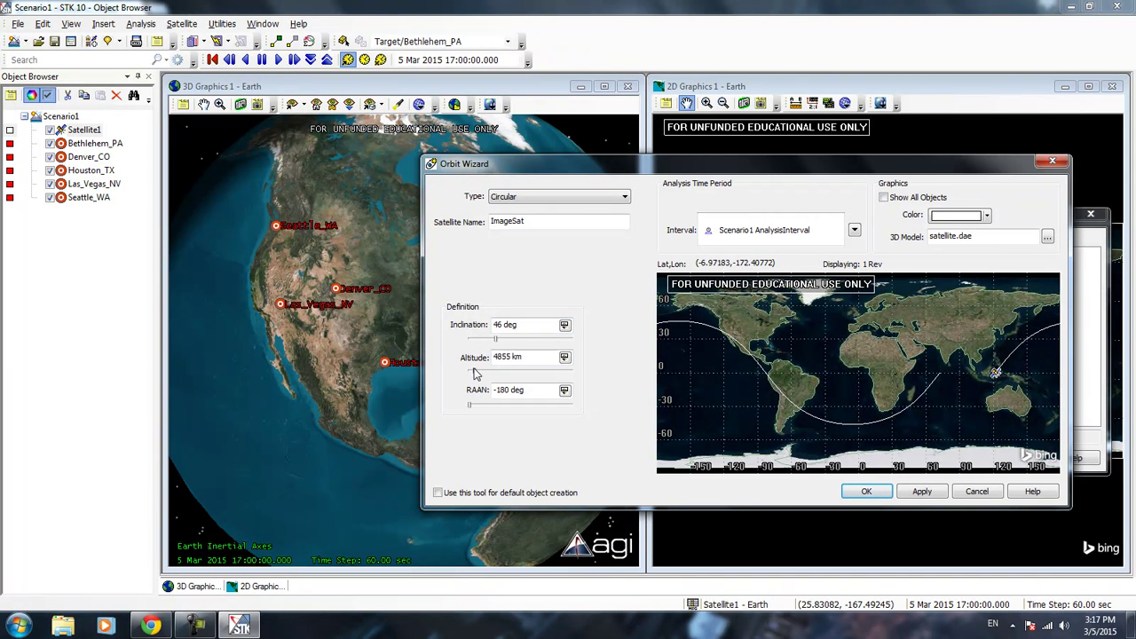
drag(472, 374, 485, 375)
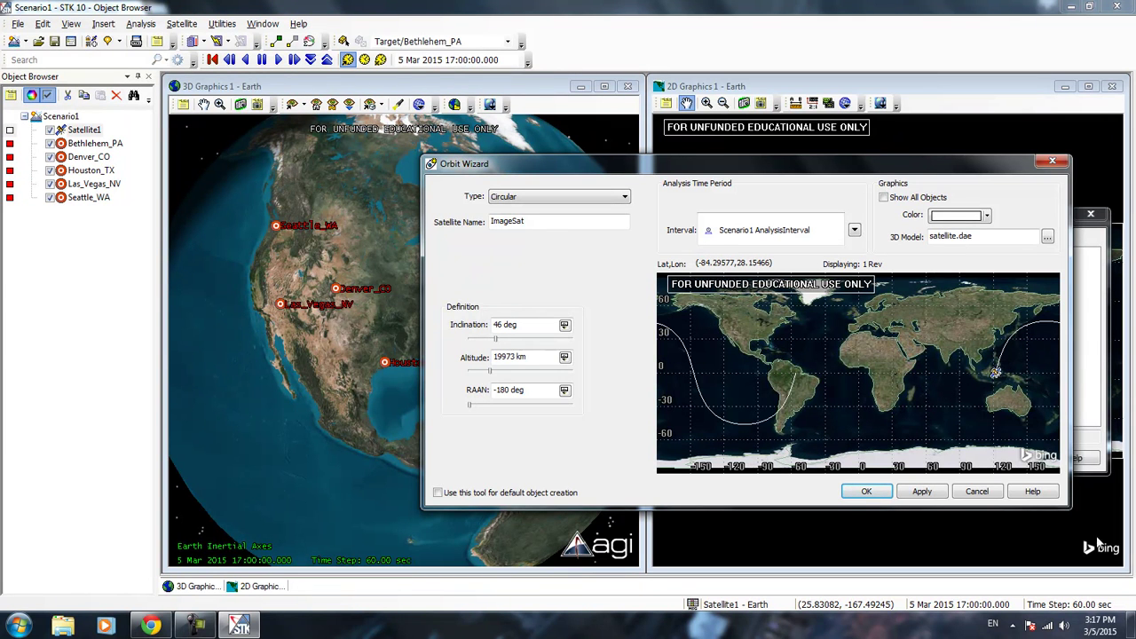
click(923, 492)
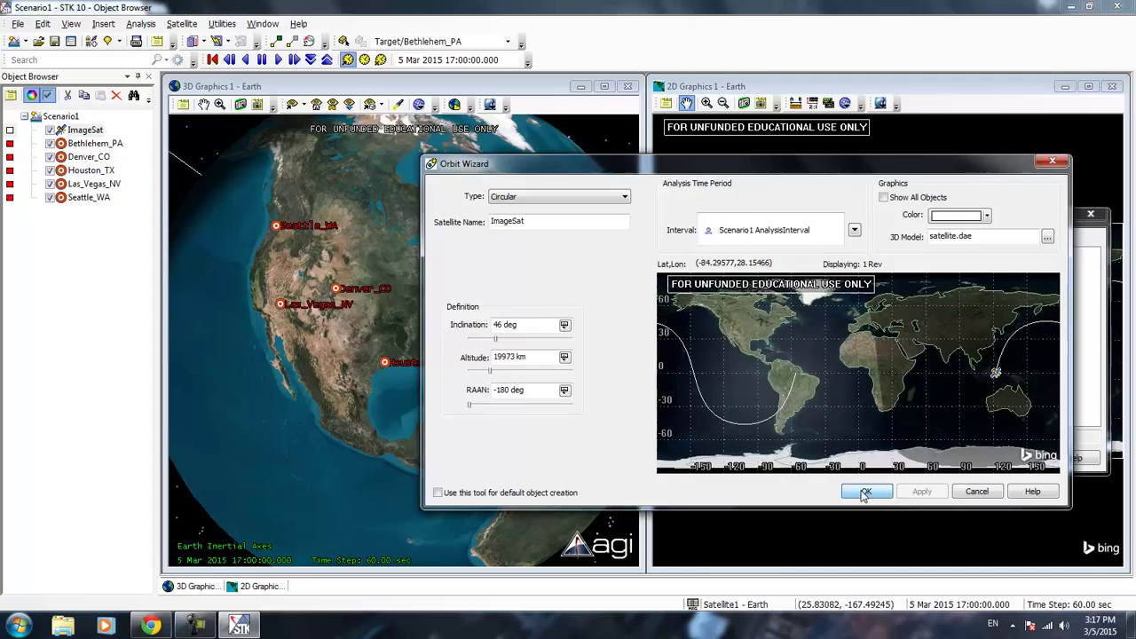
click(863, 493)
Examine ImageSat's orbit around the Earth in the 3D view from different distances and angles
scroll(301, 328, down, 5)
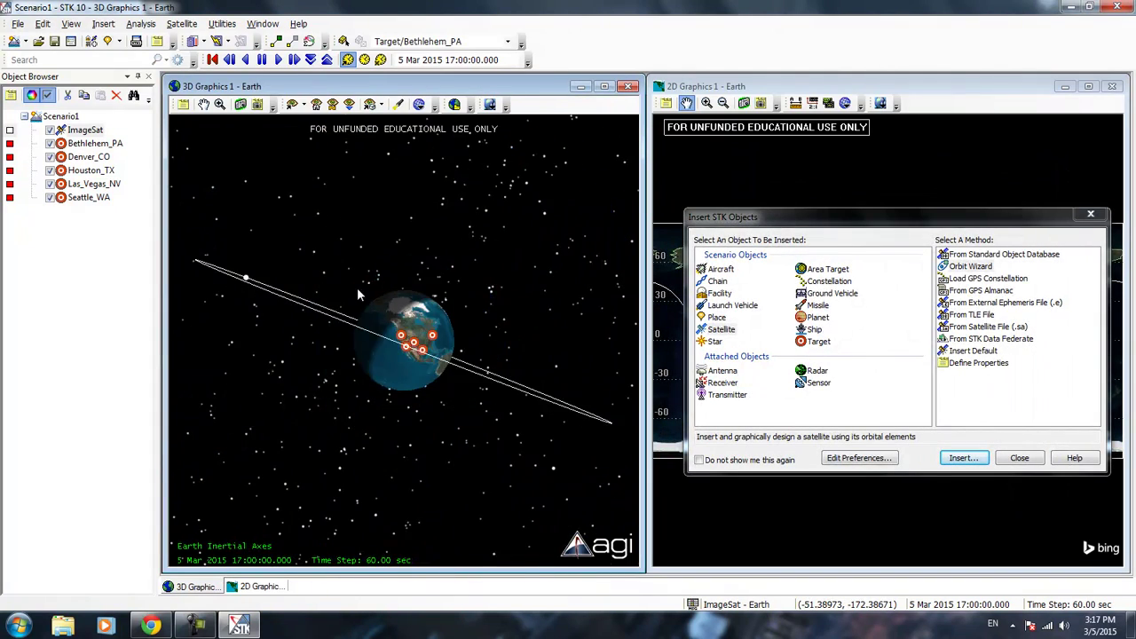
drag(357, 288, 471, 412)
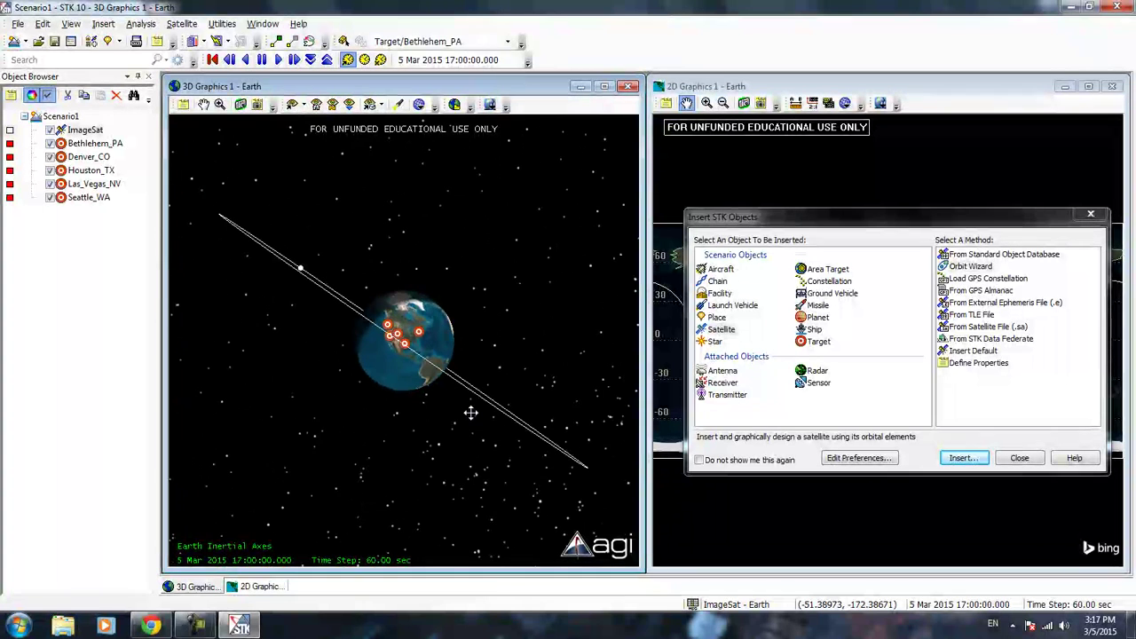
click(83, 131)
click(434, 346)
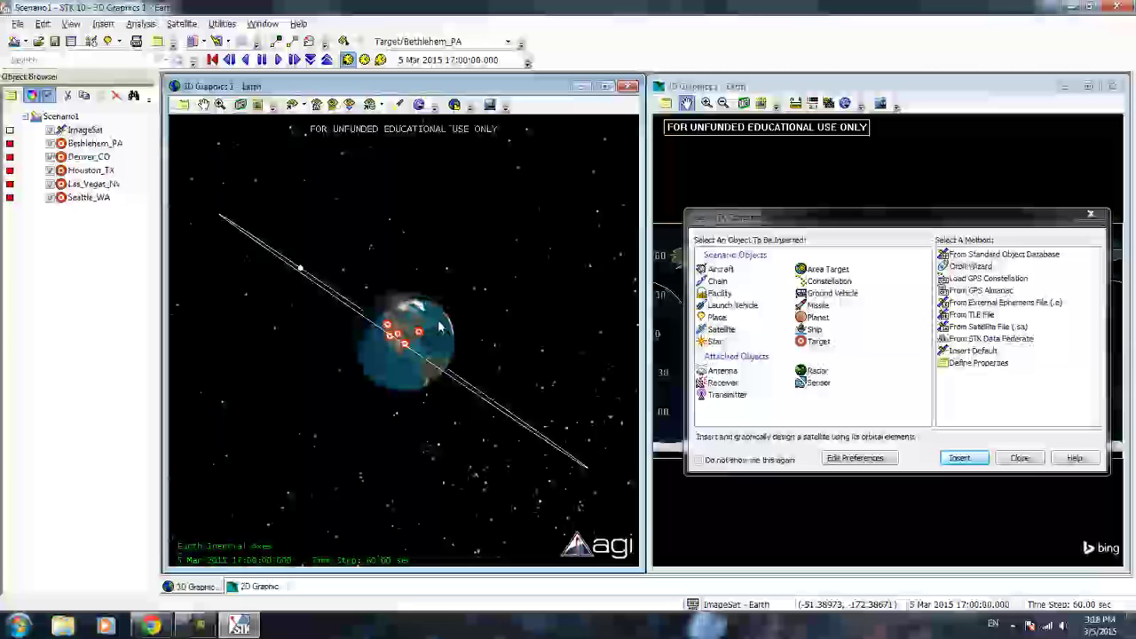
scroll(426, 333, up, 5)
drag(374, 256, 380, 267)
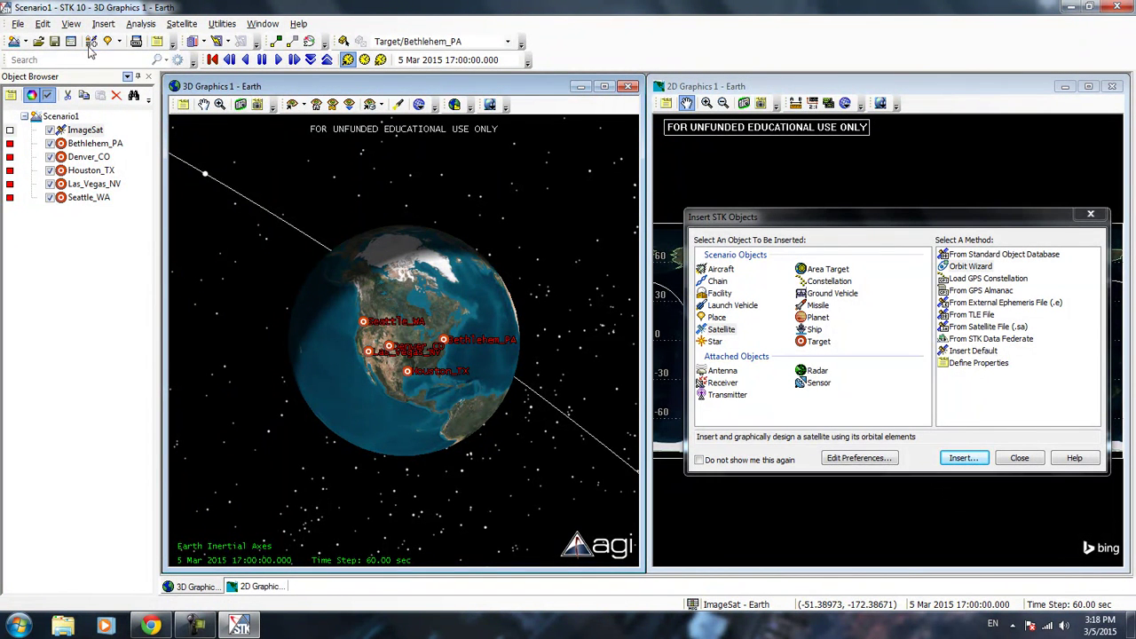
Insert a default sensor attached to the ImageSat satellite and close the object insertion dialog
drag(1008, 222, 739, 217)
click(551, 378)
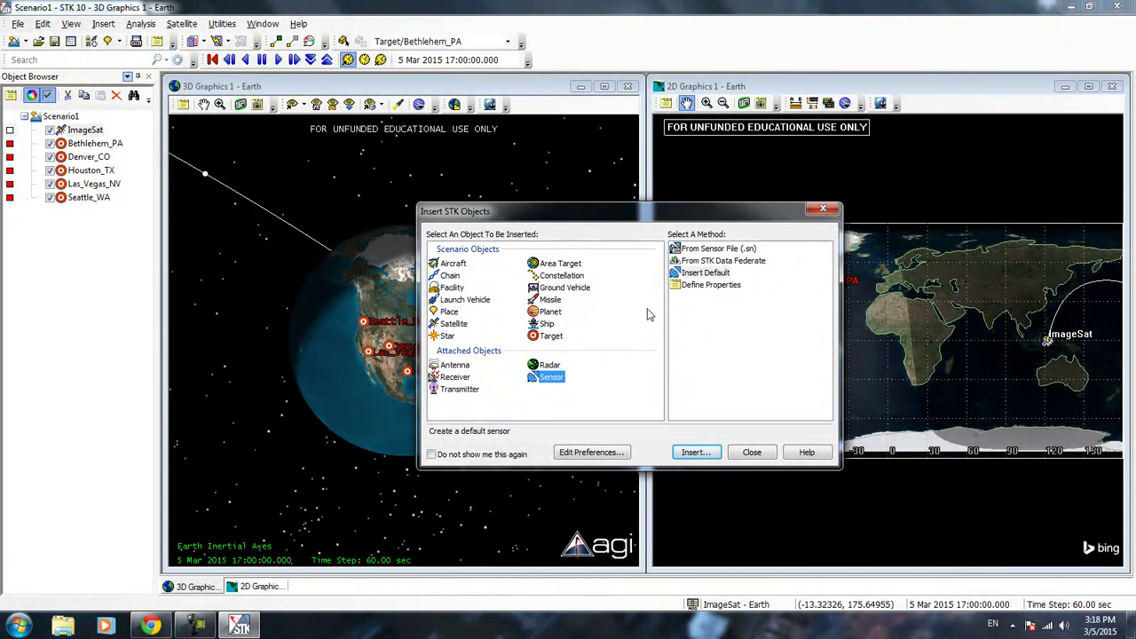
click(697, 452)
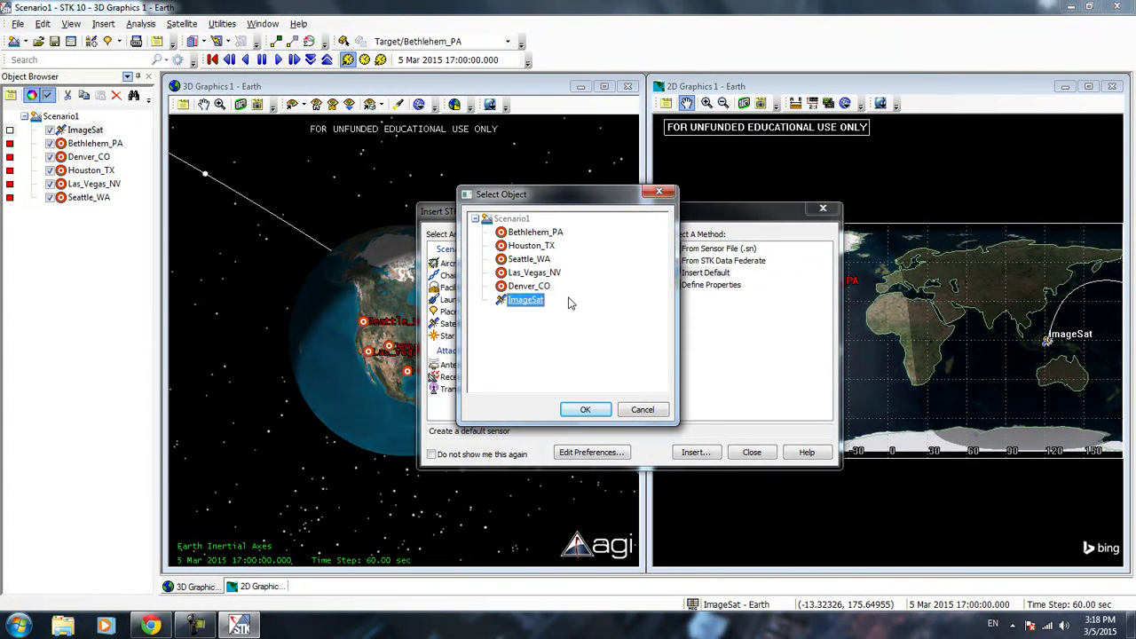
click(584, 410)
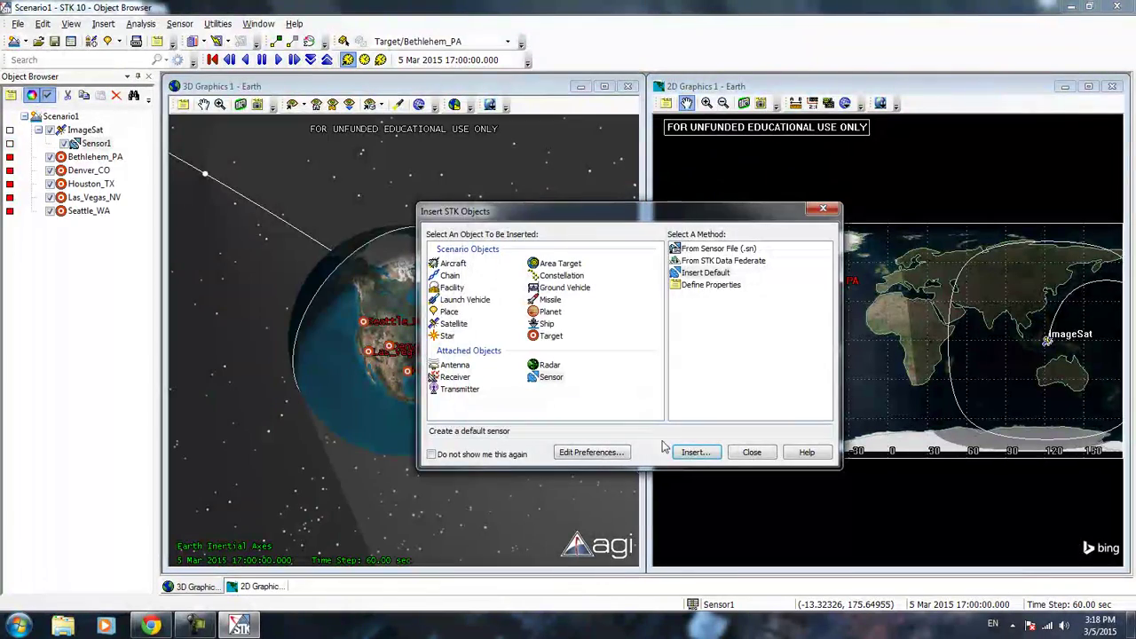
click(752, 453)
Examine the sensor's coverage cone from ImageSat towards the Earth in the 3D view
drag(479, 373, 517, 381)
scroll(471, 296, up, 5)
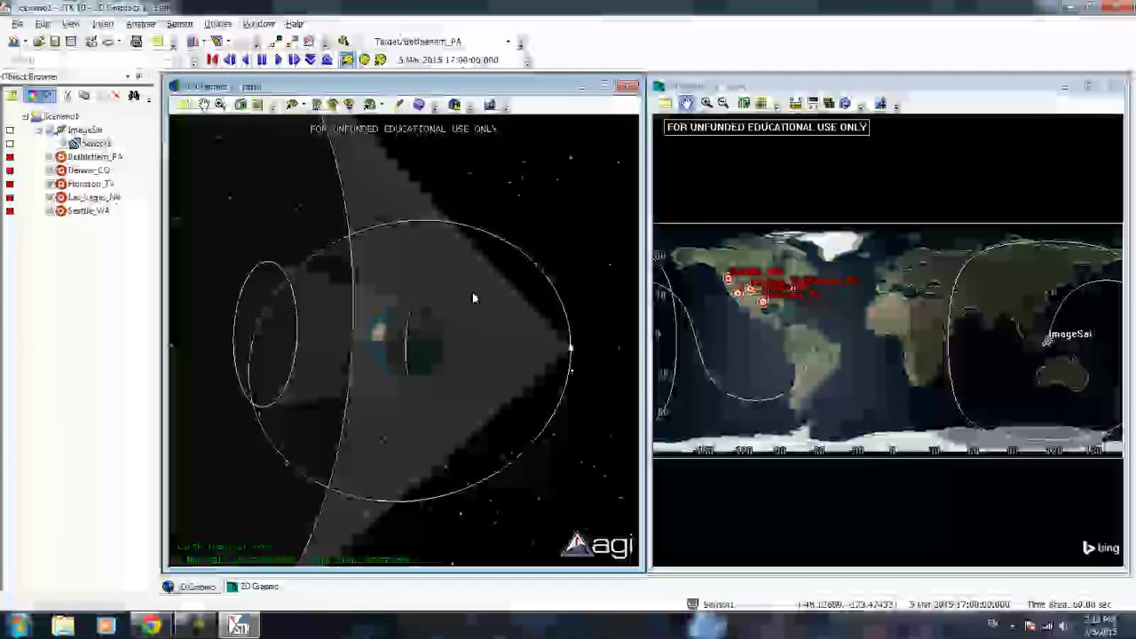
drag(474, 292, 472, 338)
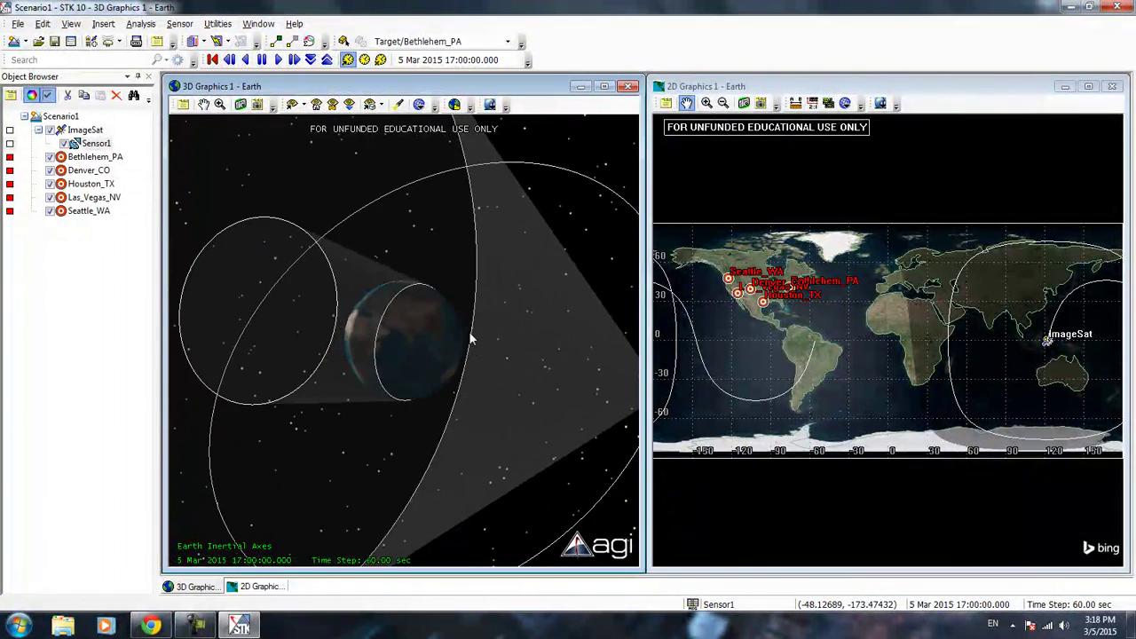
drag(390, 411, 453, 363)
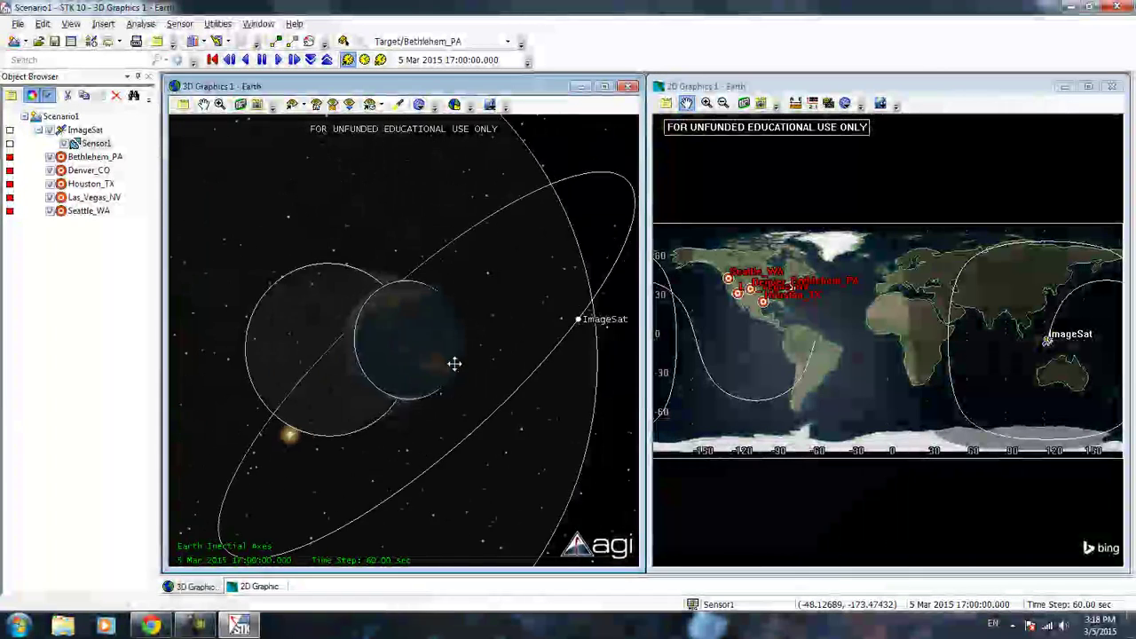
Open the properties of the sensor attached to ImageSat and rename the sensor as Camera
double_click(95, 144)
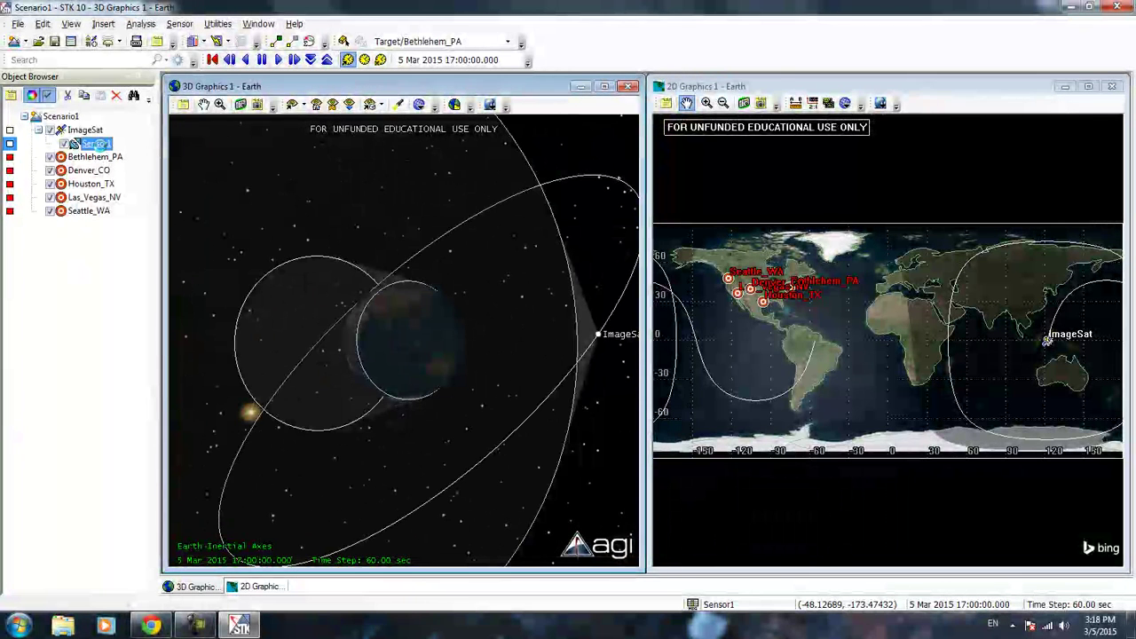
click(95, 144)
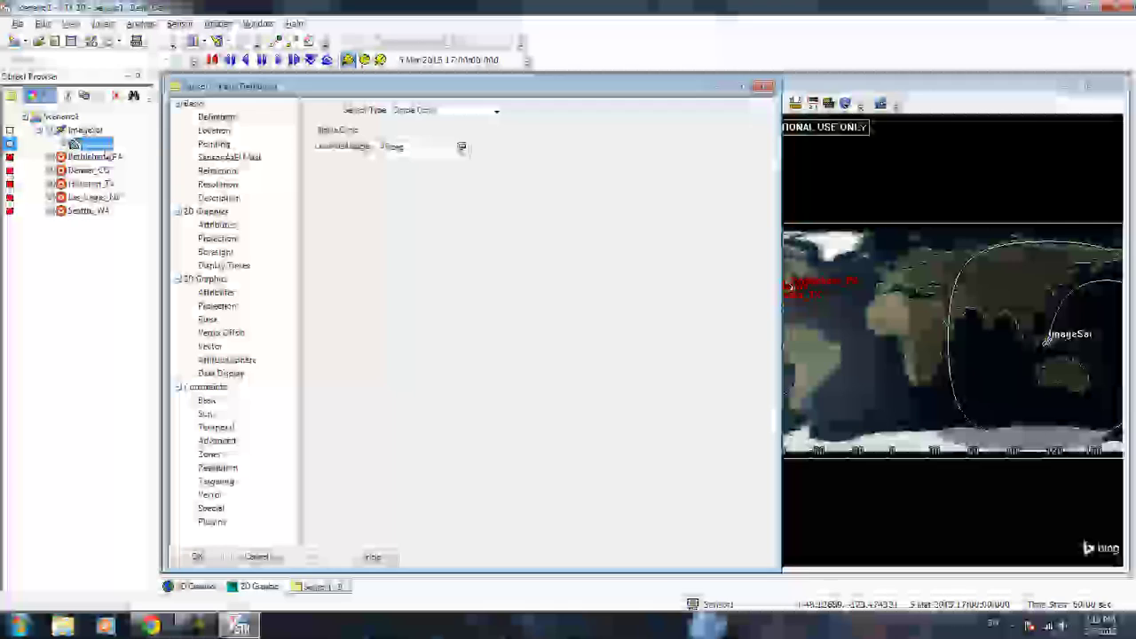
text(Ca)
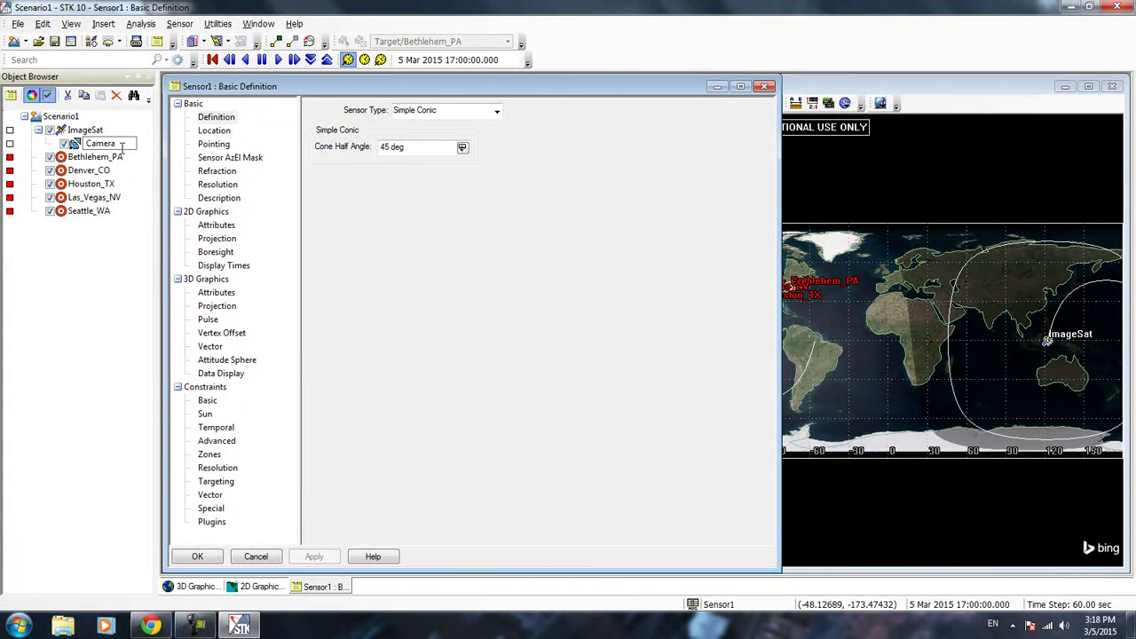
text(mera)
click(41, 311)
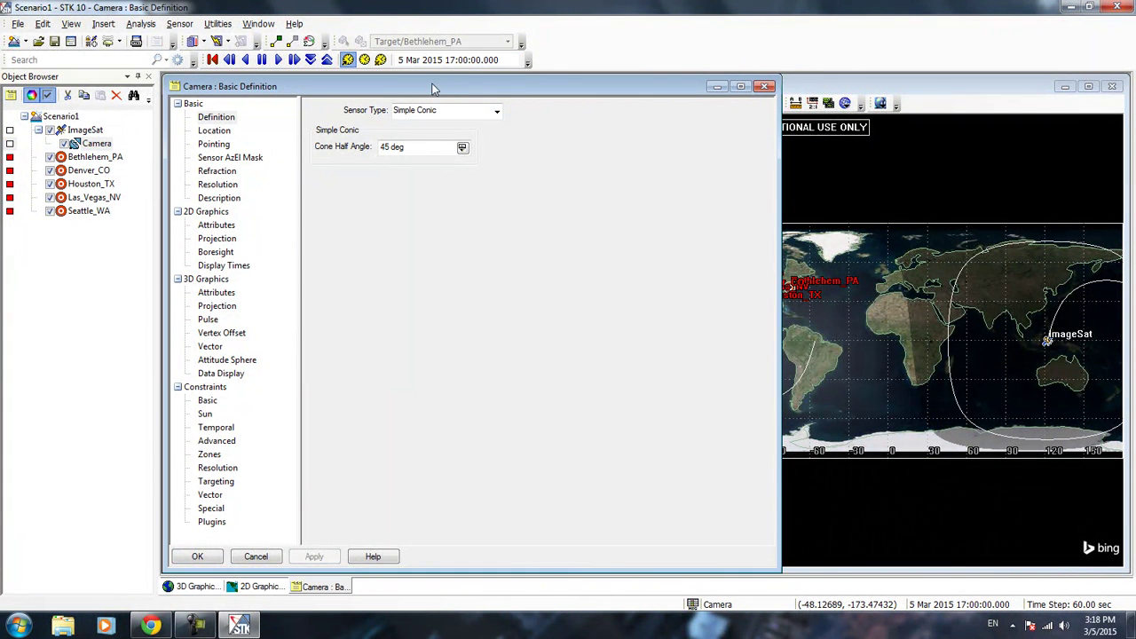
Set the Camera sensor's simple conic half angle to 30 deg, check the narrower cone in 3D, and accept the properties
drag(432, 89, 865, 131)
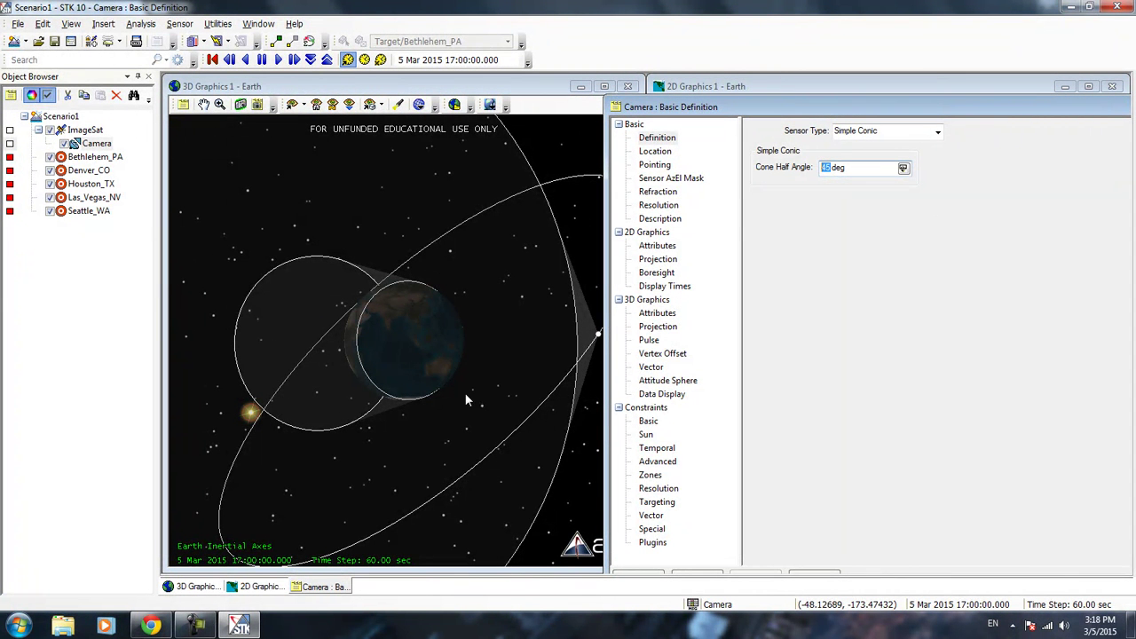
click(926, 97)
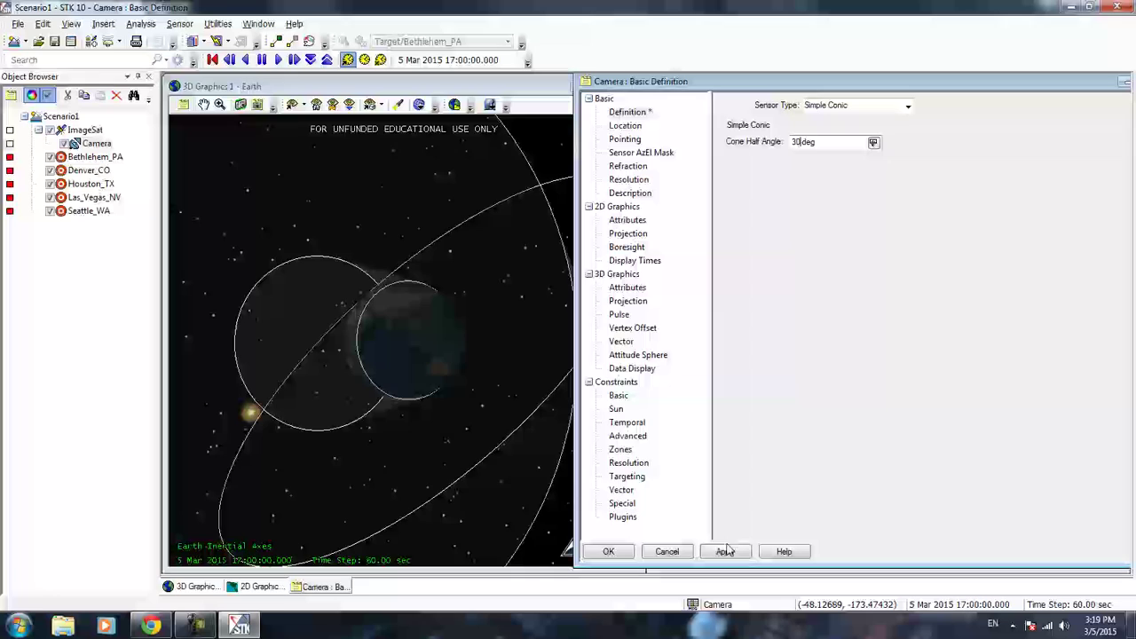
click(725, 551)
drag(403, 311, 444, 291)
drag(353, 338, 399, 289)
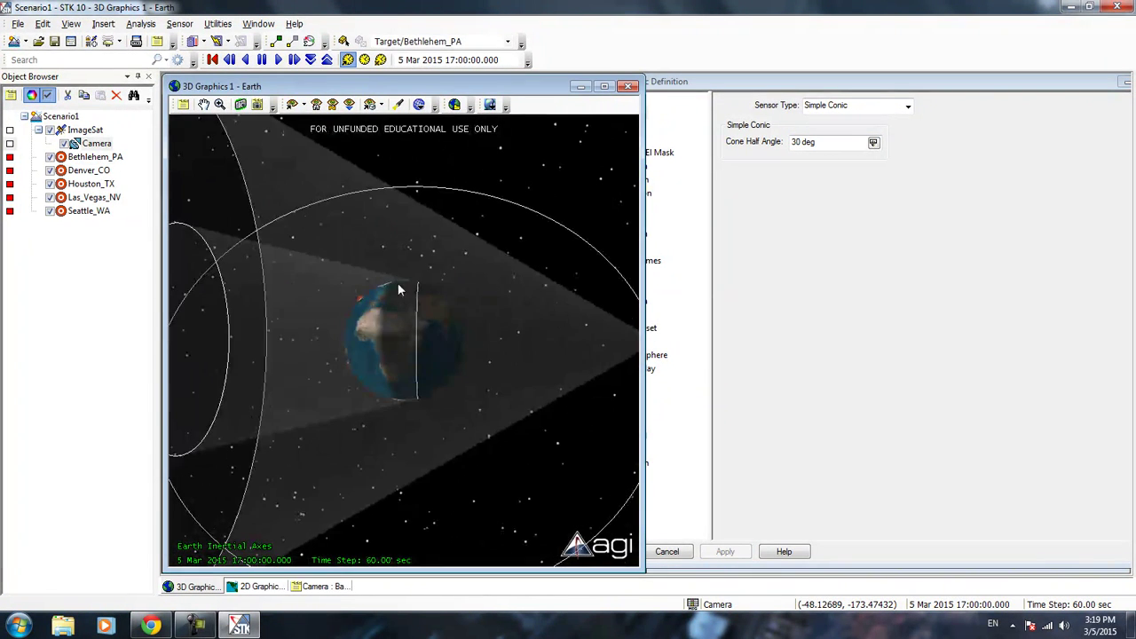
scroll(604, 353, down, 5)
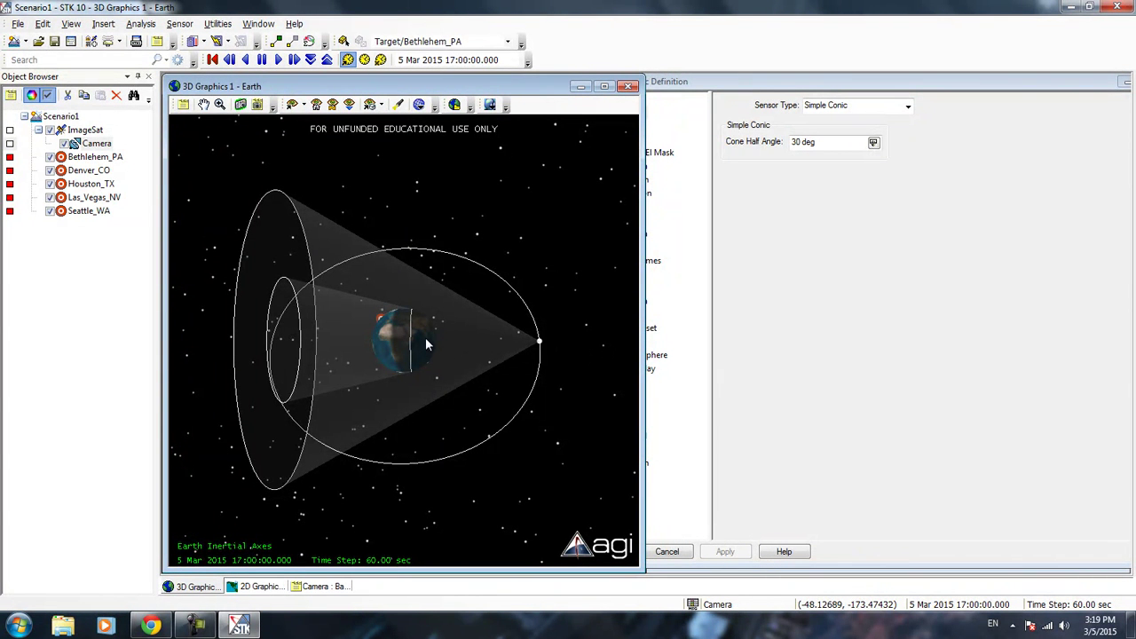
drag(409, 303, 634, 384)
click(680, 382)
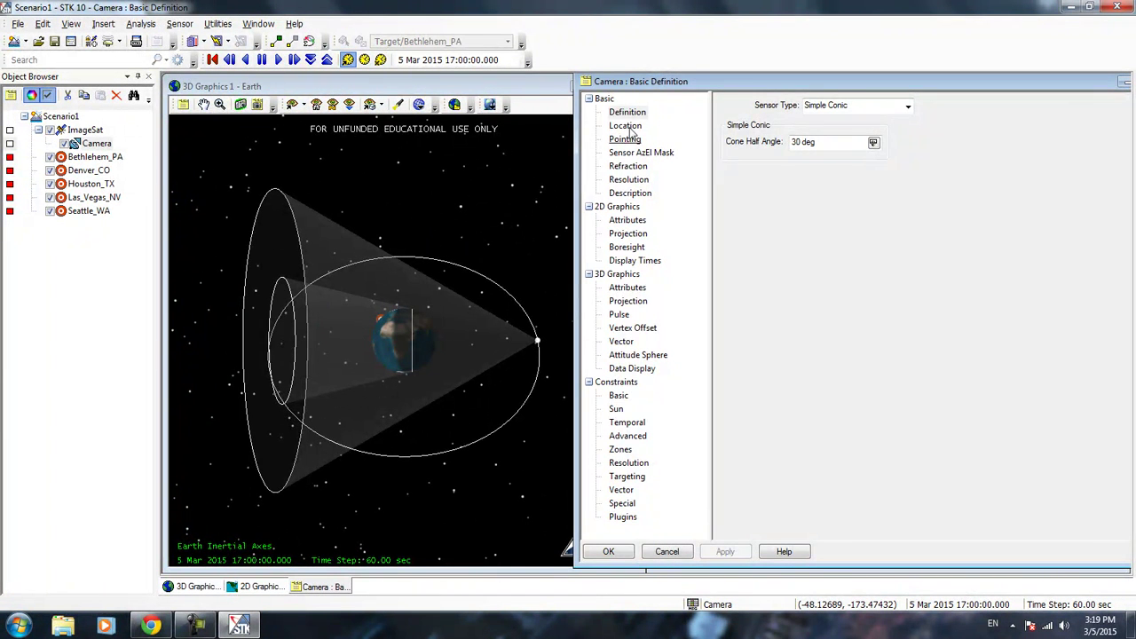
click(609, 552)
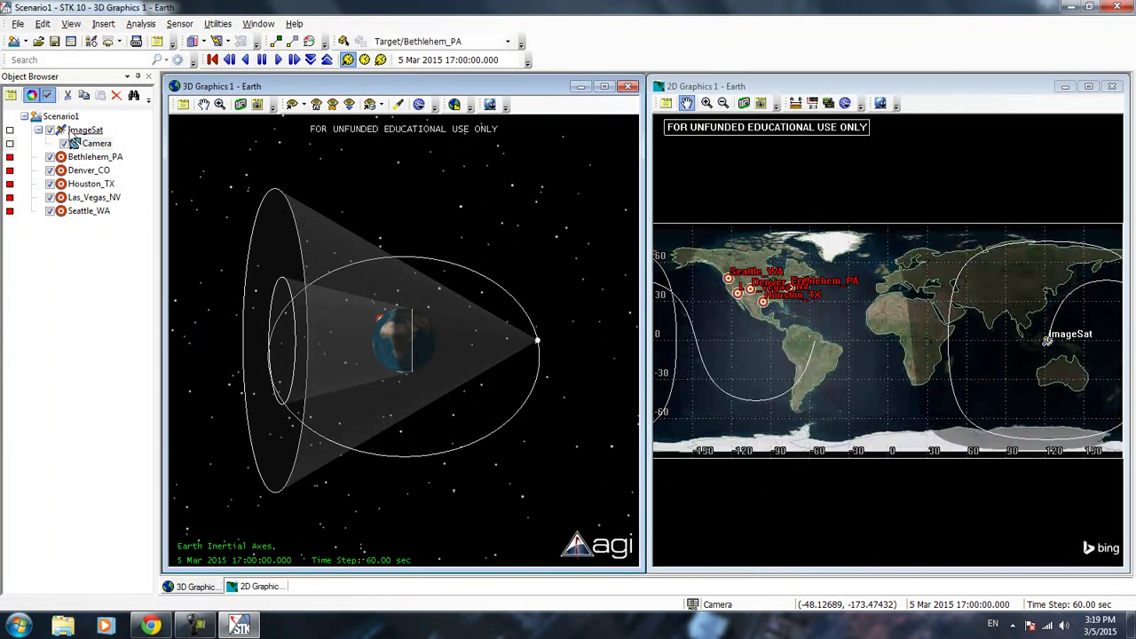
Set ImageSat's semimajor axis to 10000.1 km, check the lower orbit in the 3D view, and close its properties
click(86, 130)
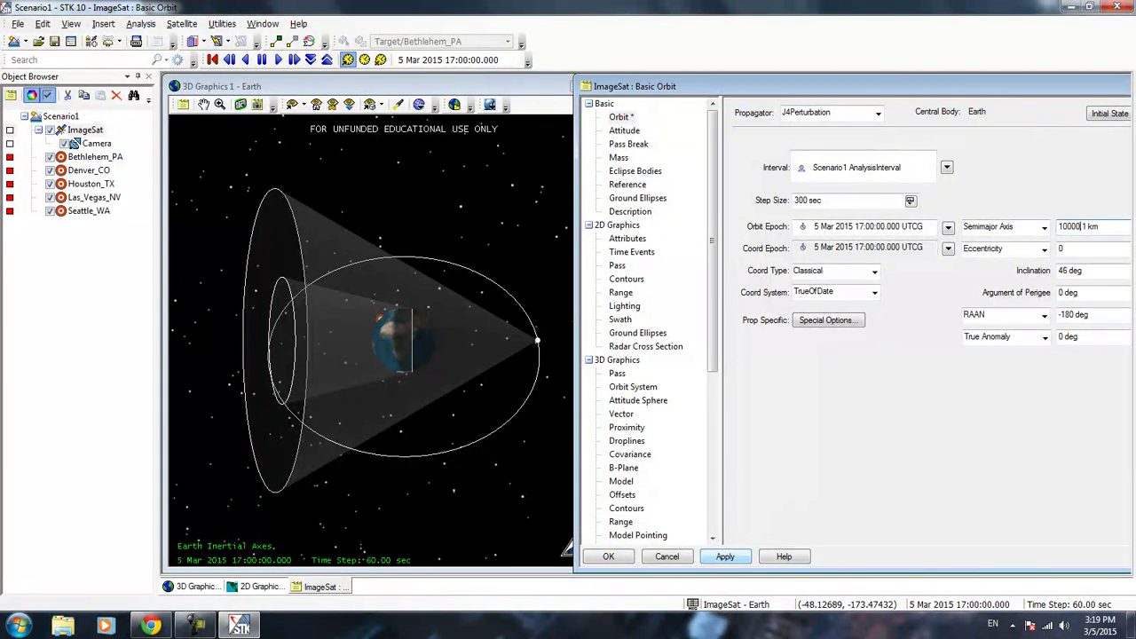
click(723, 557)
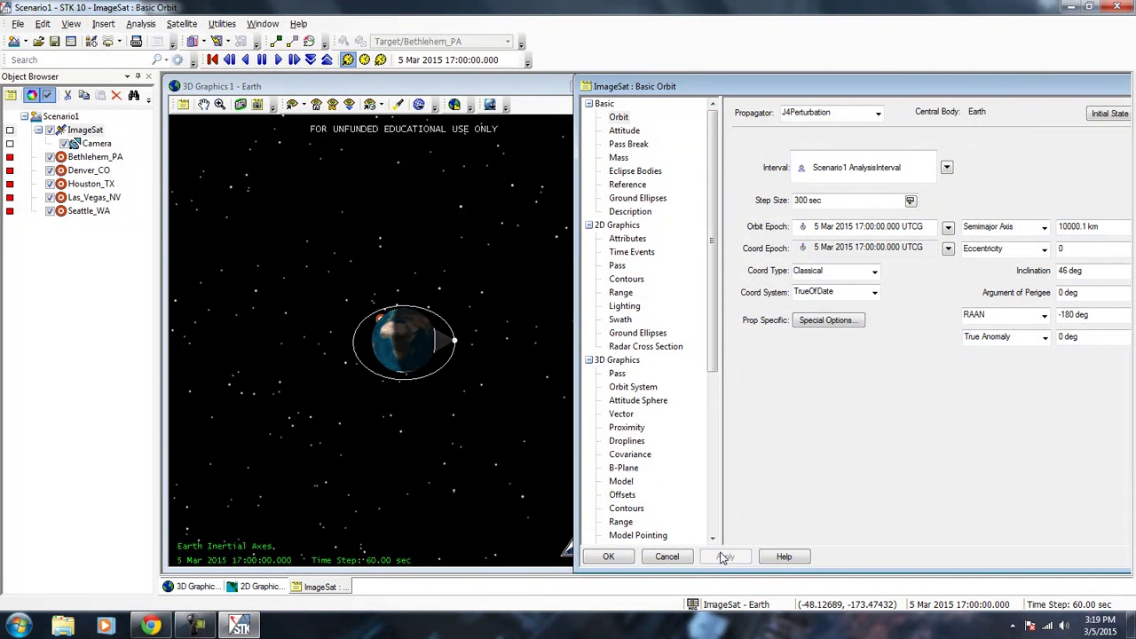
click(435, 340)
scroll(469, 329, up, 5)
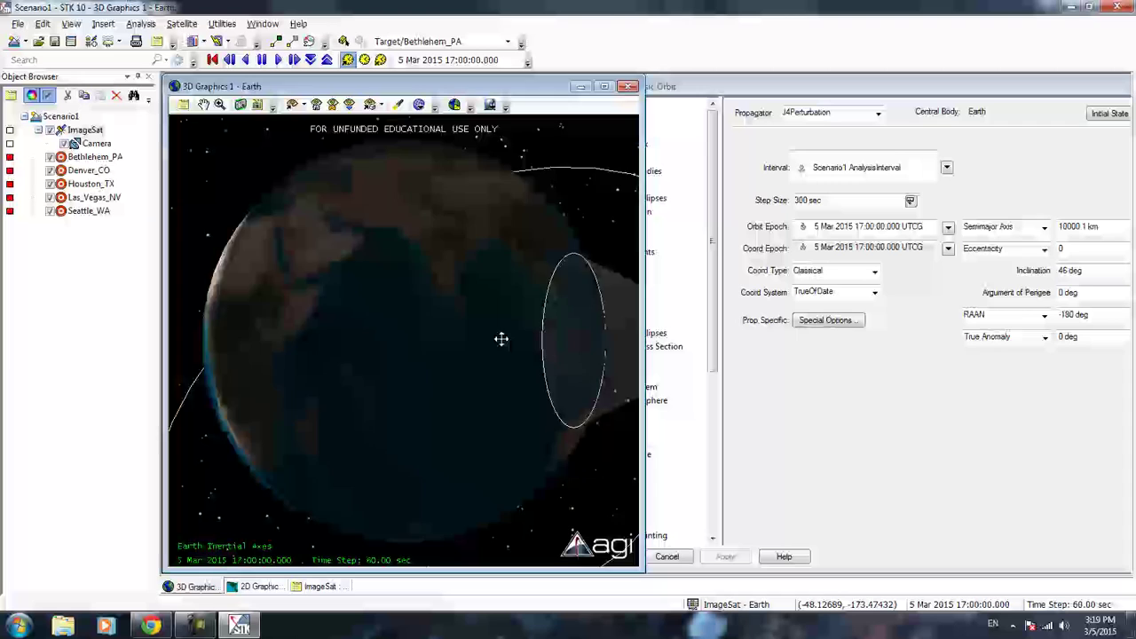
drag(501, 339, 487, 378)
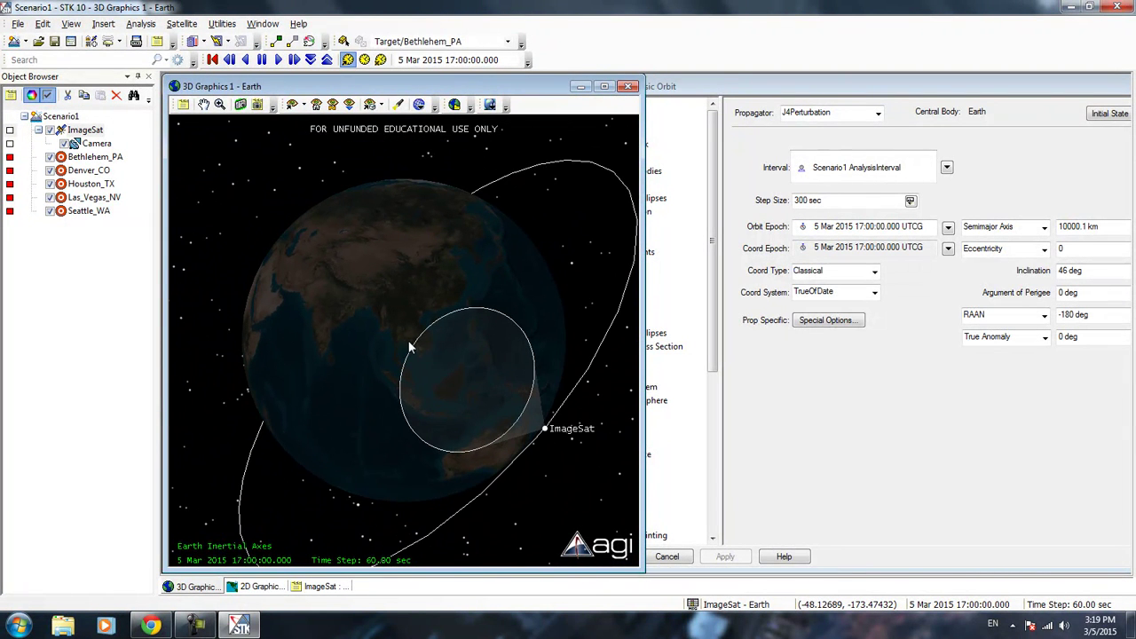
drag(498, 328, 477, 256)
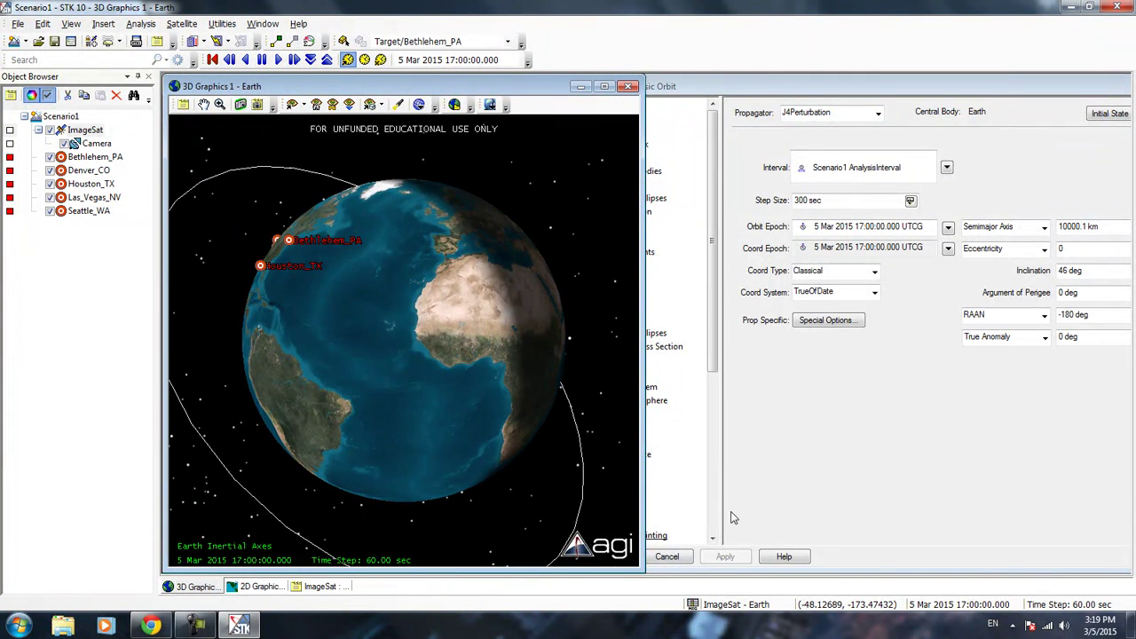
click(790, 89)
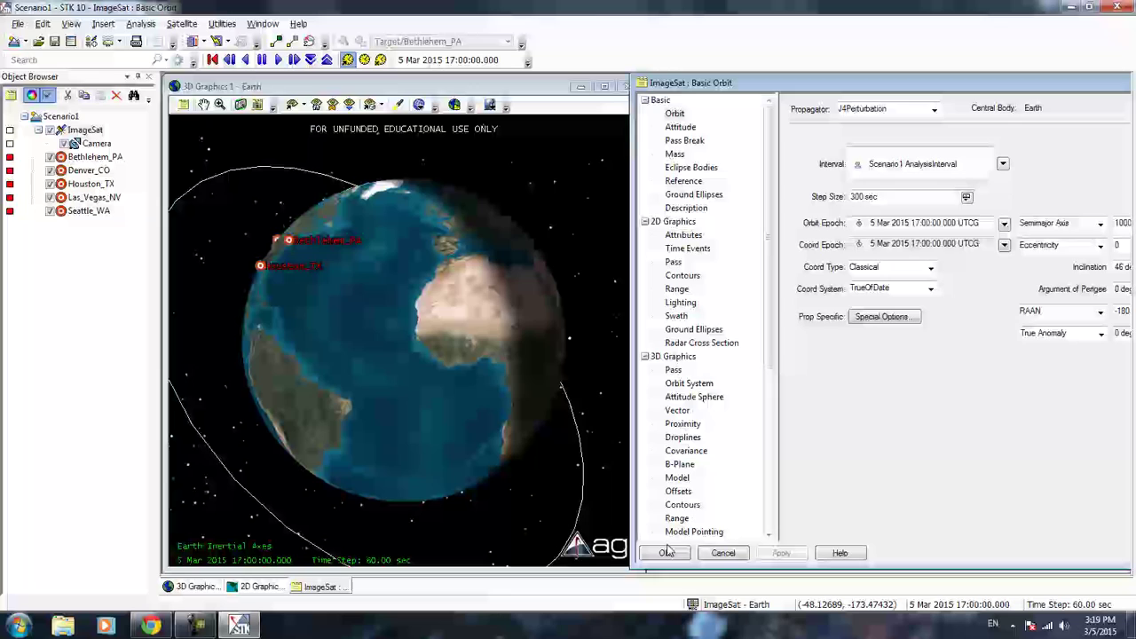
key(Escape)
Play the scenario animation to watch the Camera's footprint pass over the Earth, and reset it to the start time
drag(398, 357, 523, 381)
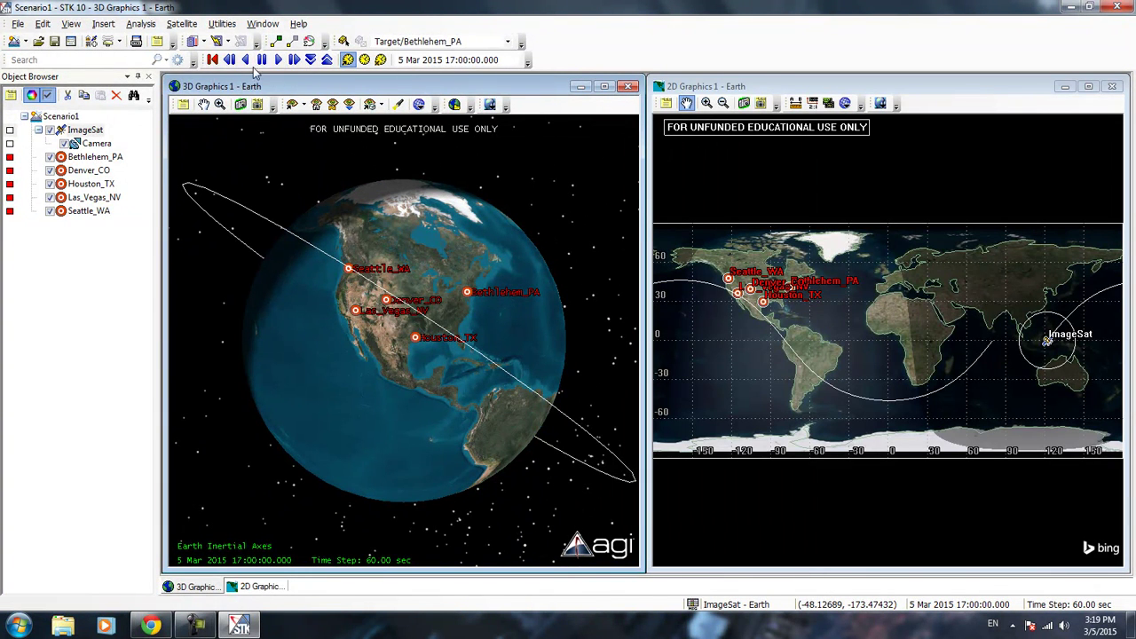
click(212, 59)
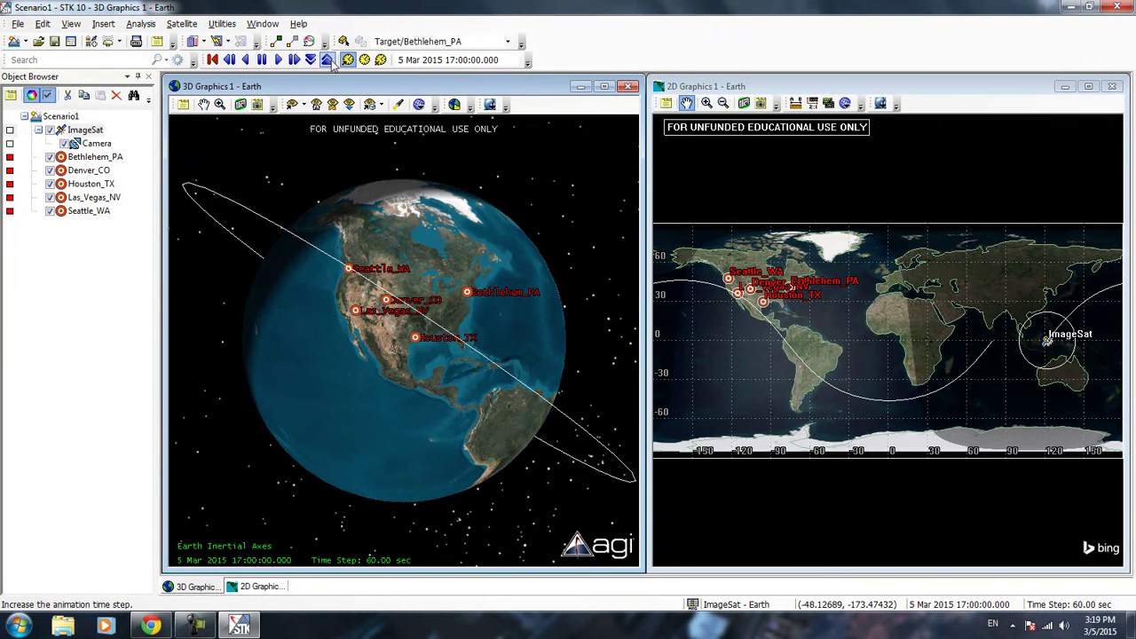
click(278, 61)
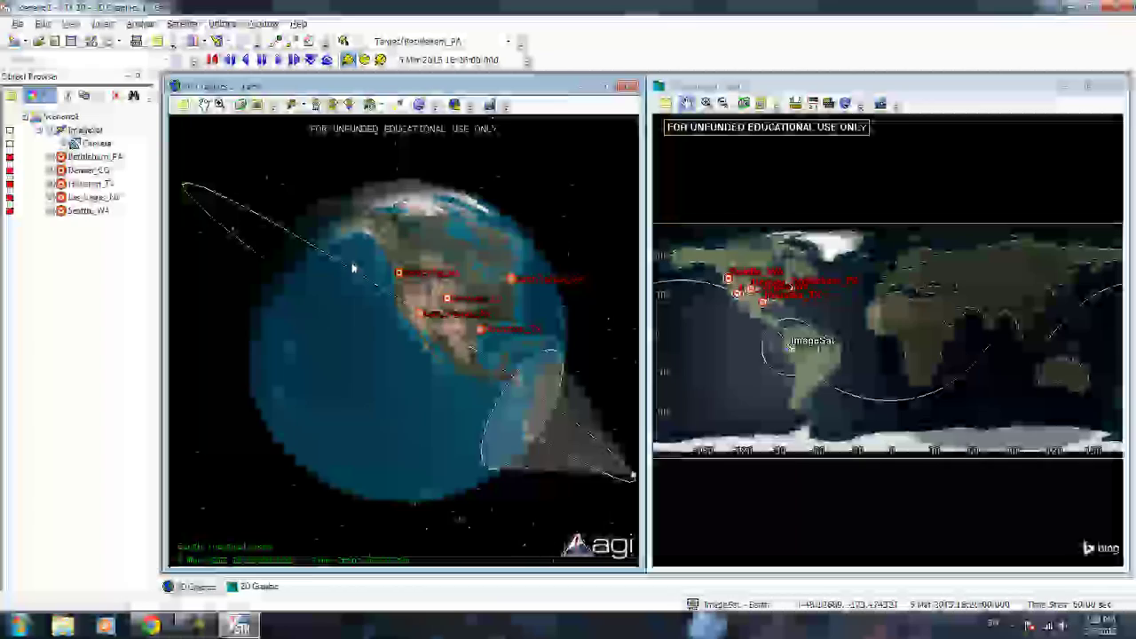
drag(396, 284, 506, 236)
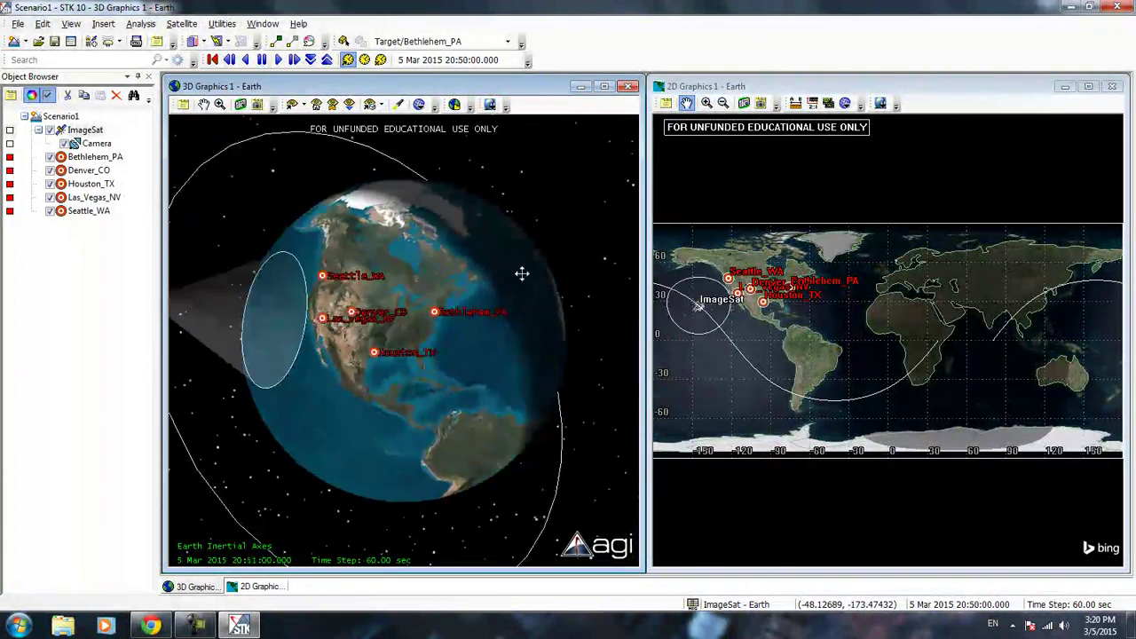
drag(293, 306, 427, 329)
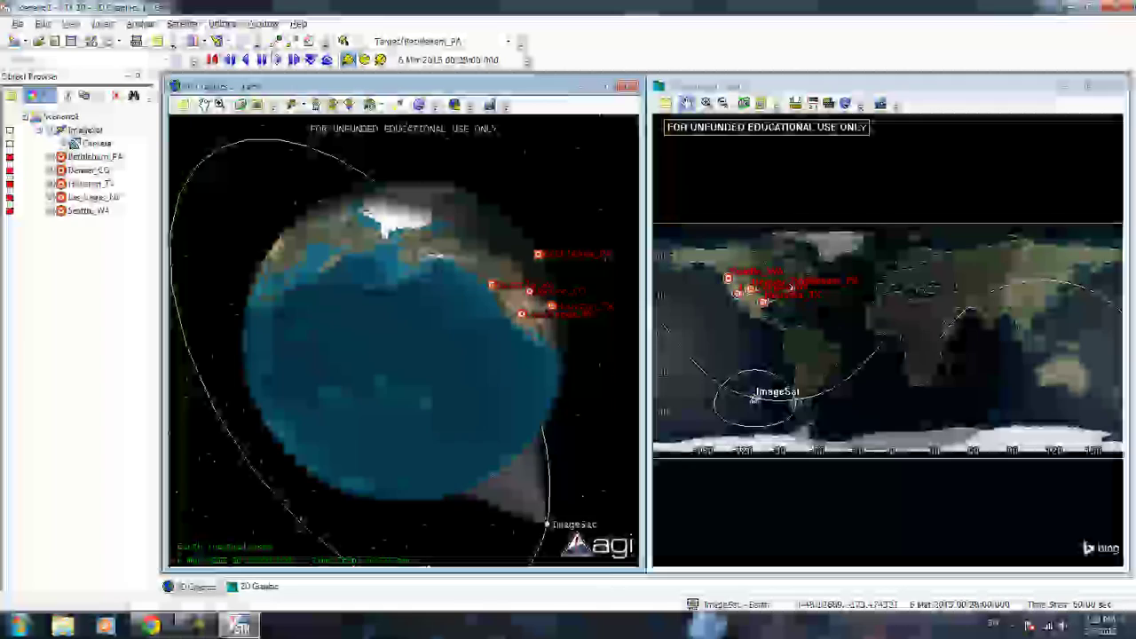
click(261, 59)
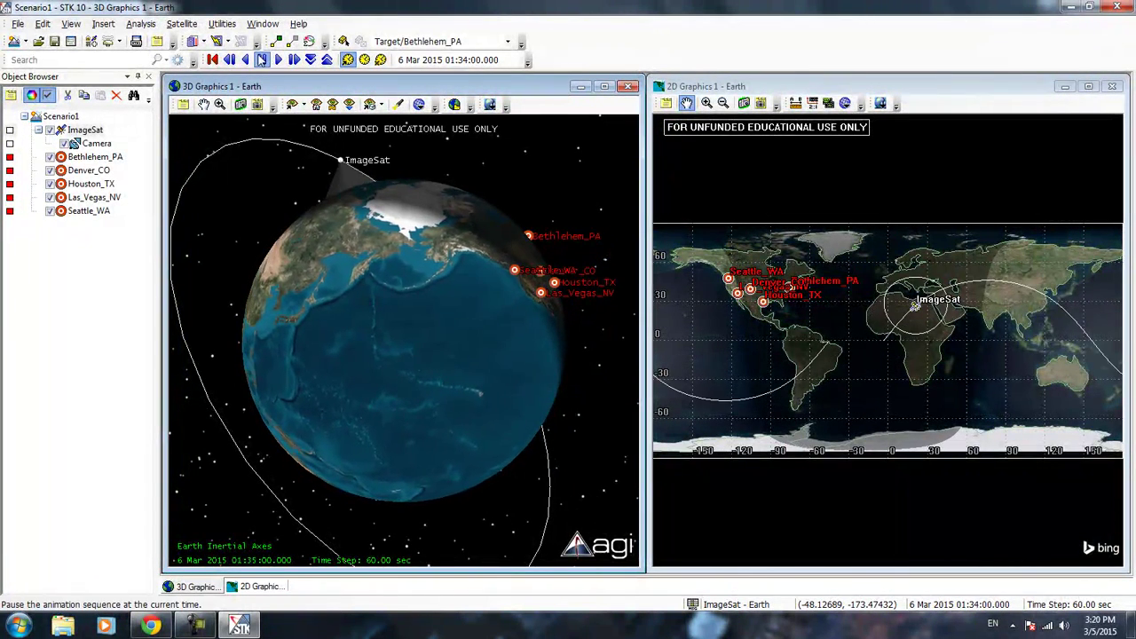
click(213, 60)
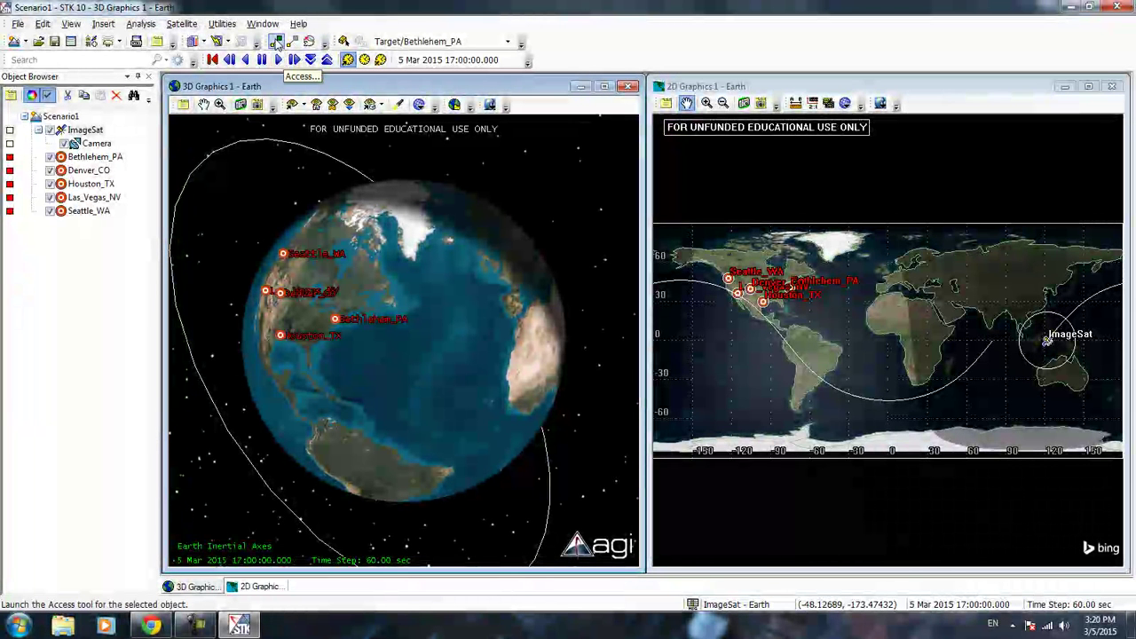
Compute access from the Camera sensor to the Bethlehem_PA, Denver_CO, Houston_TX, Las_Vegas_NV and Seattle_WA targets
click(89, 143)
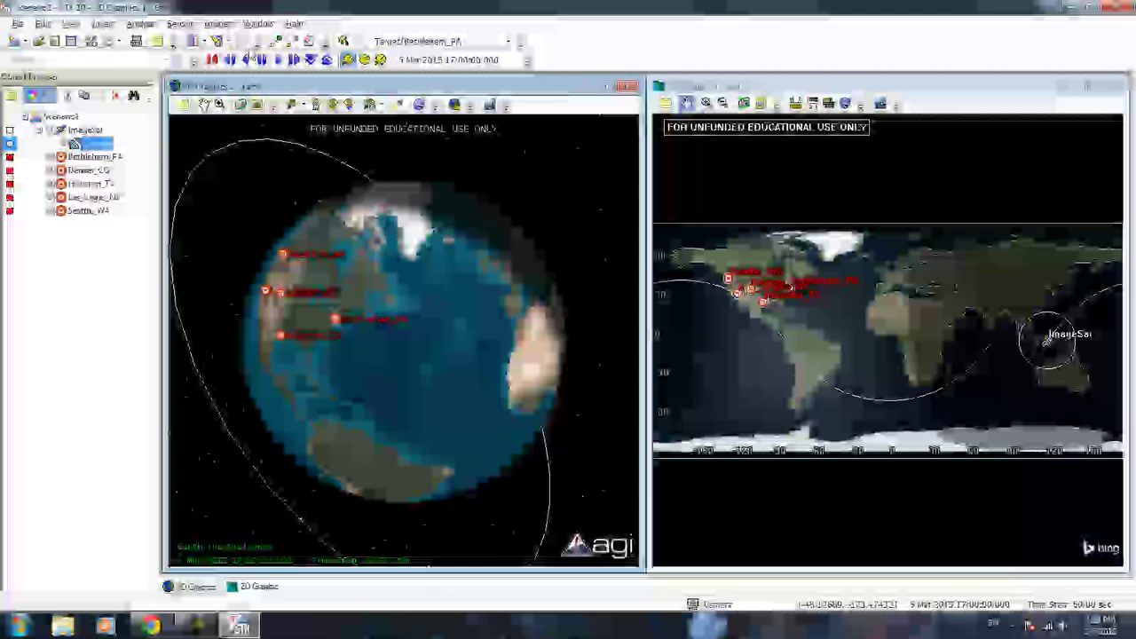
click(282, 42)
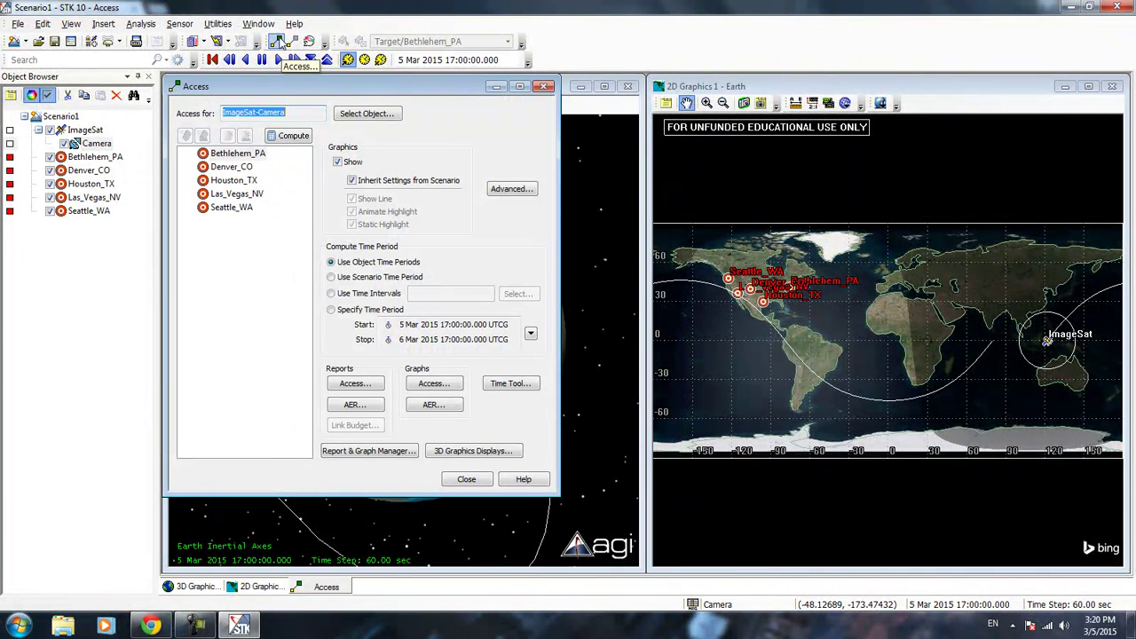
click(250, 156)
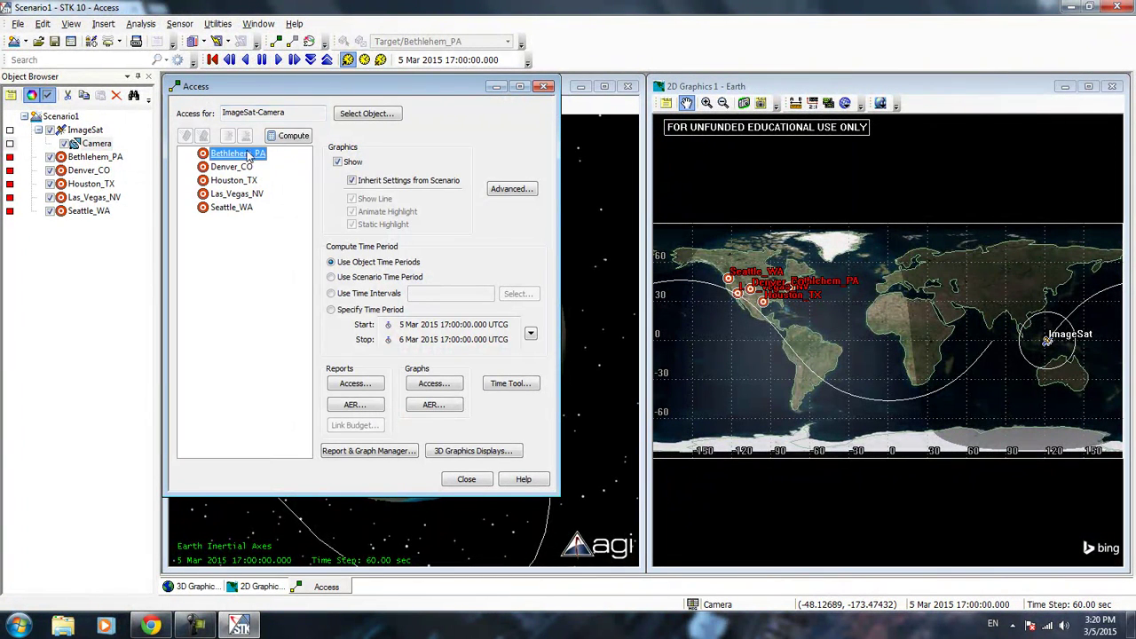
shift+click(231, 208)
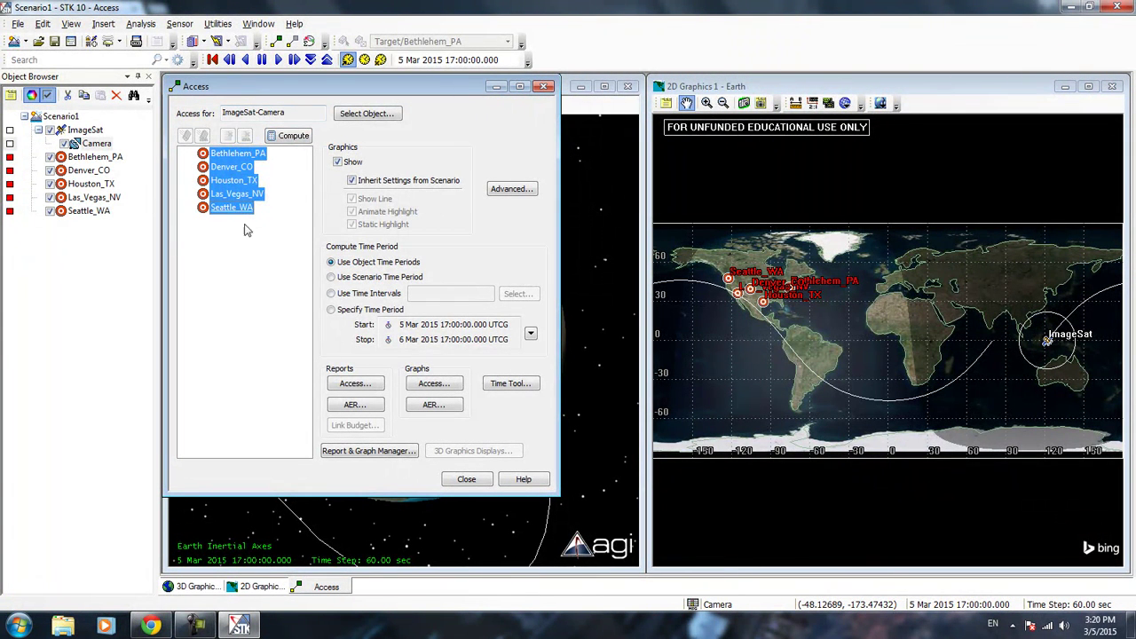
click(277, 138)
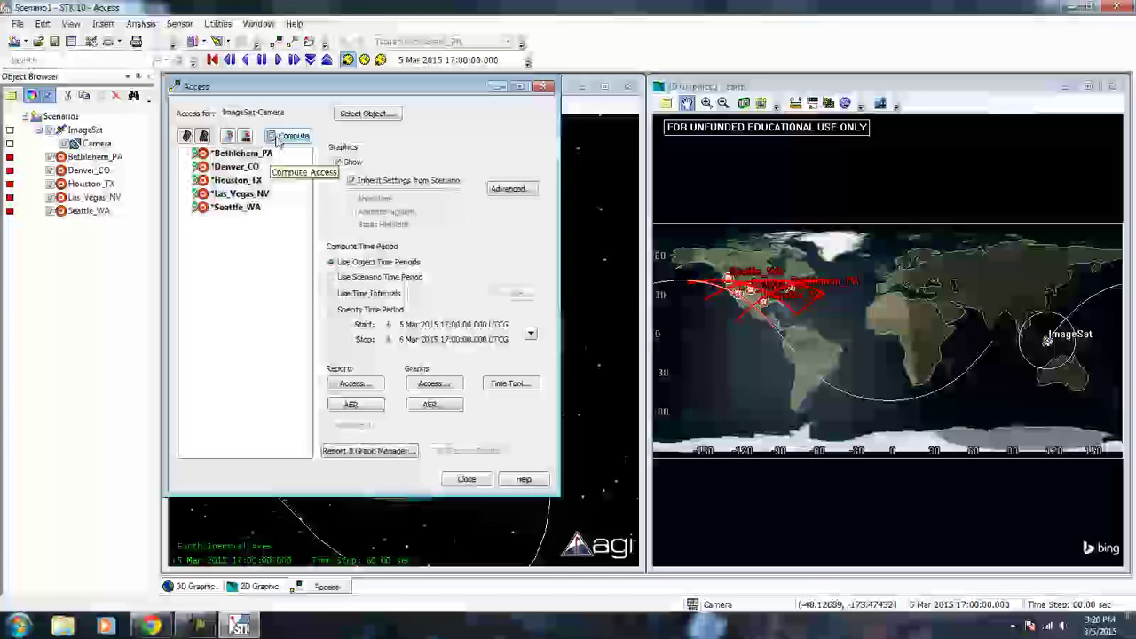
Generate the access report for the Camera and all five targets, read through its access times and durations, and close it
click(355, 384)
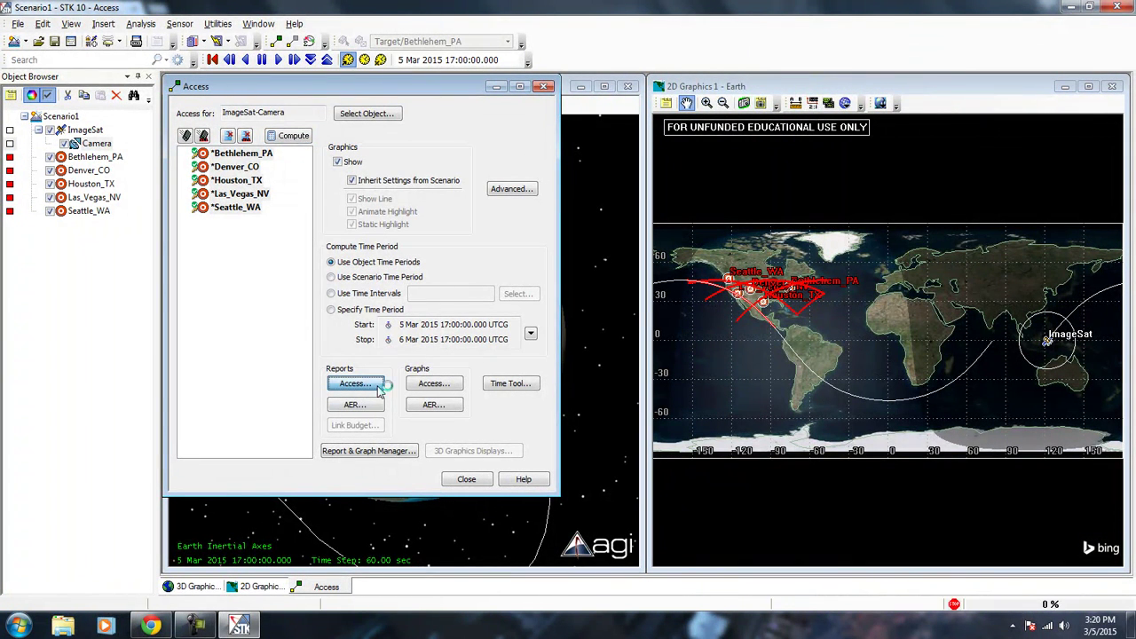
drag(646, 404, 1035, 515)
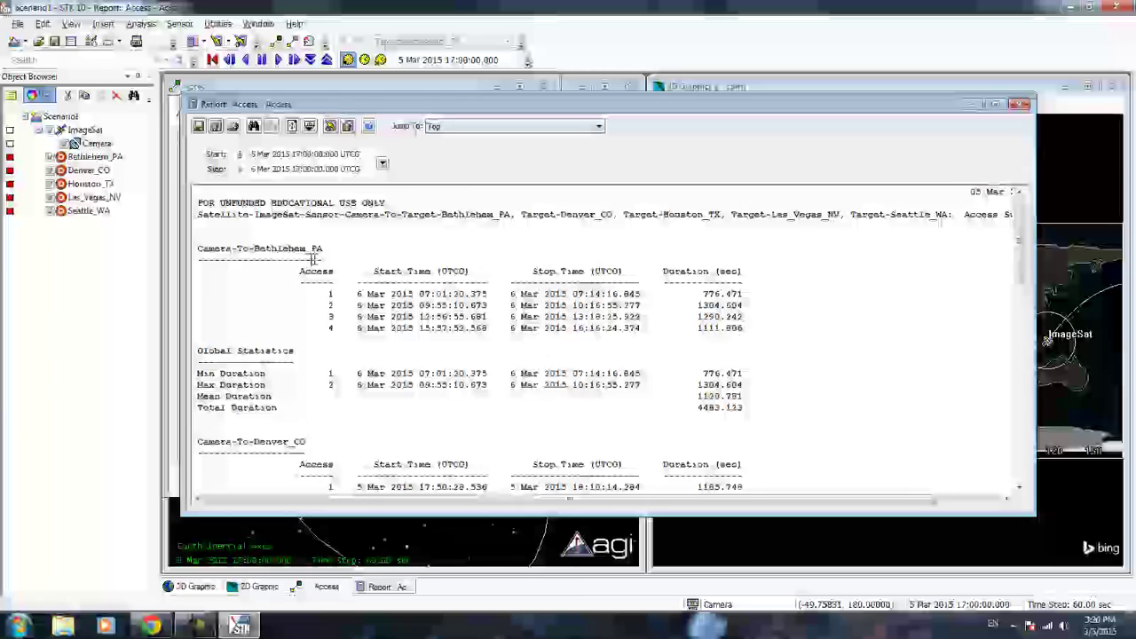
scroll(312, 258, down, 3)
scroll(314, 271, up, 3)
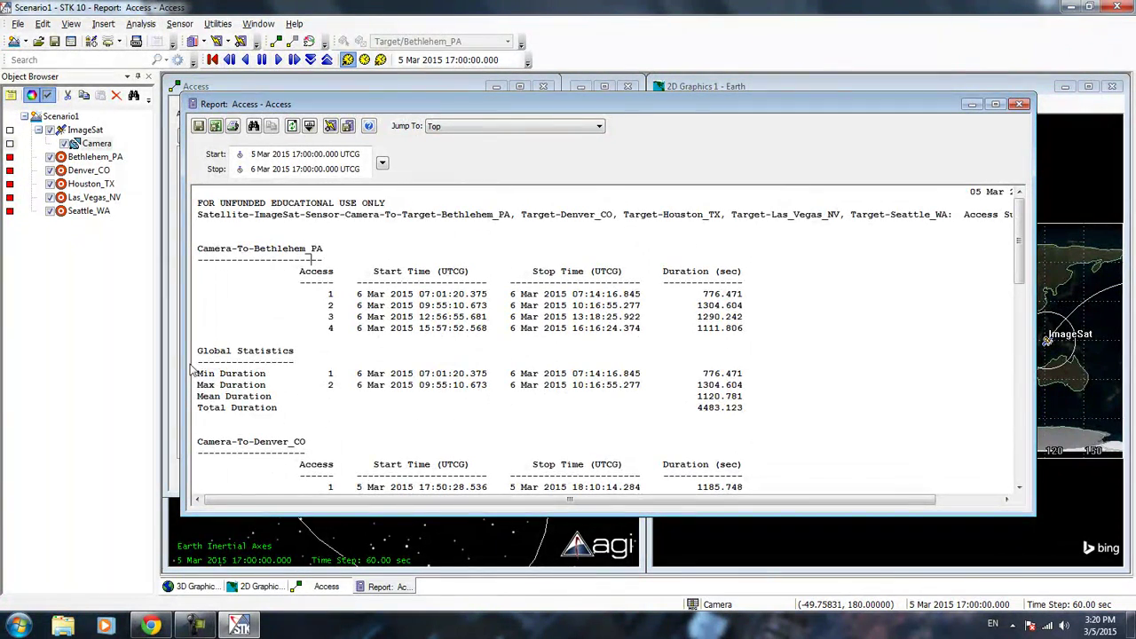
scroll(192, 373, down, 4)
scroll(366, 326, up, 4)
scroll(733, 320, down, 15)
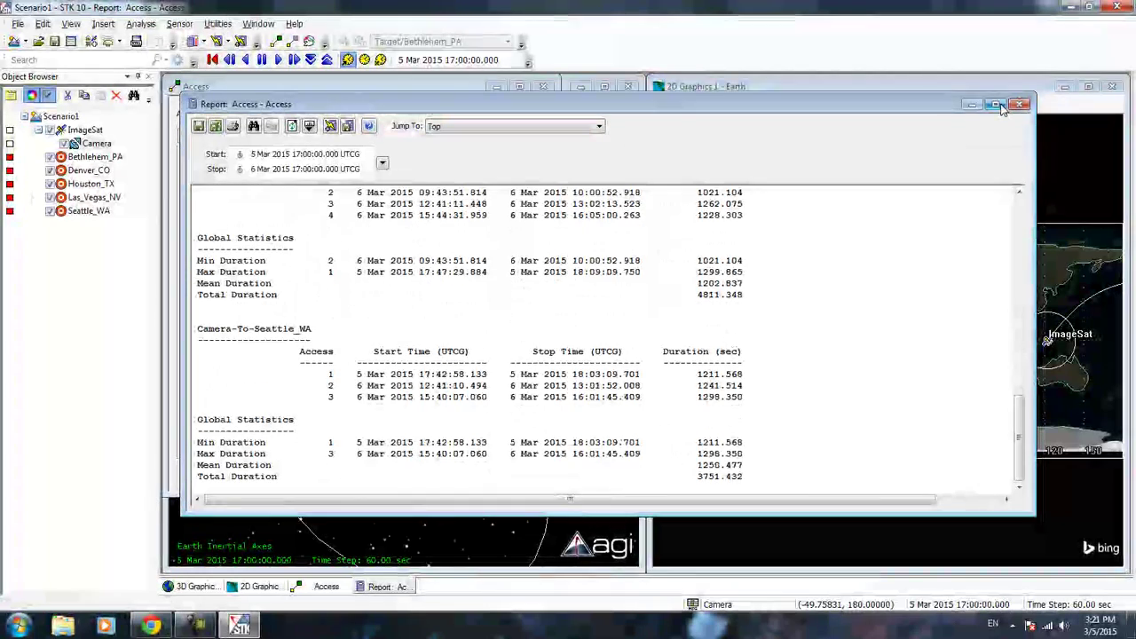
click(1020, 103)
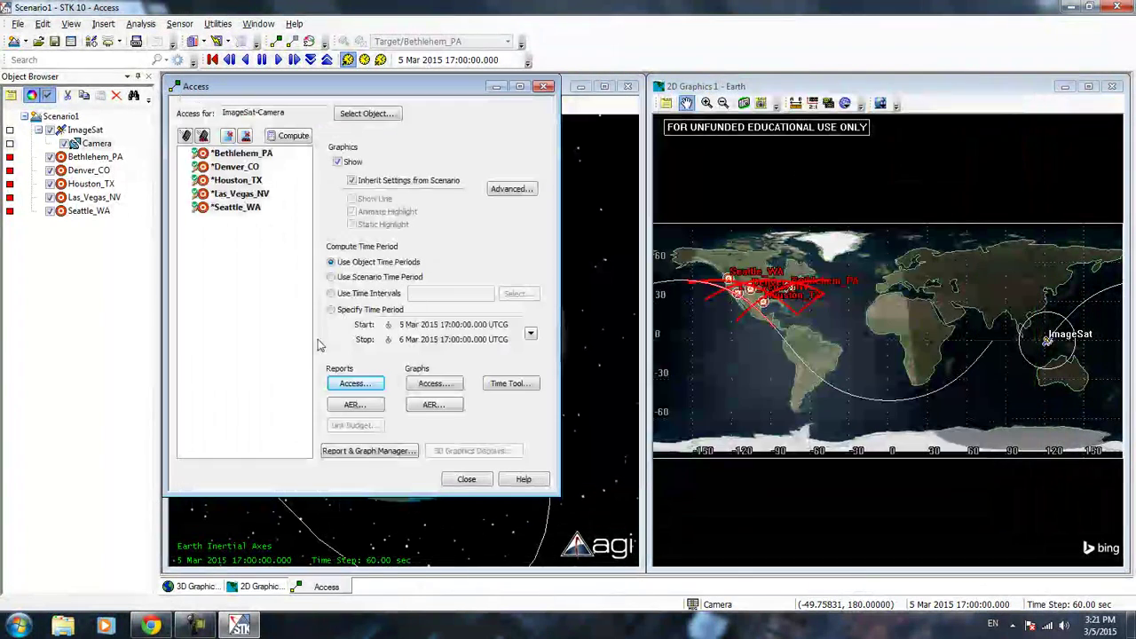
Generate the AER report for the Camera's accesses to the five city targets and look over its azimuth, elevation and range data
click(353, 404)
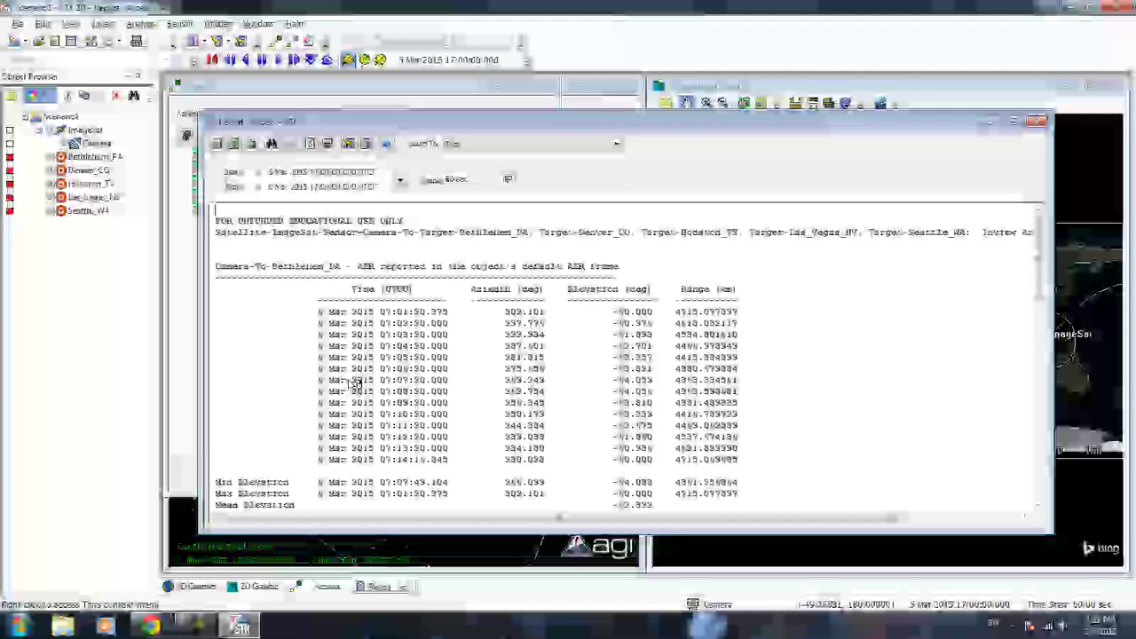
drag(604, 125, 585, 114)
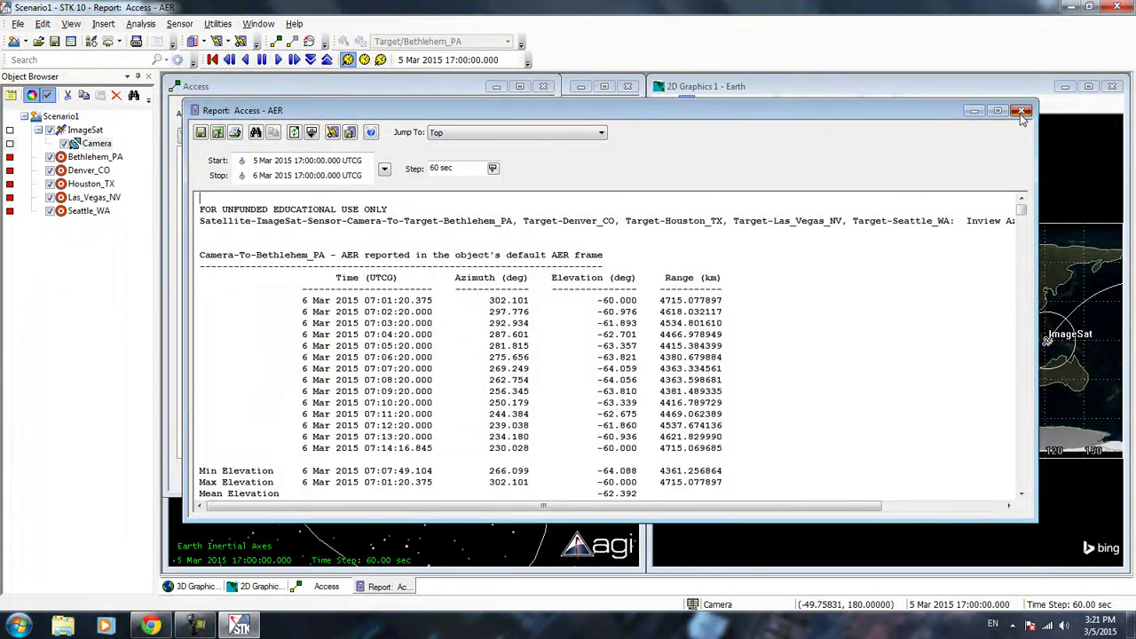
Close the AER report, generate the access graph for the Camera and five targets, examine its intervals, and close the graph and Access tool
click(1022, 112)
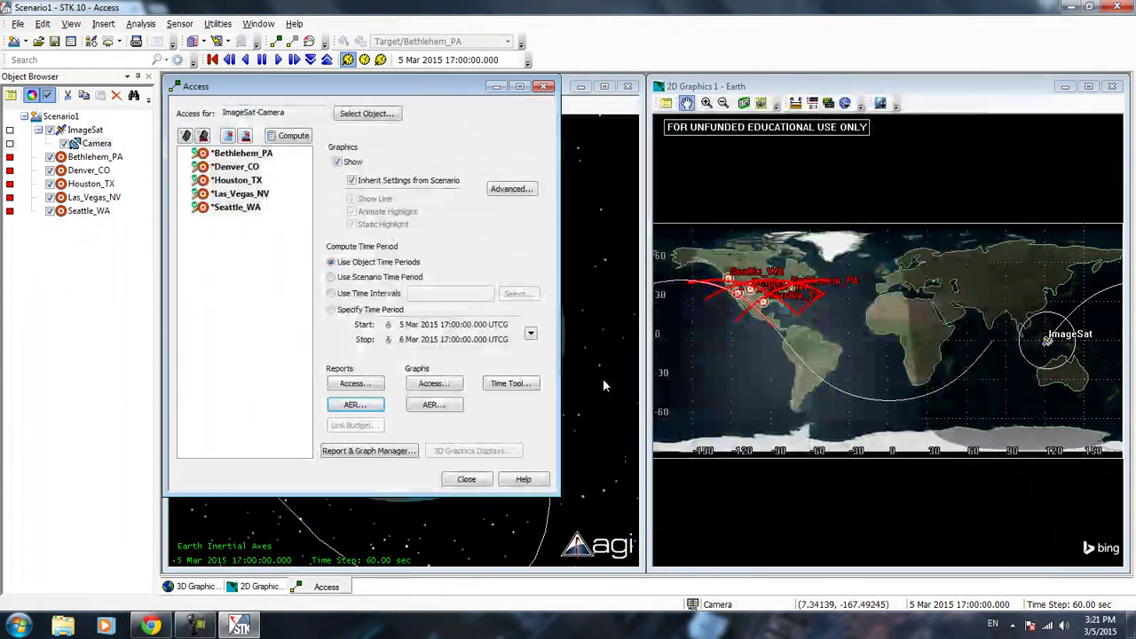
click(434, 382)
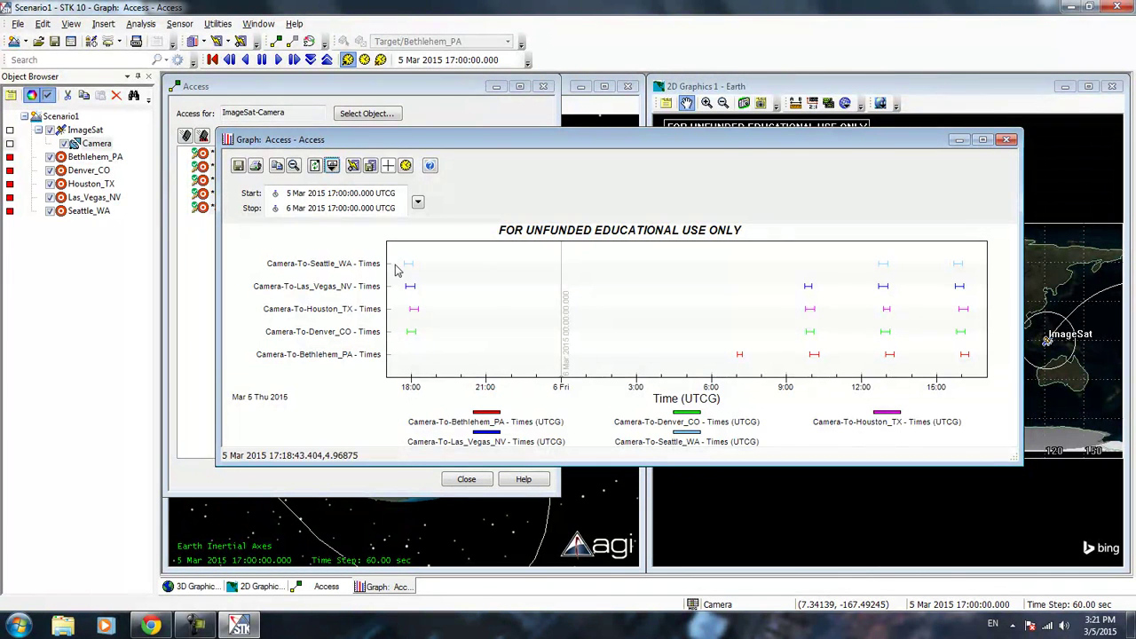
mouse_move(405, 269)
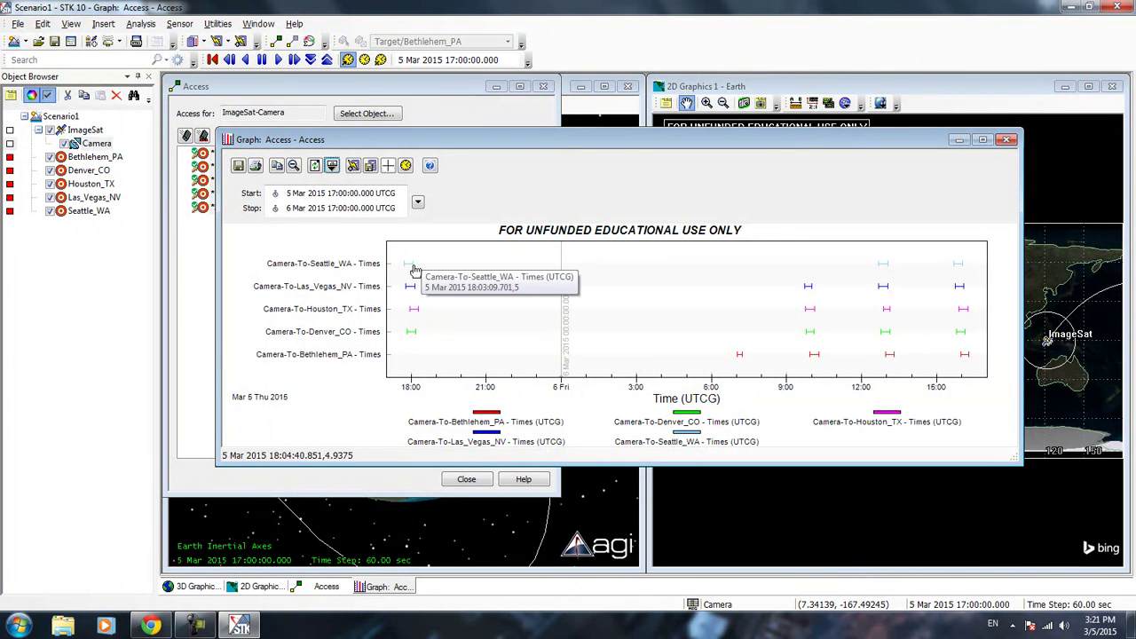
click(1006, 139)
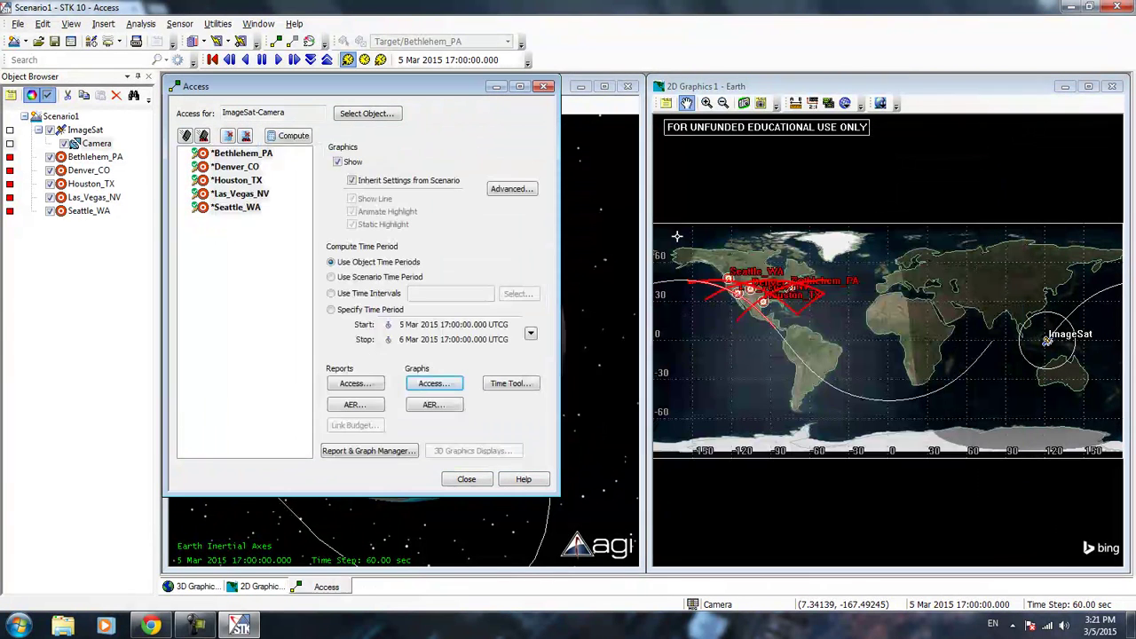
click(466, 480)
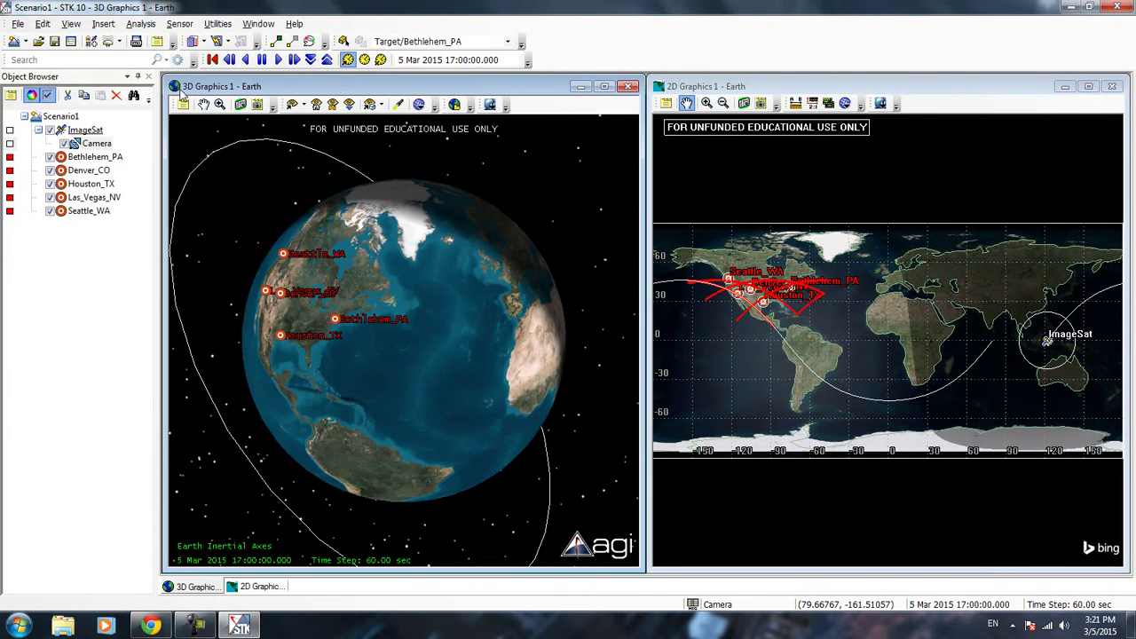
Open the Timeline View and add the AccessIntervals component of all five Camera-to-target accesses to it
click(68, 25)
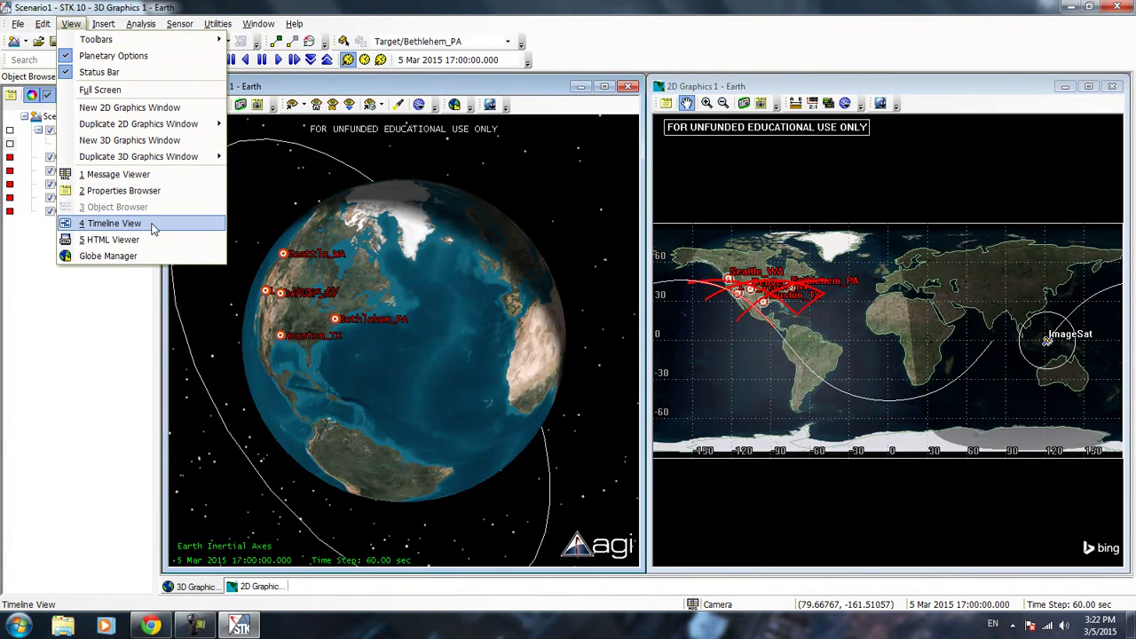
click(113, 223)
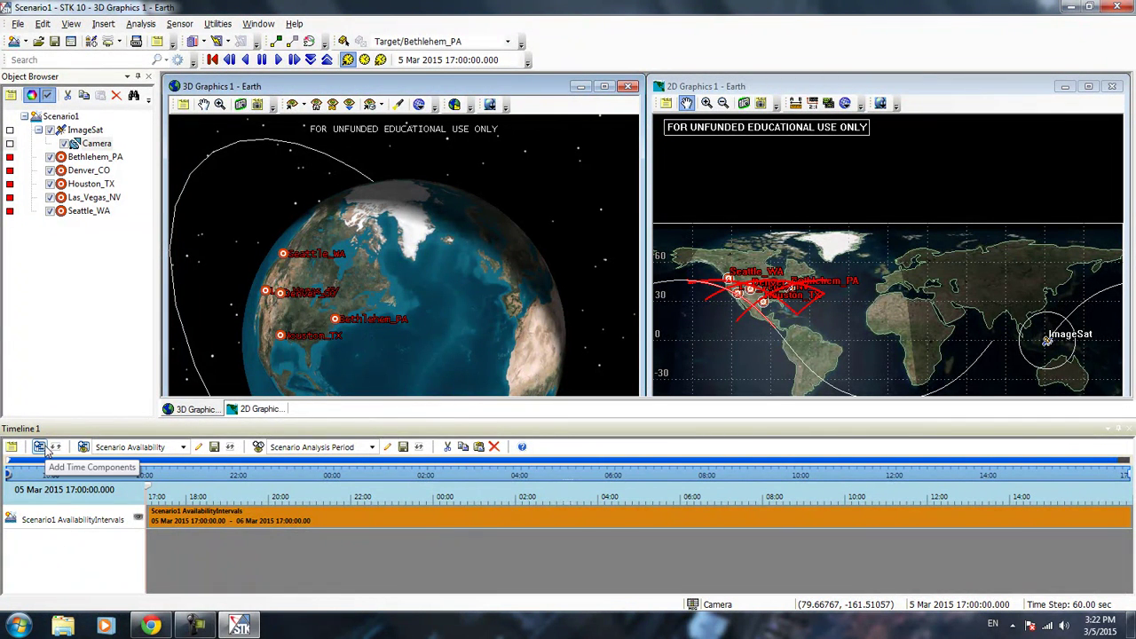
click(40, 448)
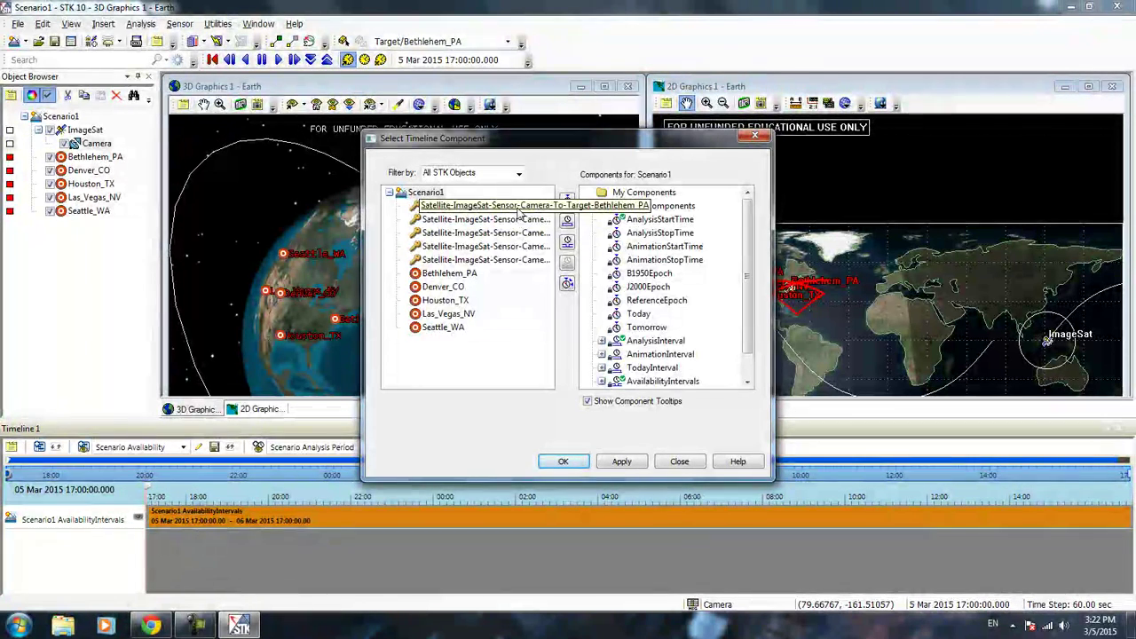
click(519, 210)
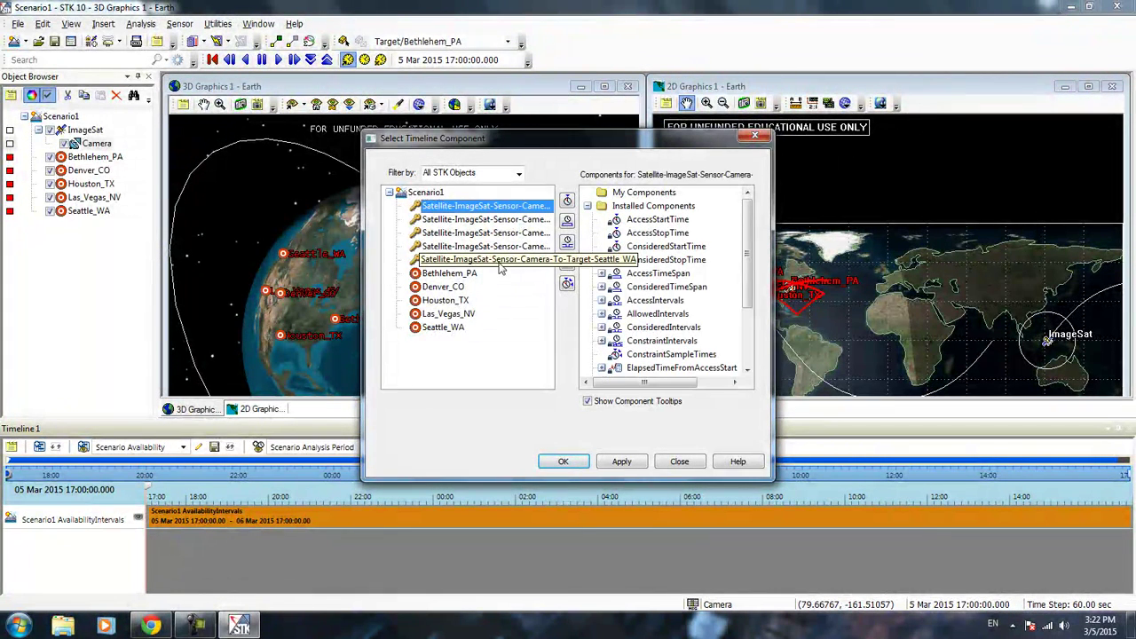
ctrl+click(499, 260)
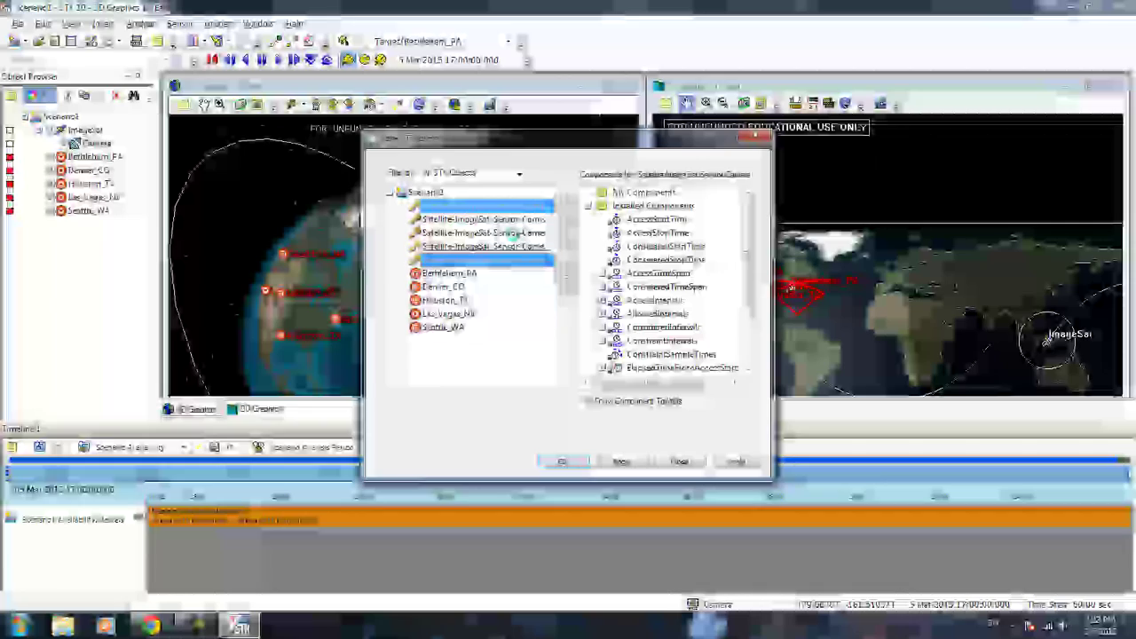
ctrl+click(507, 246)
ctrl+click(519, 231)
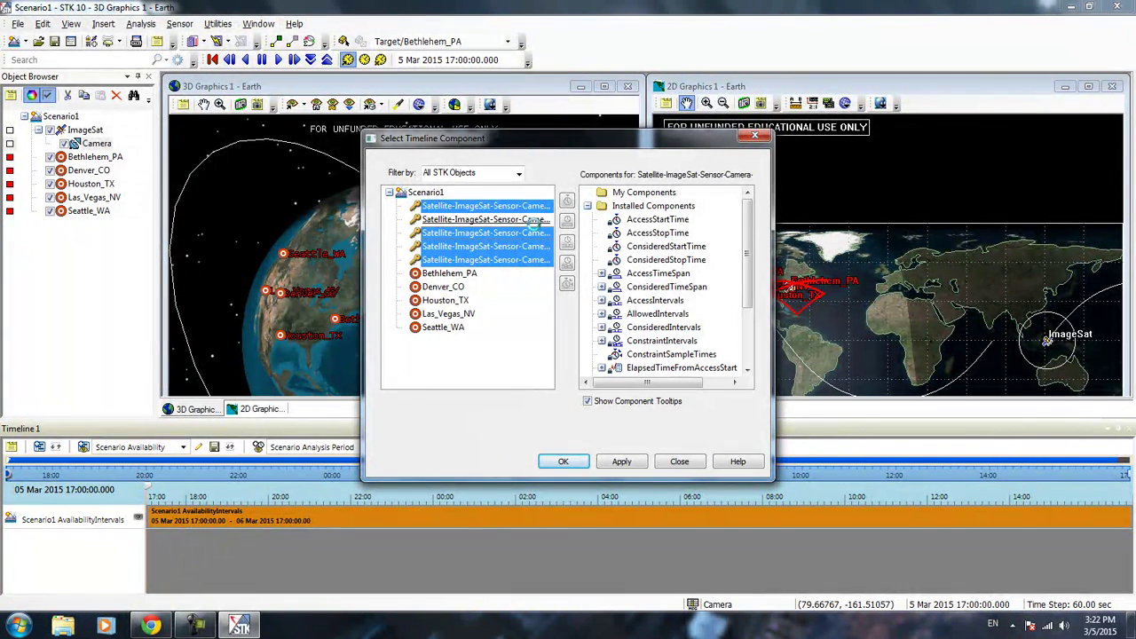
drag(749, 249, 745, 309)
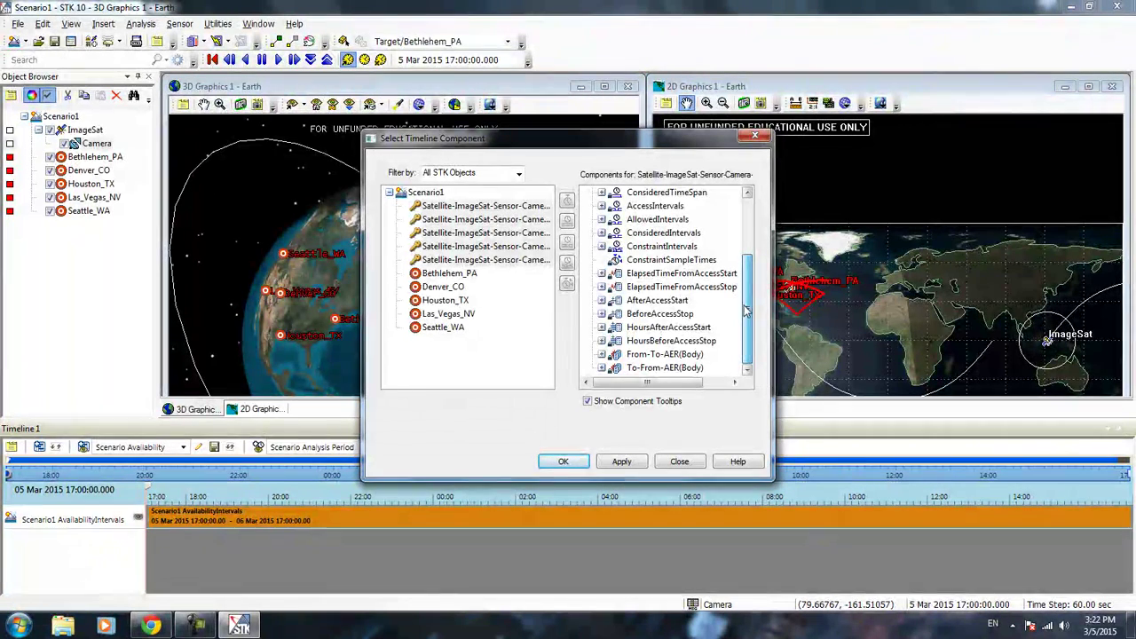
click(660, 206)
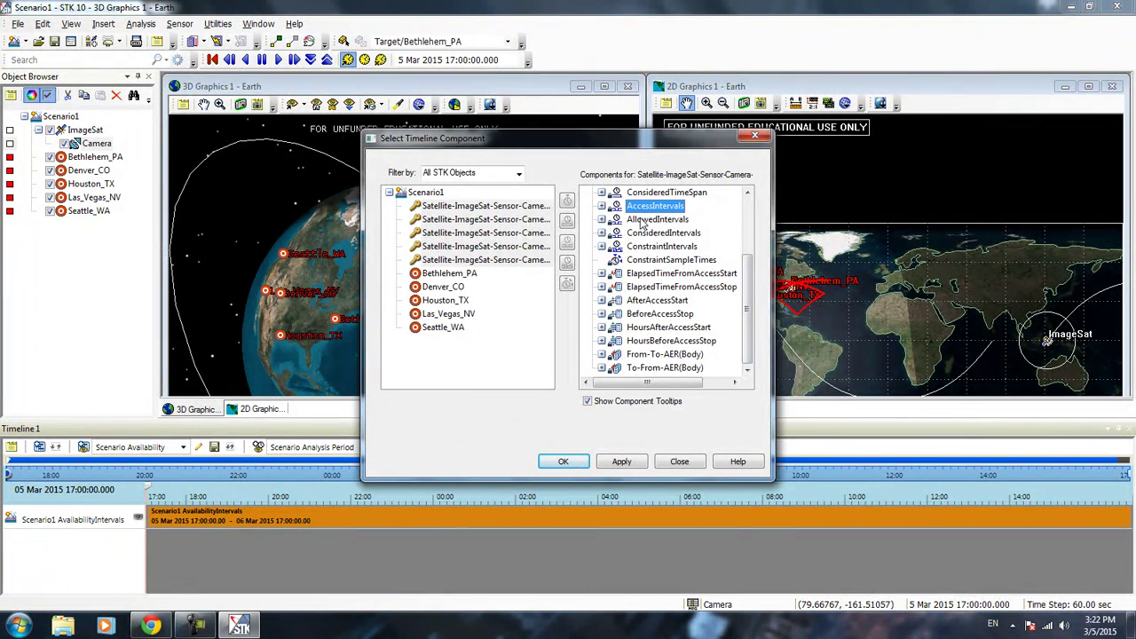
click(577, 458)
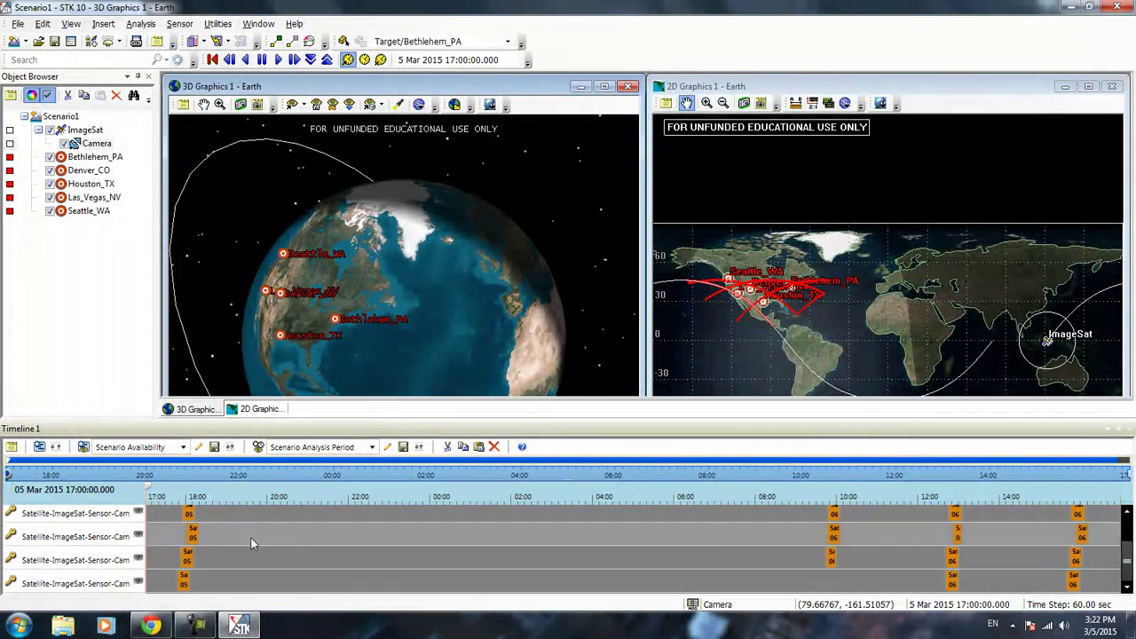
Scrub the timeline through the access intervals around 18:00 on 5 Mar 2015, return to the start time, and close the timeline
drag(150, 492, 188, 507)
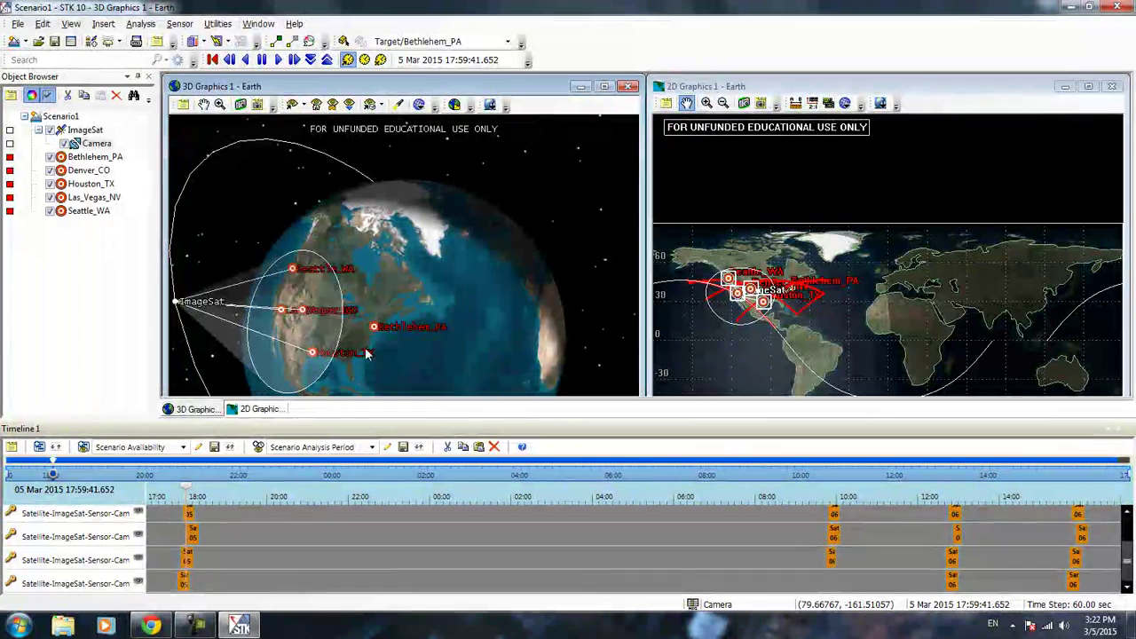
drag(413, 306, 466, 305)
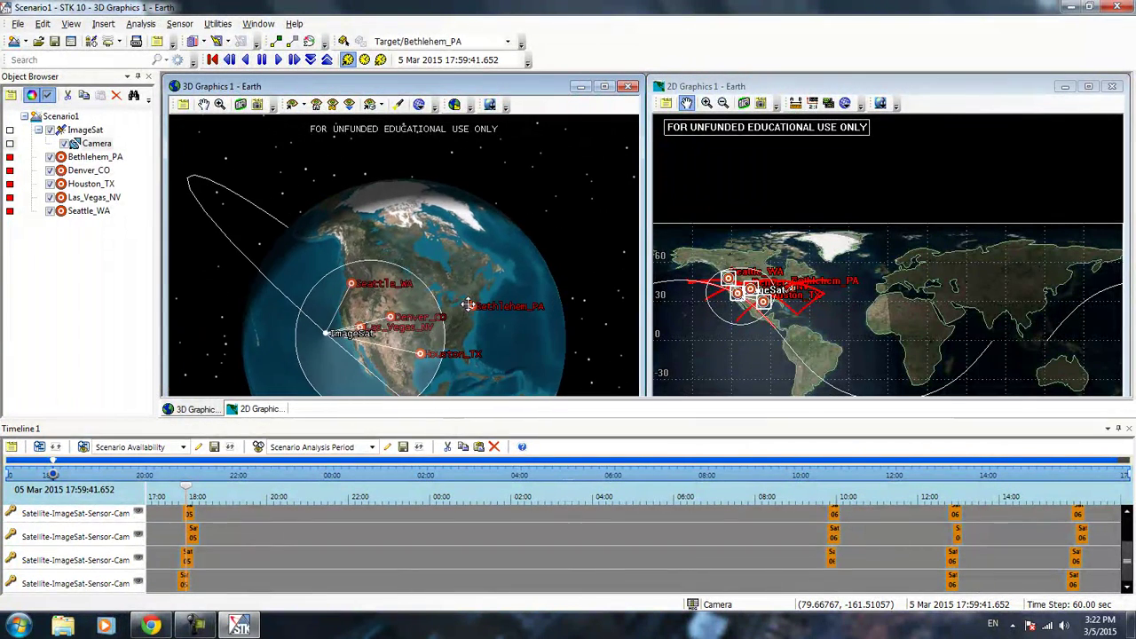
drag(396, 317, 387, 308)
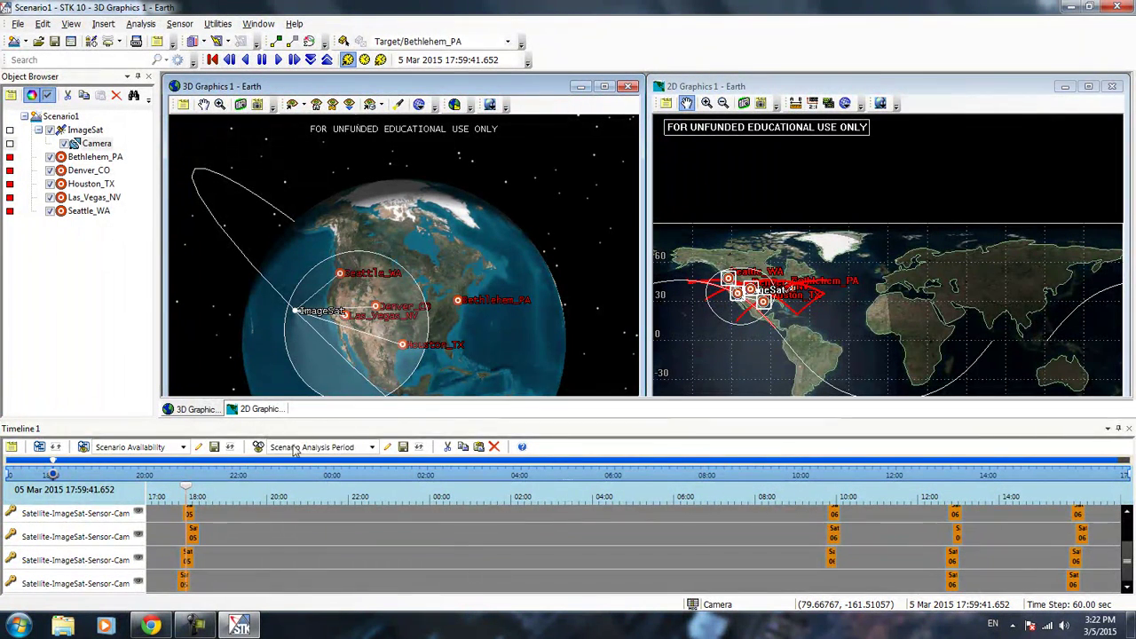
click(192, 494)
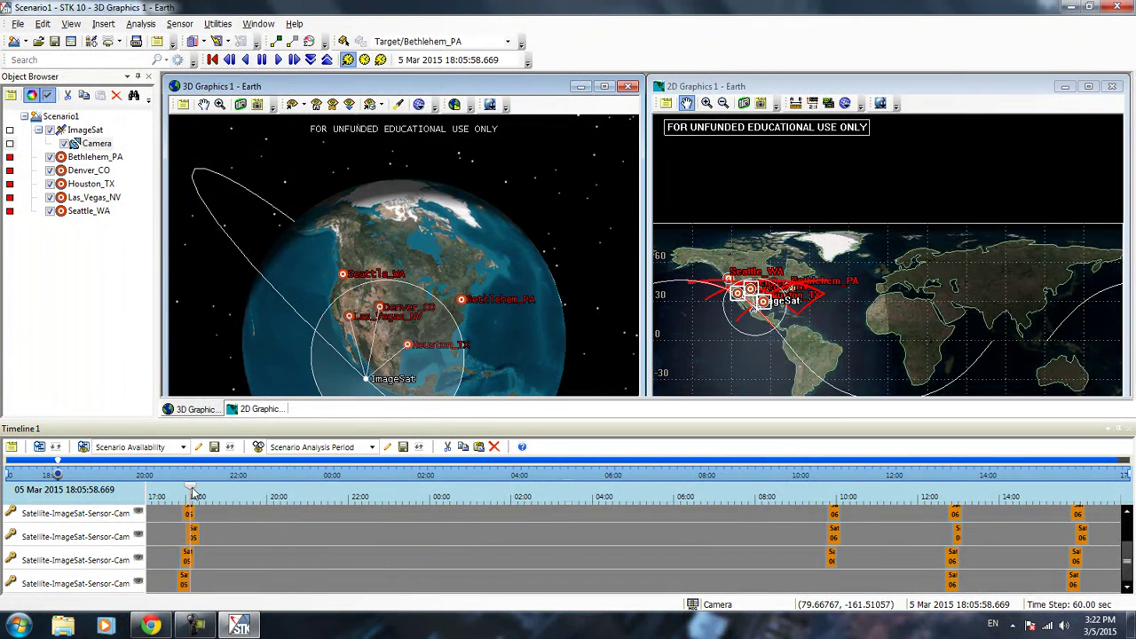
drag(193, 494, 89, 537)
scroll(275, 541, up, 2)
scroll(279, 547, down, 2)
scroll(271, 556, up, 2)
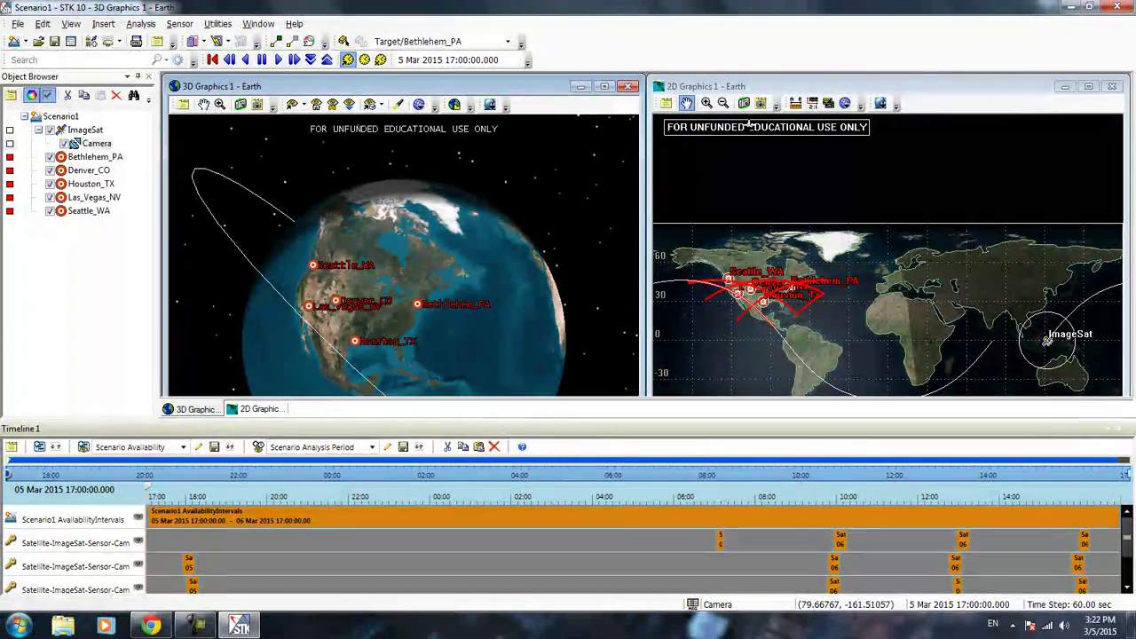
click(1129, 431)
Open ImageSat's Basic Orbit properties and change its propagator to Astrogator
drag(213, 347, 487, 321)
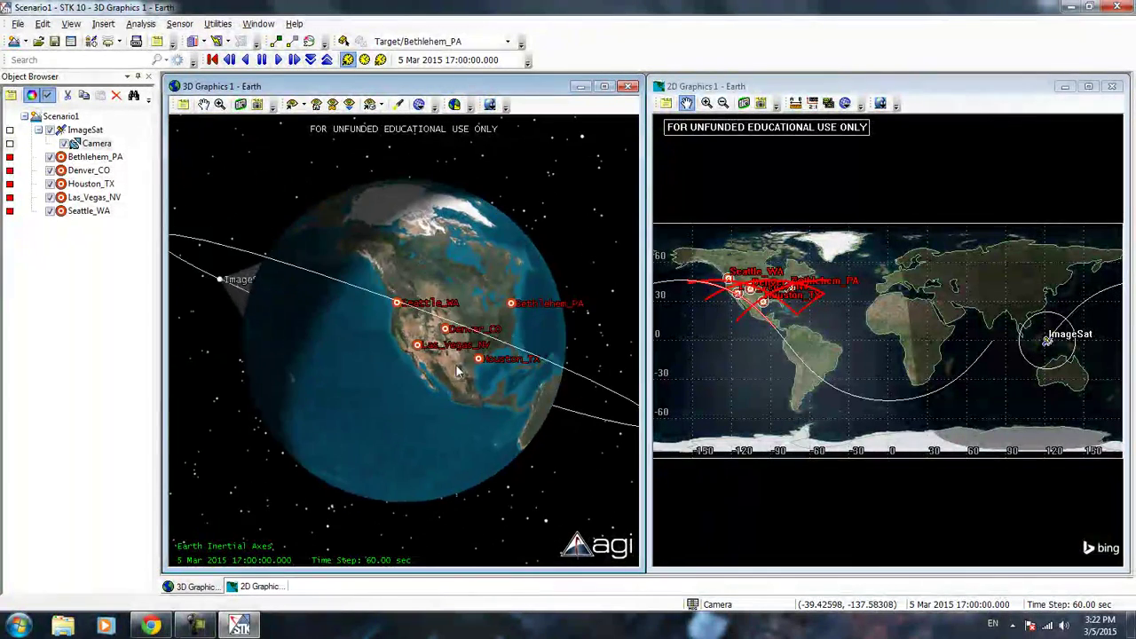
drag(374, 338, 379, 380)
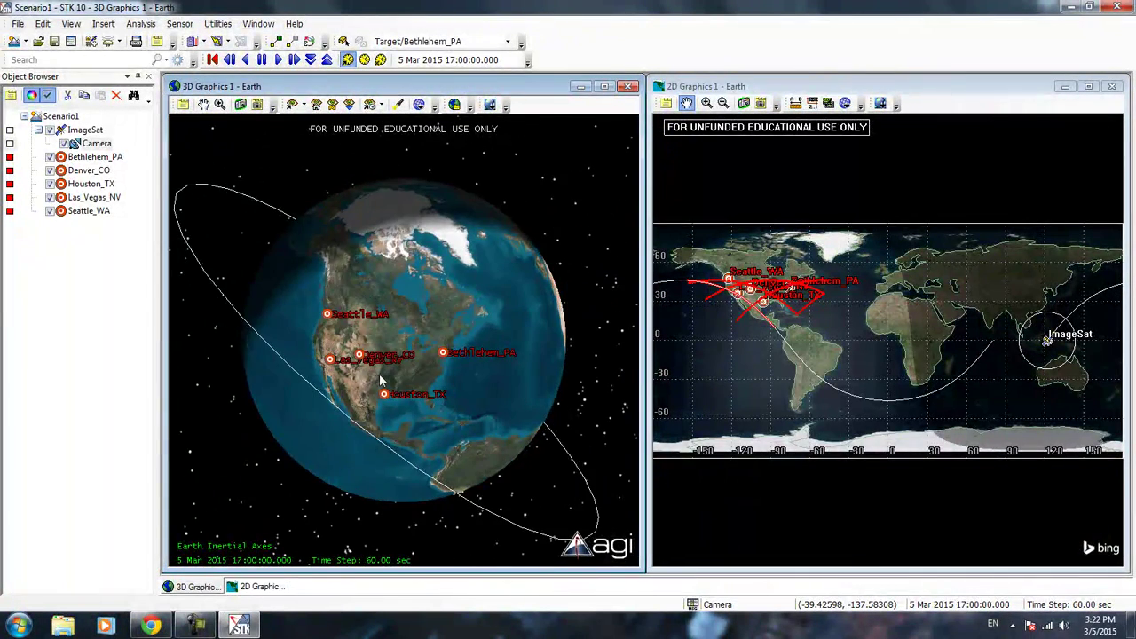
drag(450, 332, 471, 401)
scroll(408, 352, down, 3)
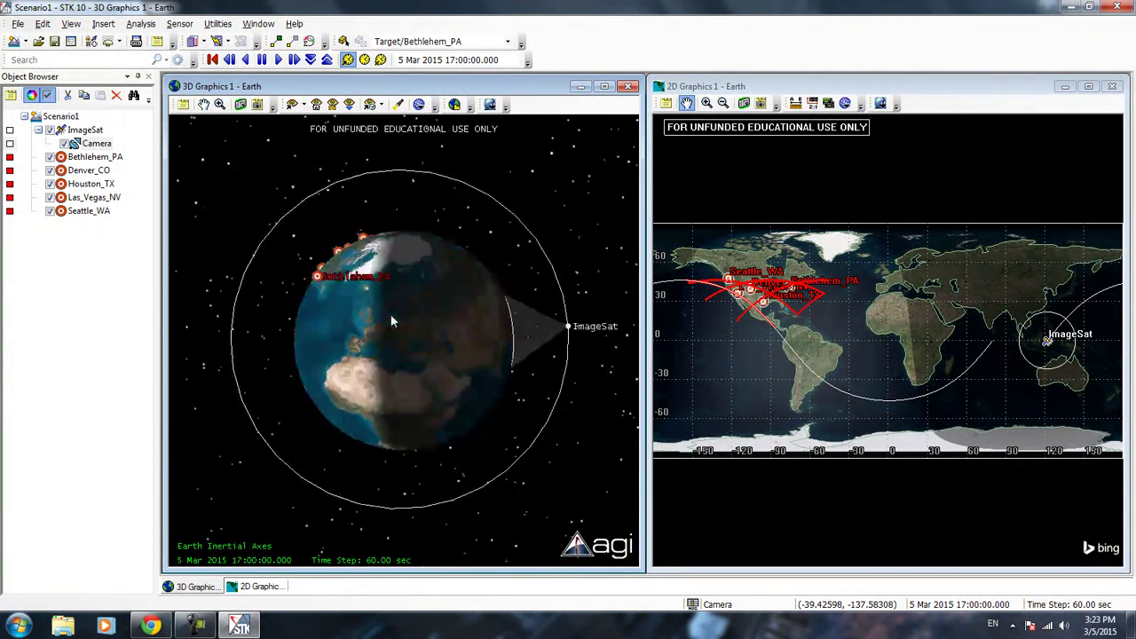
drag(393, 322, 251, 363)
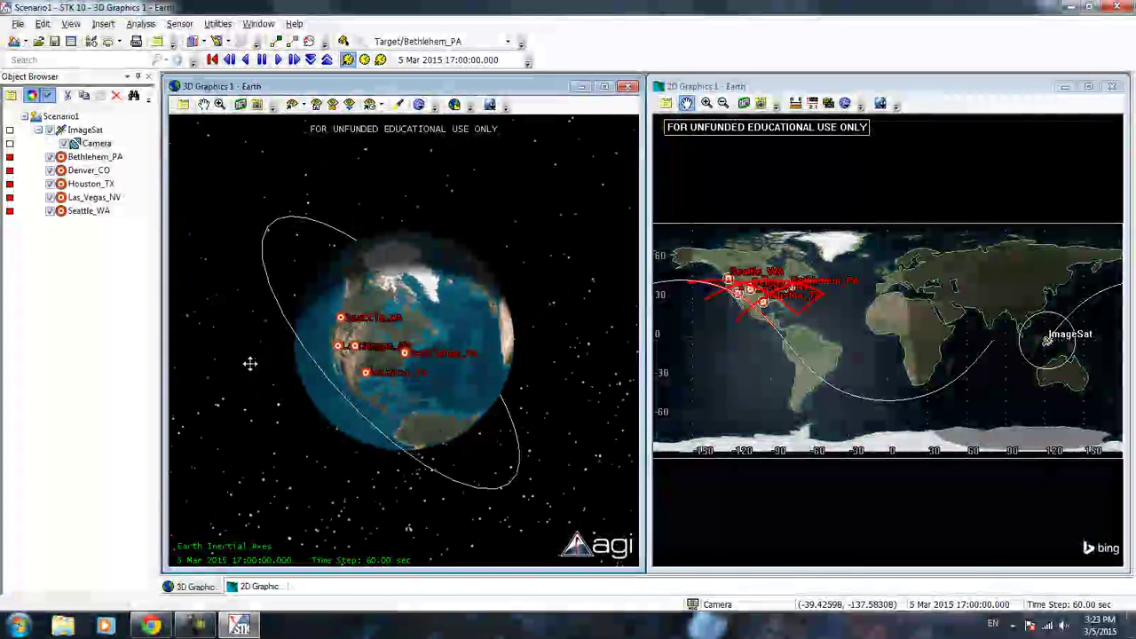
double_click(86, 131)
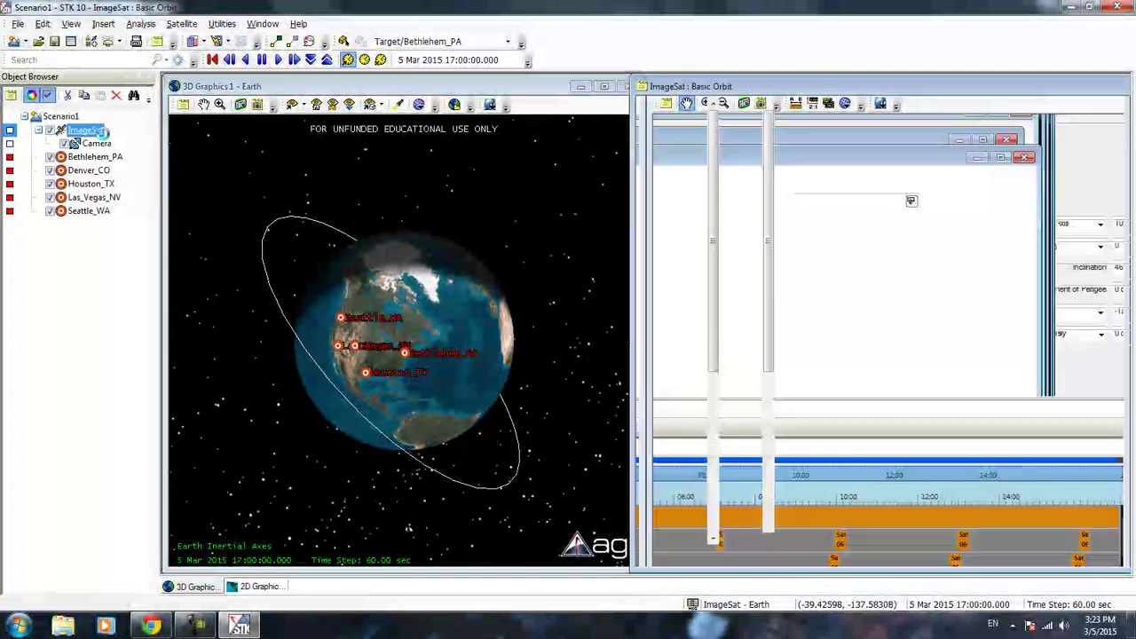
click(892, 114)
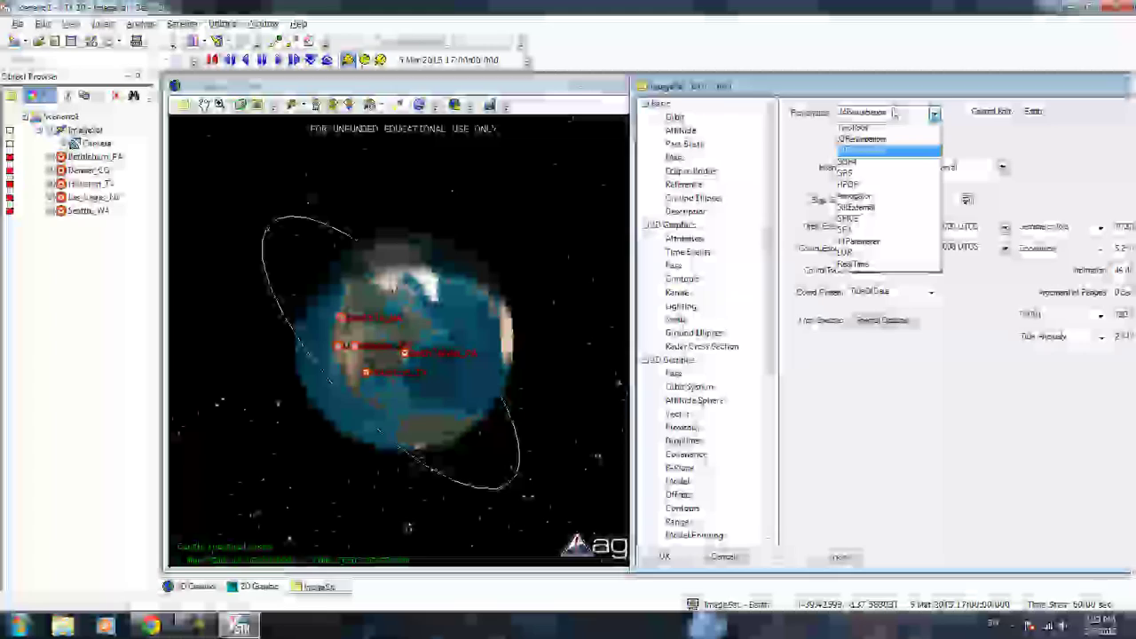
click(858, 196)
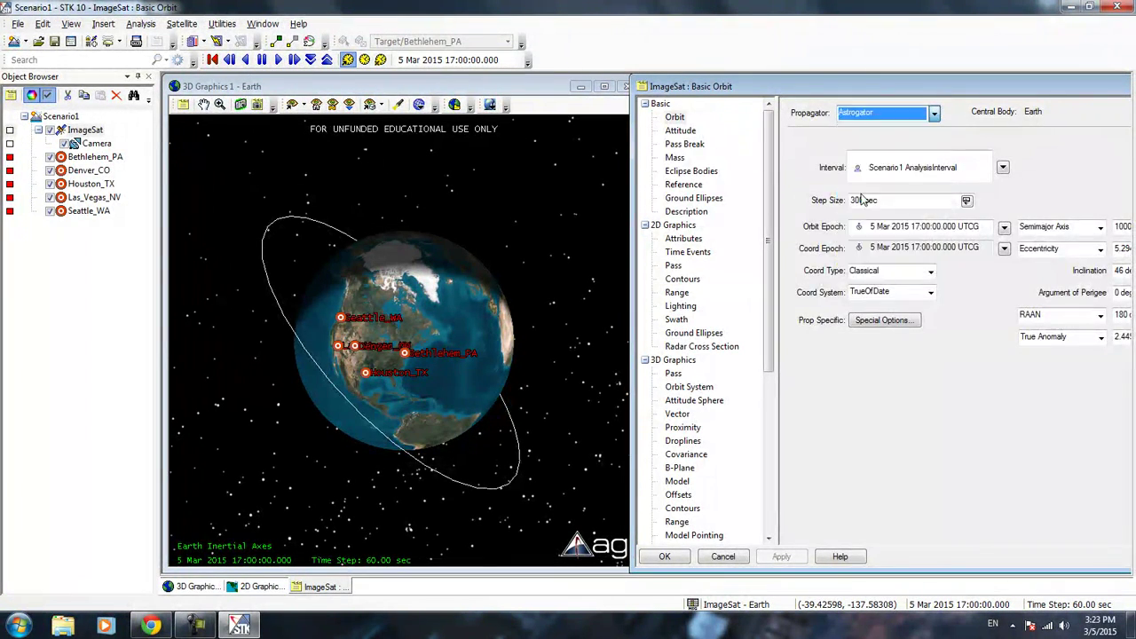
Close the 2D Graphics window and tile ImageSat's Basic Orbit properties beside the 3D Graphics view, narrowing the page list
drag(918, 89, 619, 439)
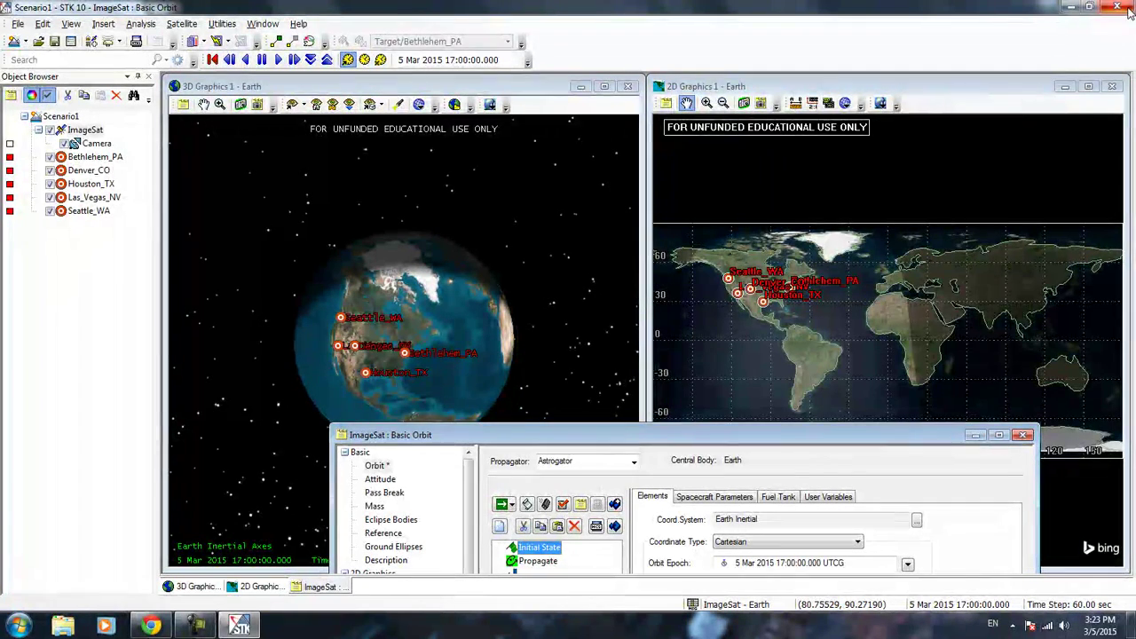
click(1112, 86)
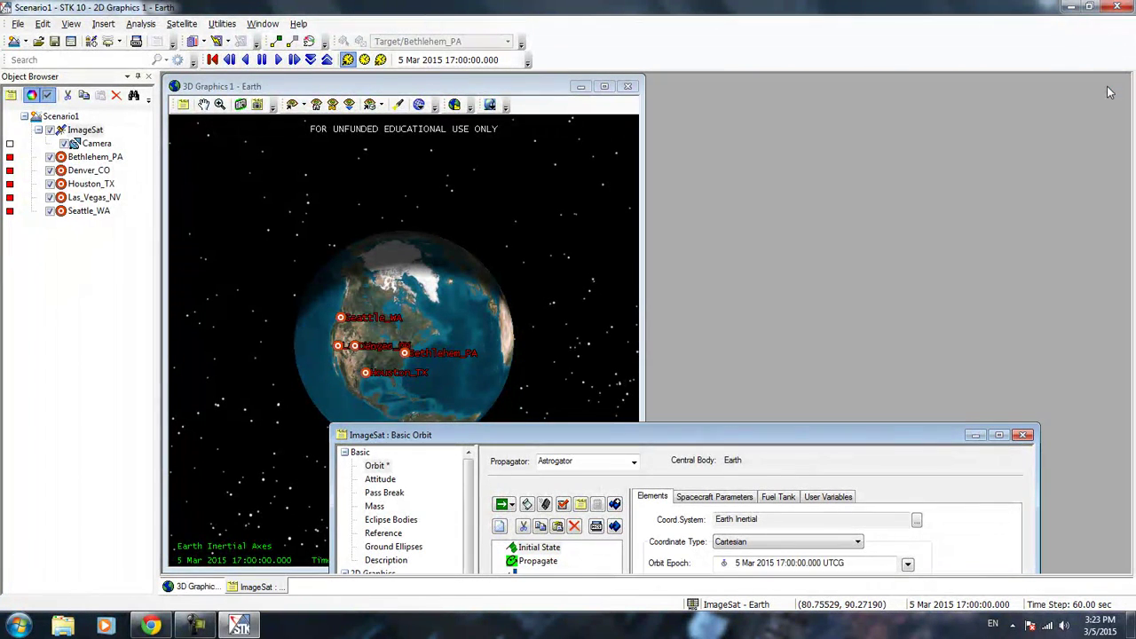
click(263, 24)
click(291, 106)
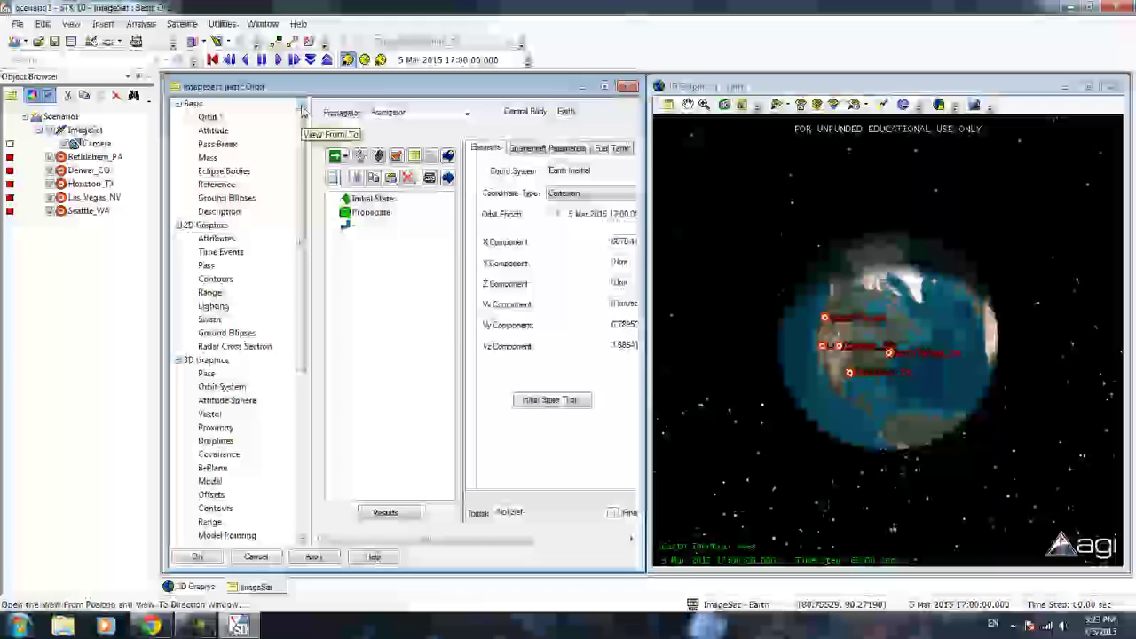
mouse_move(398, 540)
mouse_down()
mouse_move(430, 540)
mouse_move(398, 540)
mouse_up()
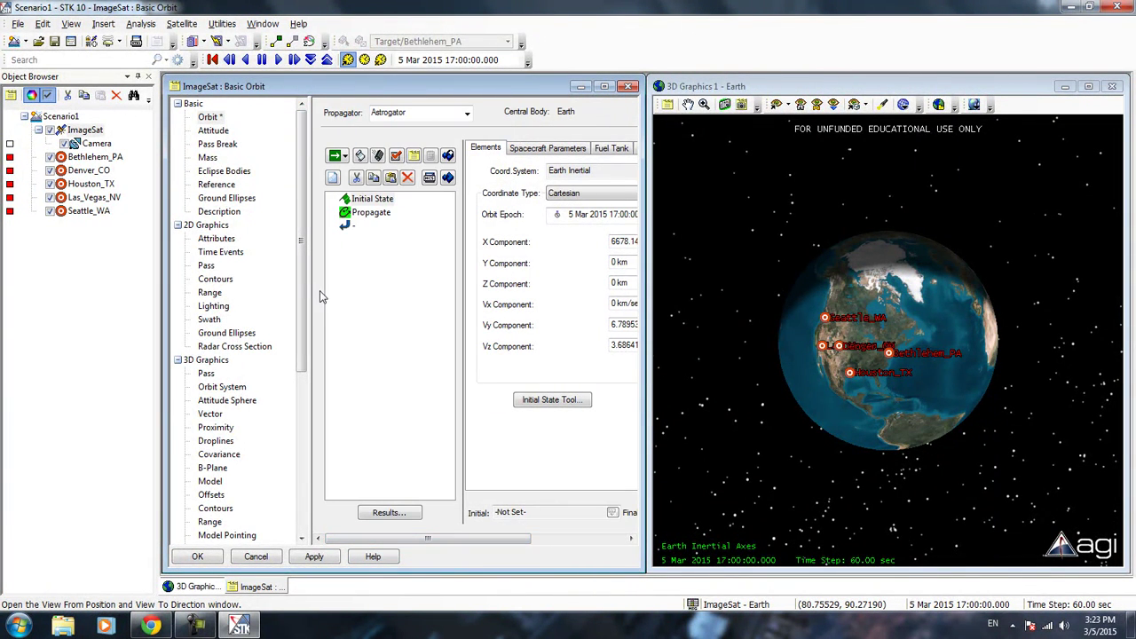
drag(312, 284, 292, 284)
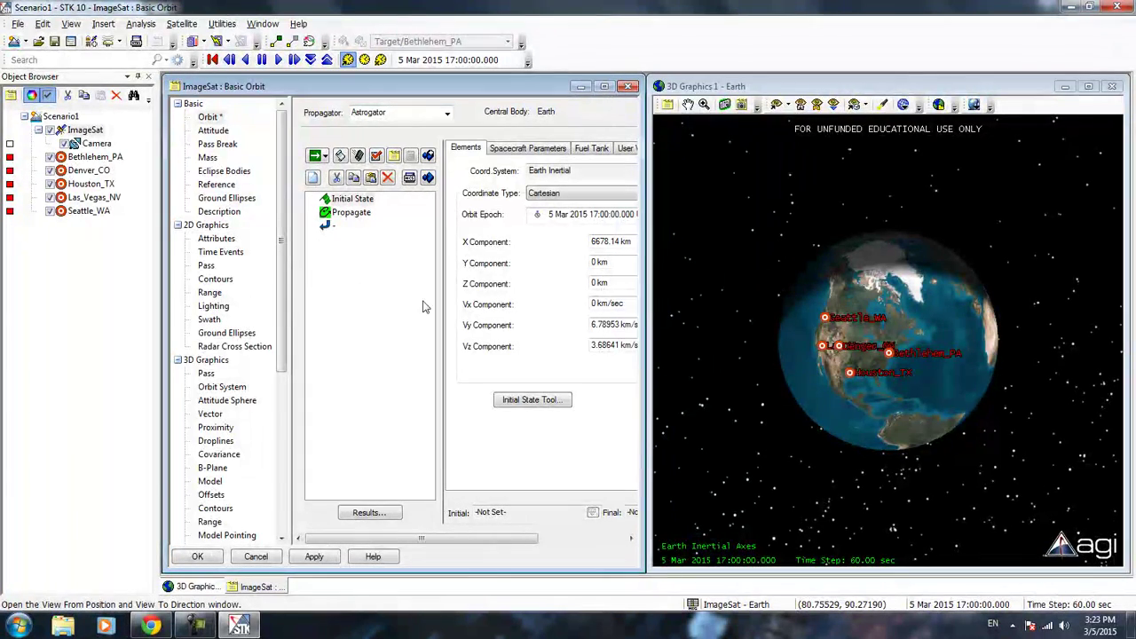
drag(962, 366, 1025, 367)
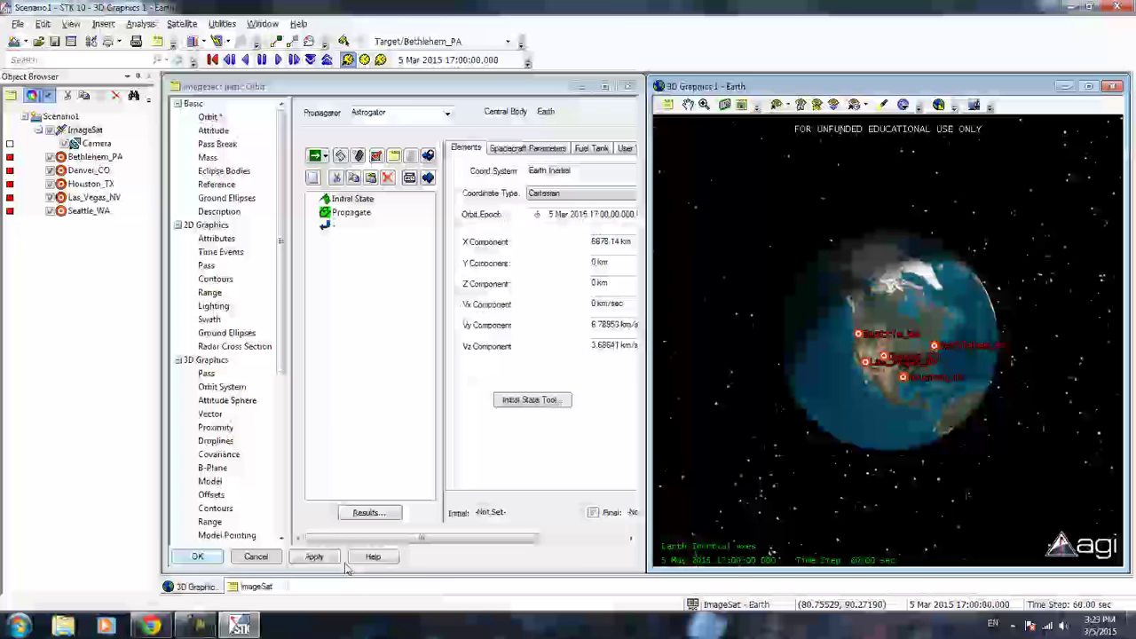
Examine the stopping conditions of the Propagate segment and the orbital elements of the Initial State segment in ImageSat's Astrogator sequence
click(523, 552)
drag(522, 538, 418, 246)
click(353, 213)
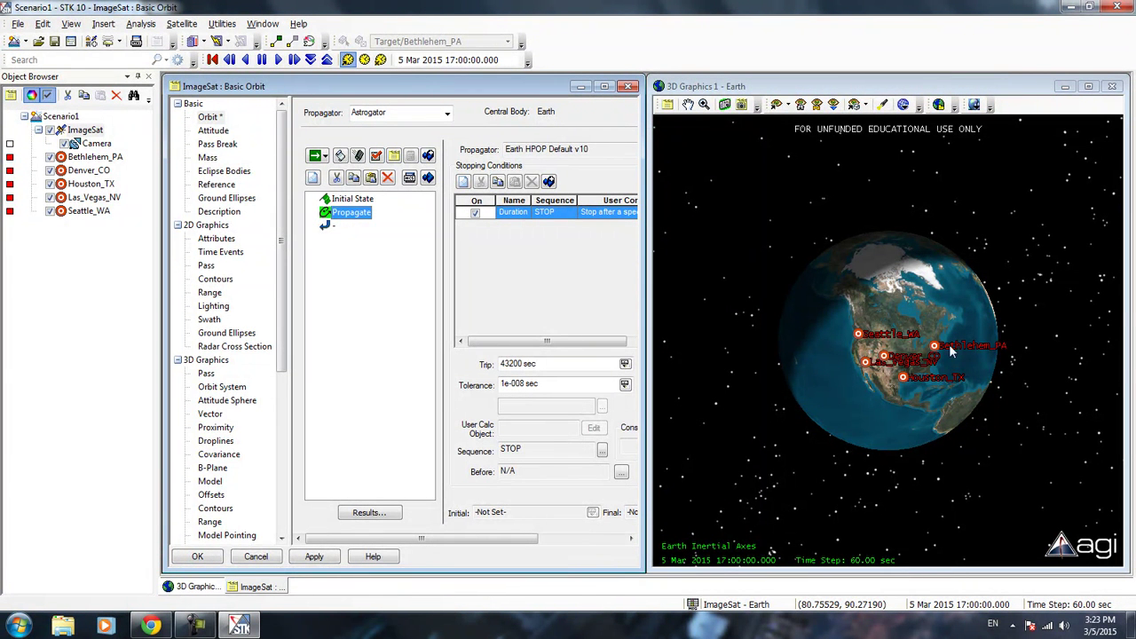
click(323, 201)
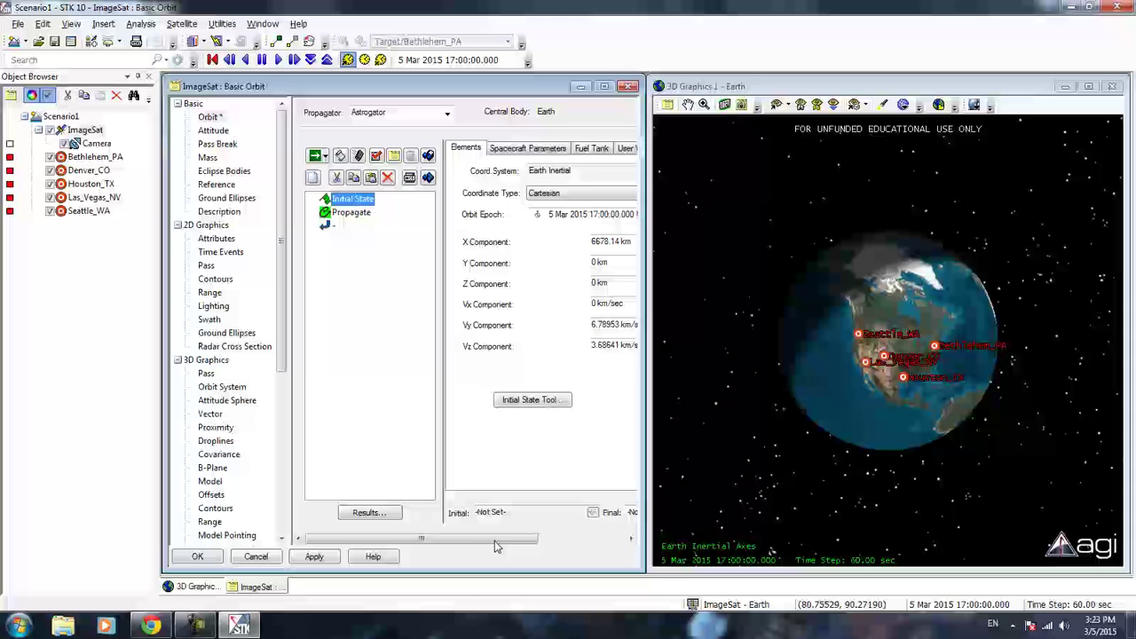
drag(495, 540, 617, 501)
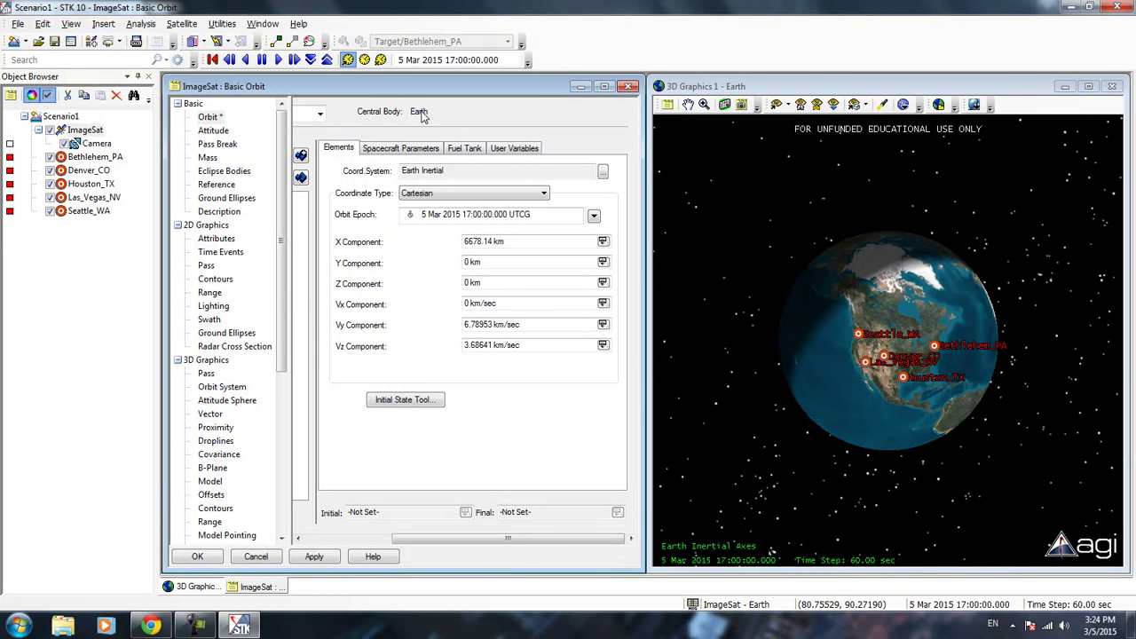
Set the coordinate type of the Initial State segment to Keplerian
click(433, 193)
click(434, 237)
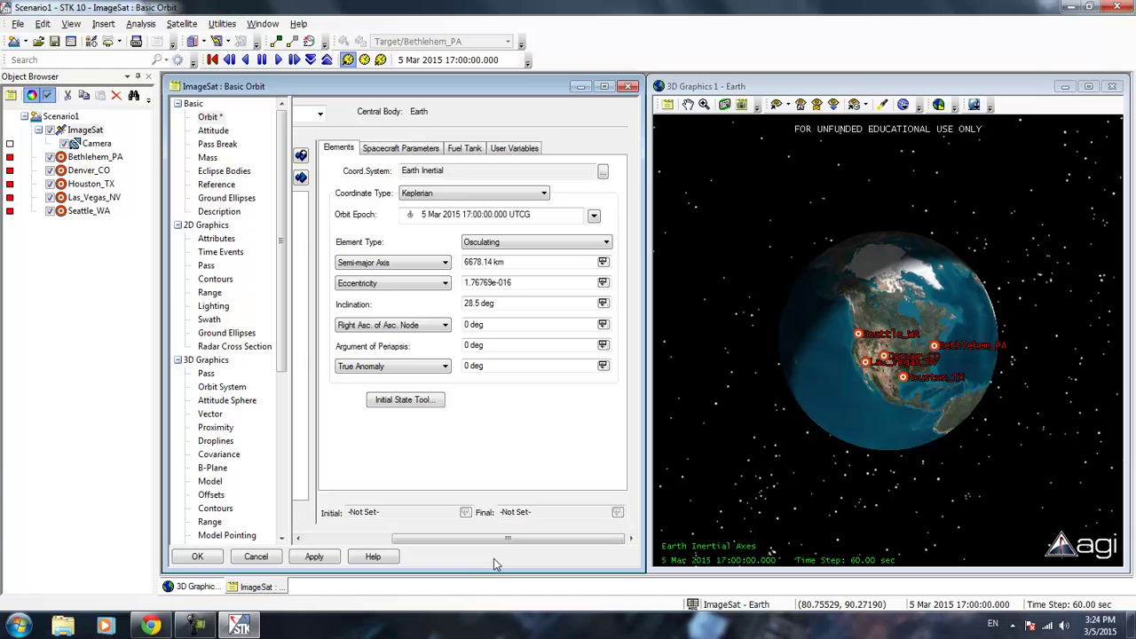
Review the propagators available for the Propagate segment, including CisLunar, Heliocentric and Mars J2, and set it to Earth J2
drag(506, 539, 306, 538)
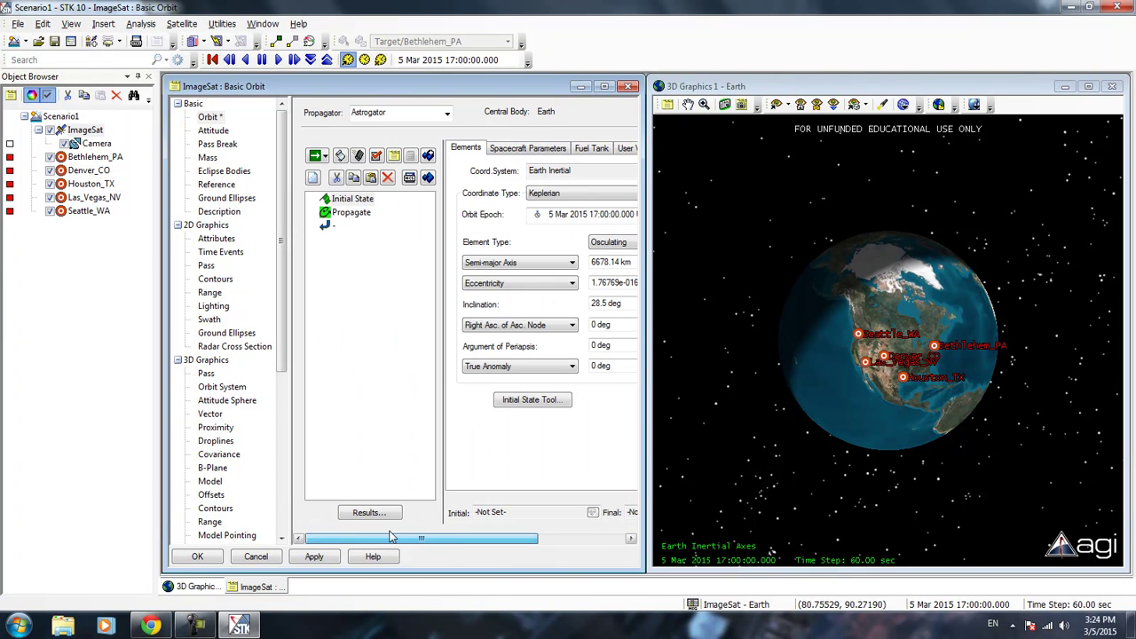
click(349, 213)
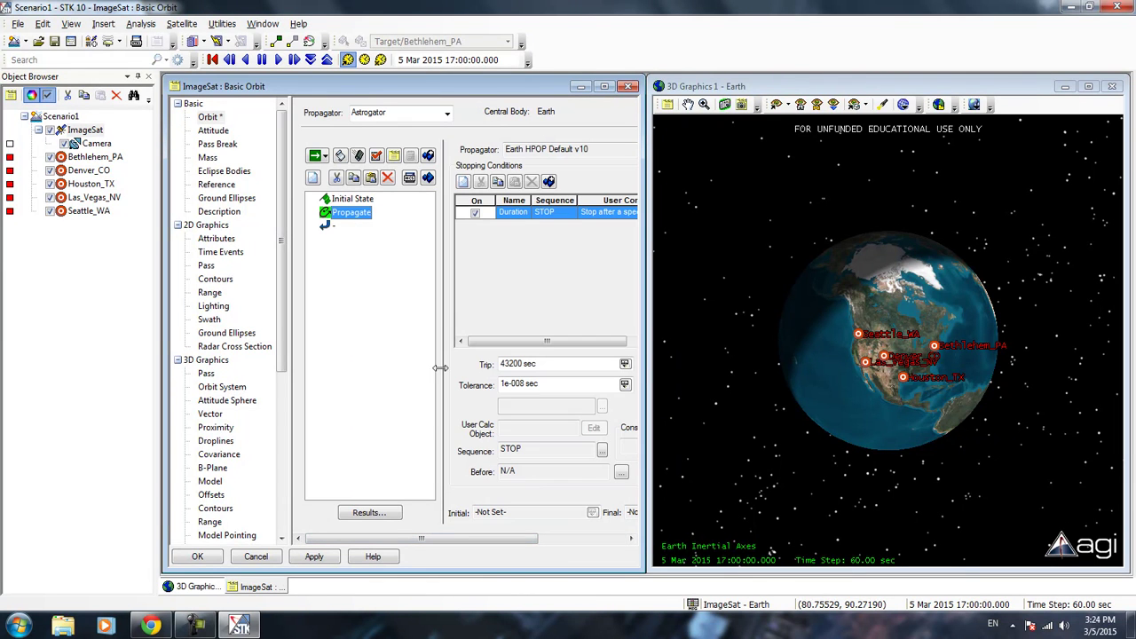
drag(426, 538, 474, 538)
click(576, 149)
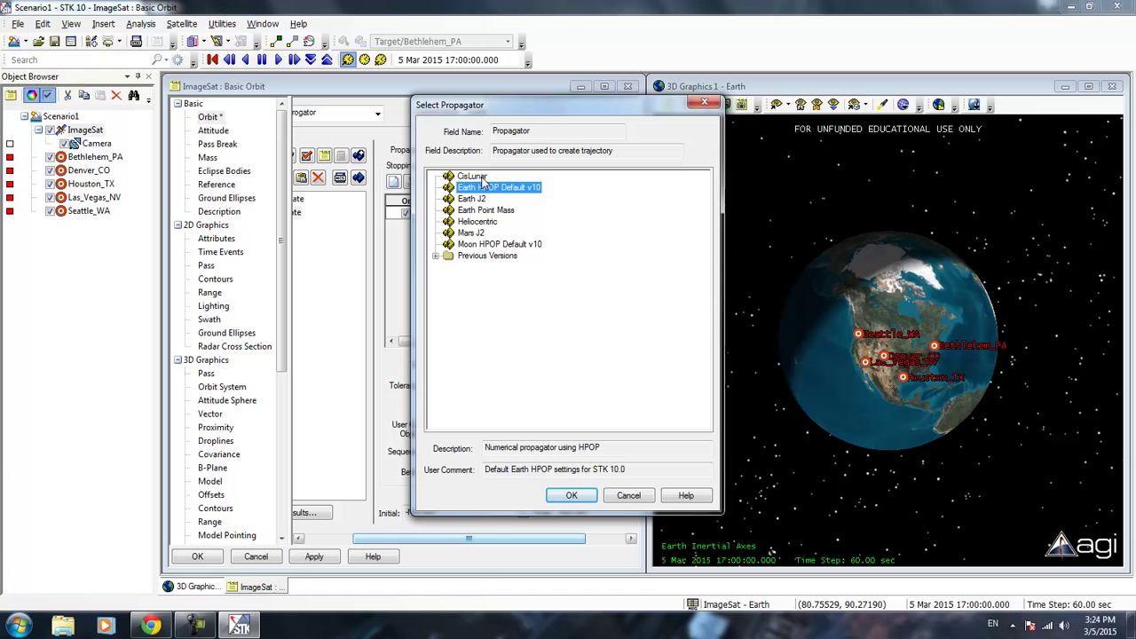
click(477, 176)
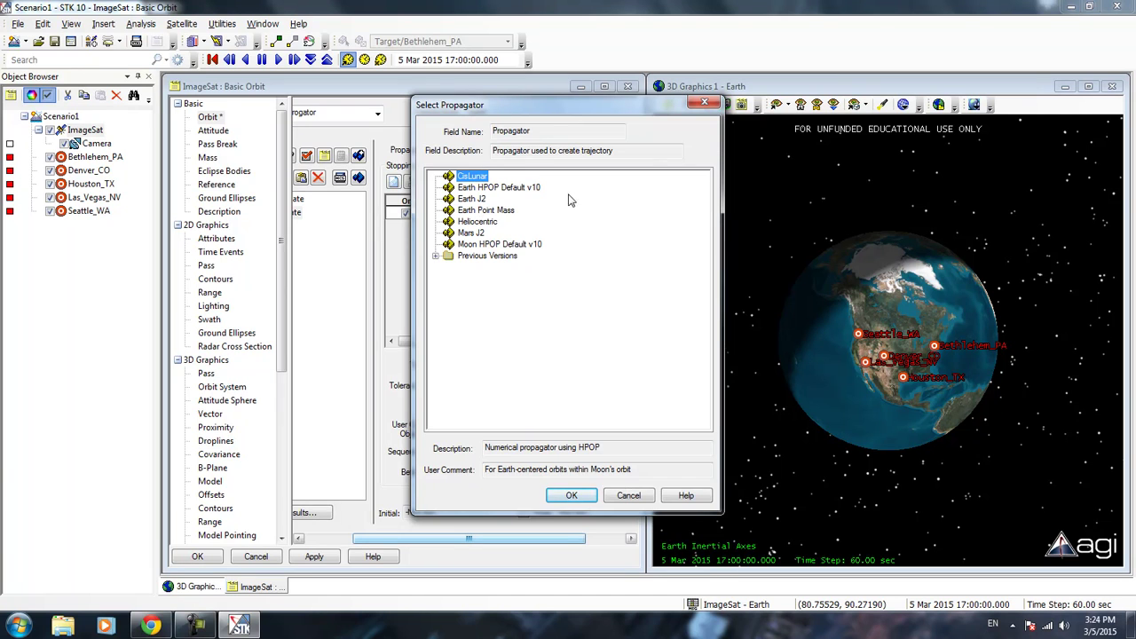
click(483, 200)
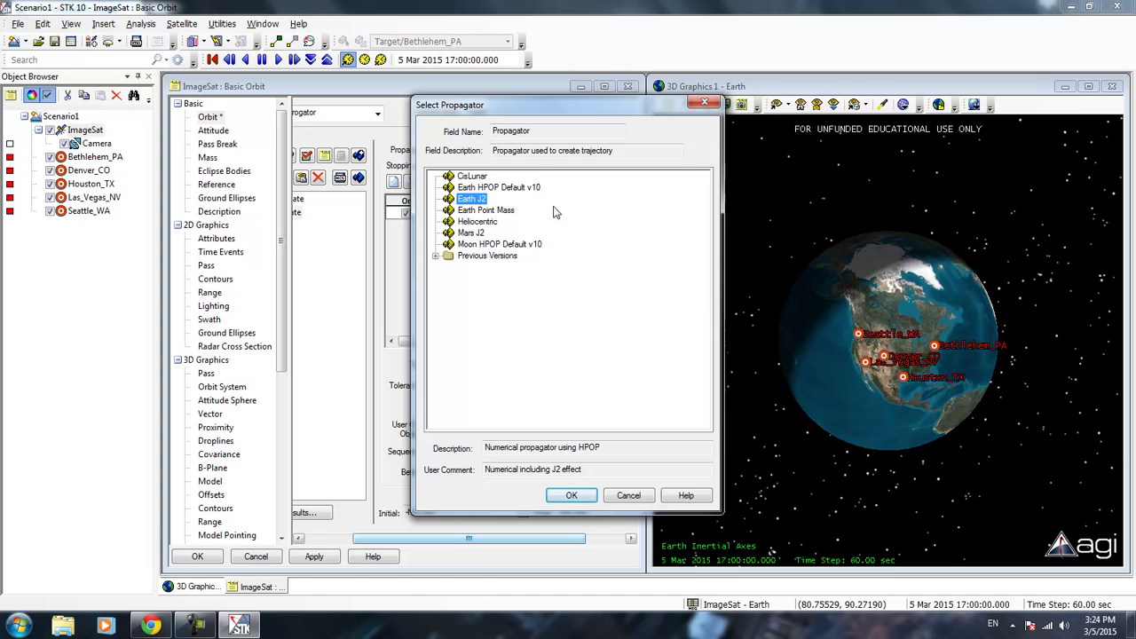
click(468, 222)
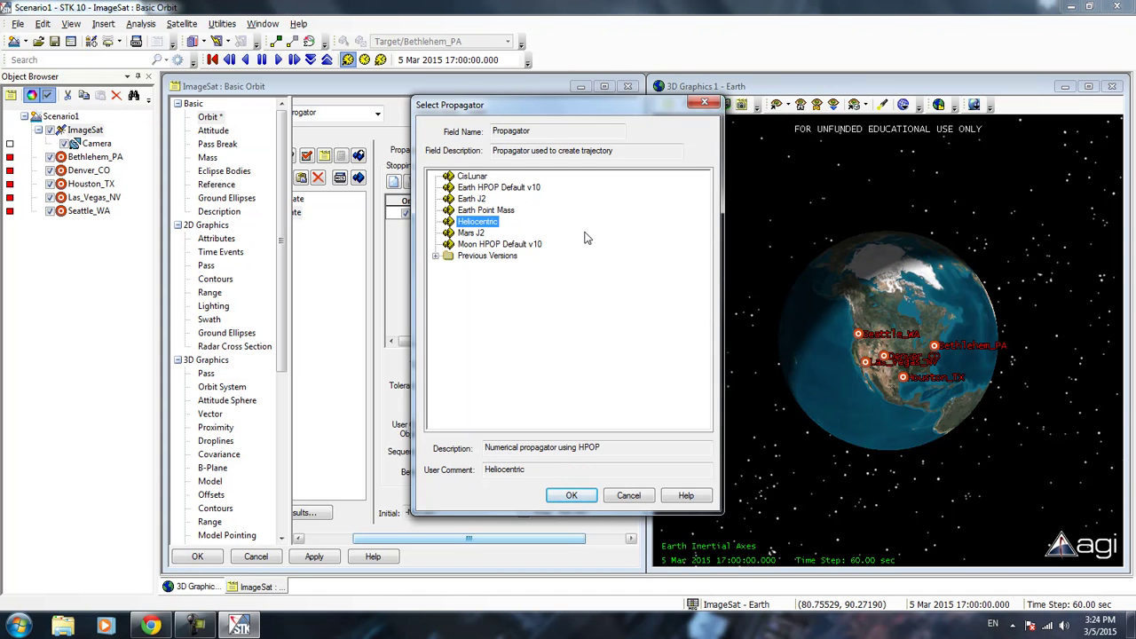
click(472, 233)
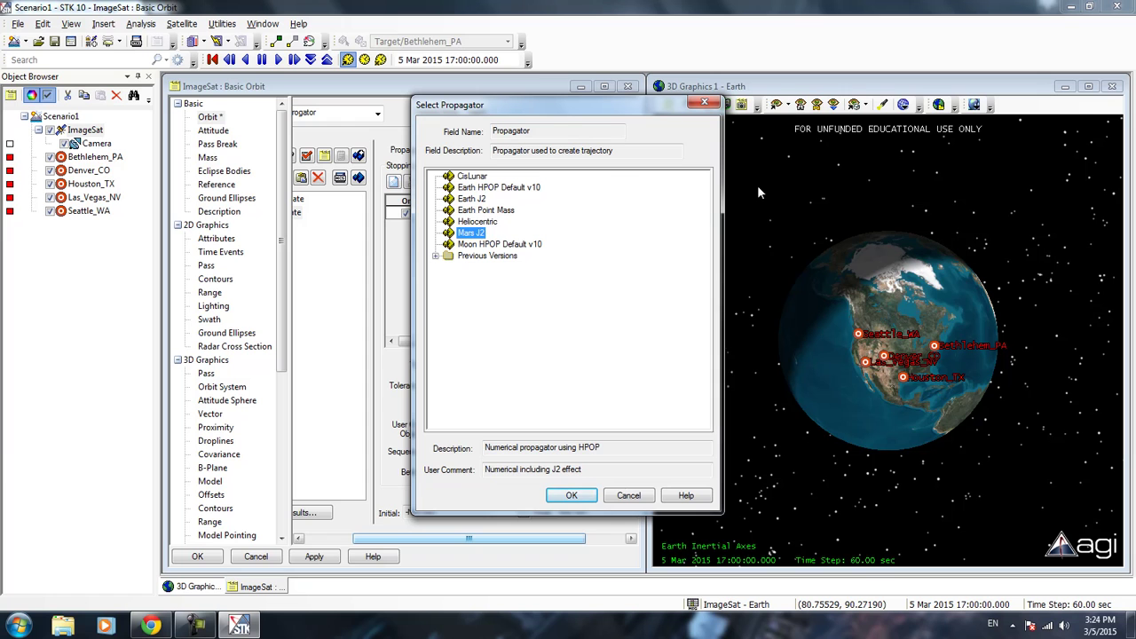
click(572, 496)
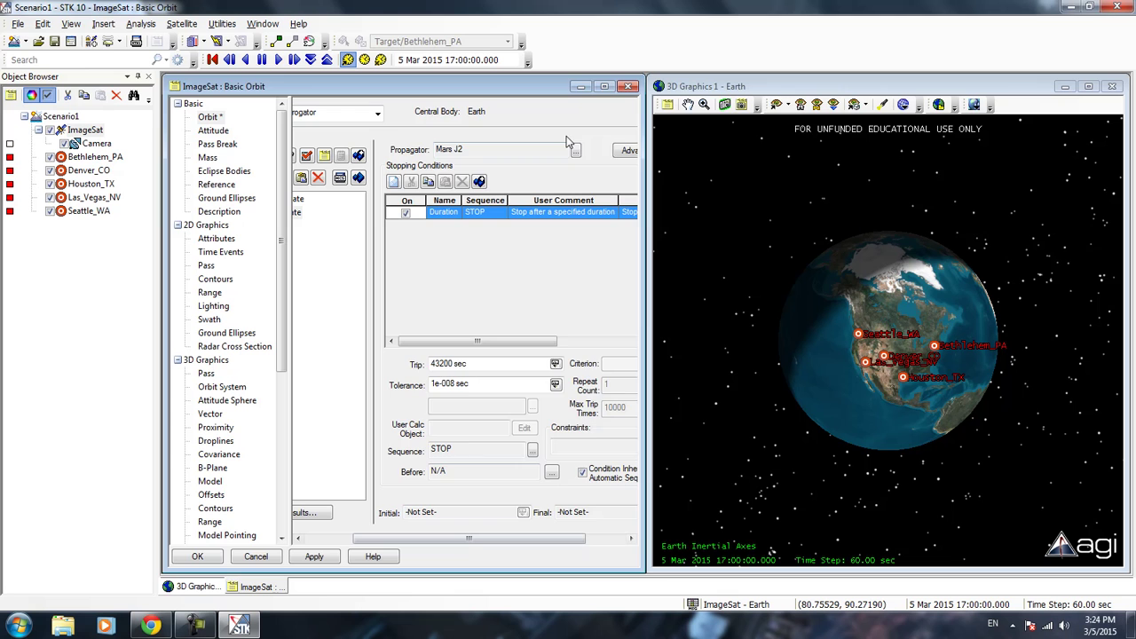
click(575, 150)
double_click(472, 199)
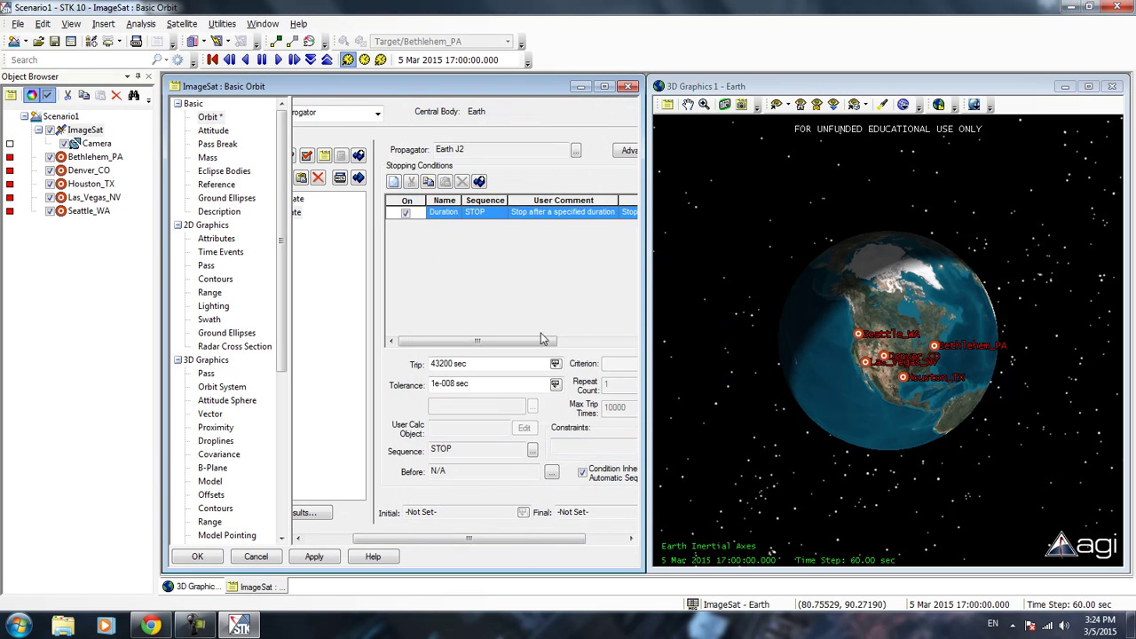
Widen ImageSat's Basic Orbit properties window and run the mission control sequence with its existing trip duration
drag(522, 543, 548, 550)
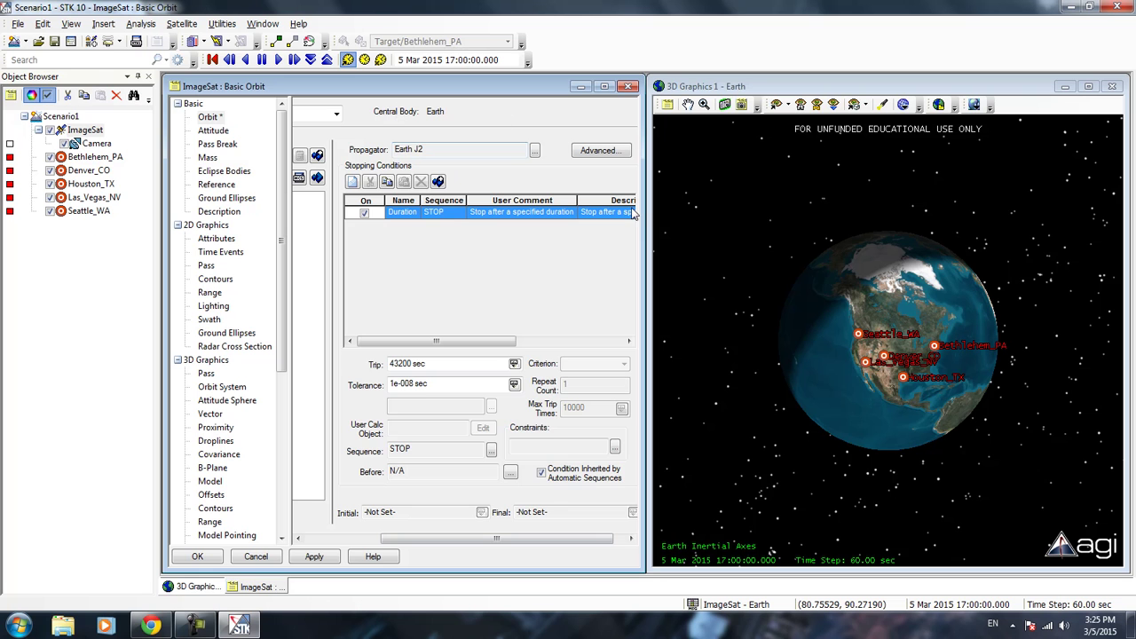
drag(653, 224, 703, 220)
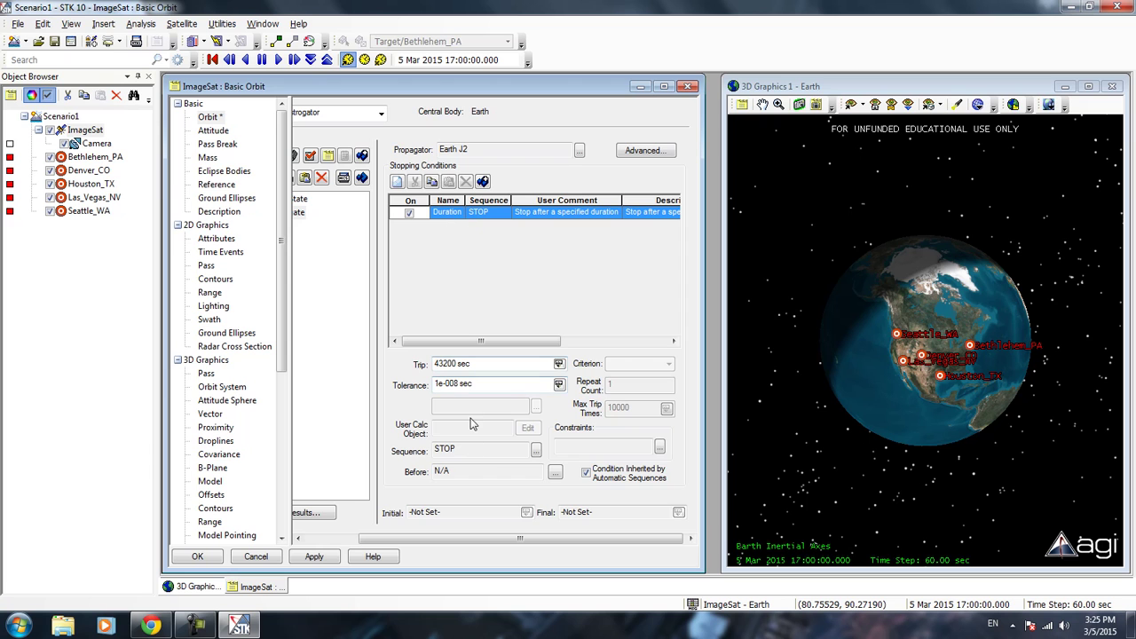
drag(453, 366, 375, 376)
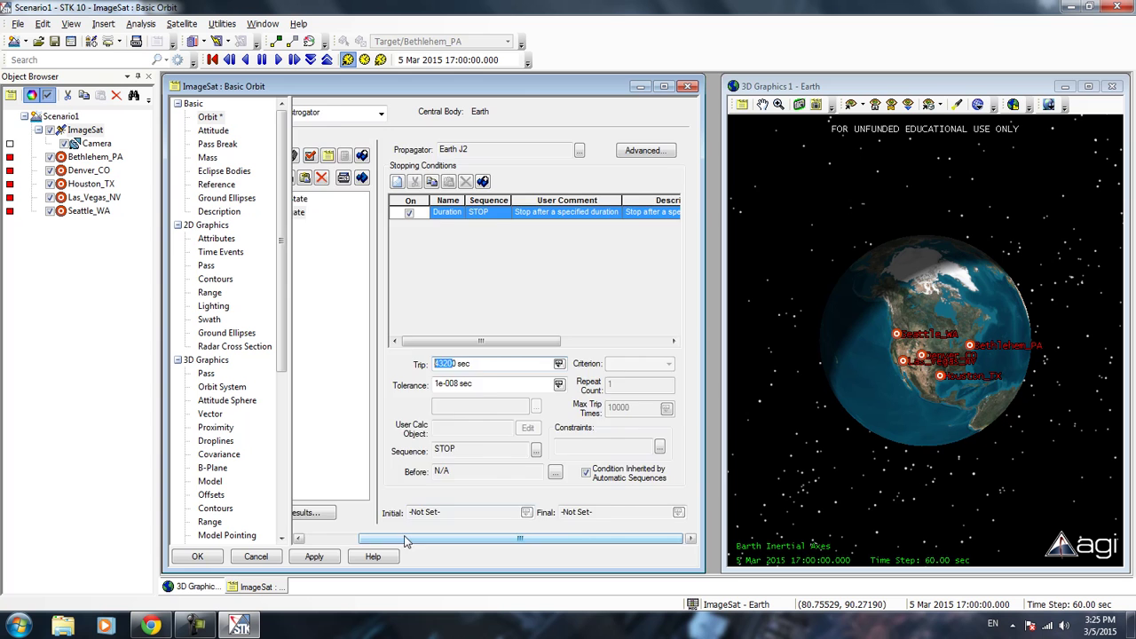
drag(520, 538, 467, 538)
click(317, 156)
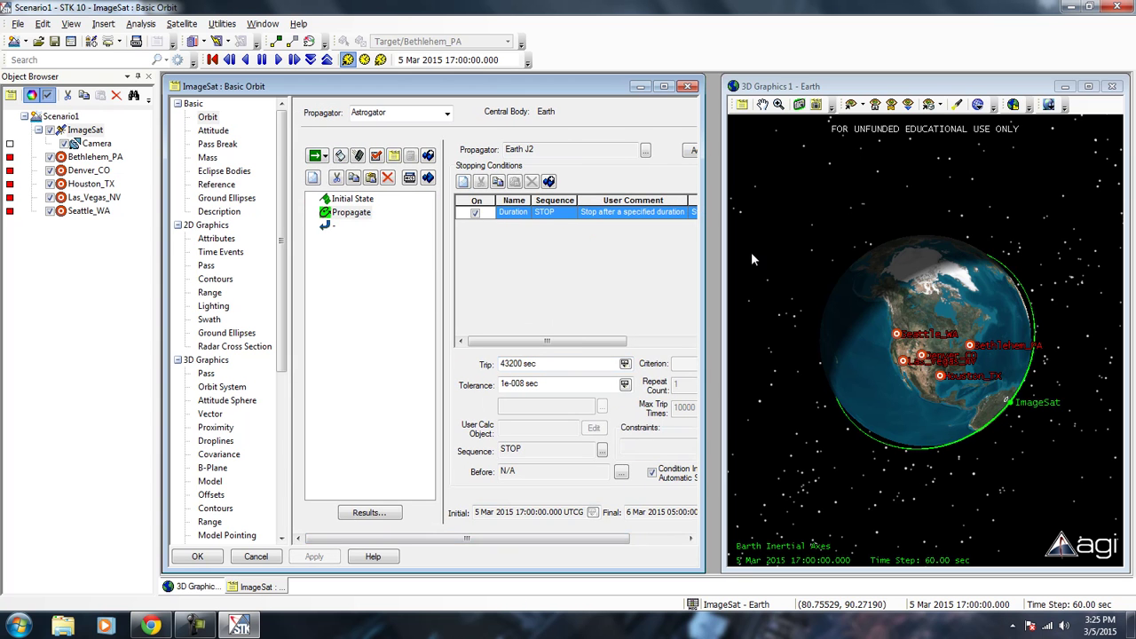
Examine ImageSat's propagated orbit tracks up close in the 3D view, then animate the scenario and view the orbit around the whole Earth
drag(1029, 341, 1058, 347)
scroll(1057, 342, up, 5)
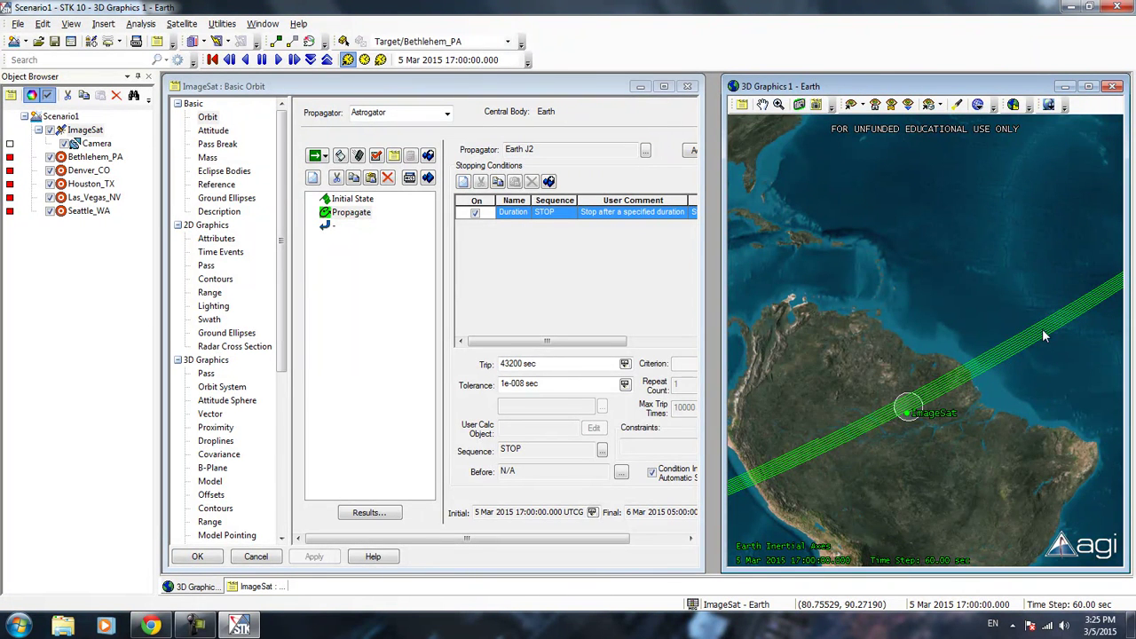
scroll(1037, 337, down, 4)
scroll(1036, 336, up, 4)
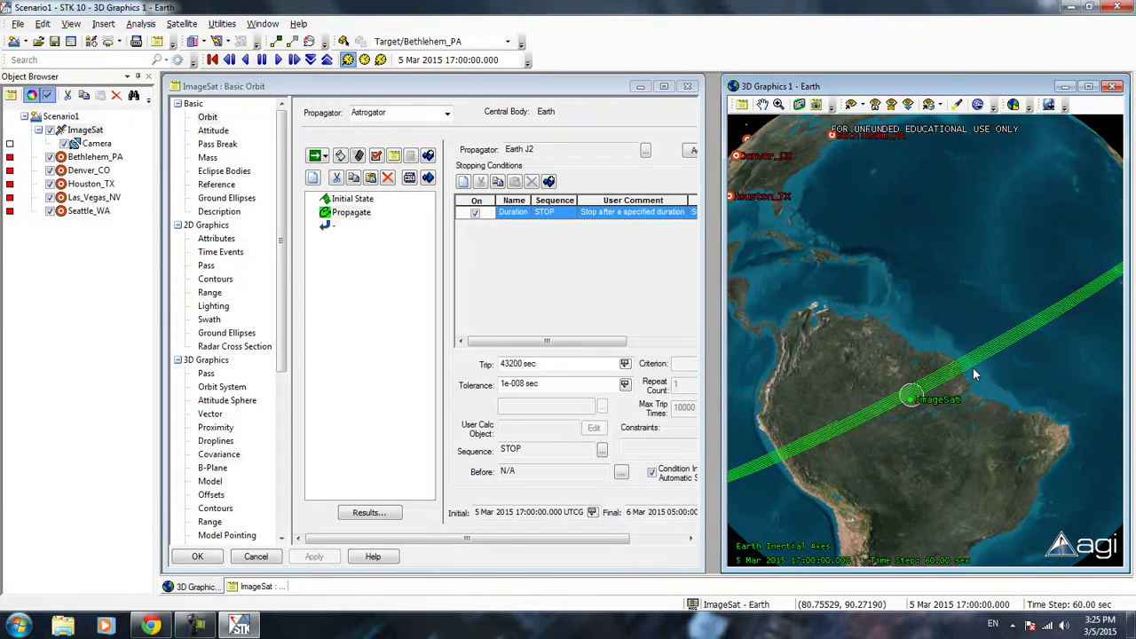
click(278, 59)
scroll(1028, 257, down, 5)
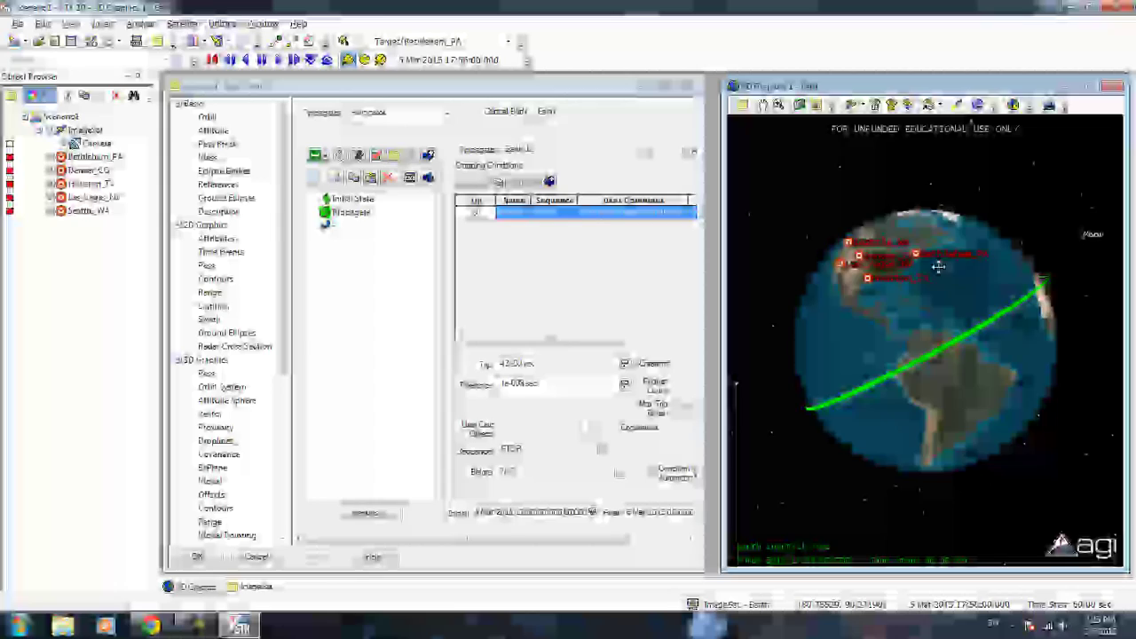
drag(986, 313, 990, 369)
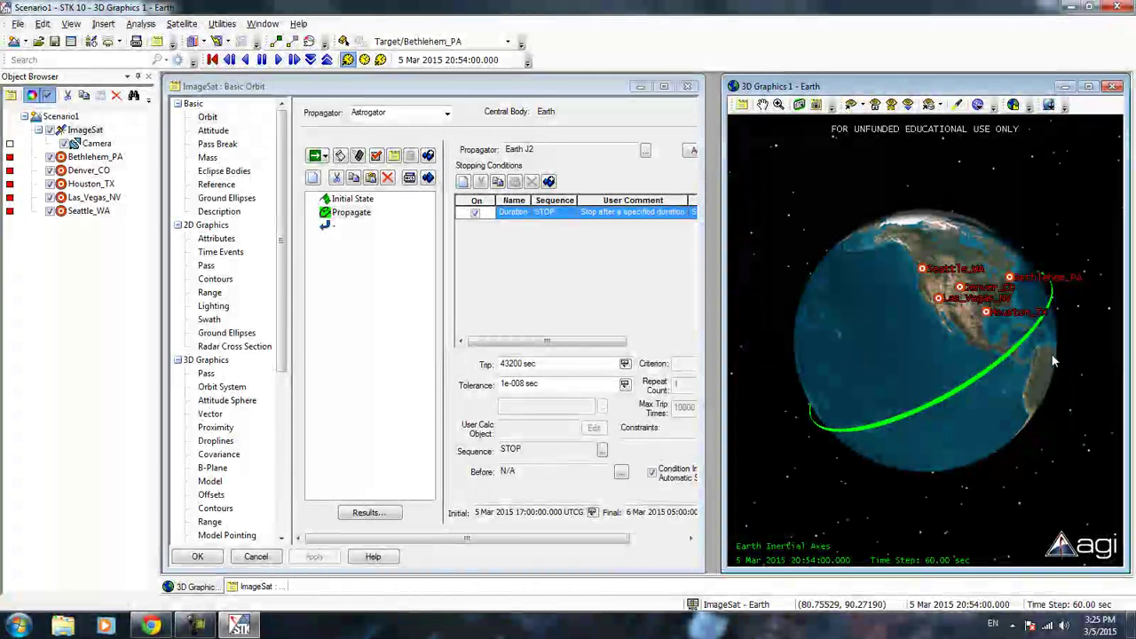
drag(917, 433, 1059, 329)
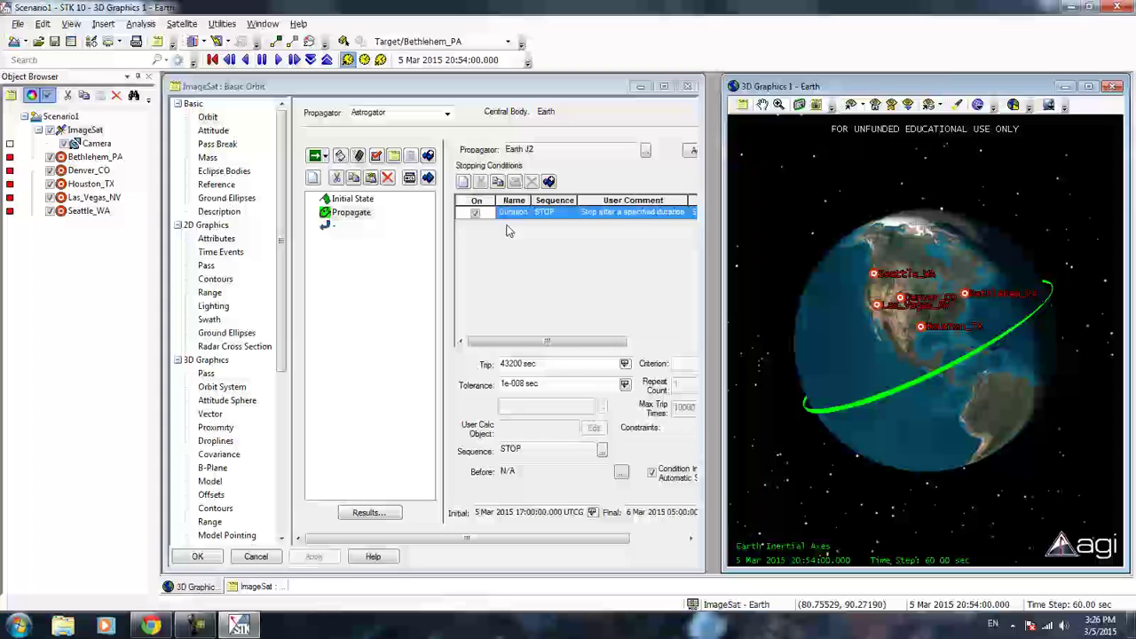
Add an AscendingNode stopping condition to the Propagate segment and delete its Duration condition
click(462, 181)
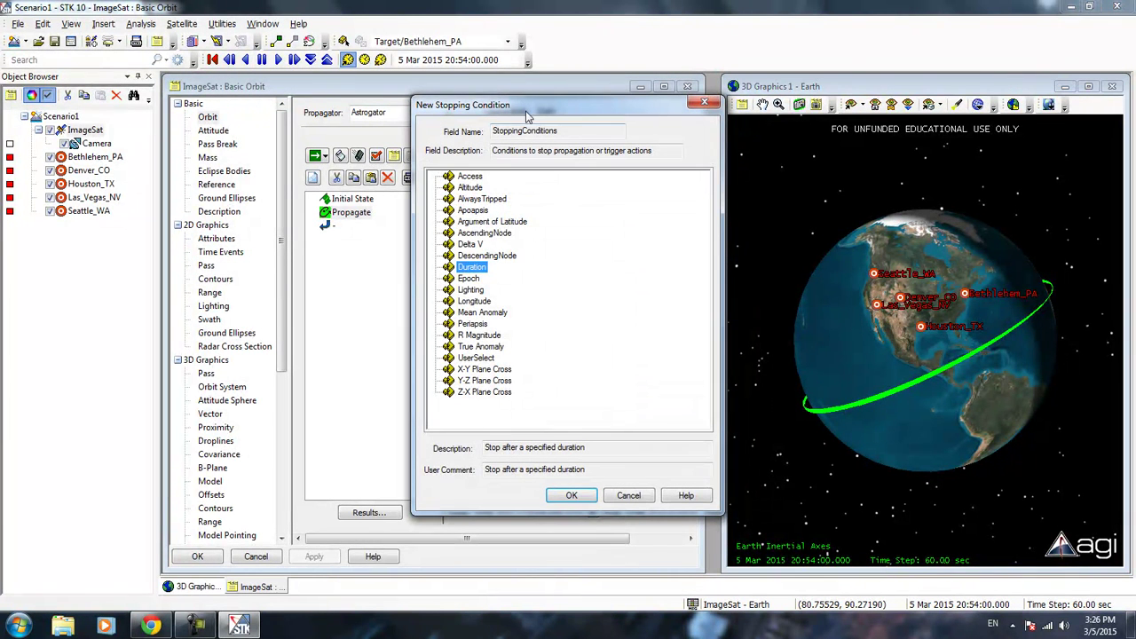
click(502, 233)
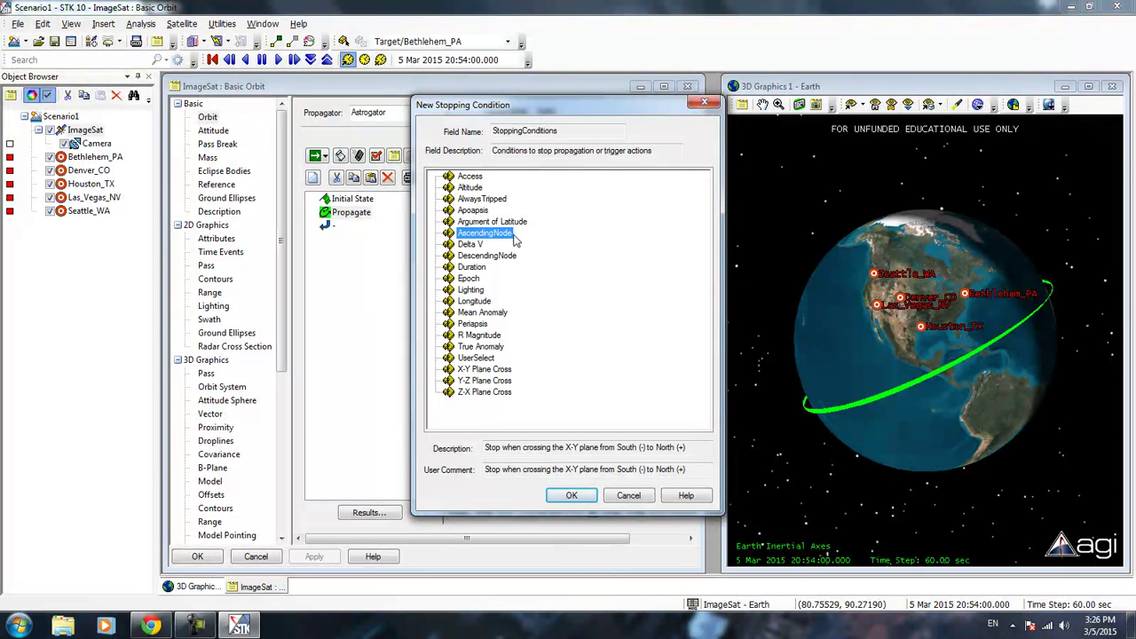
click(568, 495)
click(529, 213)
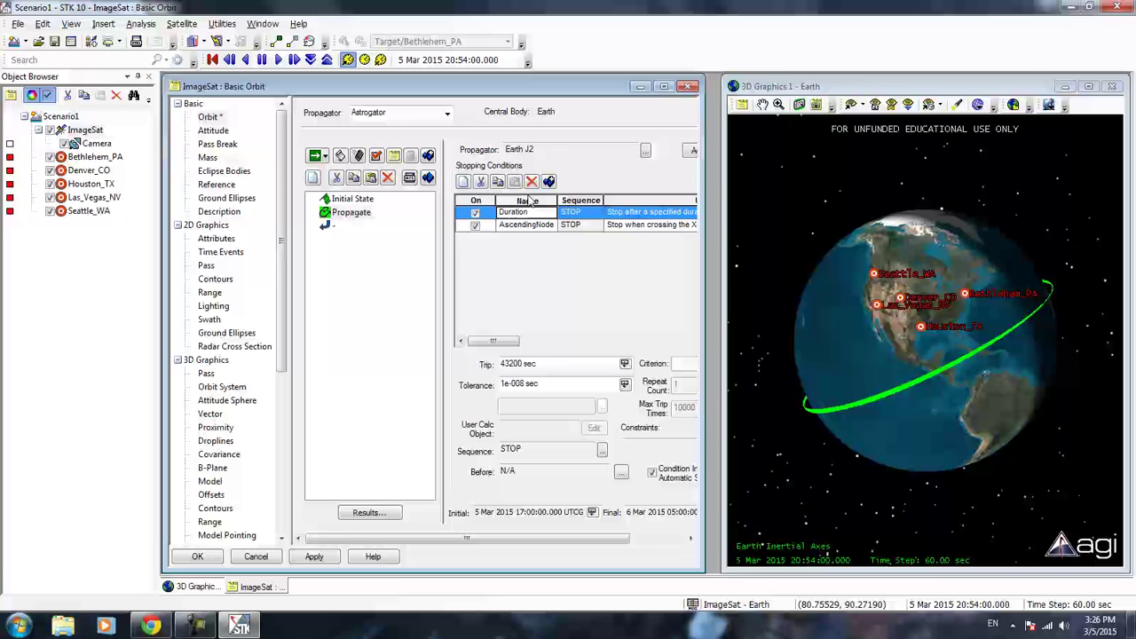
click(531, 181)
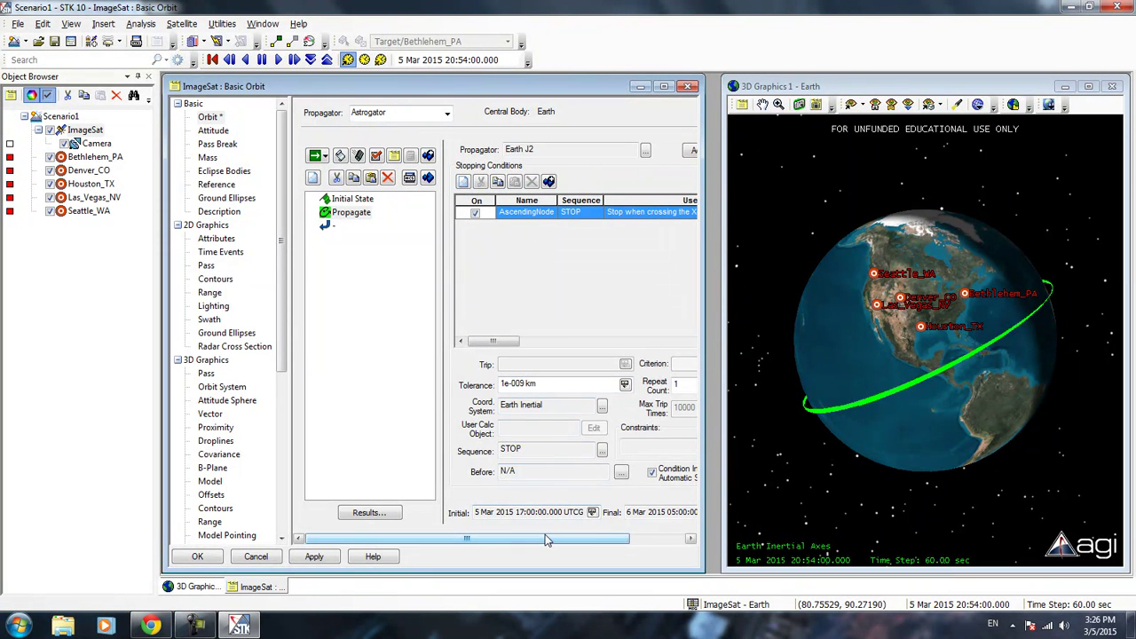
Set the AscendingNode condition's repeat count to 2, rerun the sequence and inspect the orbit in the 3D view
drag(544, 540, 611, 529)
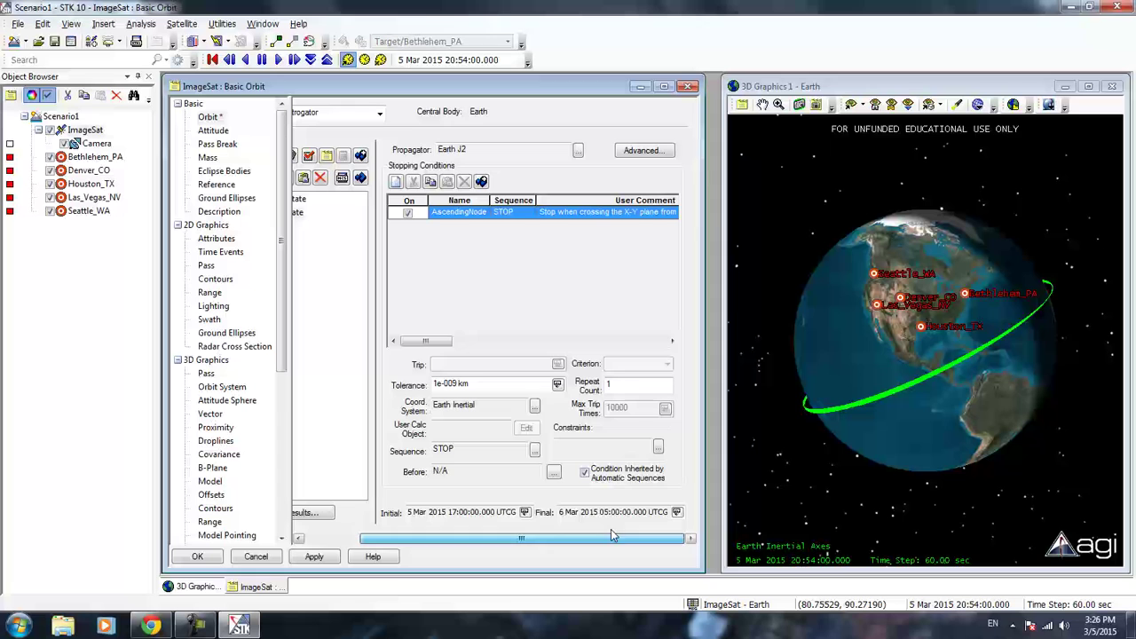
double_click(632, 383)
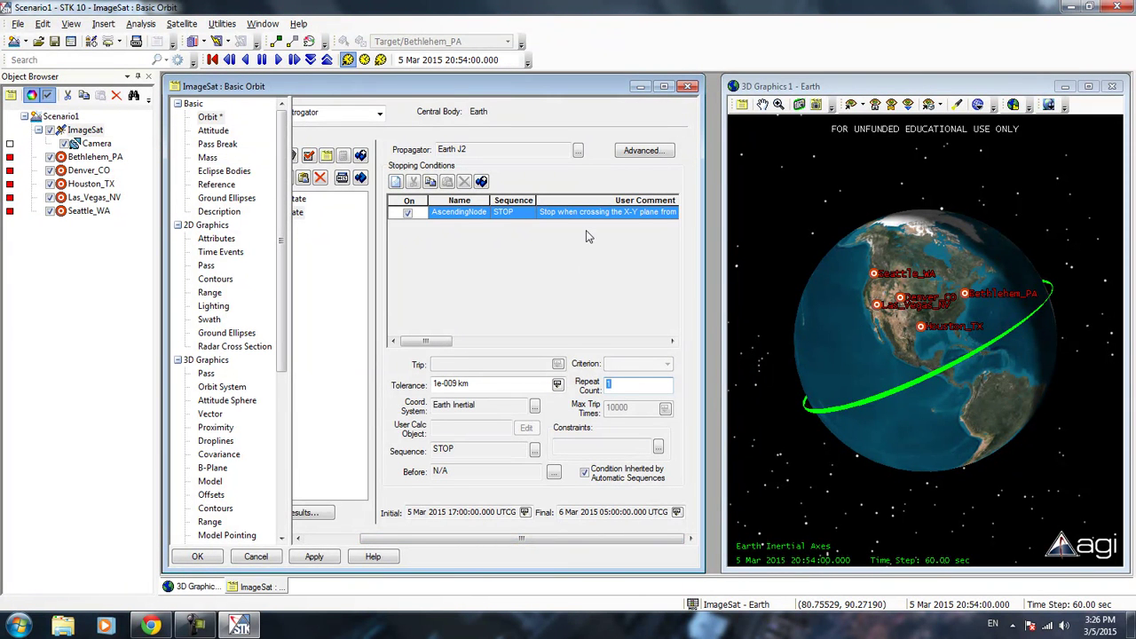
text(2)
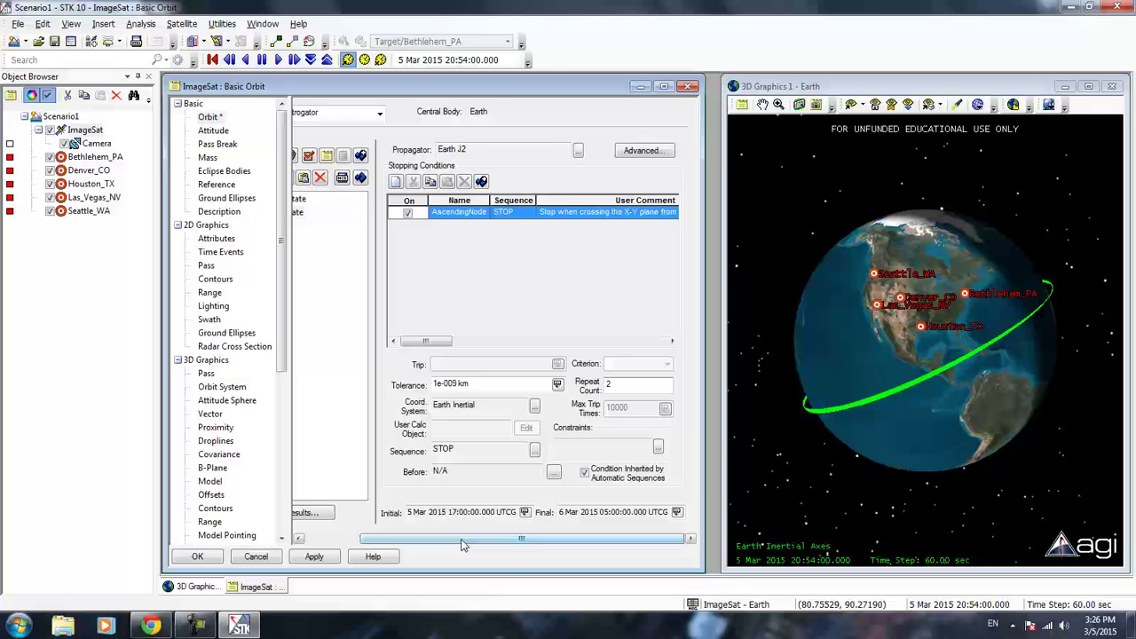
drag(463, 538, 407, 539)
click(314, 556)
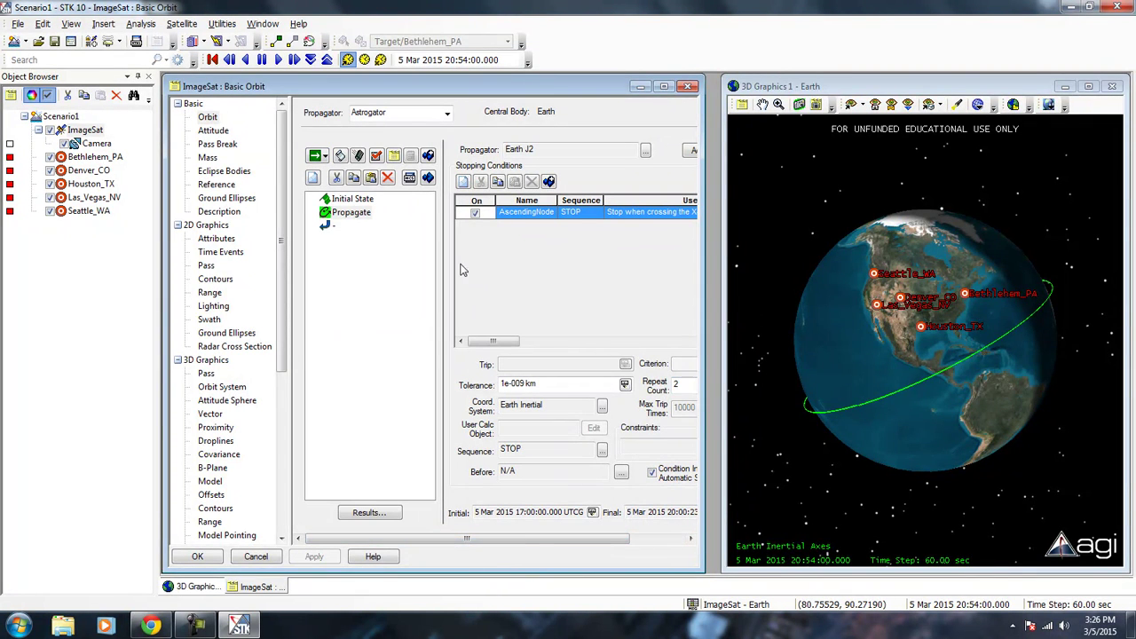
drag(955, 317, 1043, 442)
Set the AscendingNode condition's repeat count back to 1 and rerun the mission control sequence
click(648, 537)
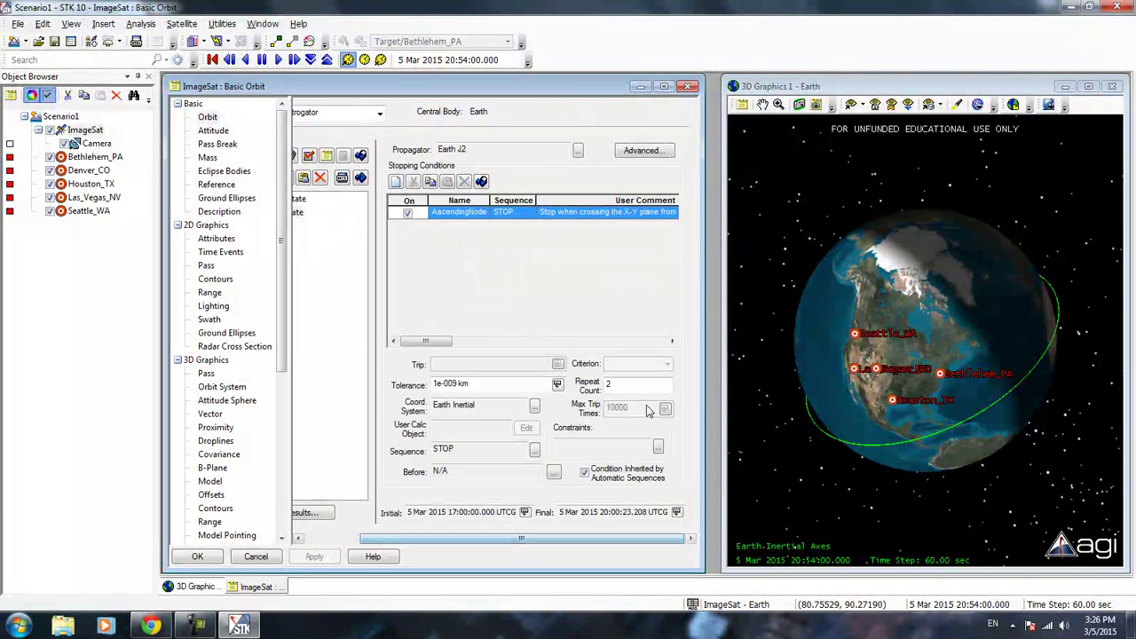
text(1)
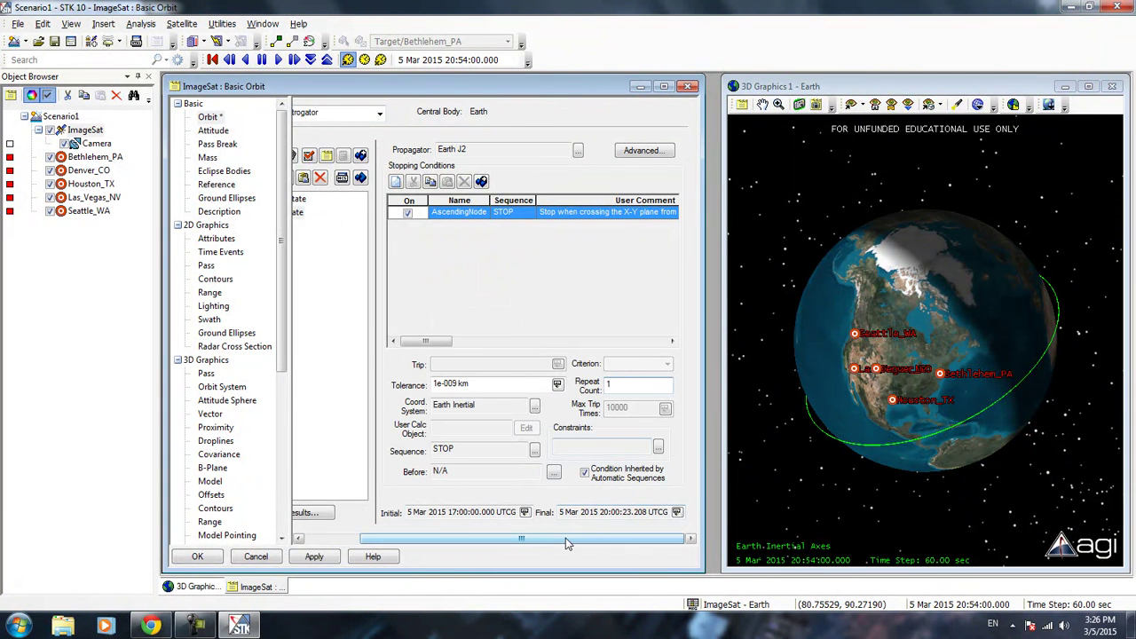
click(299, 538)
click(317, 157)
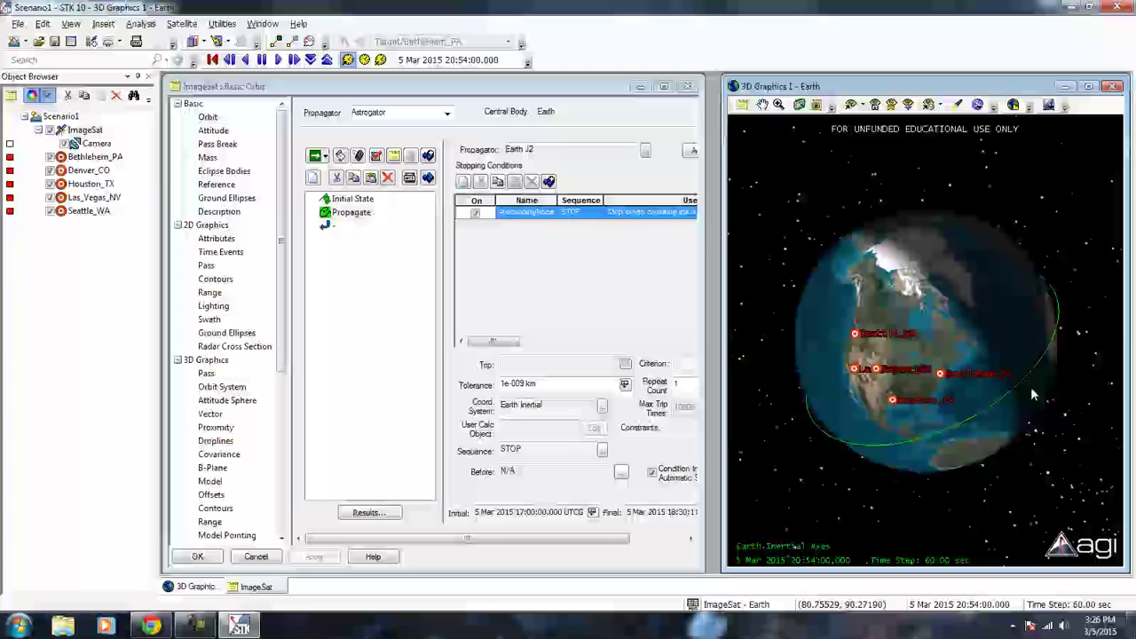
Rotate around the single-revolution orbit, animate the scenario from its start time, and reset the animation to the start
click(1009, 358)
drag(1009, 357, 1051, 284)
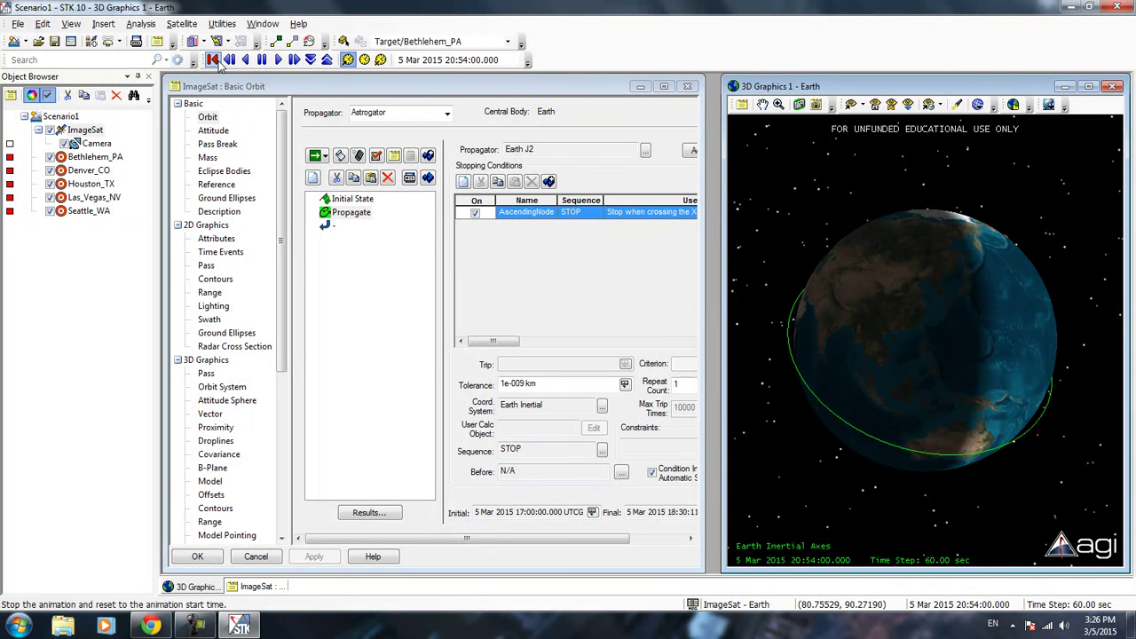
click(213, 60)
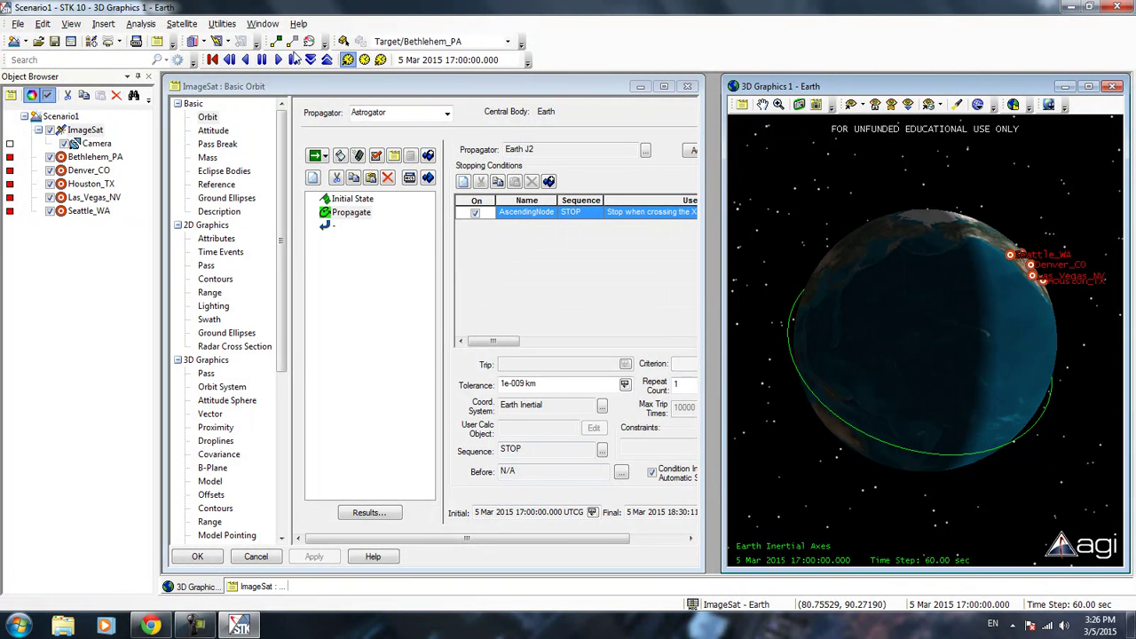
click(278, 59)
drag(1059, 326, 1026, 381)
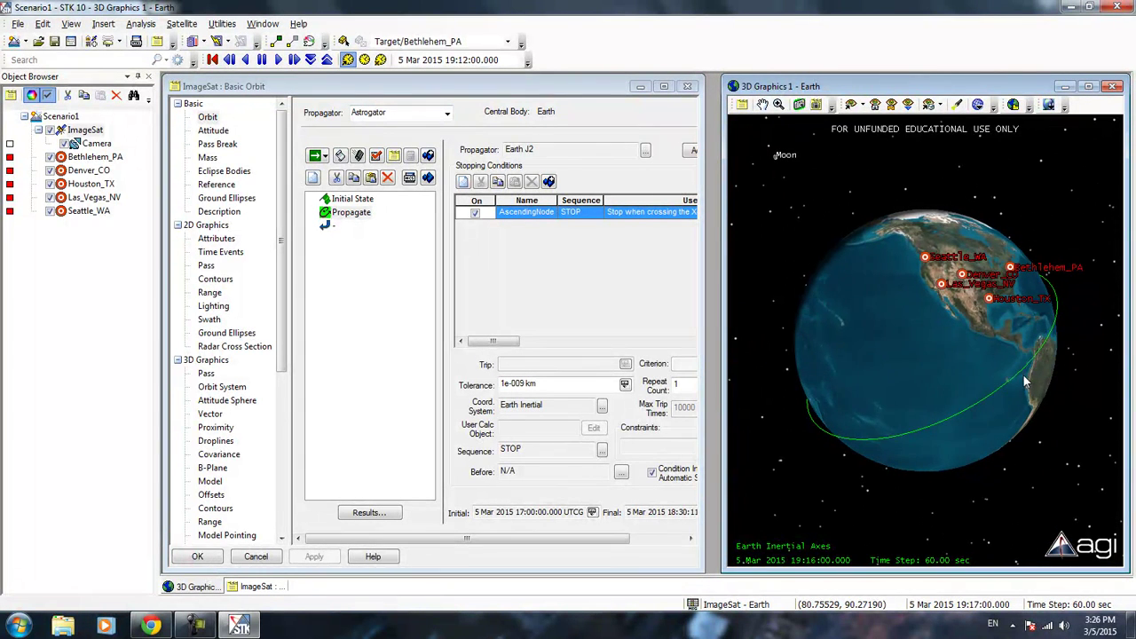
click(213, 60)
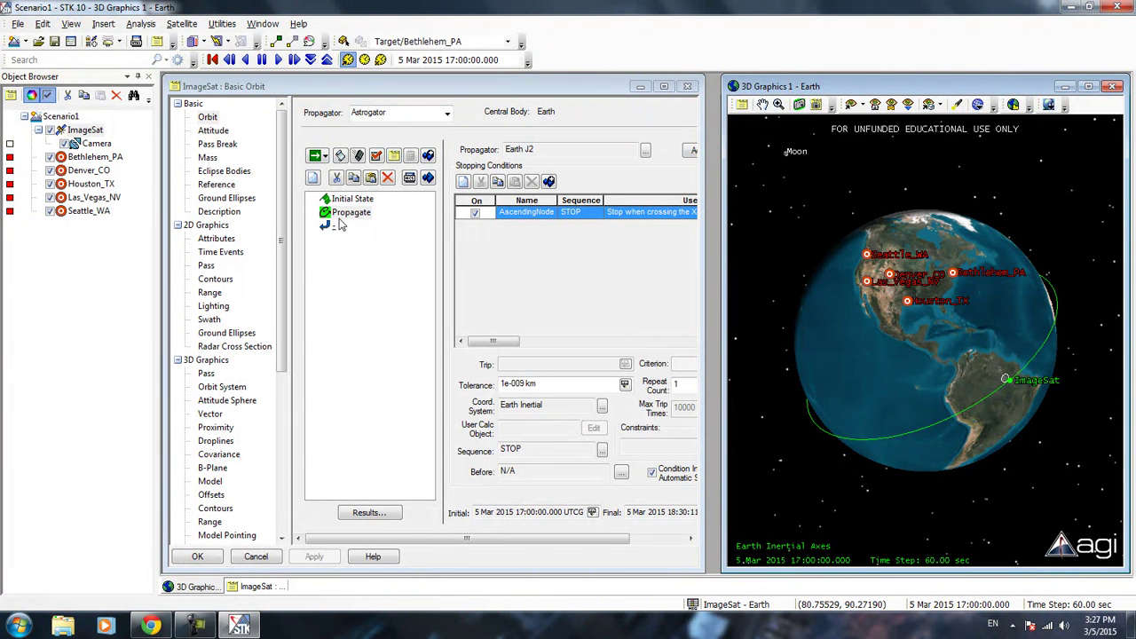
Add a Maneuver segment after the Propagate segment and set its Delta V magnitude to 1 km/sec
click(312, 178)
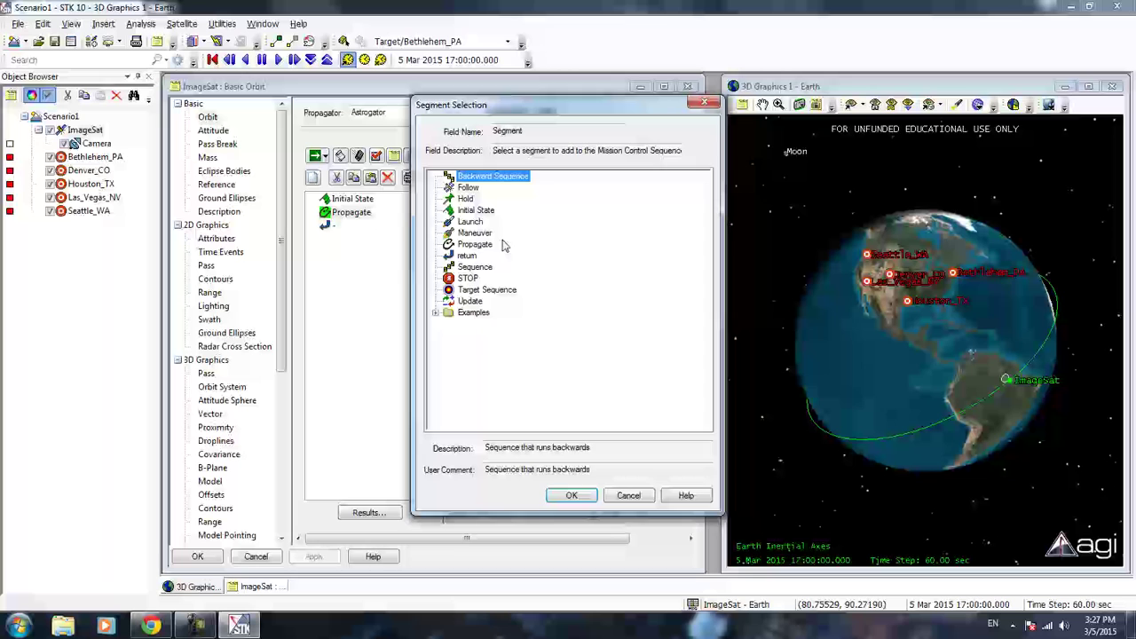
double_click(469, 233)
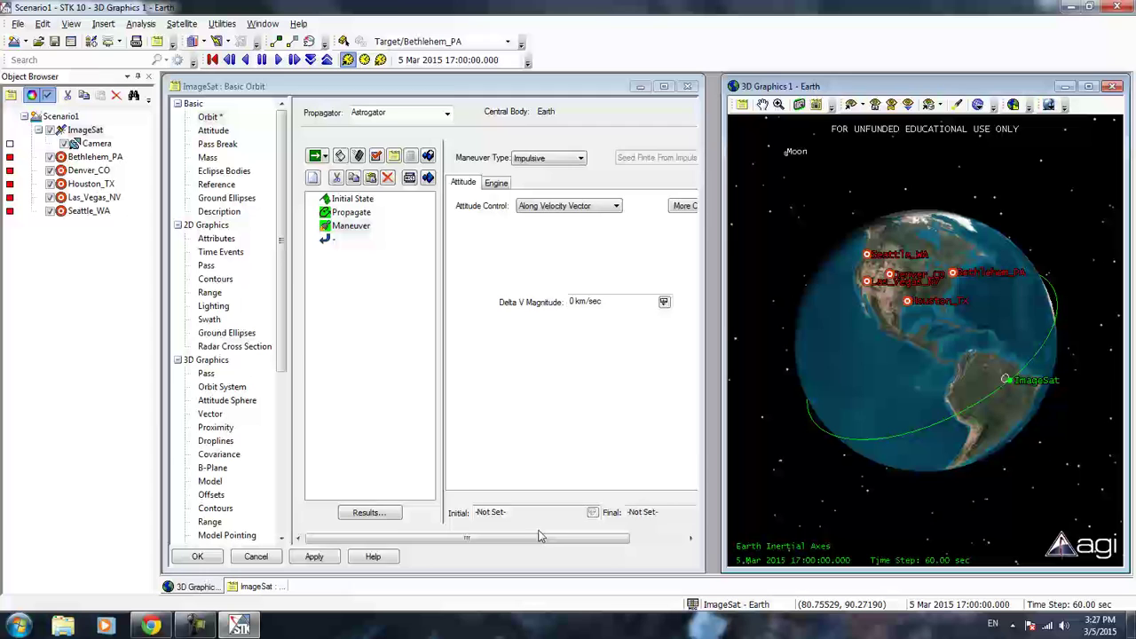
drag(537, 538, 579, 536)
click(518, 300)
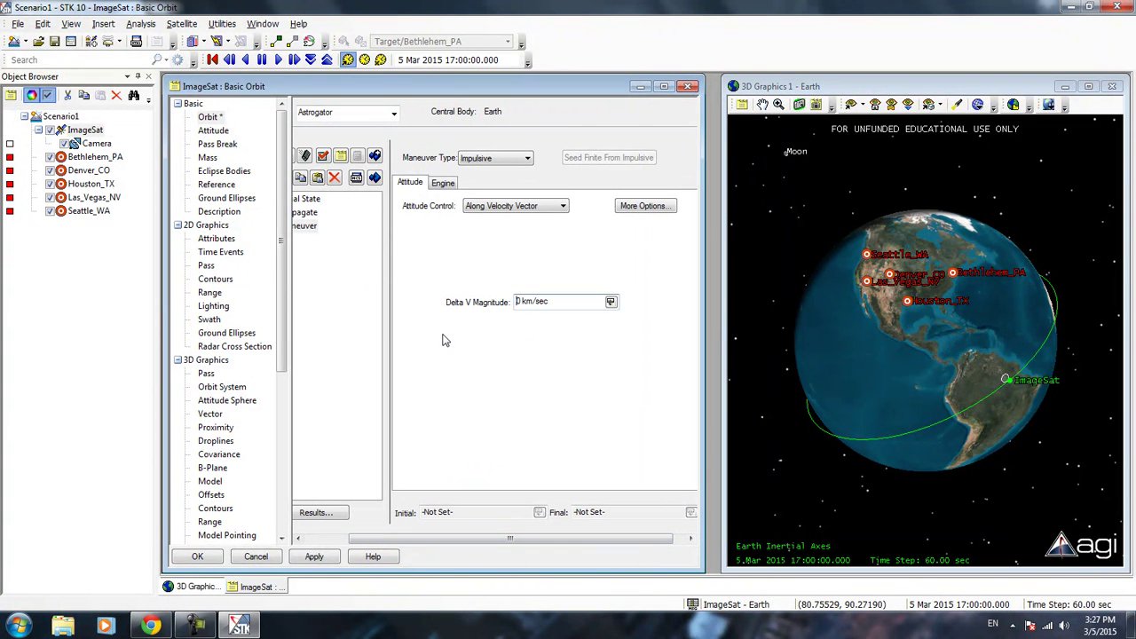
key(Delete)
text(1)
Compare the maneuver's engine settings by switching its type to Finite and back to Impulsive
click(497, 159)
click(477, 180)
click(440, 184)
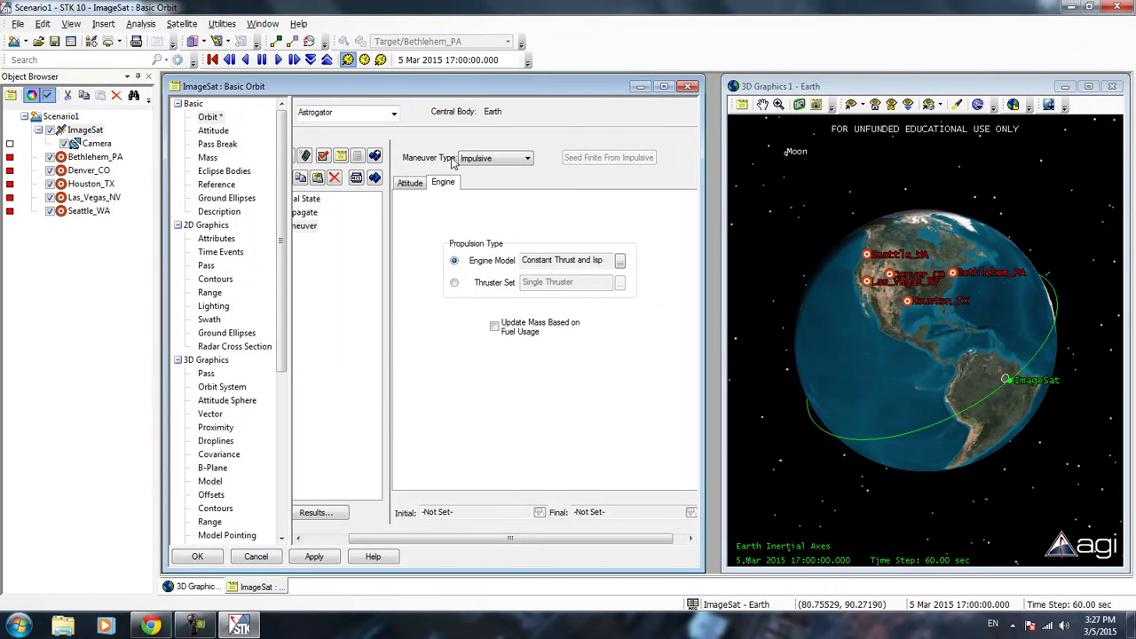
click(480, 158)
click(484, 179)
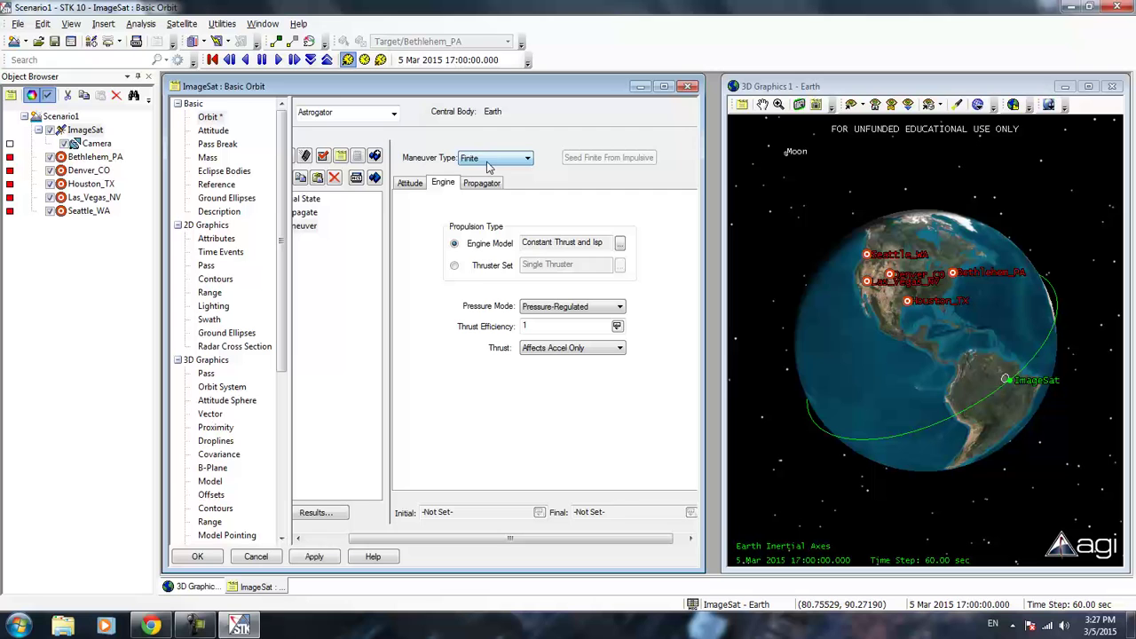
click(495, 159)
click(477, 169)
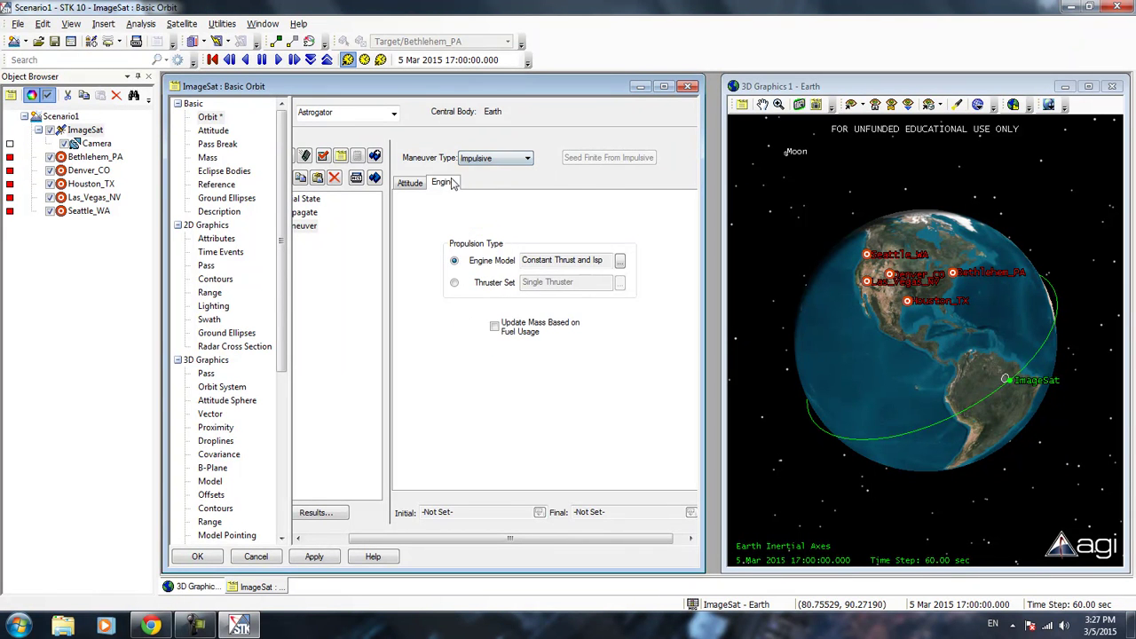
click(413, 183)
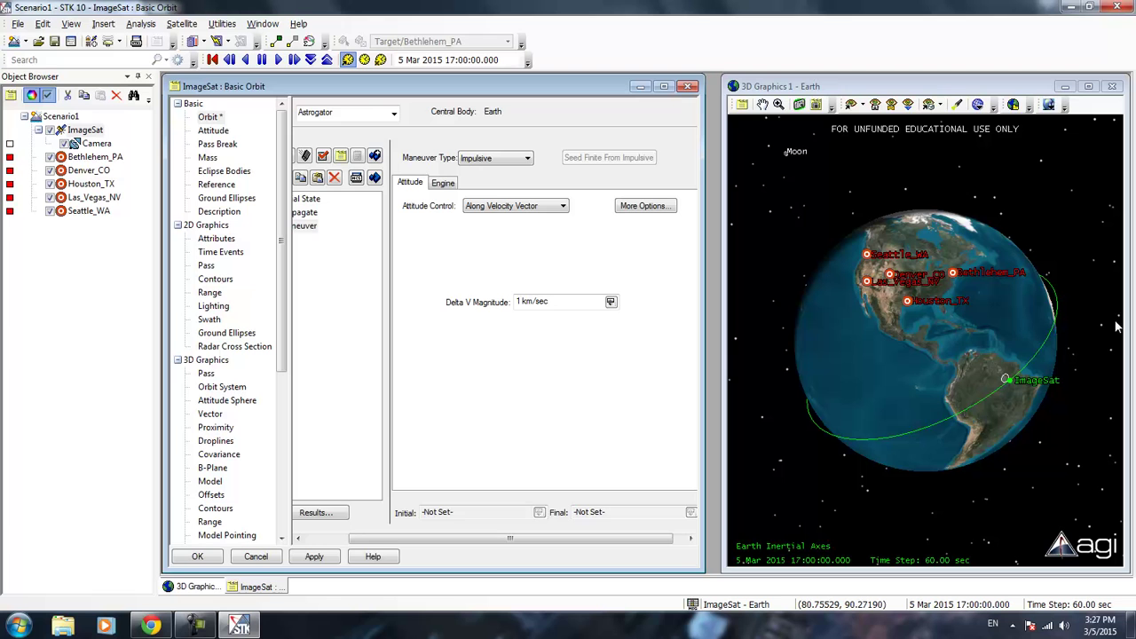
Switch the maneuver type to Finite to examine its propagator and stopping conditions, and return it to Impulsive
scroll(488, 183, left, 3)
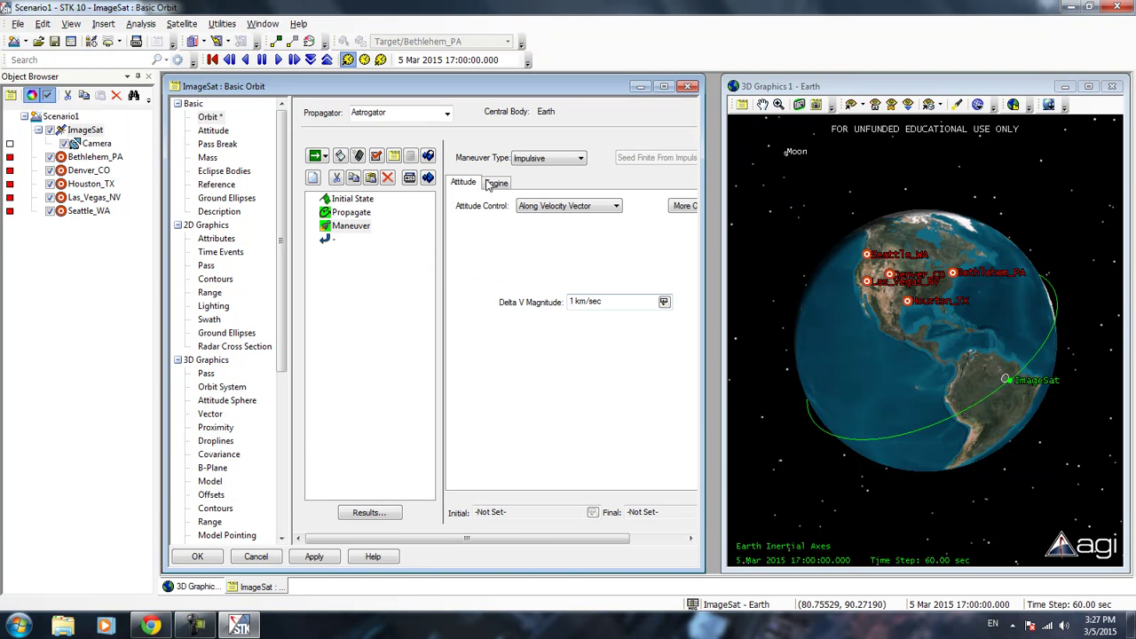
click(540, 158)
click(544, 171)
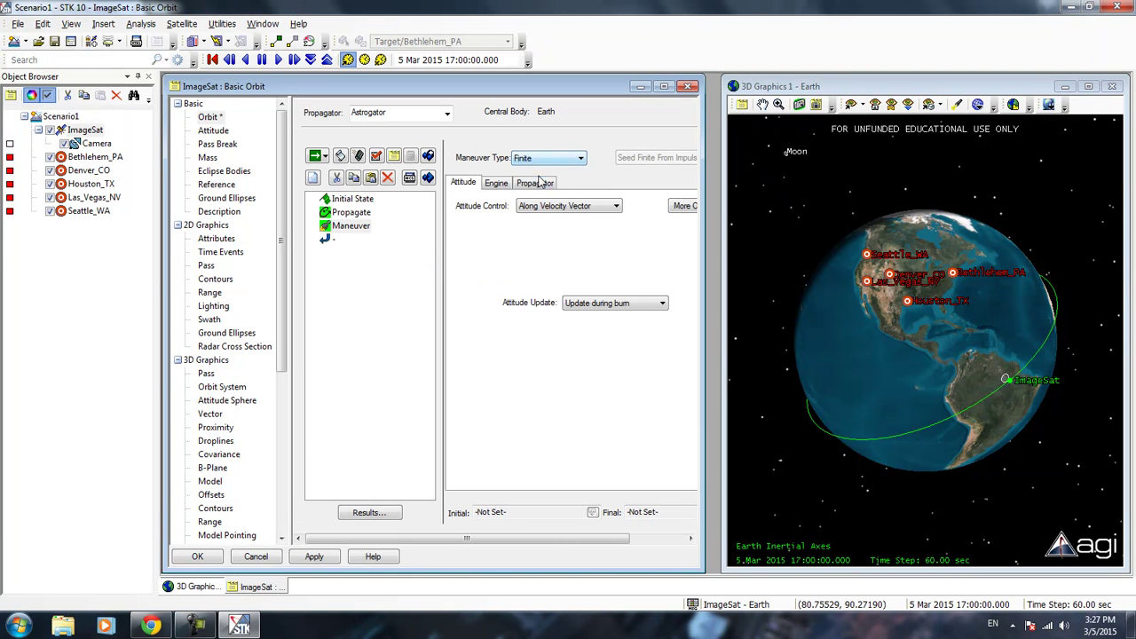
click(535, 182)
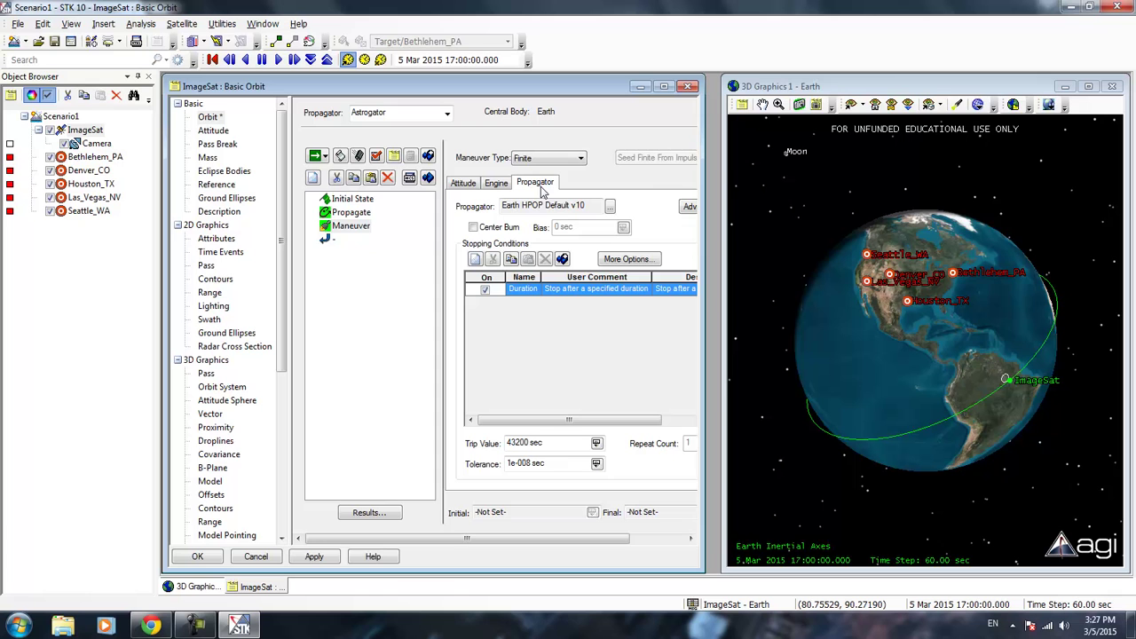
click(554, 158)
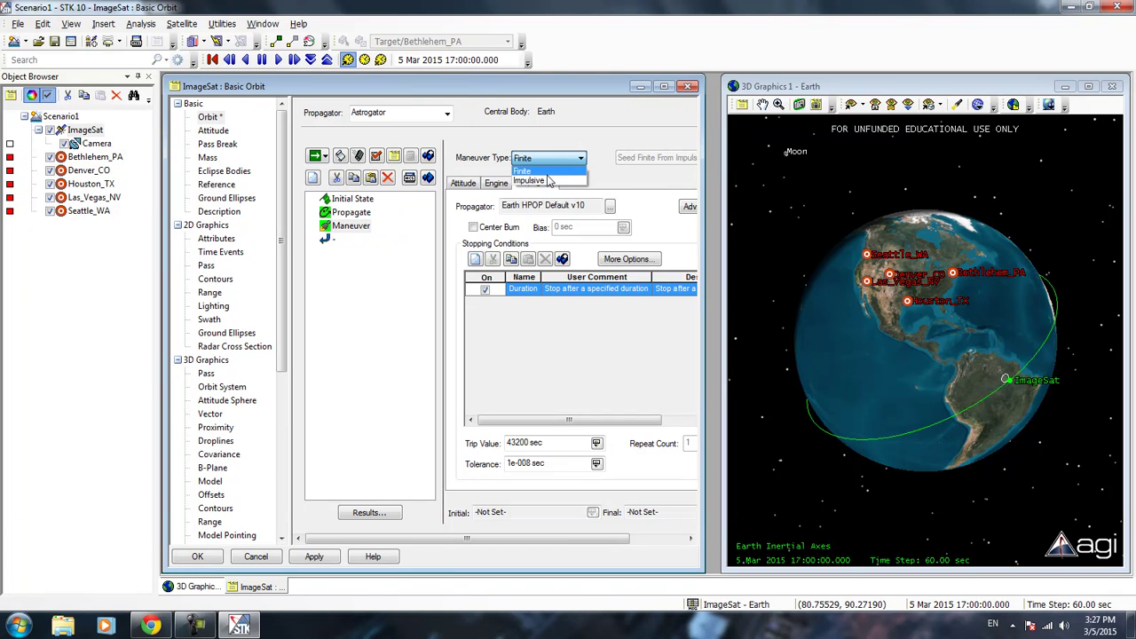
click(546, 182)
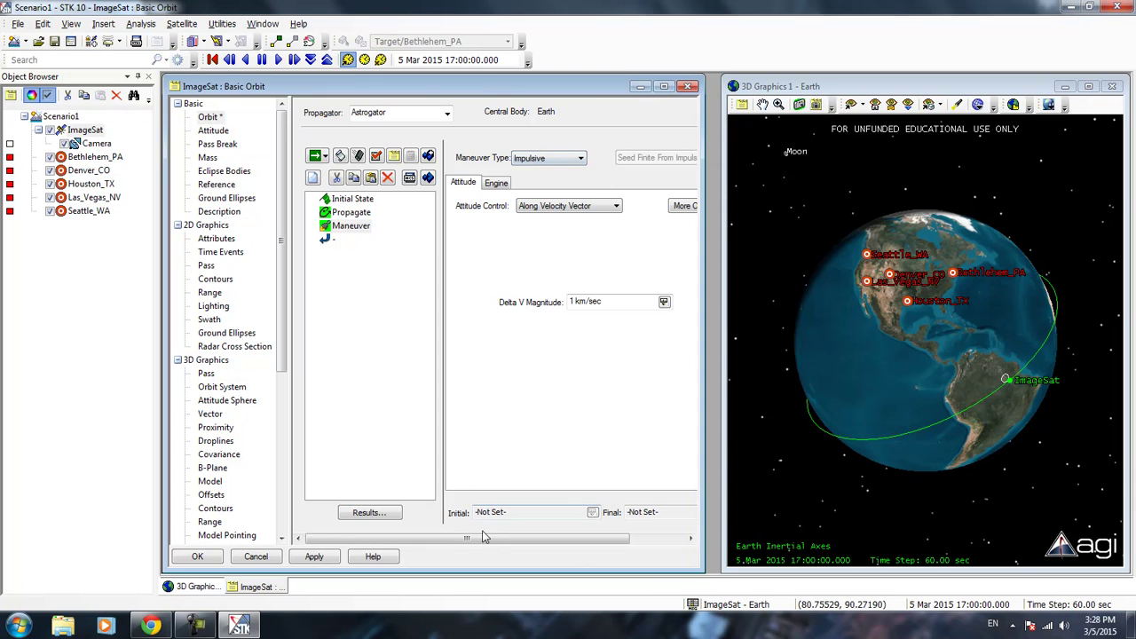
Examine the engine models available for the impulsive maneuver without changing the selection
drag(485, 537, 459, 459)
click(496, 182)
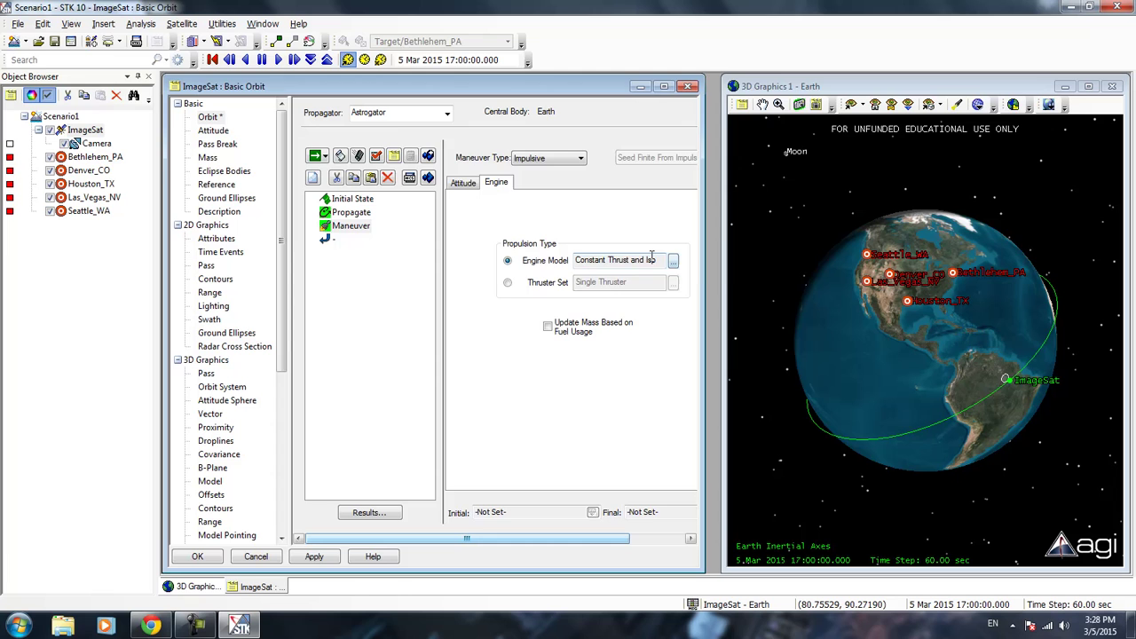
click(673, 260)
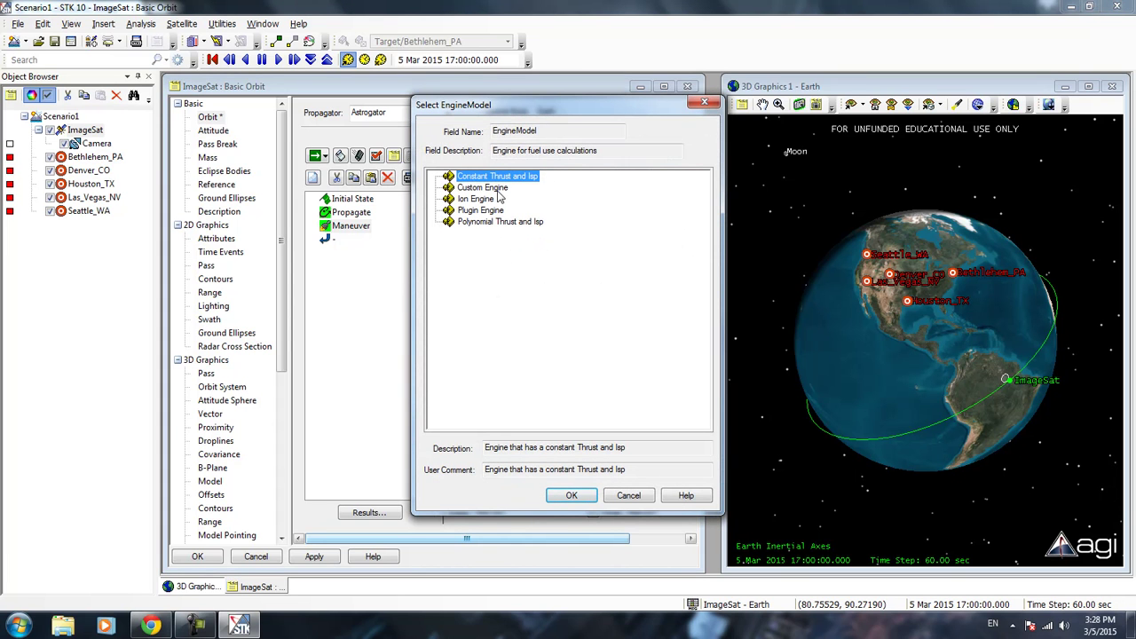
click(628, 496)
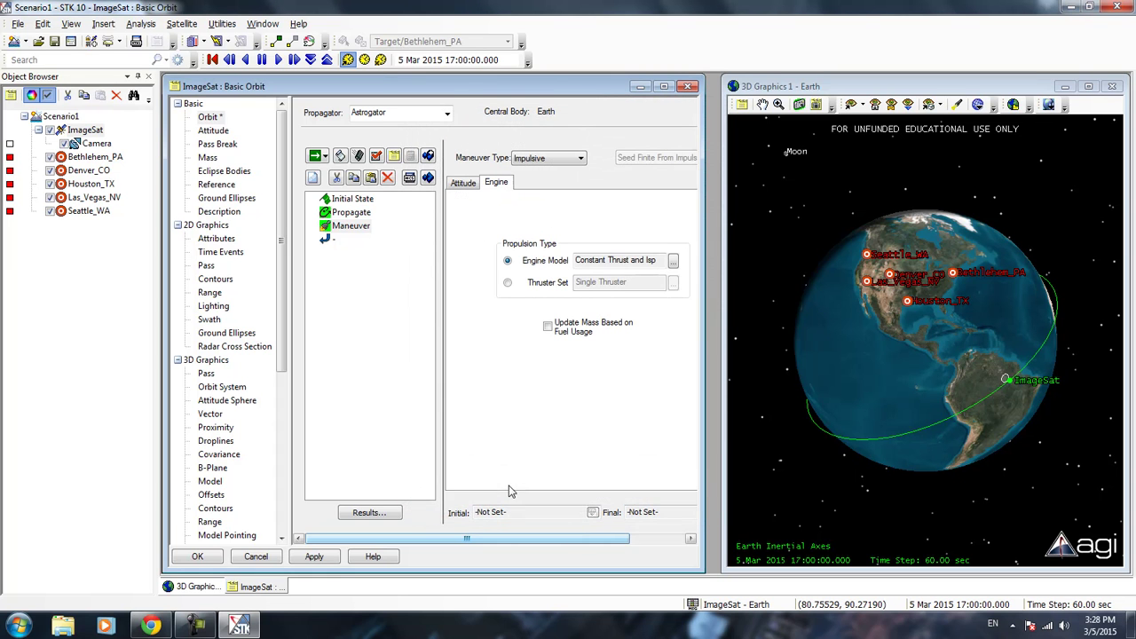
Examine the parameters of the Constant Thrust and Isp engine model in the Component Browser and close it
click(222, 24)
click(265, 76)
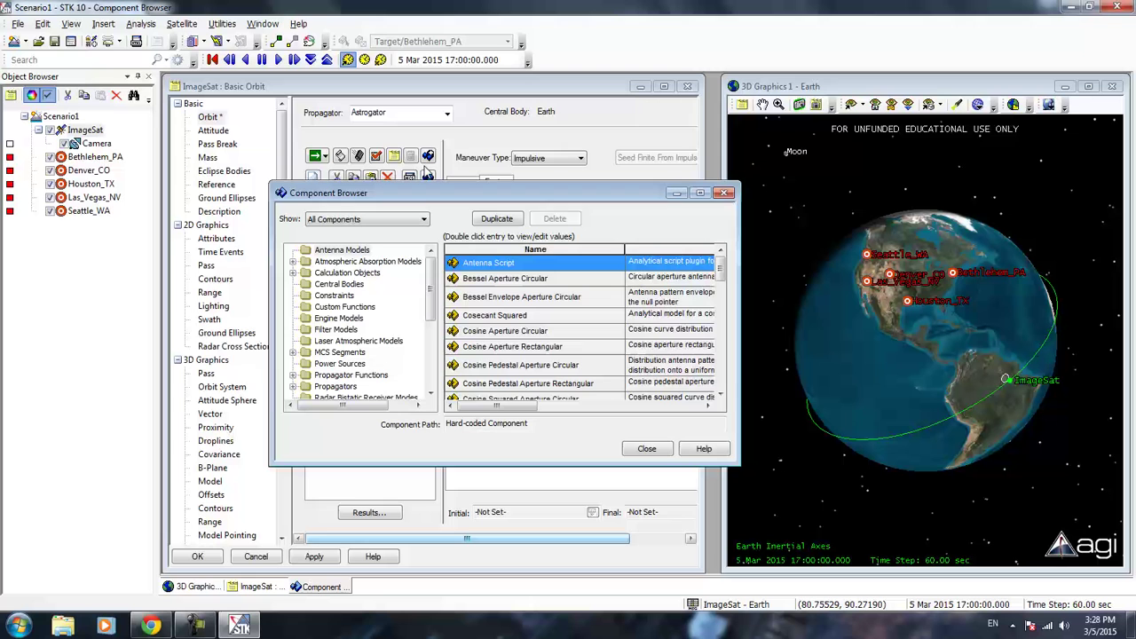
click(338, 318)
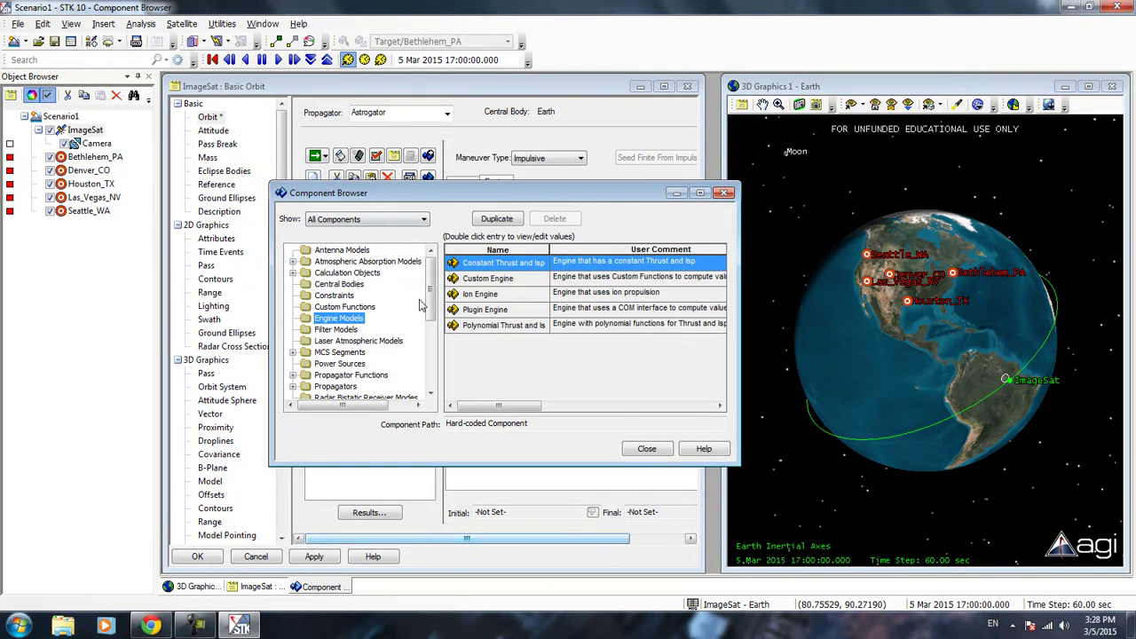
double_click(506, 263)
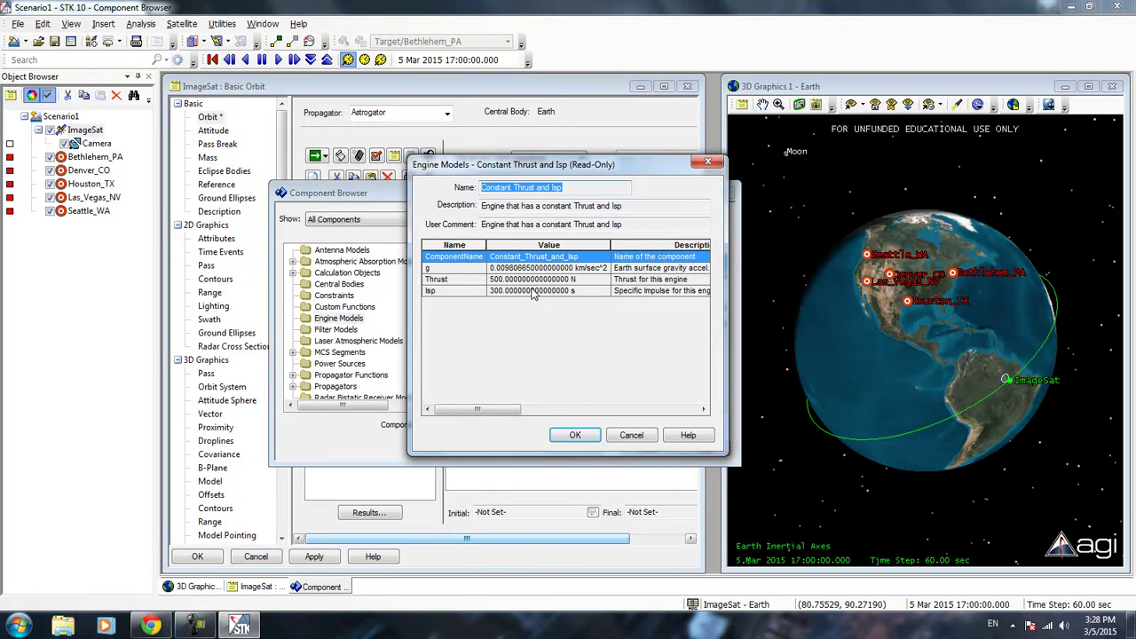
click(632, 435)
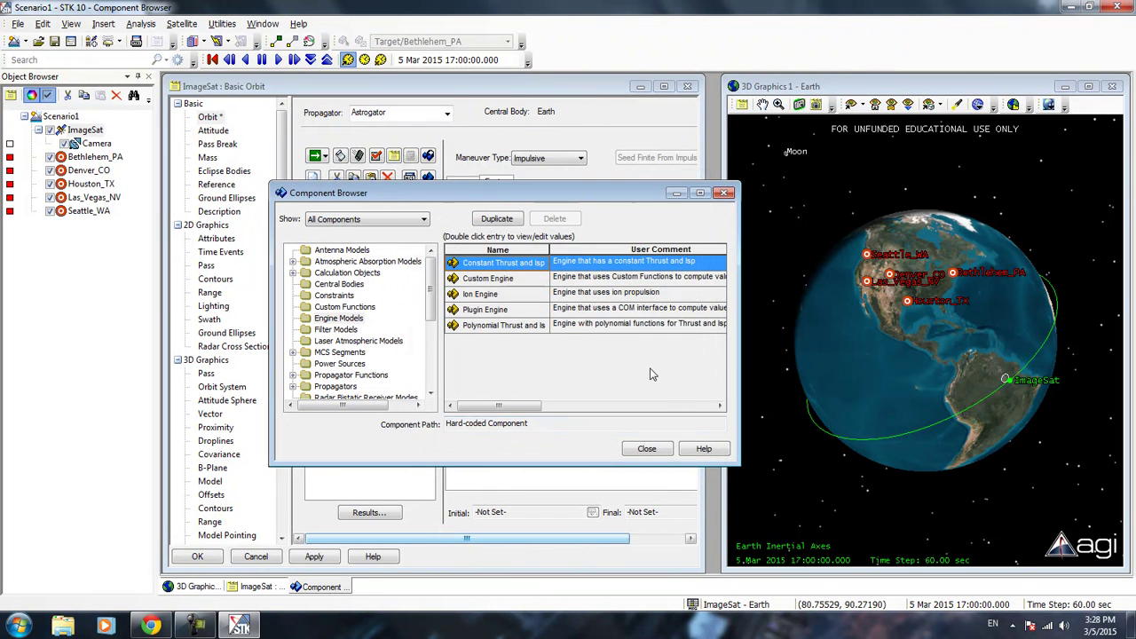
click(646, 448)
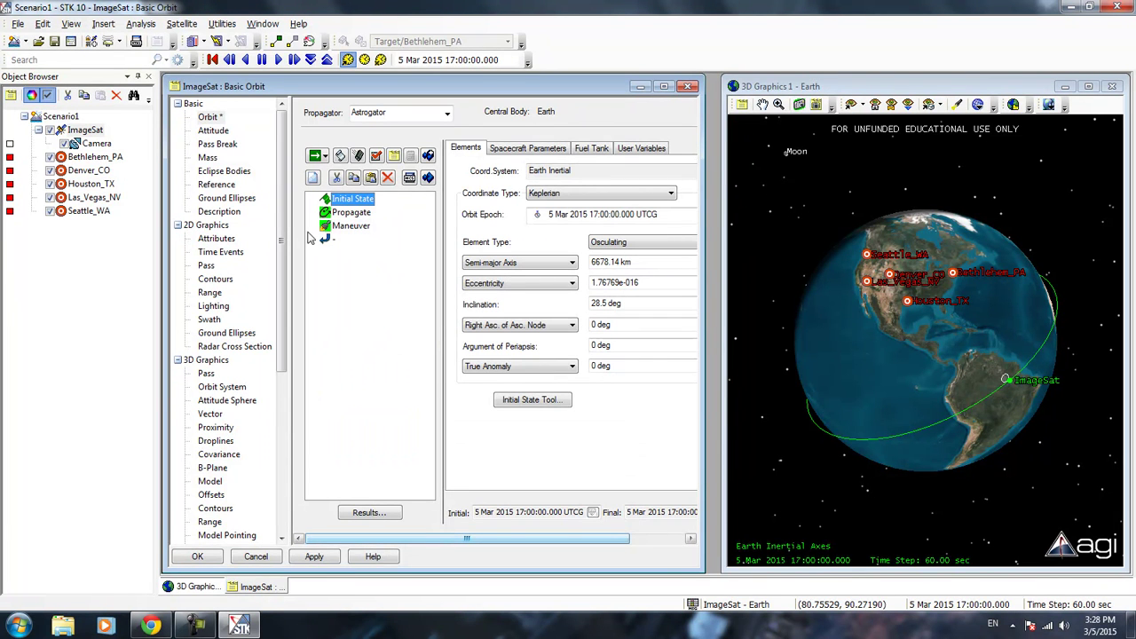
Examine the Initial State segment's spacecraft parameters, fuel tank values and user variables
click(536, 147)
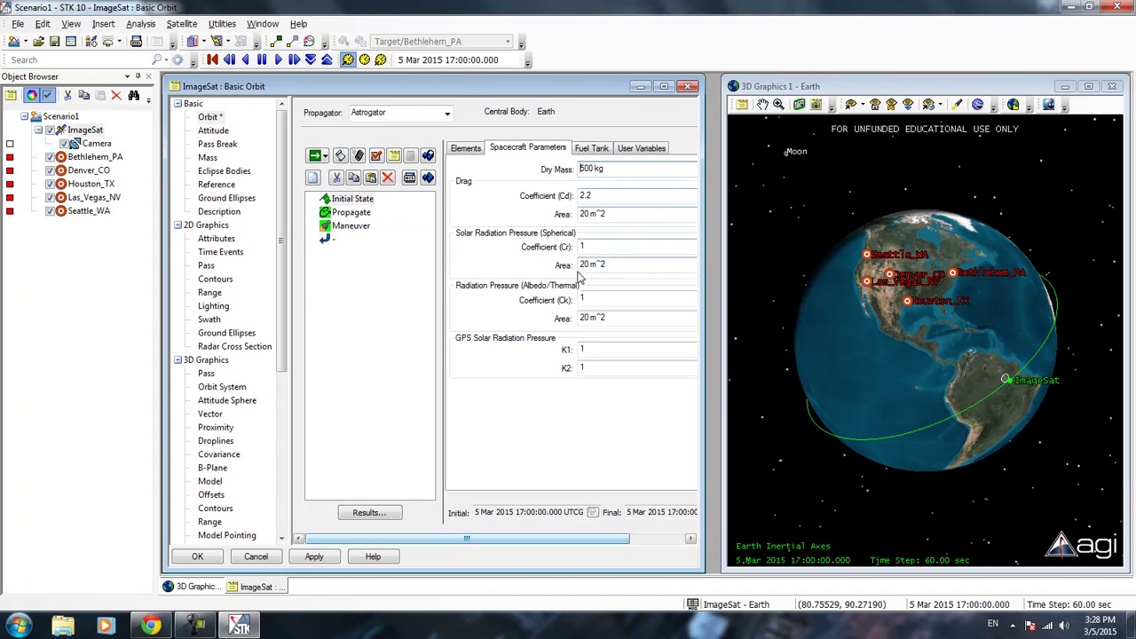
click(590, 148)
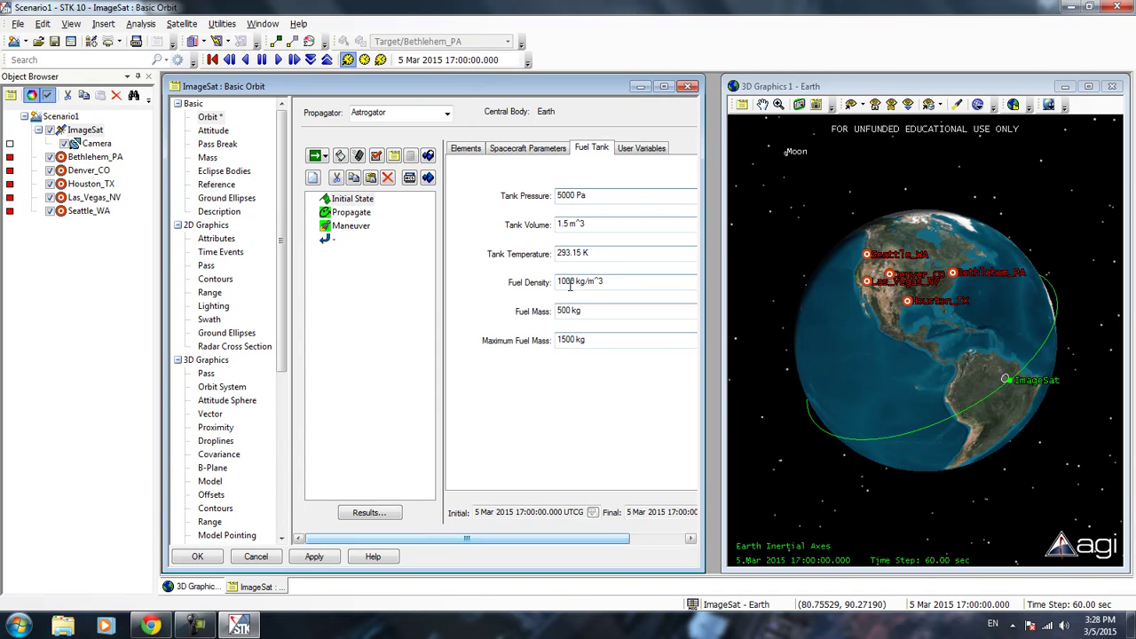
click(641, 148)
click(466, 149)
Change the Maneuver segment's color to gold
click(349, 227)
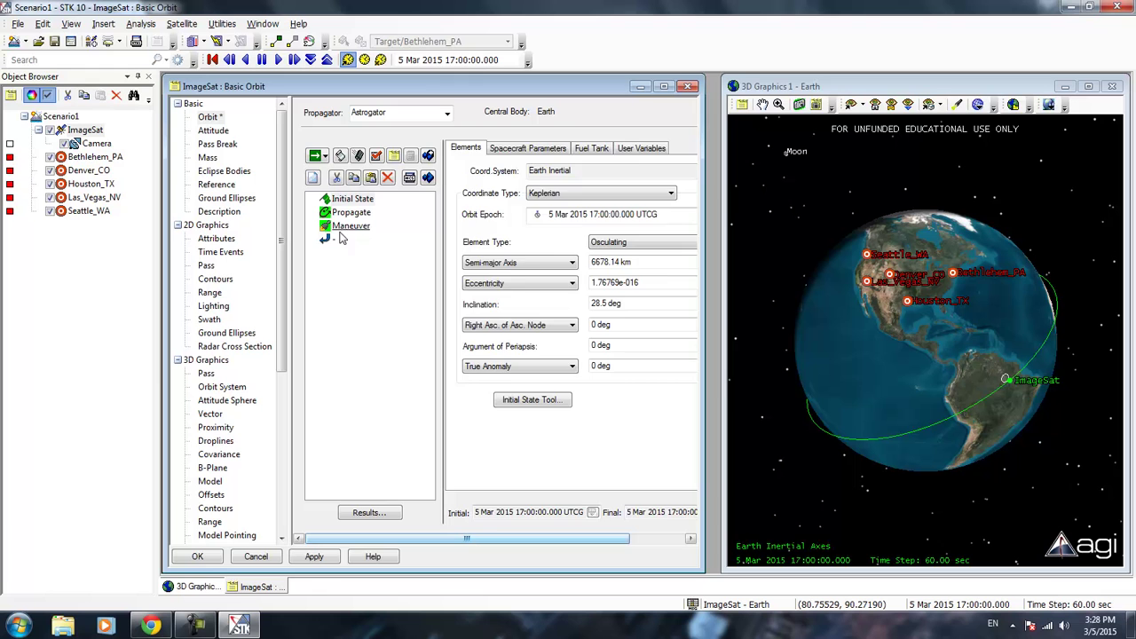
click(461, 183)
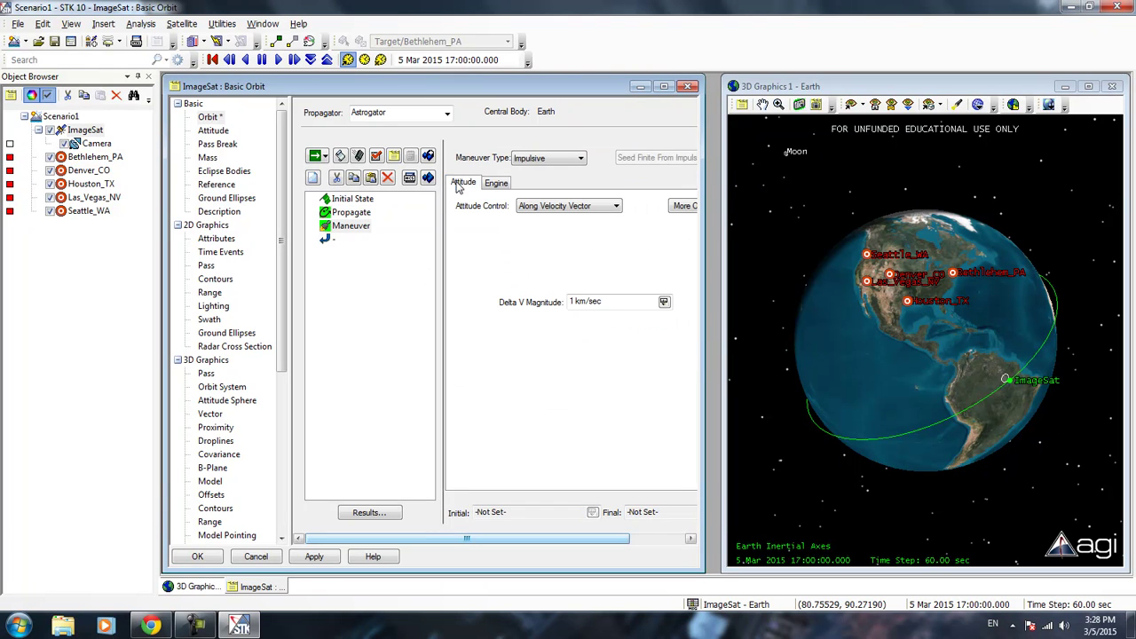
double_click(350, 227)
click(622, 253)
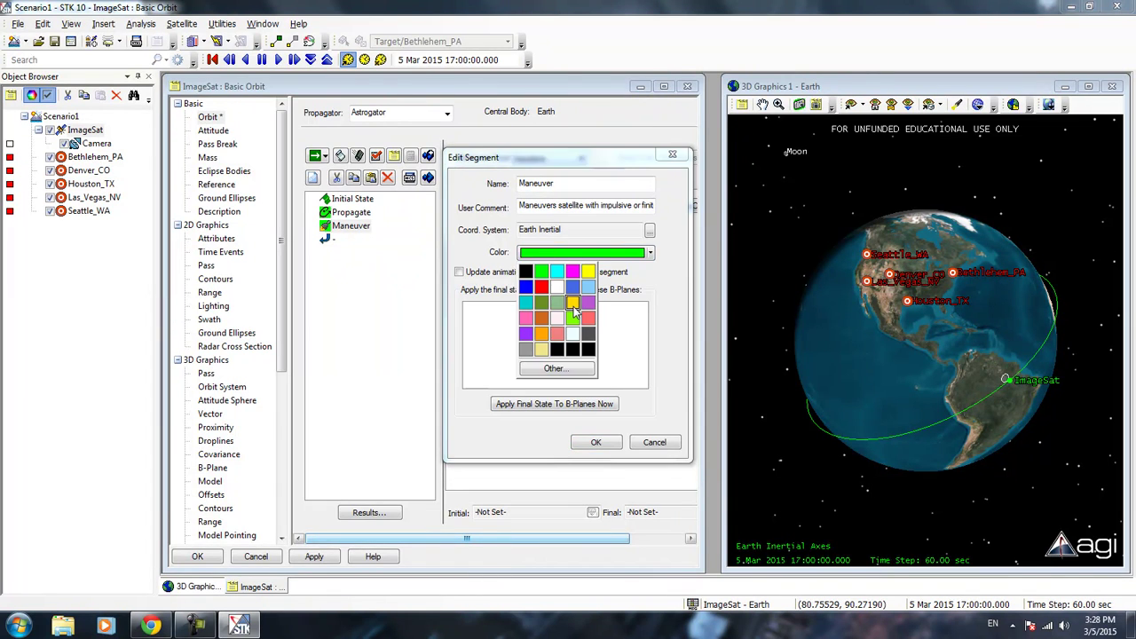
click(573, 311)
click(611, 443)
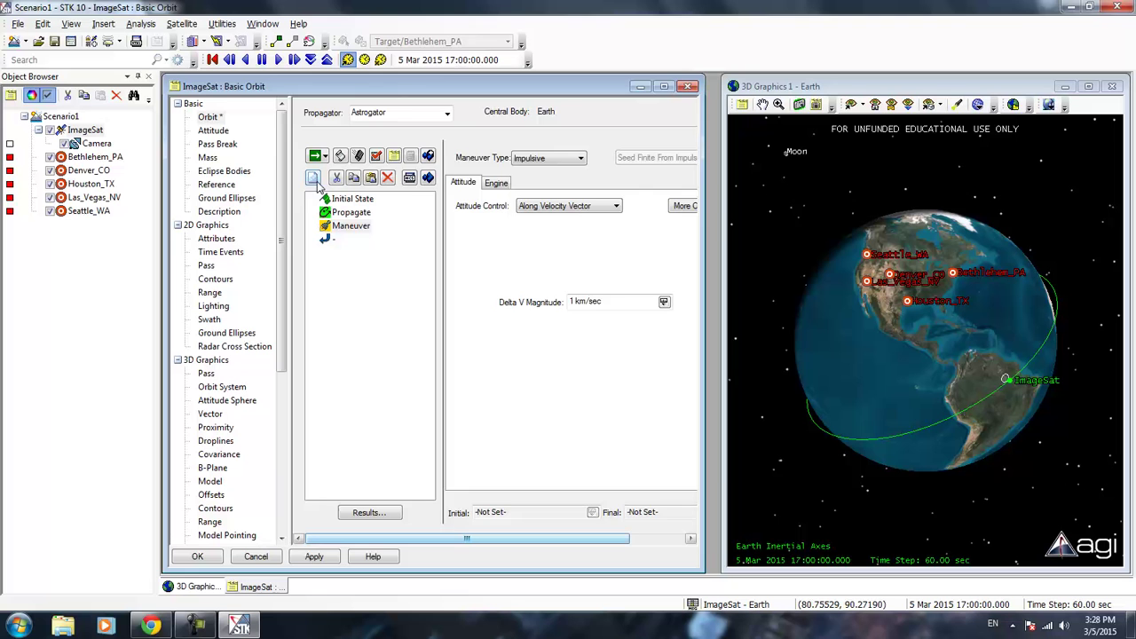
Add a second Propagate segment after the Maneuver segment and color it gold
click(314, 178)
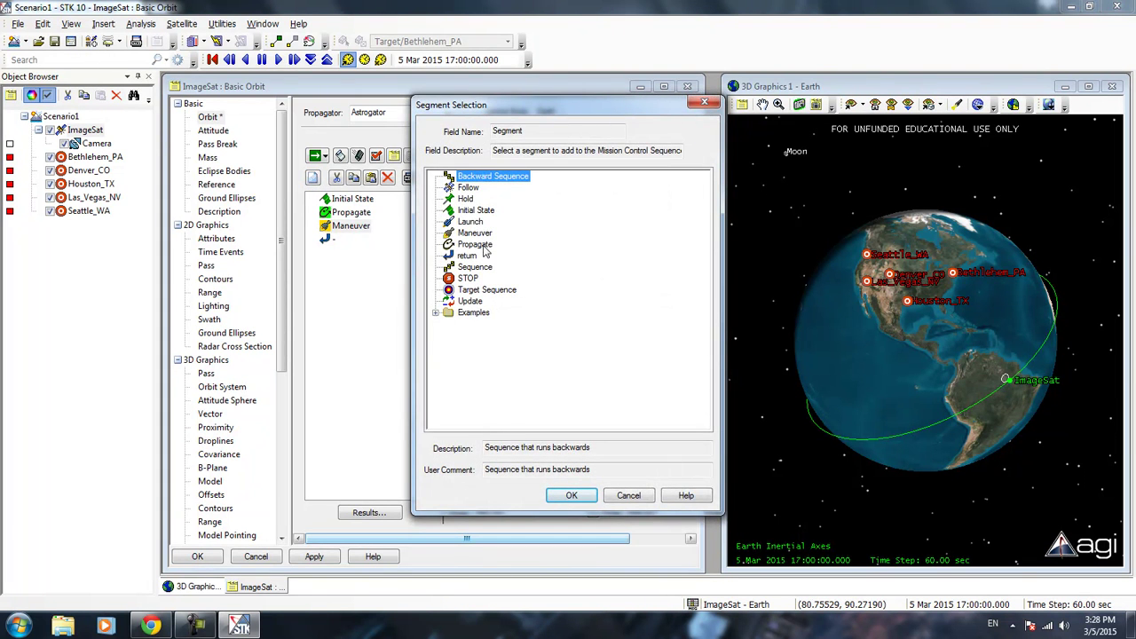
double_click(483, 249)
double_click(369, 244)
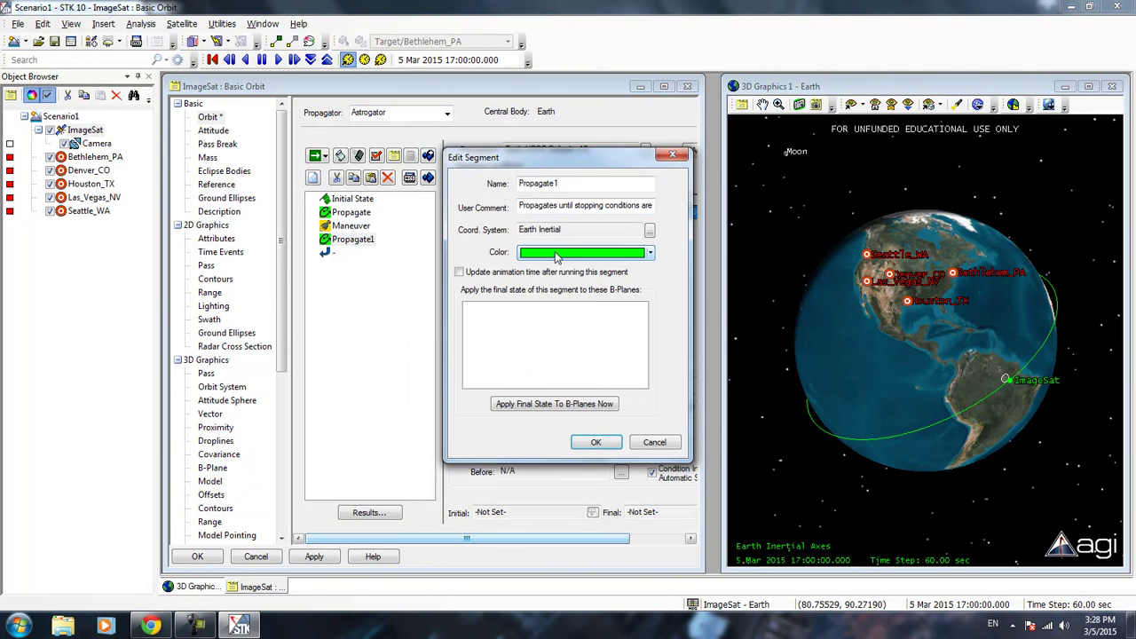
click(556, 256)
click(566, 303)
click(596, 442)
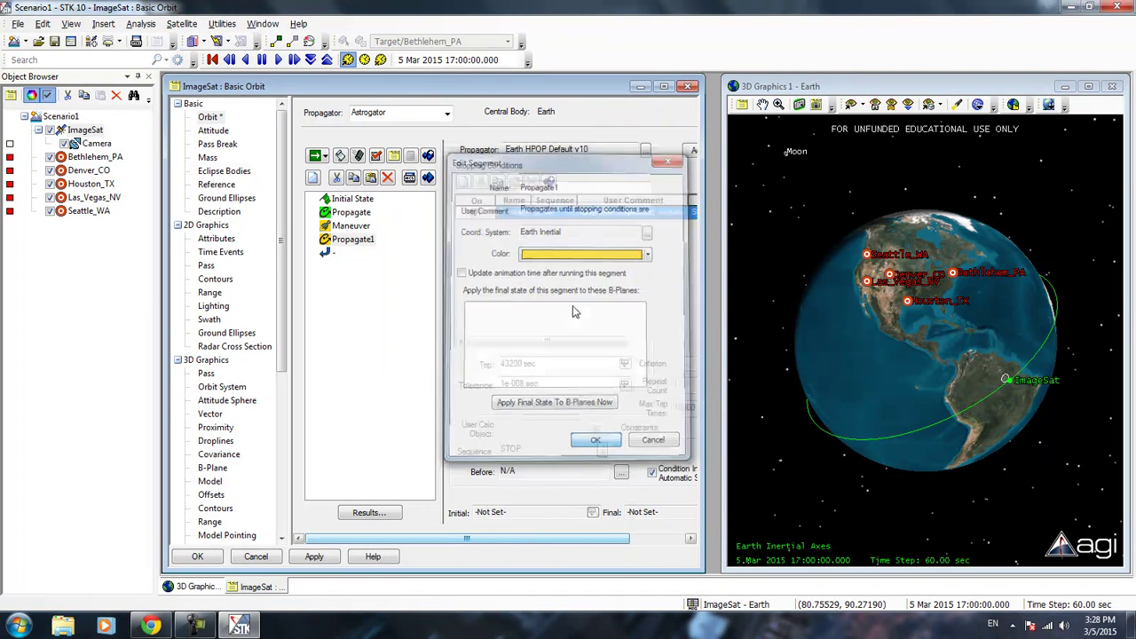
Add an Apoapsis stopping condition to the second Propagate segment and delete its Duration condition
click(463, 182)
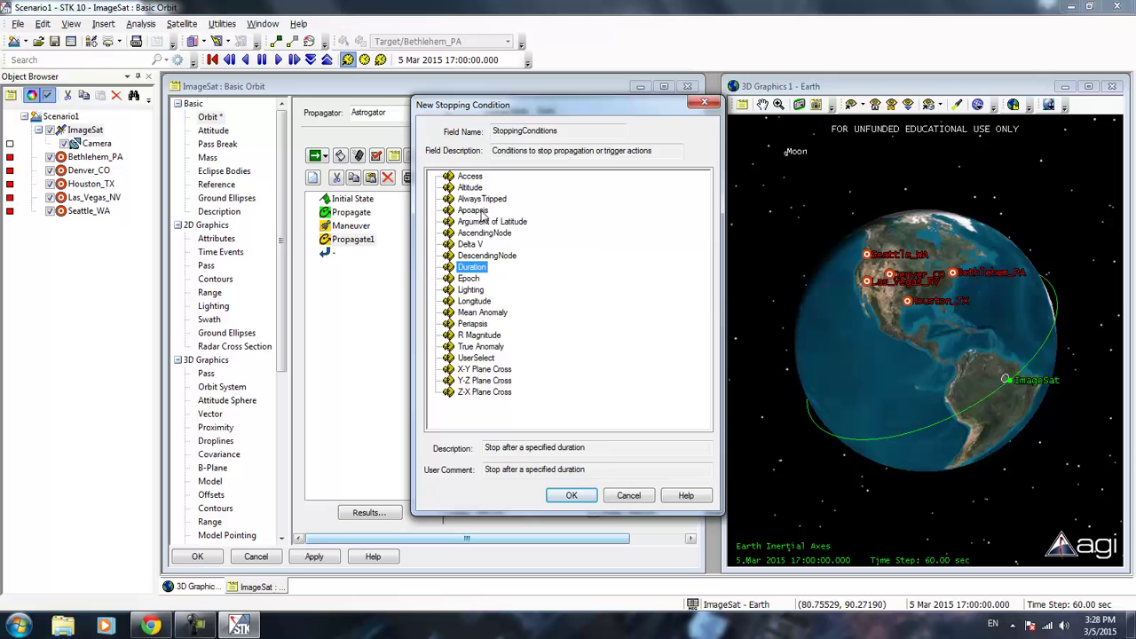
double_click(483, 215)
click(513, 214)
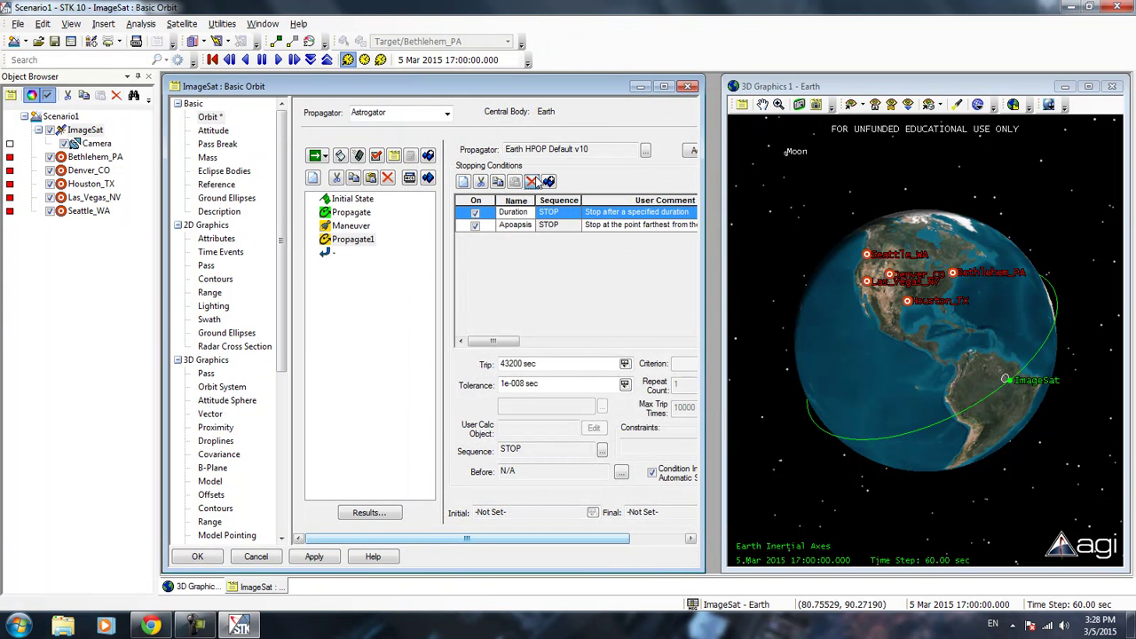
click(532, 181)
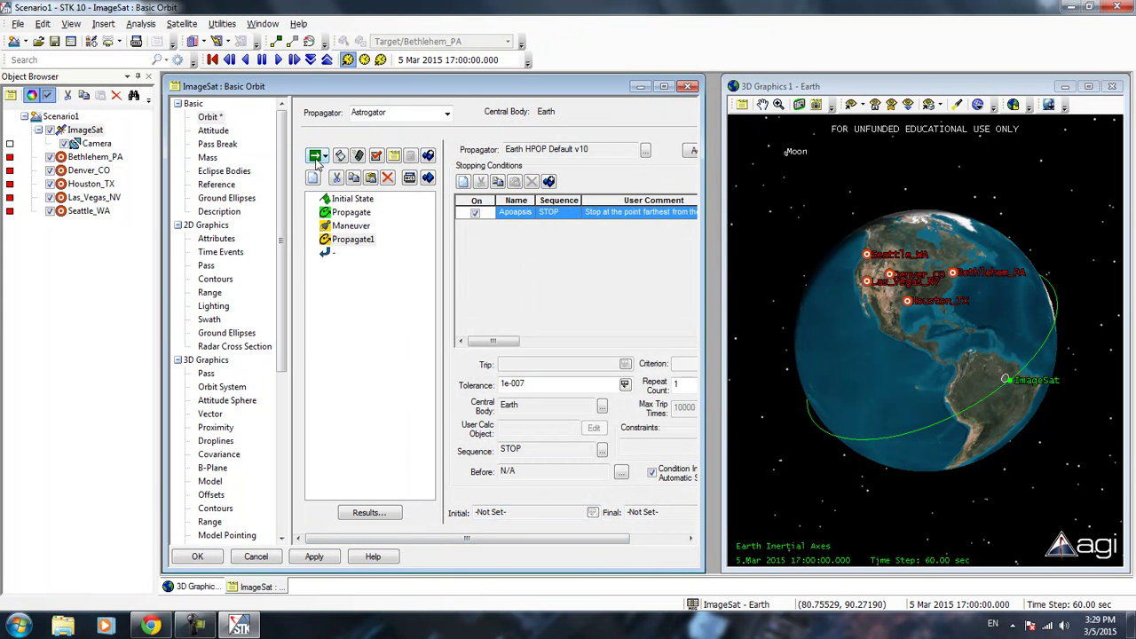
Run the mission control sequence, inspect the post-maneuver orbit in the 3D view and animate the scenario
click(316, 157)
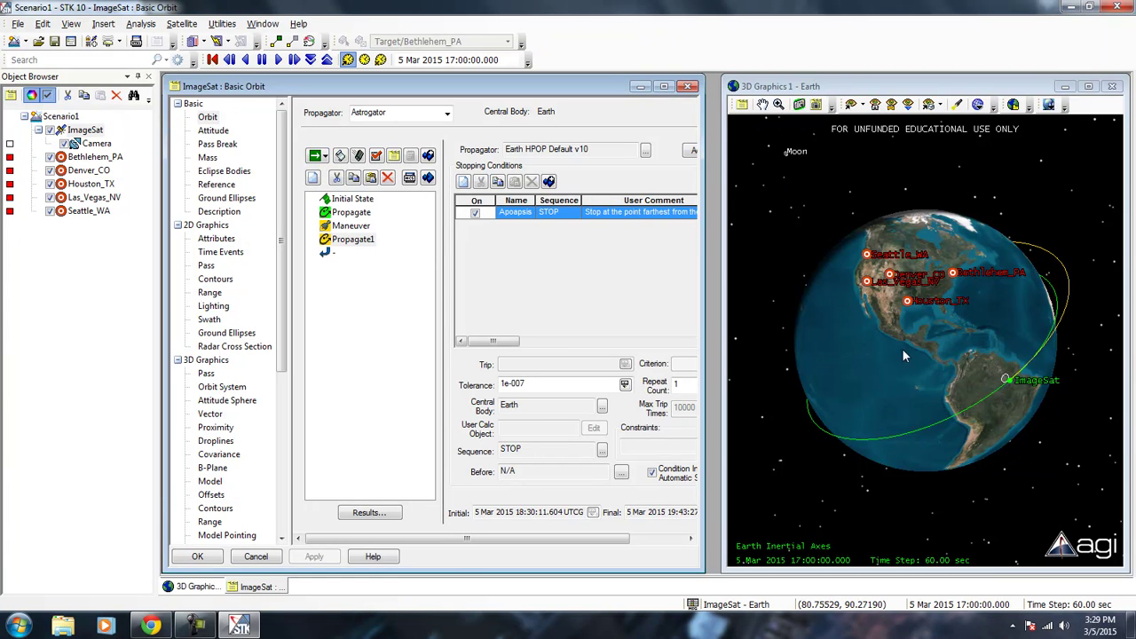
drag(902, 348, 860, 349)
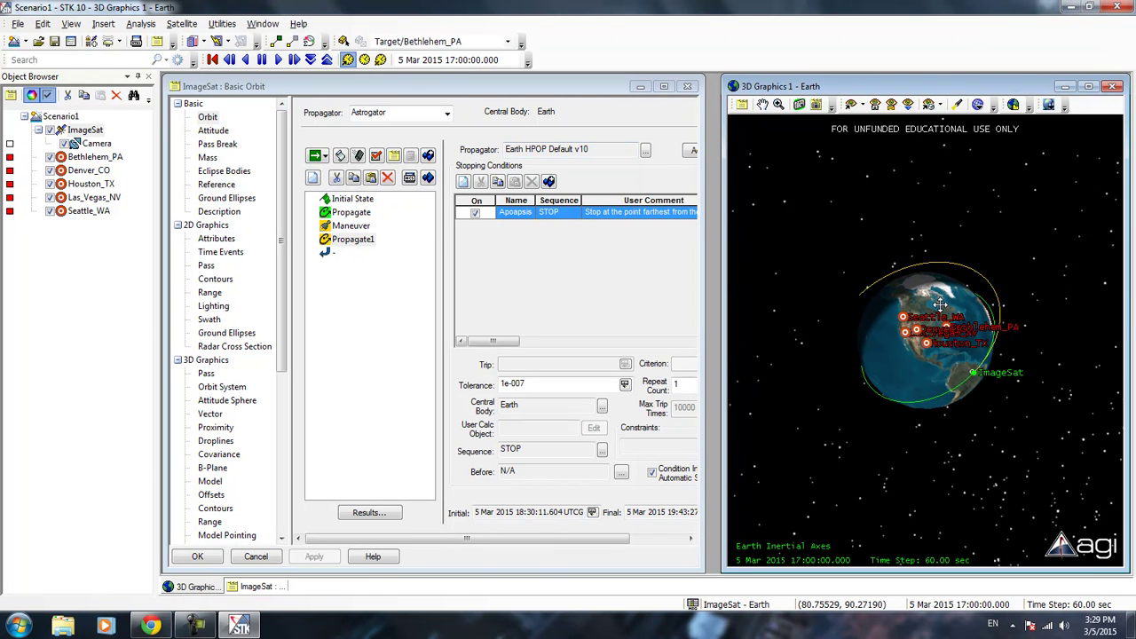
click(277, 62)
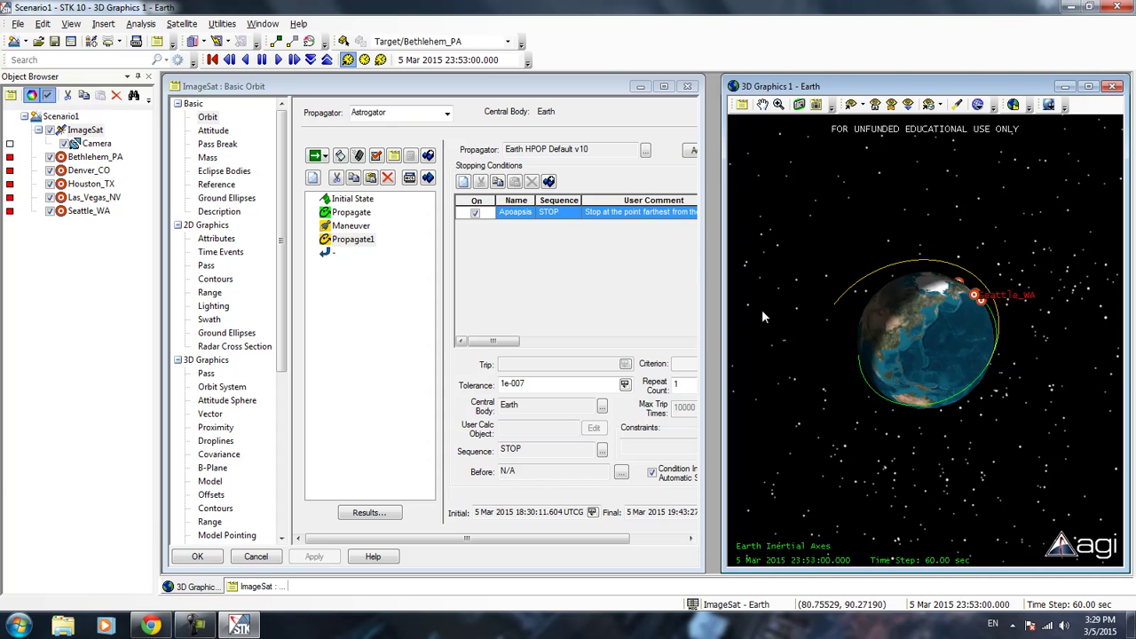
Add a second Maneuver segment after the Propagate1 segment and color it red
drag(832, 363, 859, 333)
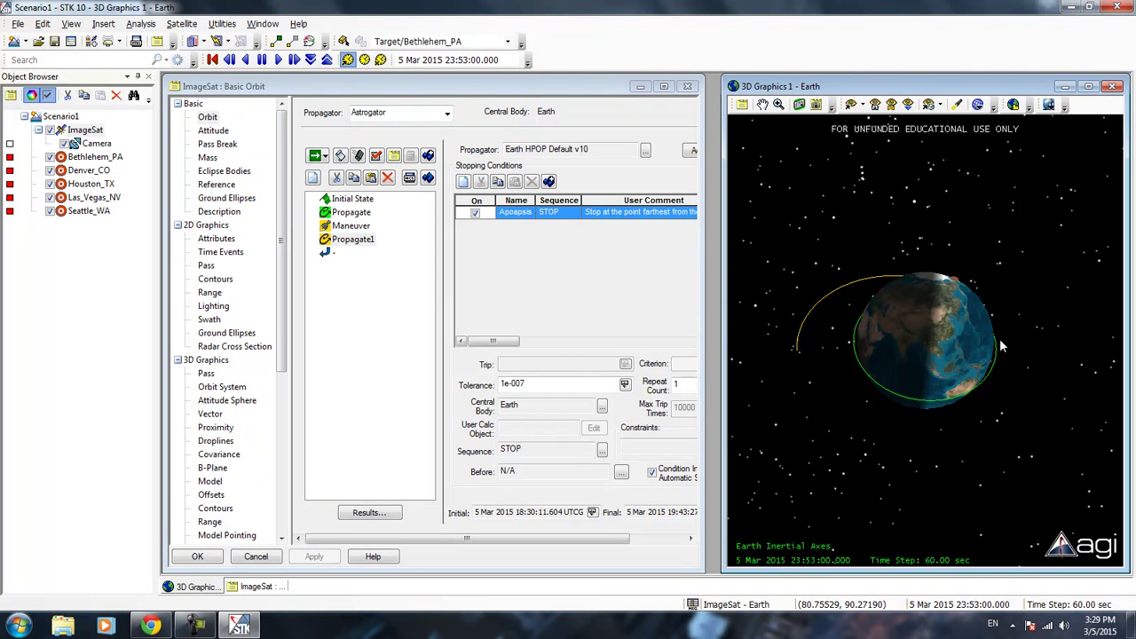
drag(1060, 329, 894, 313)
click(353, 240)
right_click(367, 240)
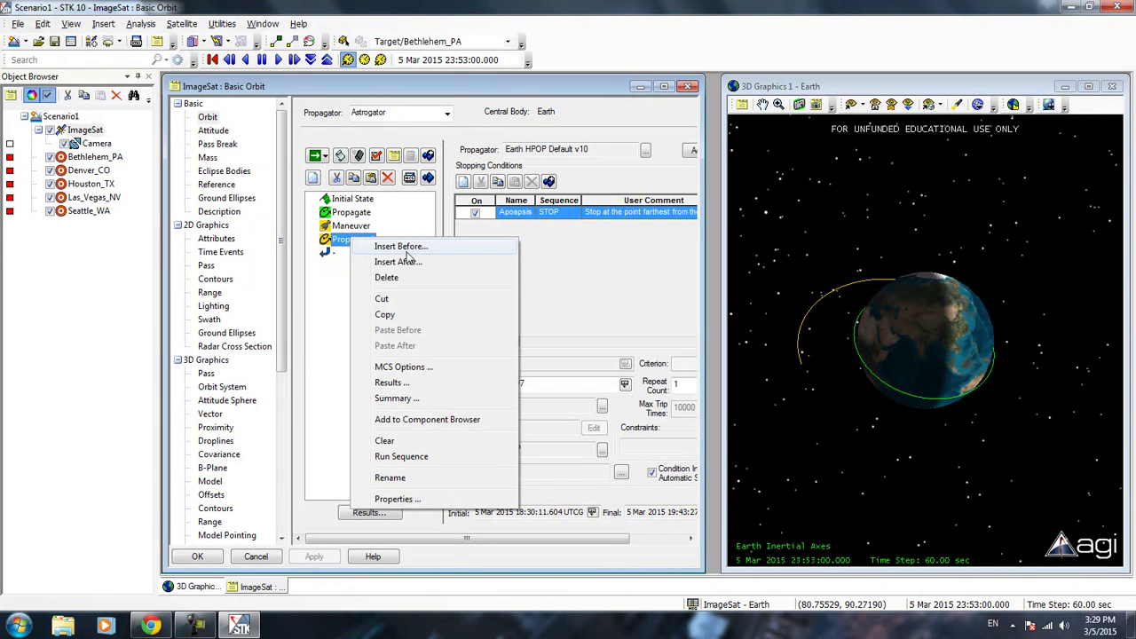
click(317, 179)
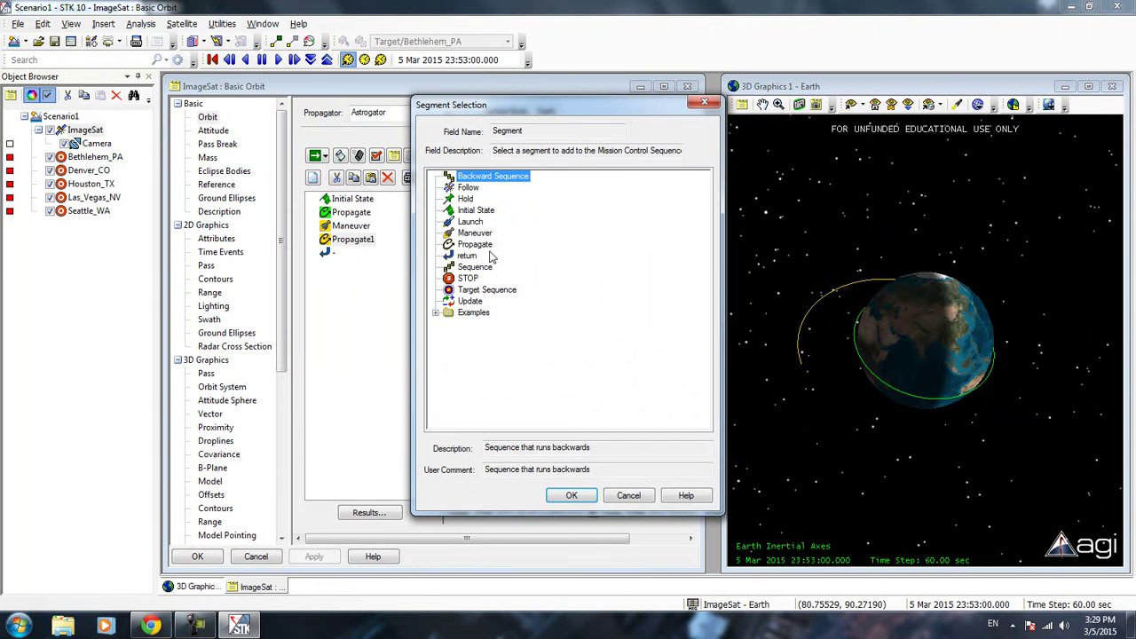
double_click(474, 232)
double_click(352, 252)
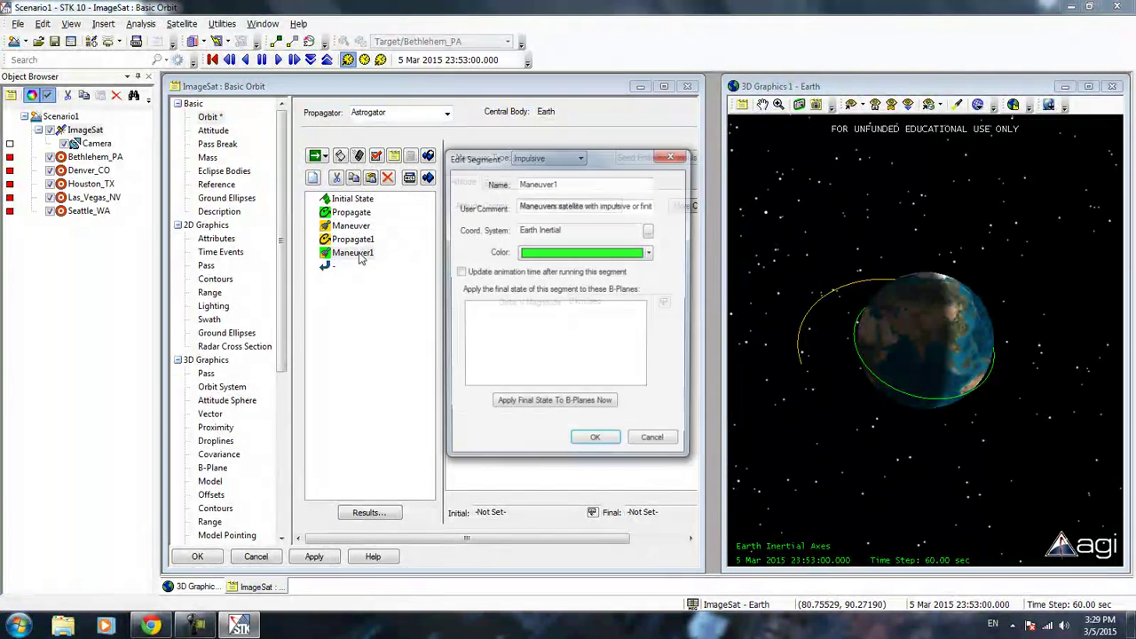
click(624, 252)
click(542, 288)
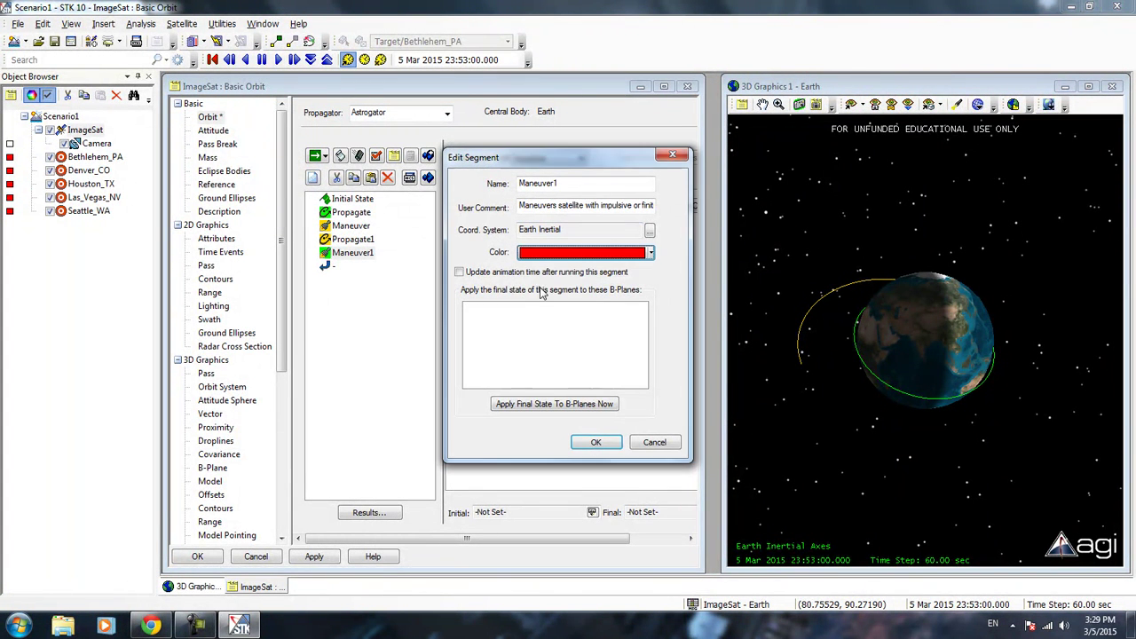
click(594, 442)
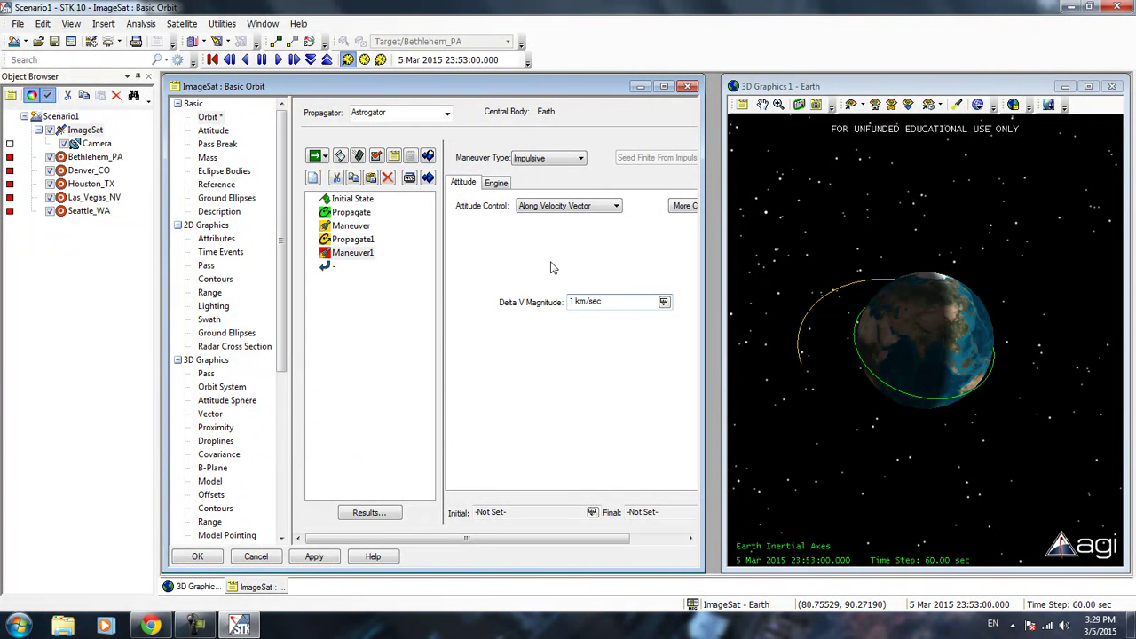
Add a third Propagate segment after the Maneuver1 segment and color it red
right_click(363, 262)
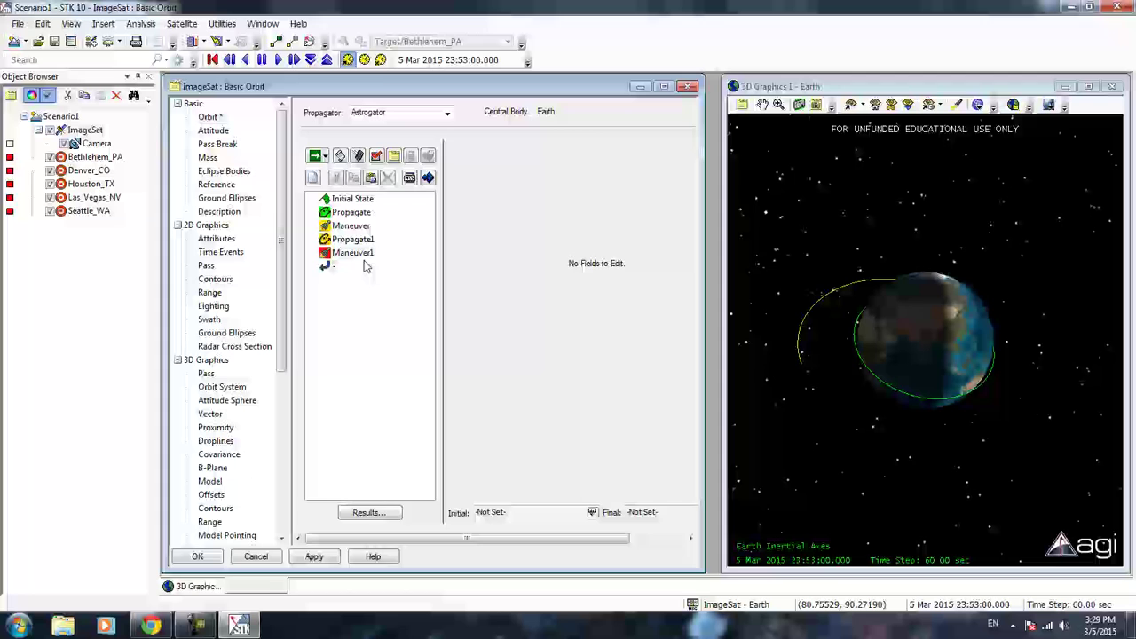
right_click(346, 253)
click(390, 274)
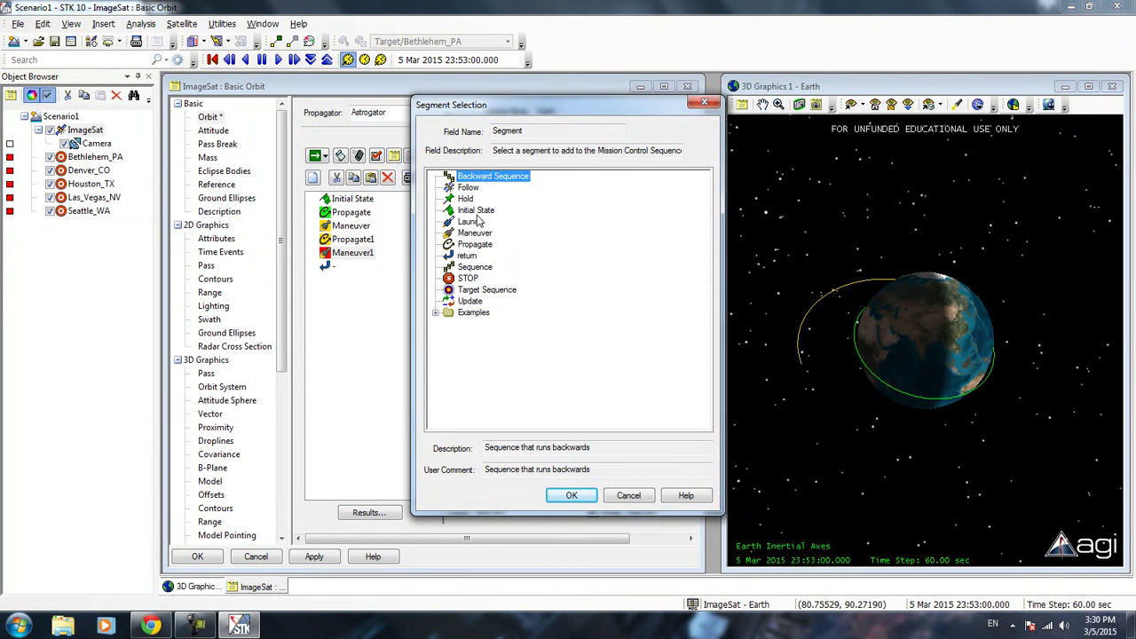
double_click(475, 244)
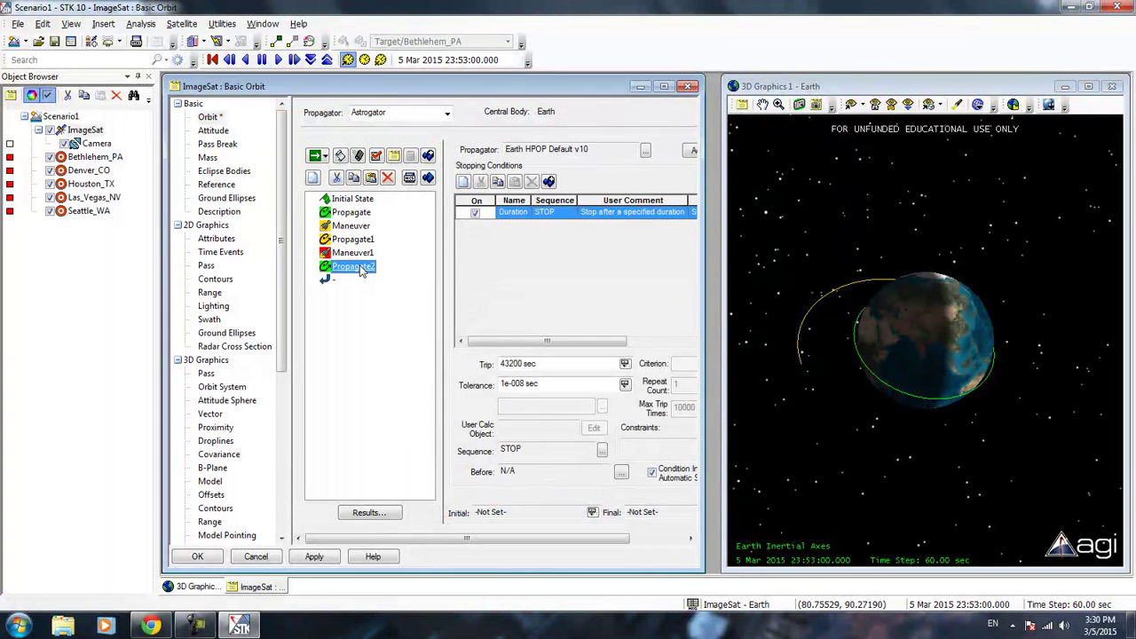
double_click(361, 269)
click(524, 253)
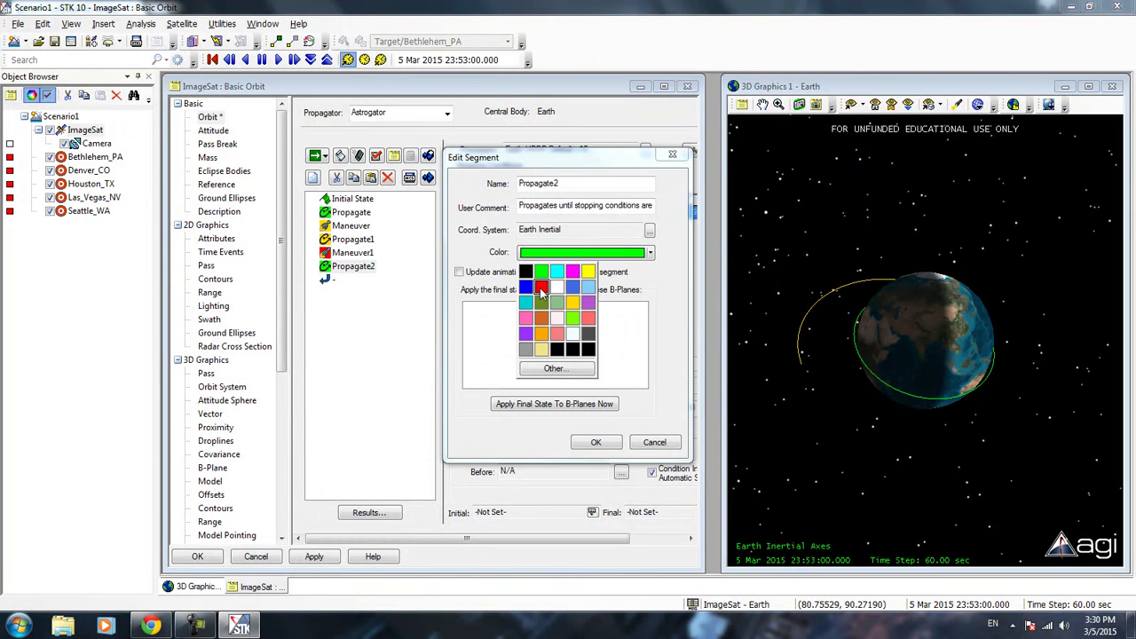
click(544, 293)
click(596, 442)
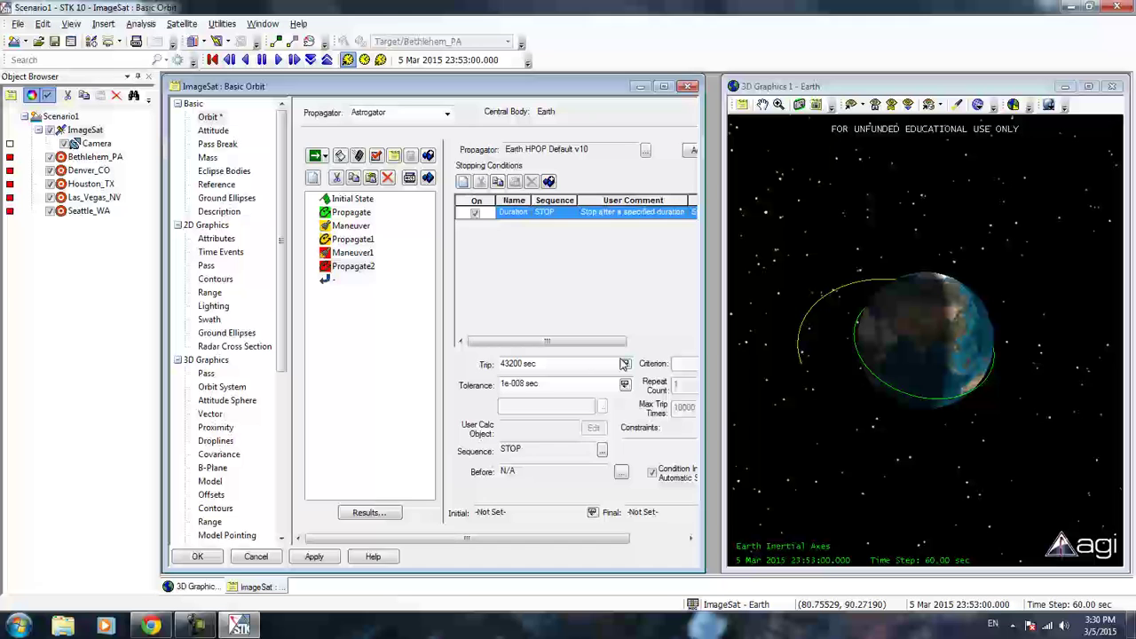
Add a Periapsis stopping condition to the third Propagate segment and delete its Duration condition
click(462, 182)
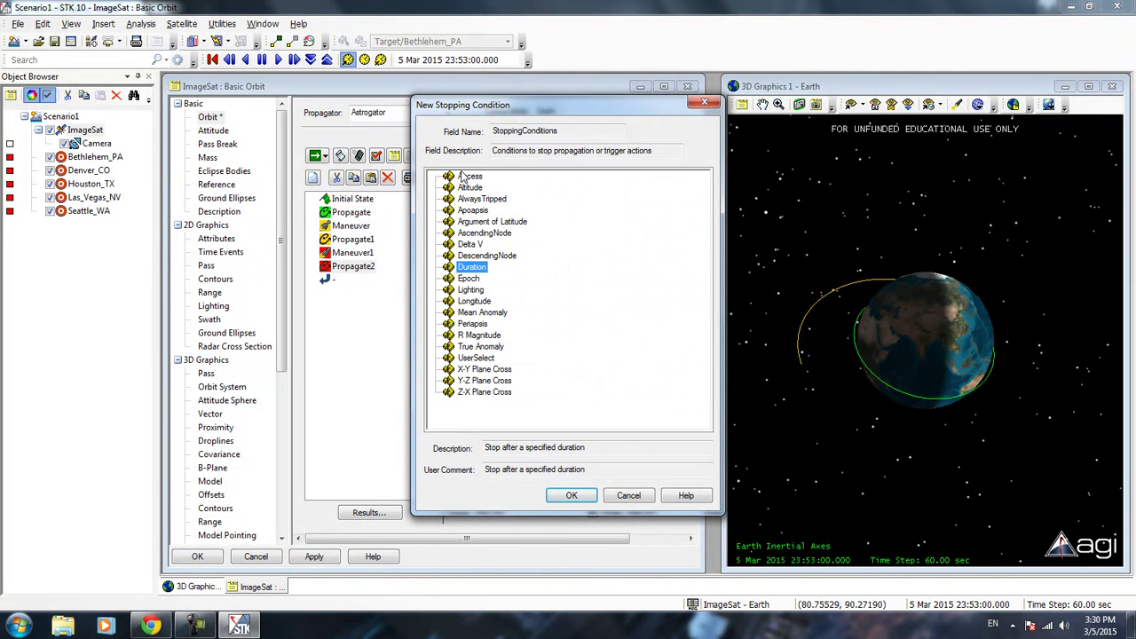
double_click(472, 323)
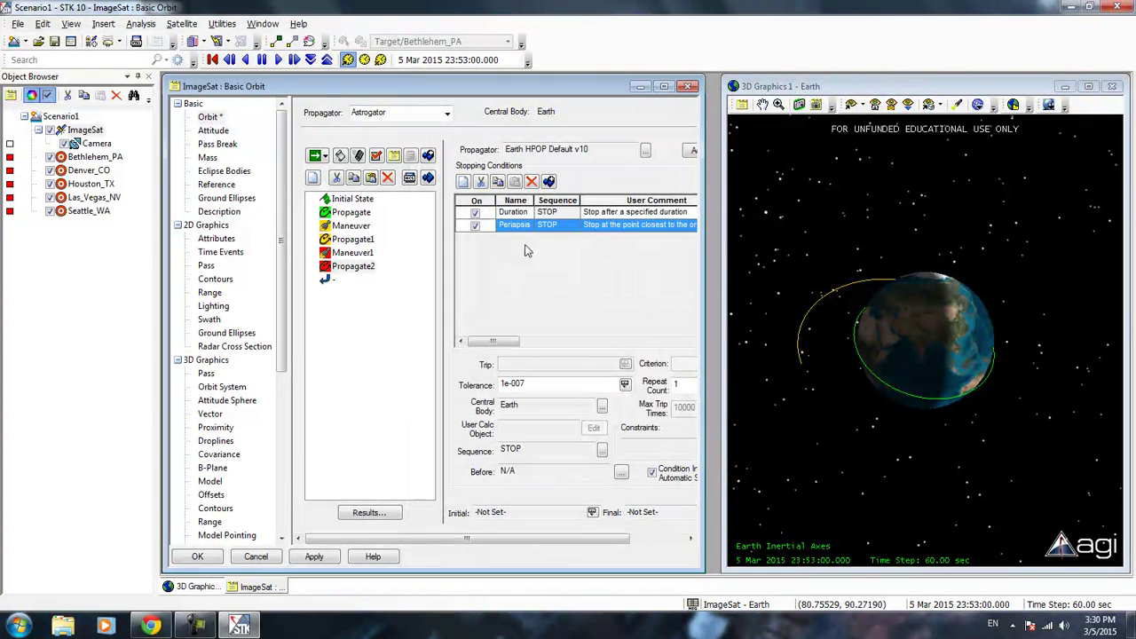
click(532, 182)
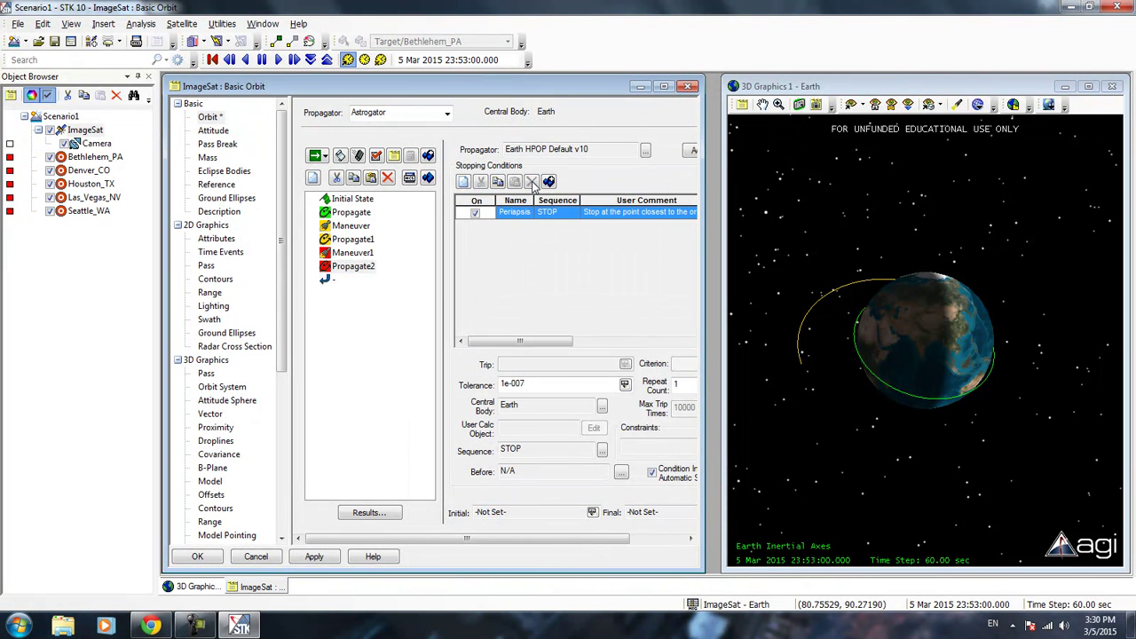
Run the mission control sequence, inspect the final orbit in the 3D view, and reset and animate the scenario
click(316, 156)
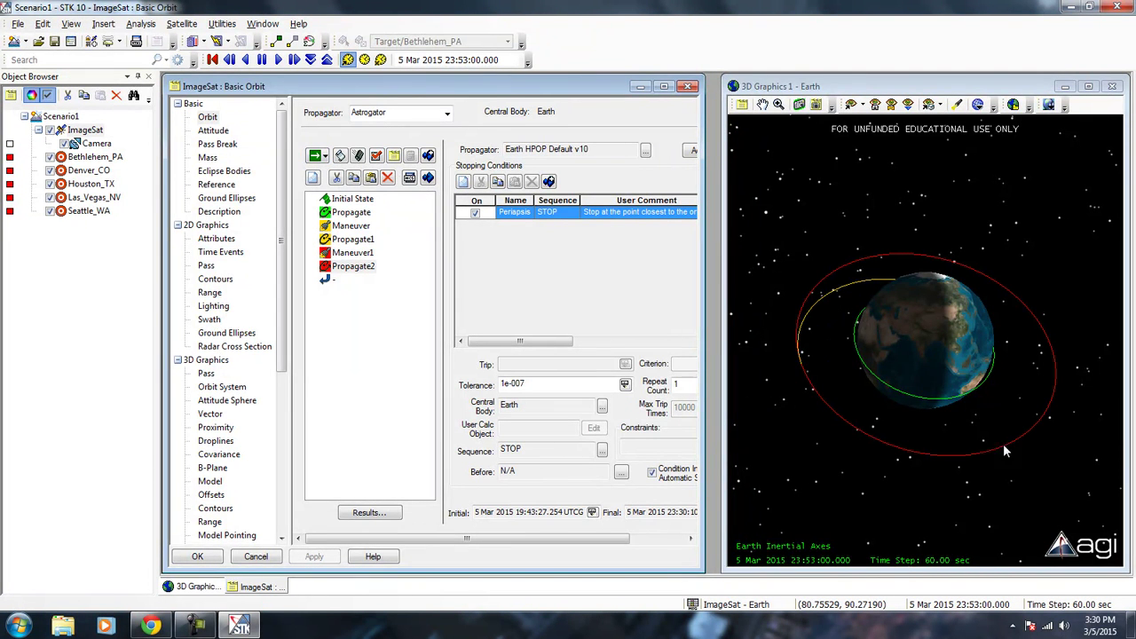
drag(1020, 452, 970, 369)
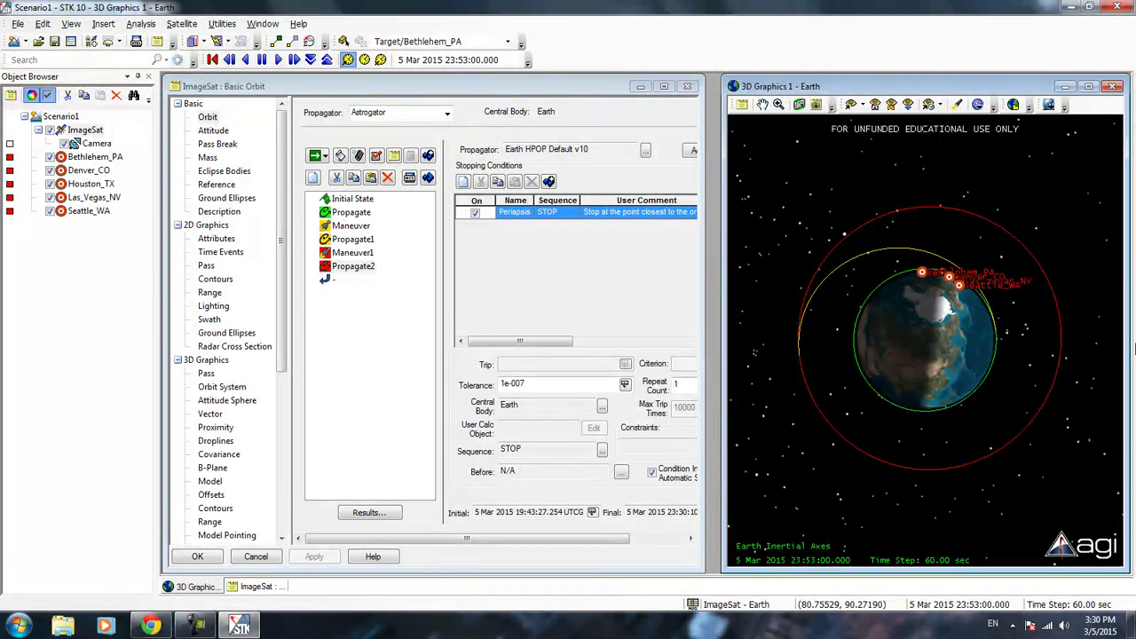
click(212, 59)
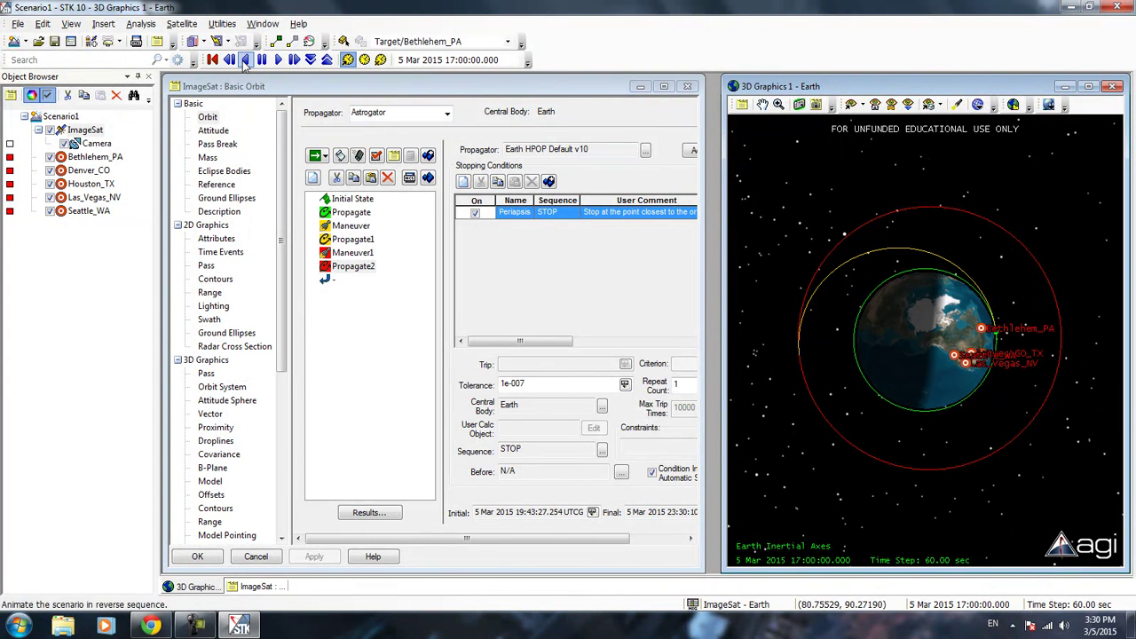
click(280, 62)
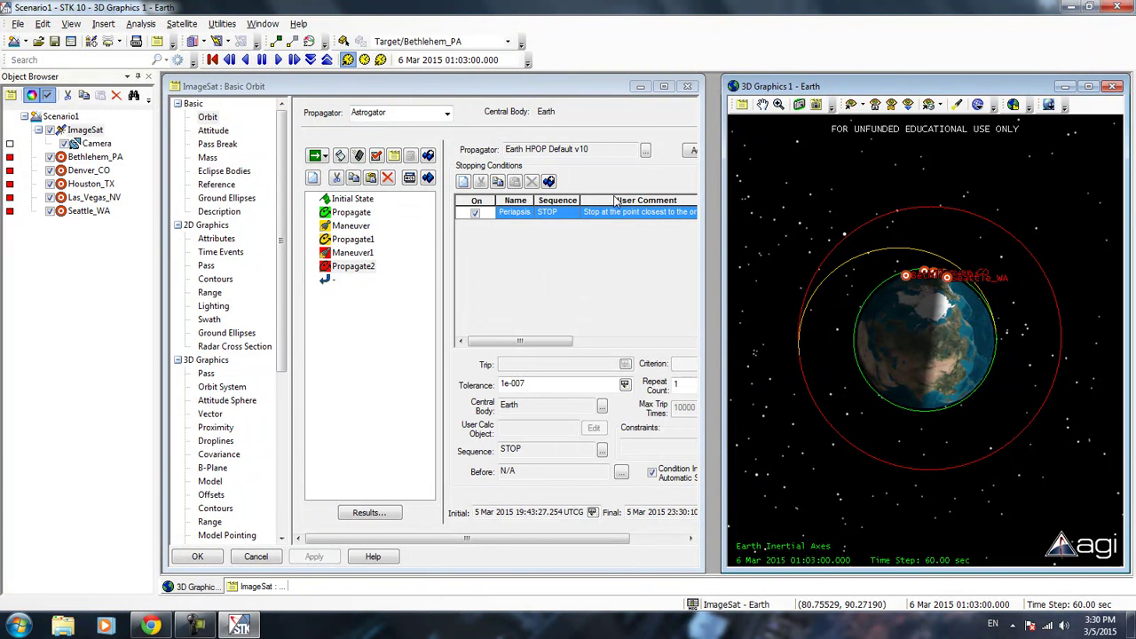
drag(1014, 338, 1026, 380)
Add Eccentricity from the Keplerian Elems to the user-selected results of the Maneuver1 segment
click(352, 253)
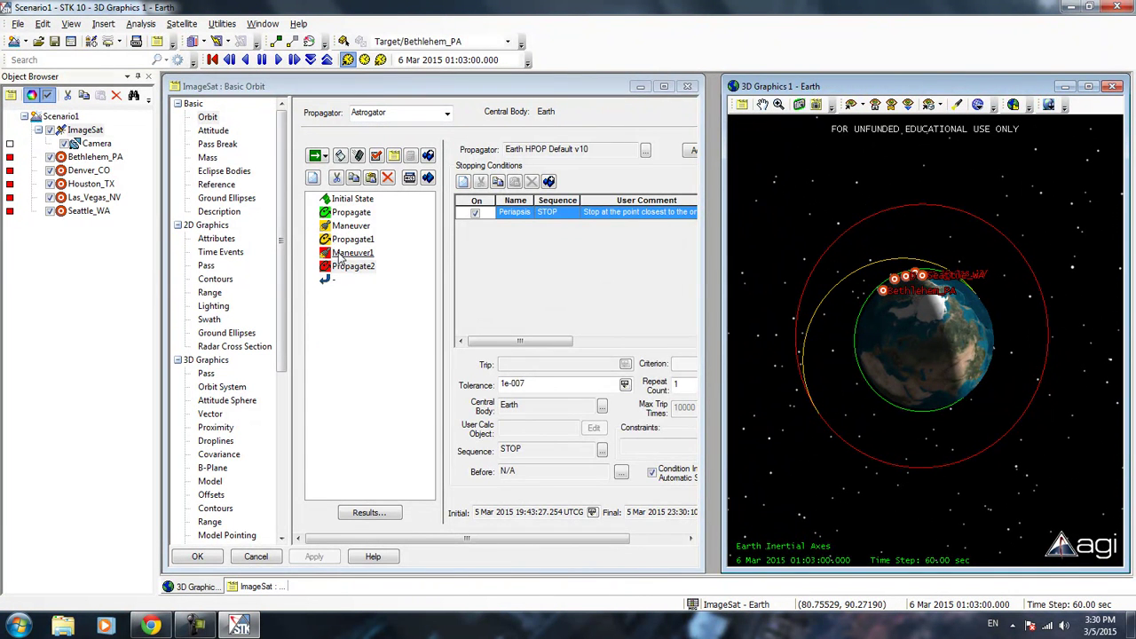
click(368, 513)
scroll(461, 249, down, 1)
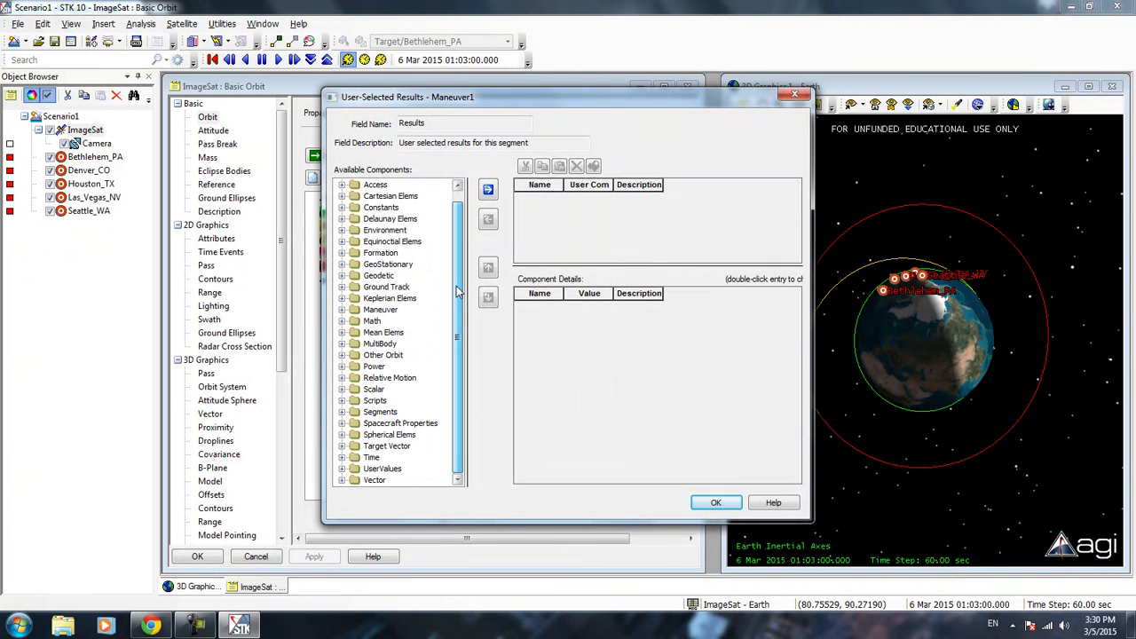
click(344, 300)
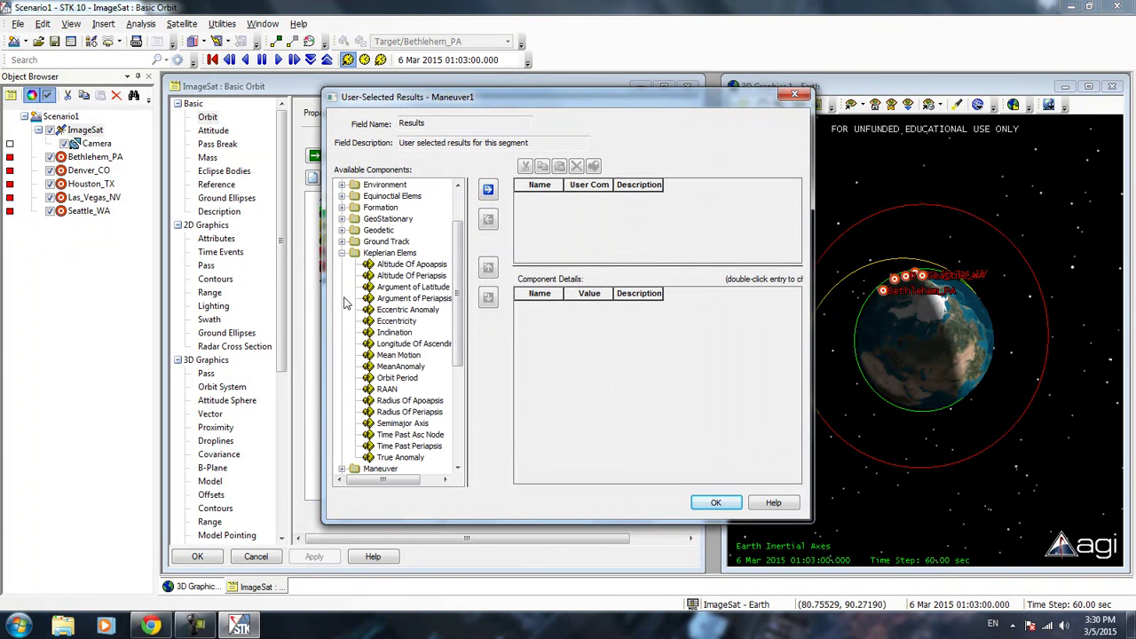
click(395, 320)
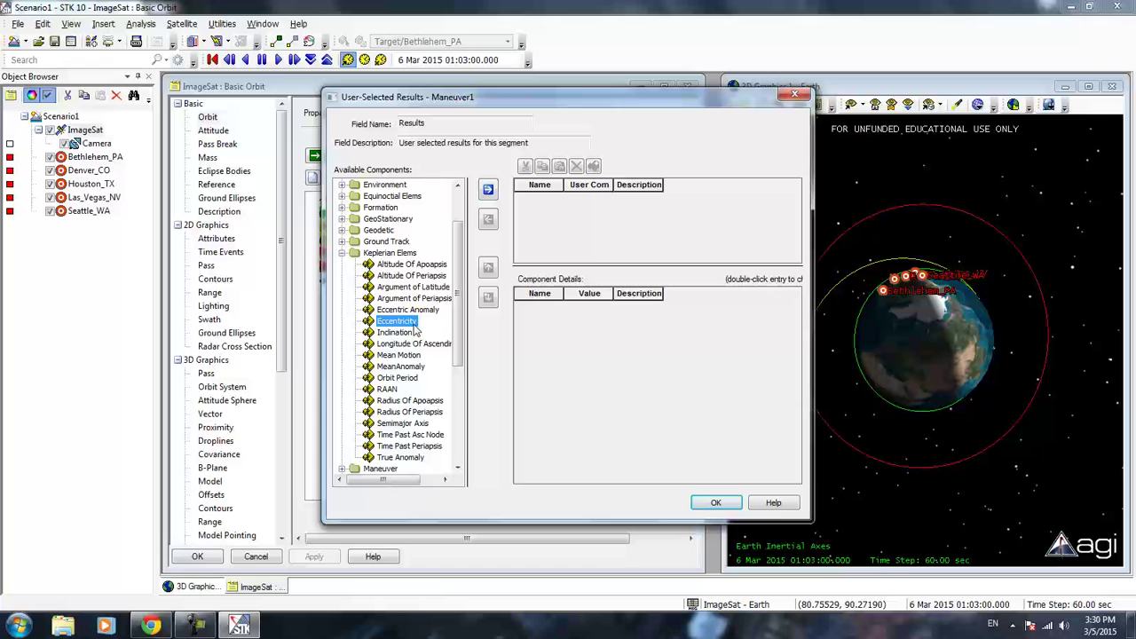
click(488, 191)
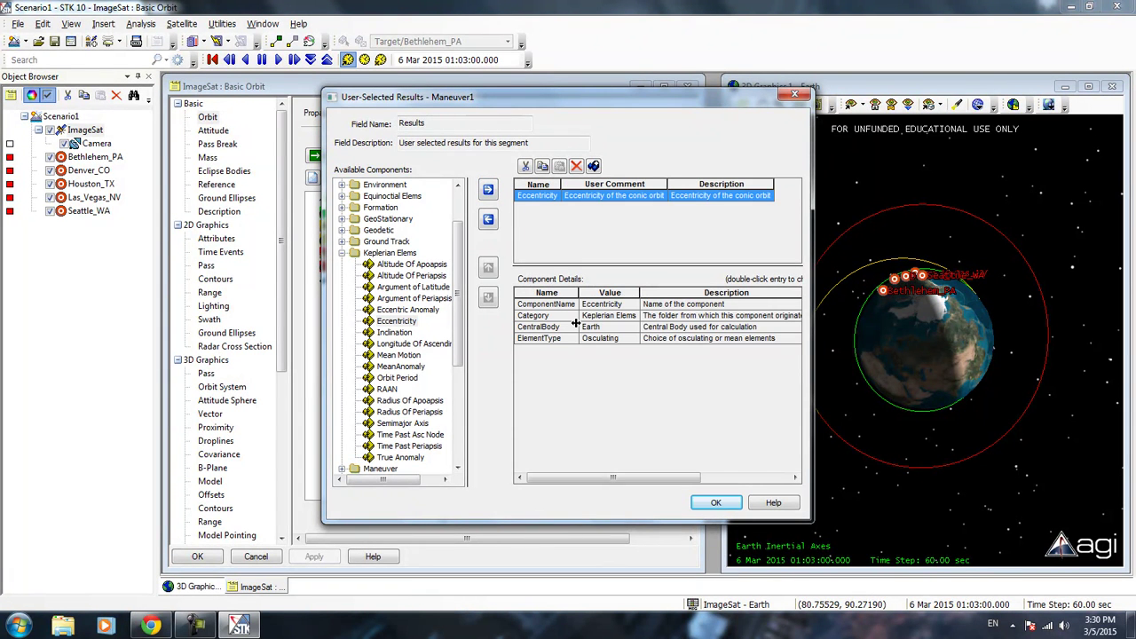
click(716, 502)
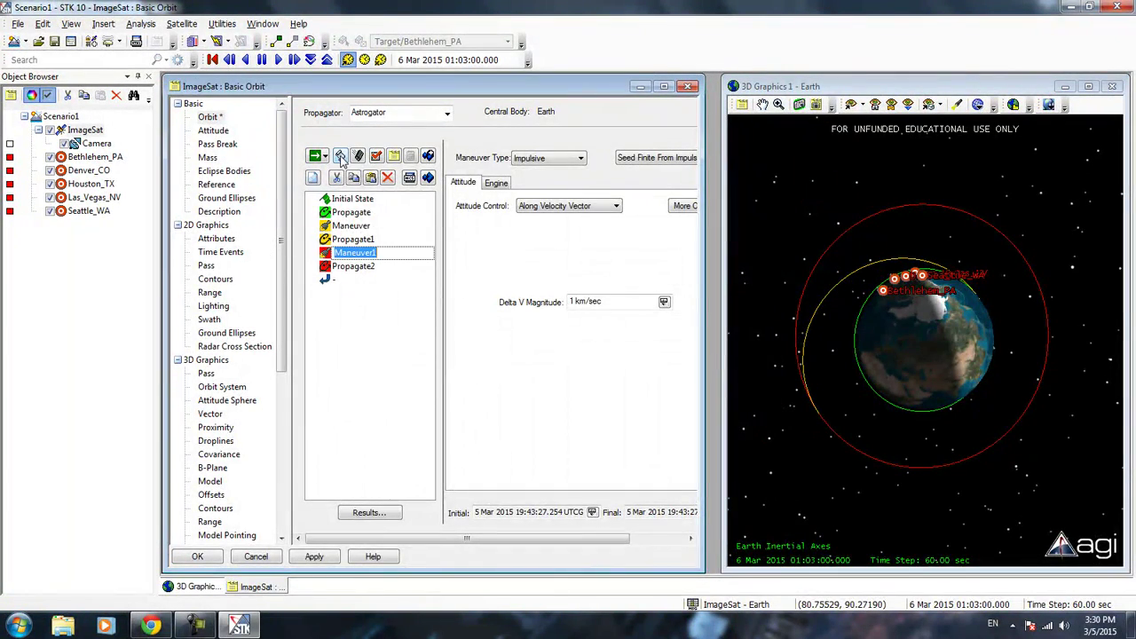
Check the Maneuver1 segment summary, close it and rerun the mission control sequence
click(342, 157)
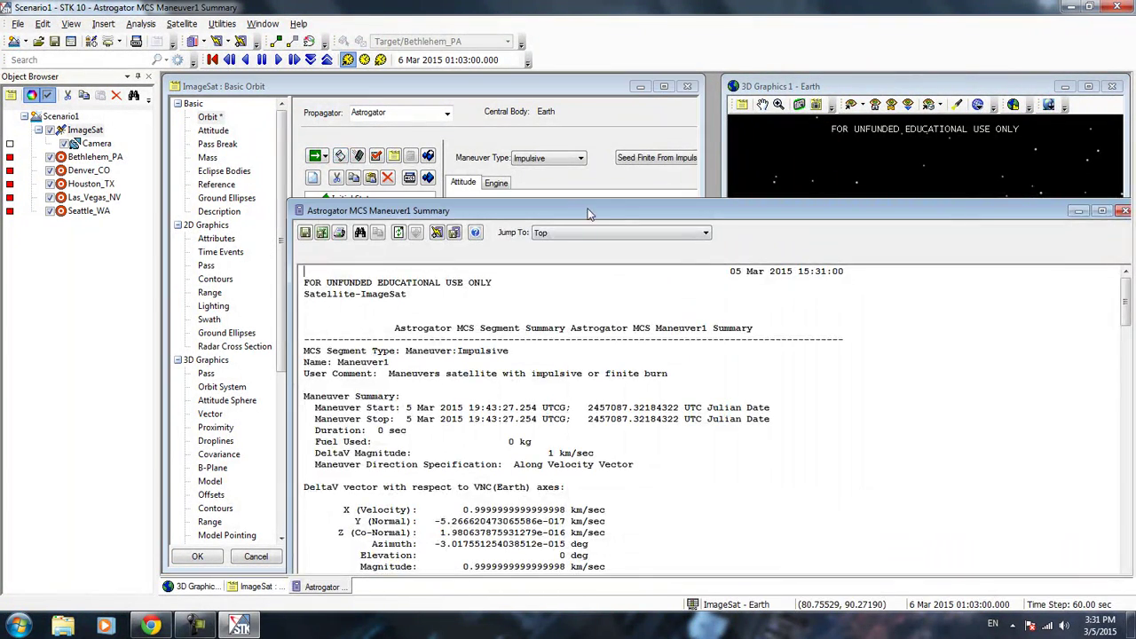
drag(587, 213, 624, 125)
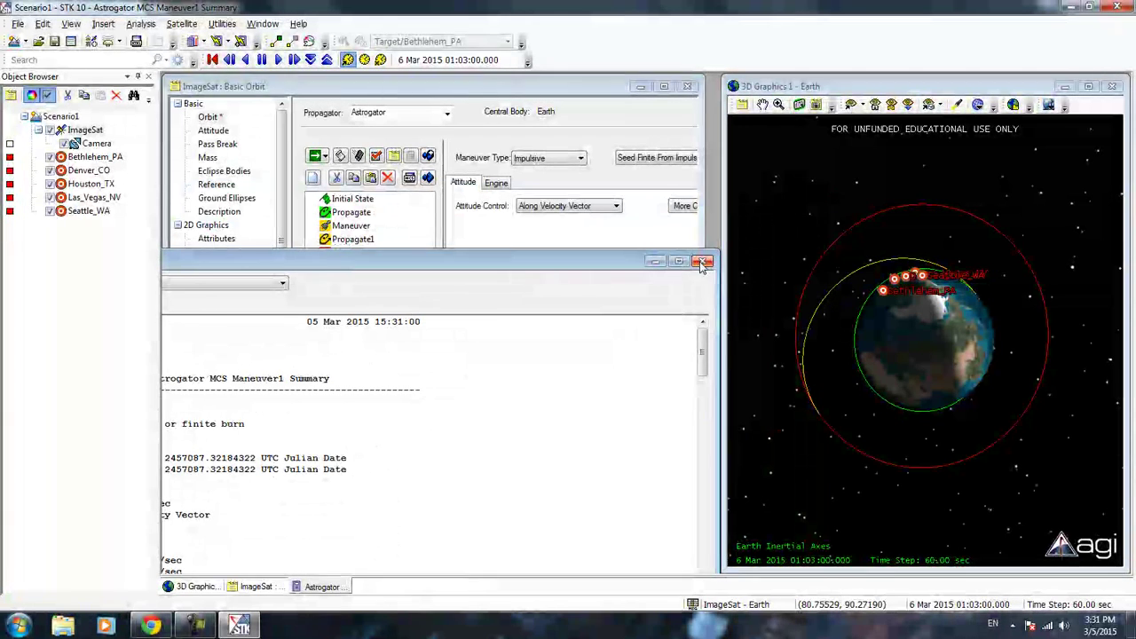
click(313, 167)
click(314, 159)
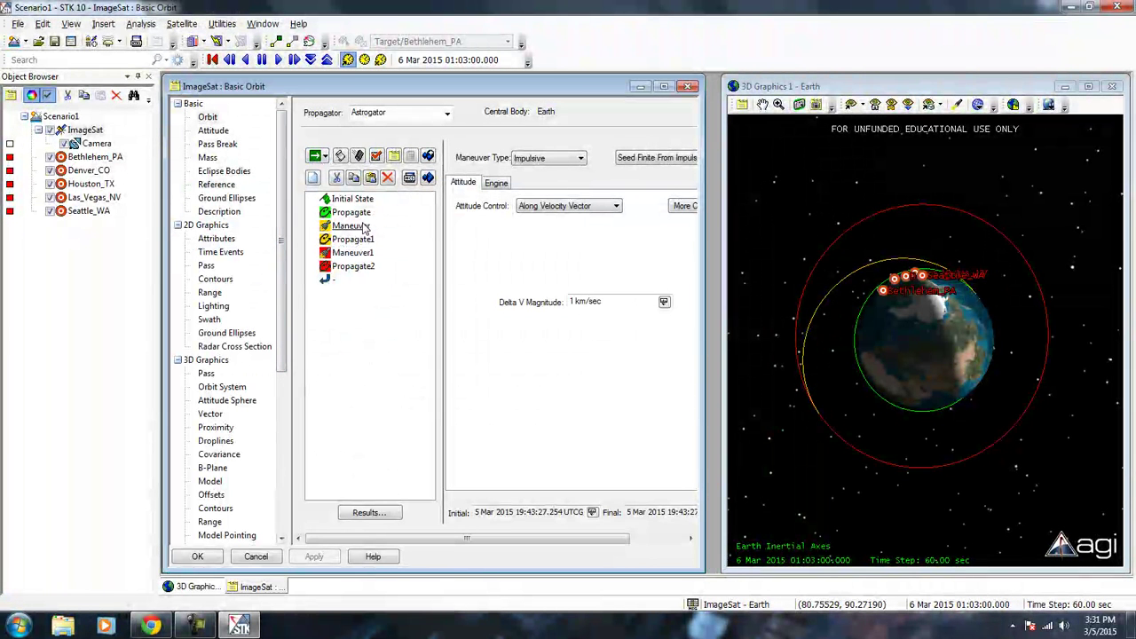
Examine the updated Maneuver1 summary down to the user-selected Eccentricity result, and close the report
click(341, 155)
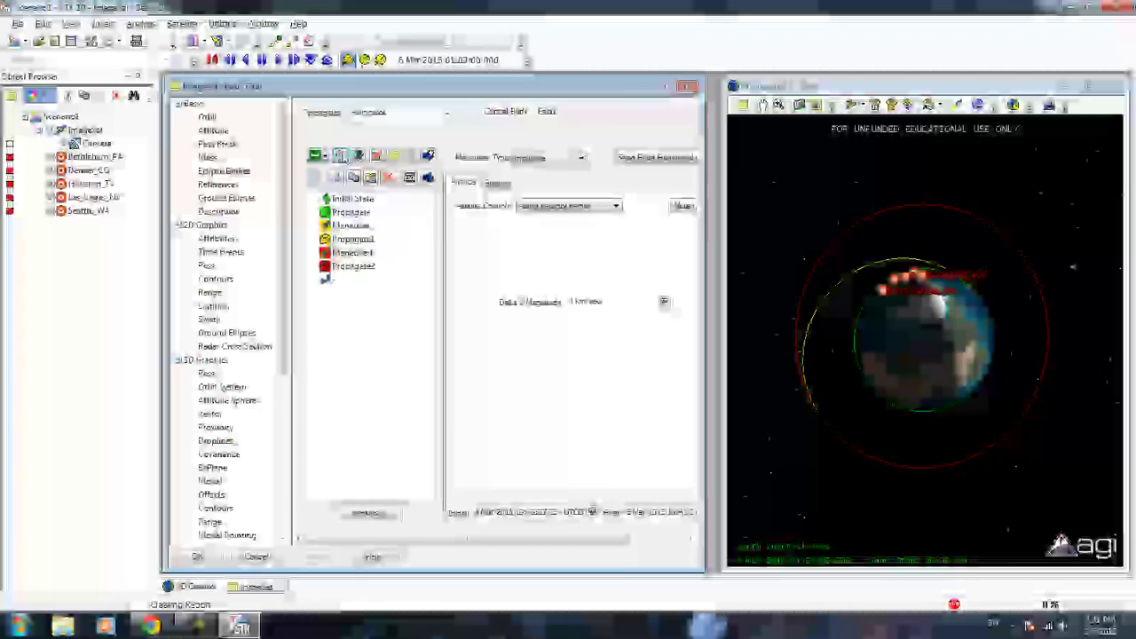
drag(613, 223, 668, 107)
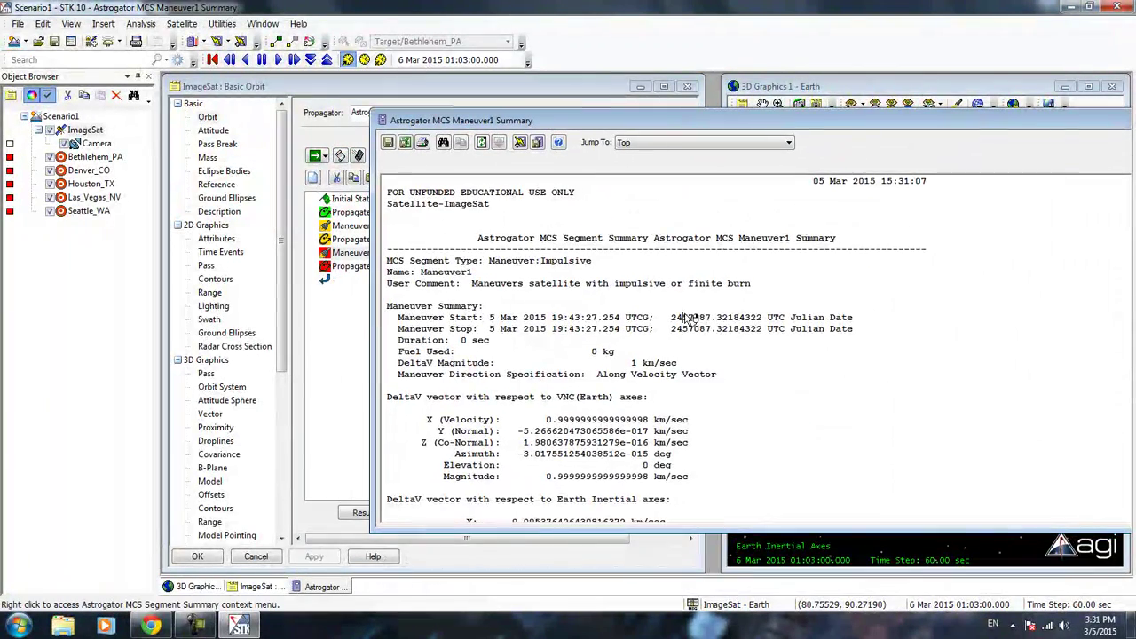
scroll(453, 365, down, 4)
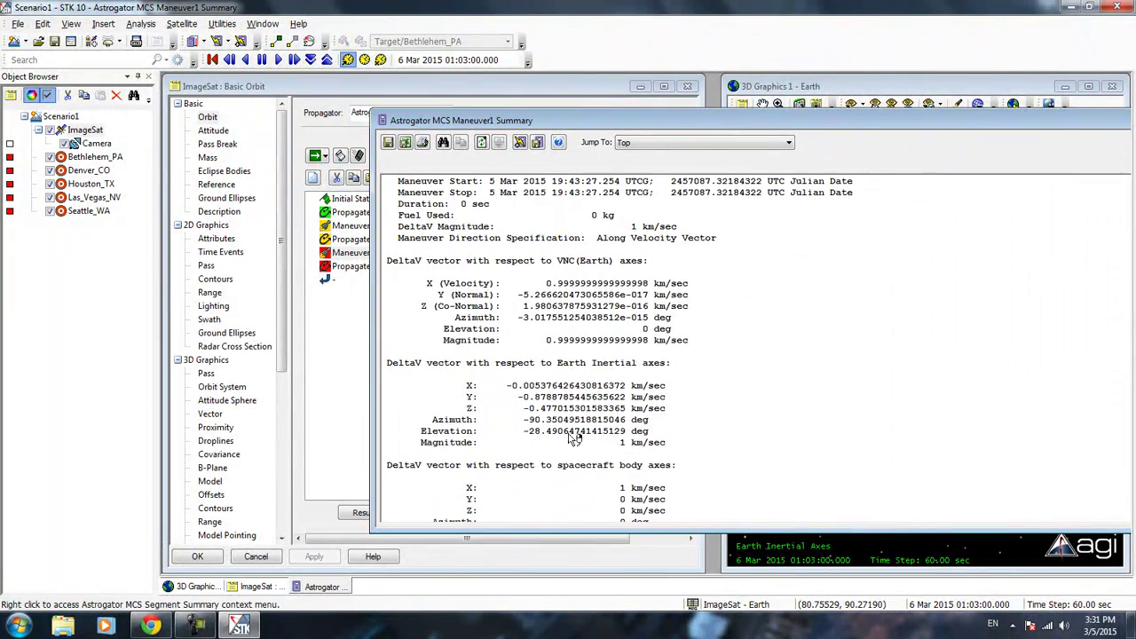
scroll(572, 439, down, 4)
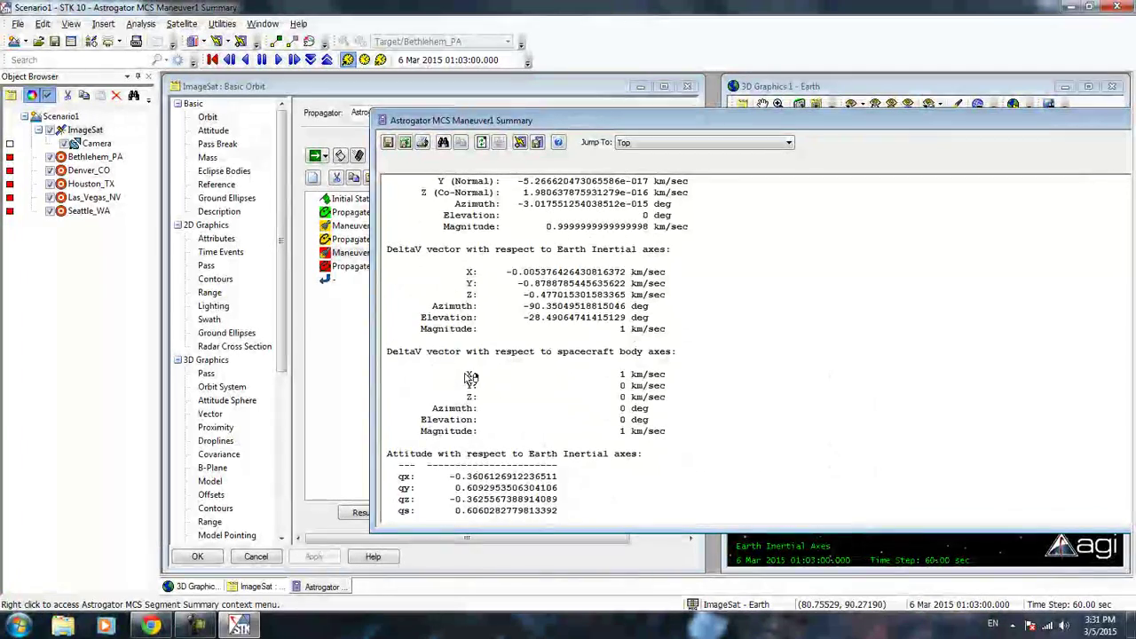
scroll(568, 439, down, 5)
scroll(611, 443, down, 15)
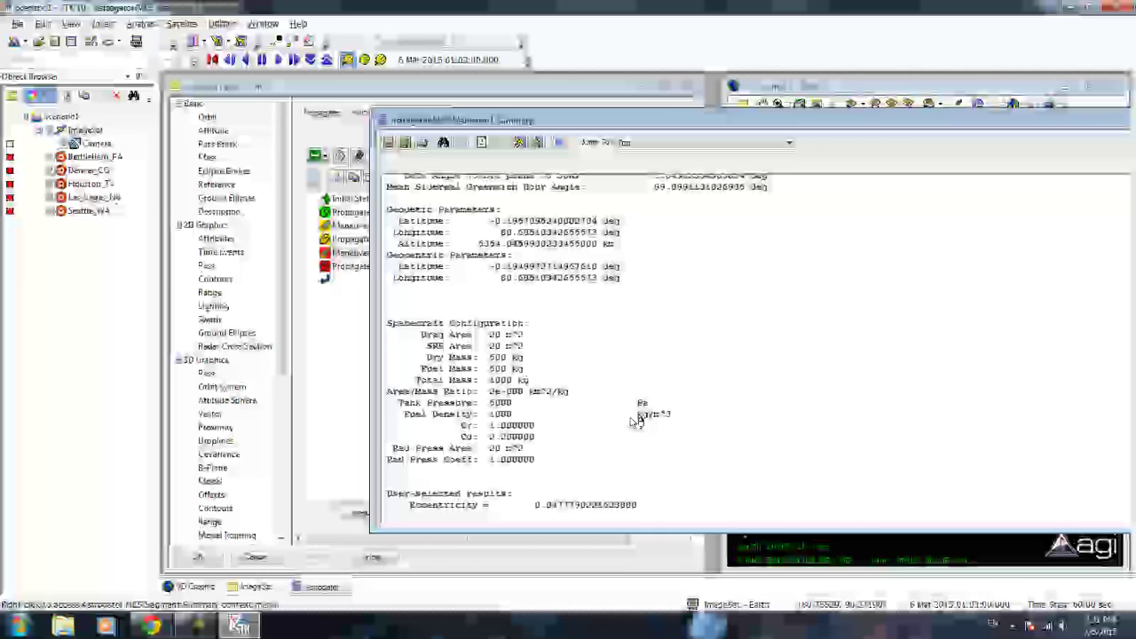
drag(500, 482, 406, 493)
click(429, 504)
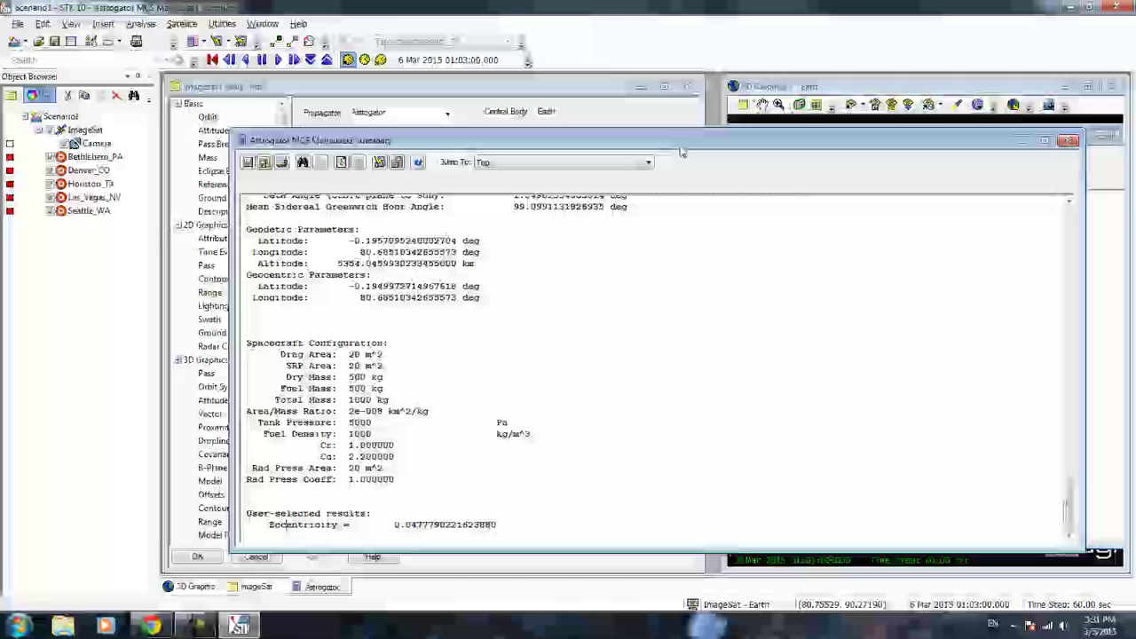
click(1021, 142)
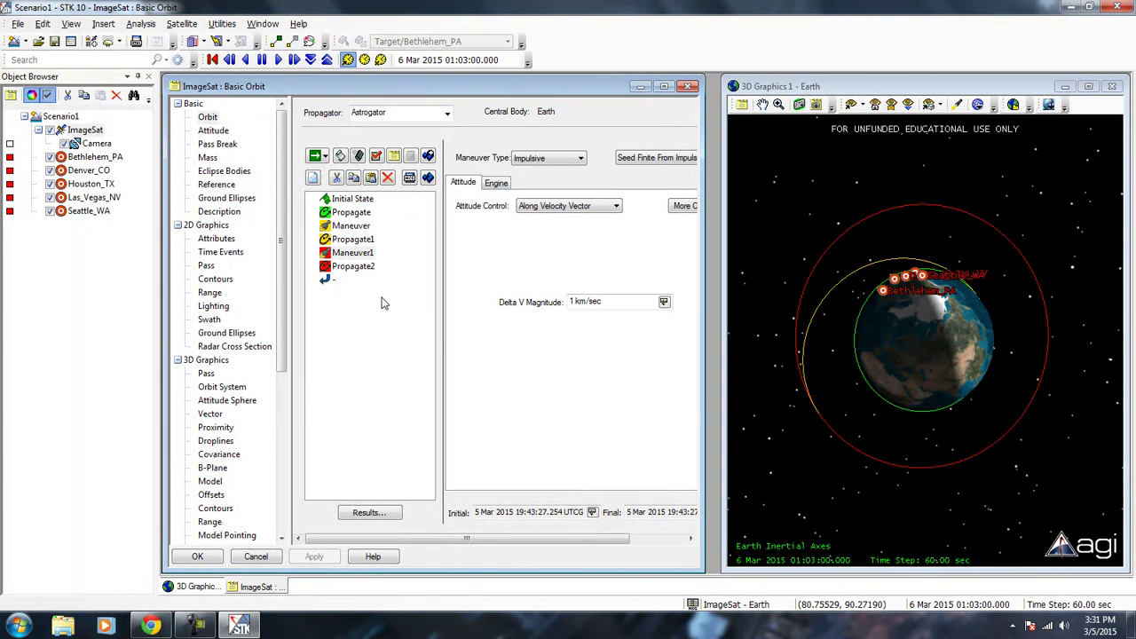
Add a Target Sequence segment after Maneuver1 in the mission control sequence and nest Maneuver1 inside it
click(310, 180)
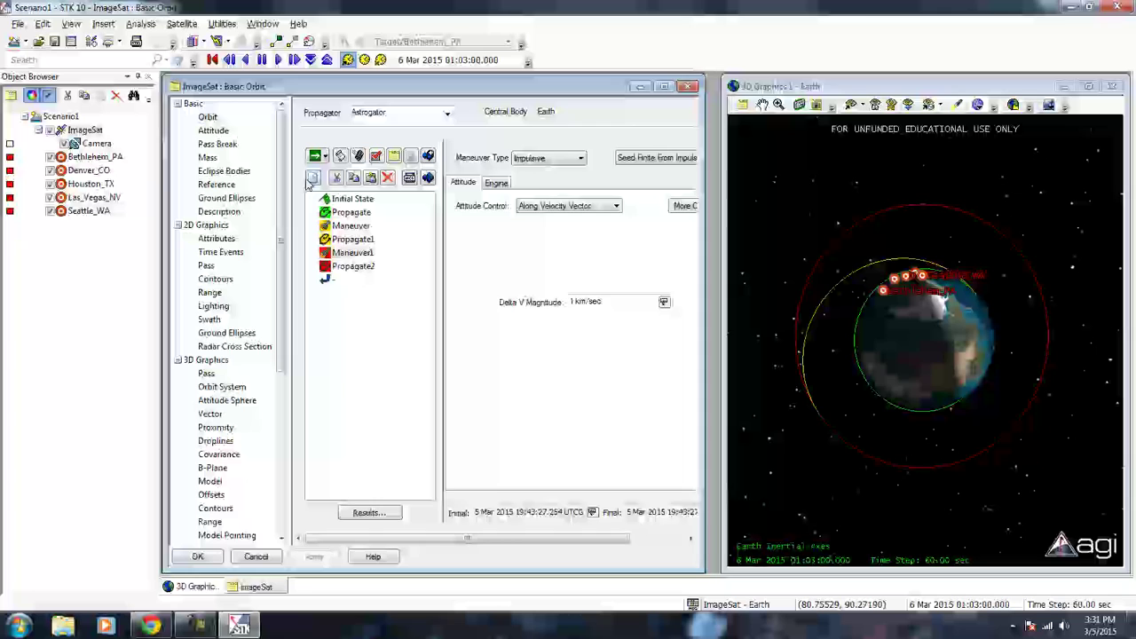
double_click(484, 288)
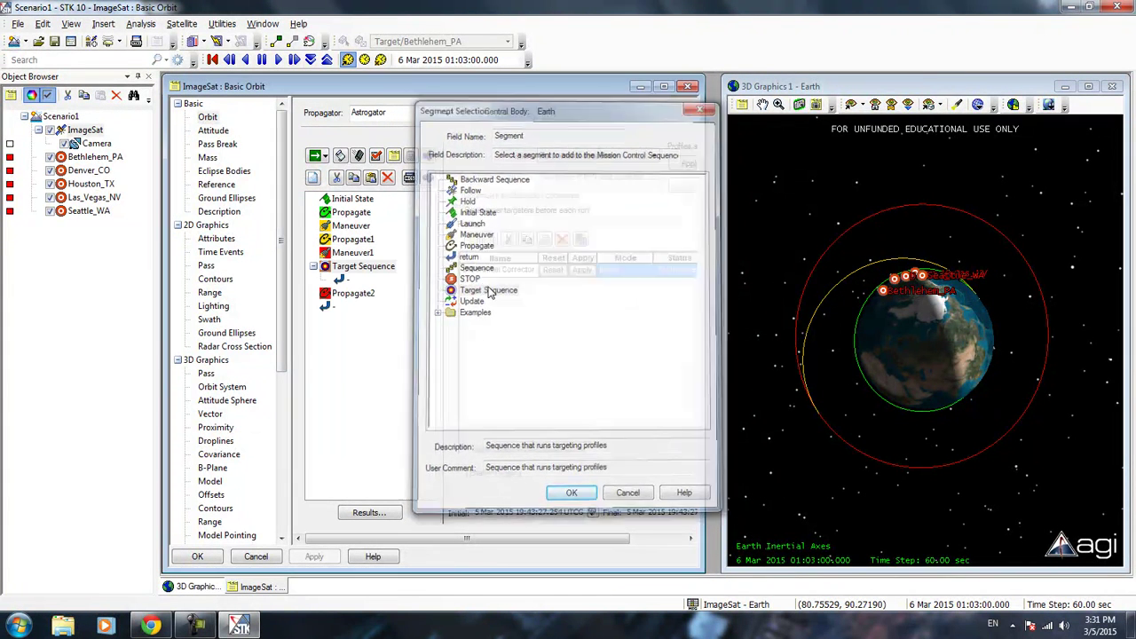
drag(363, 253, 348, 280)
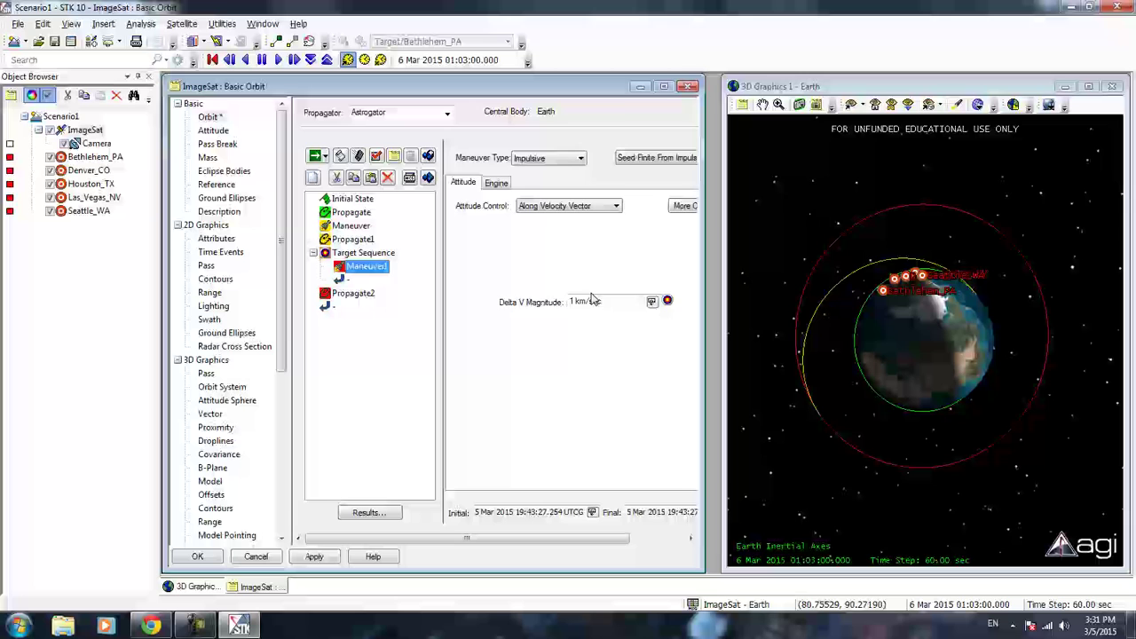
Make Maneuver1's Delta V Magnitude a targeting control and check that Eccentricity is among its user-selected results
click(337, 255)
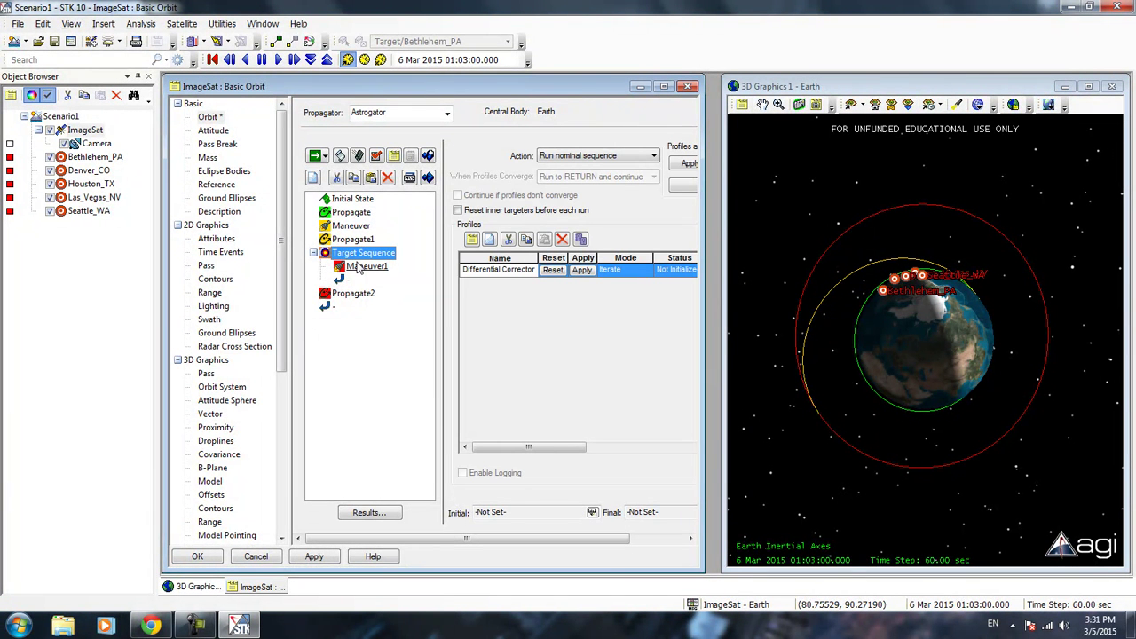
click(359, 267)
click(378, 269)
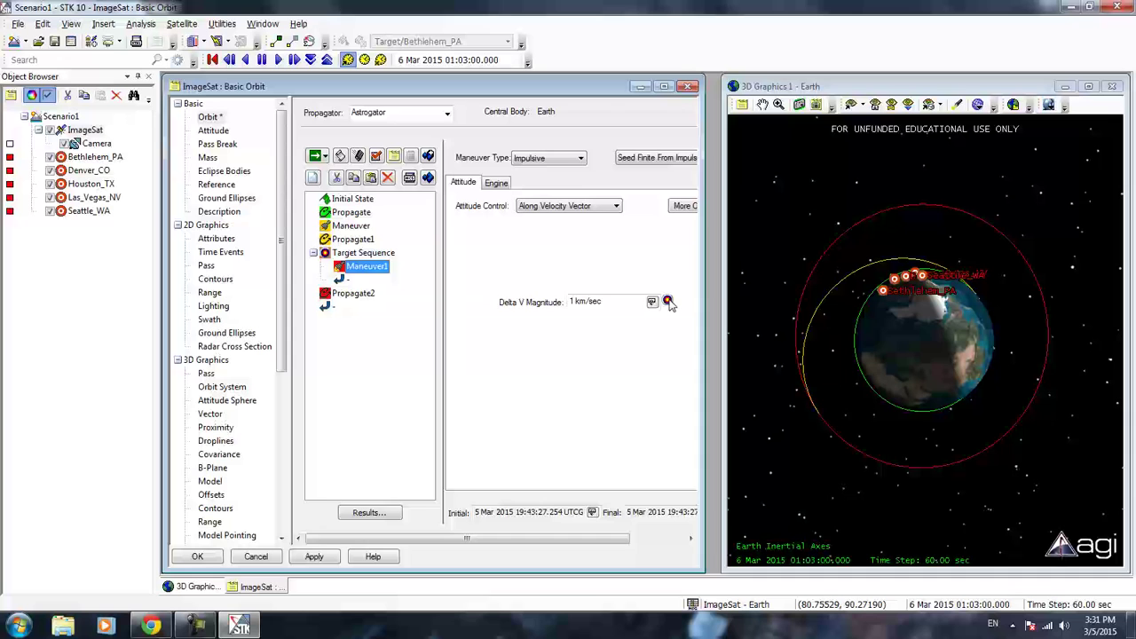
click(380, 268)
key(Return)
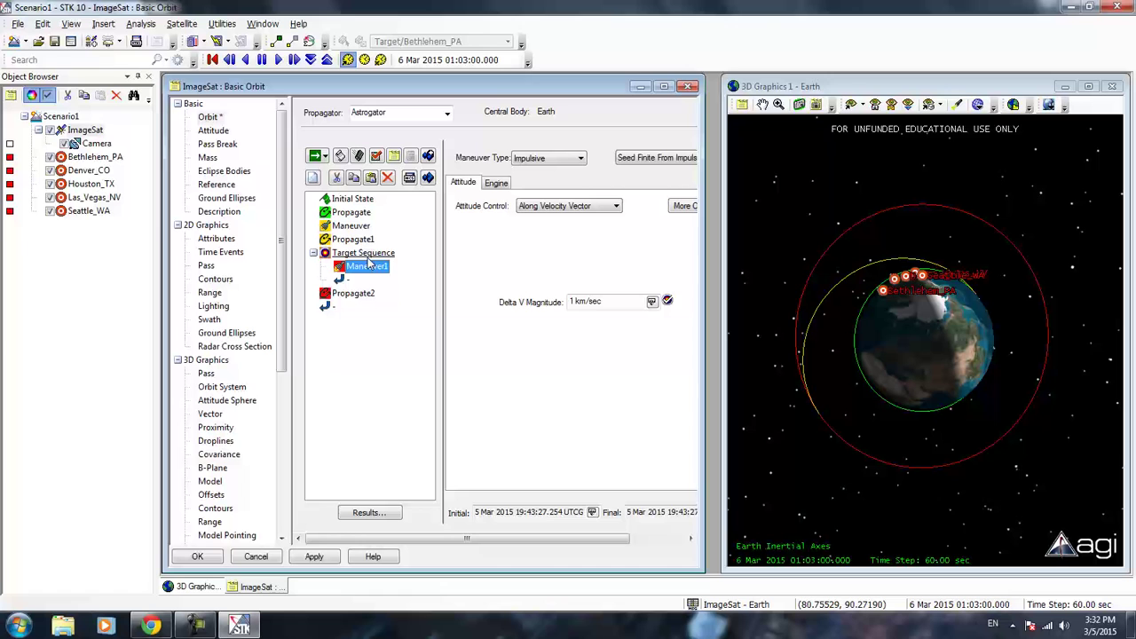
click(385, 513)
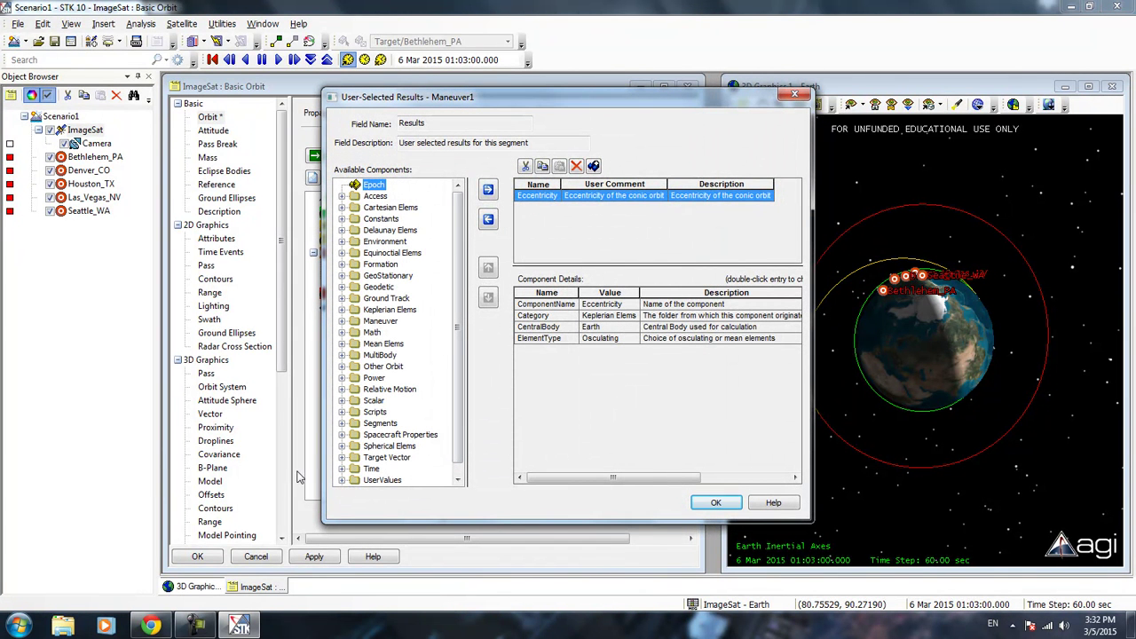
click(715, 503)
In the Differential Corrector profile, activate the maneuver magnitude control and the Eccentricity constraint with a tolerance of 0.0001
click(362, 255)
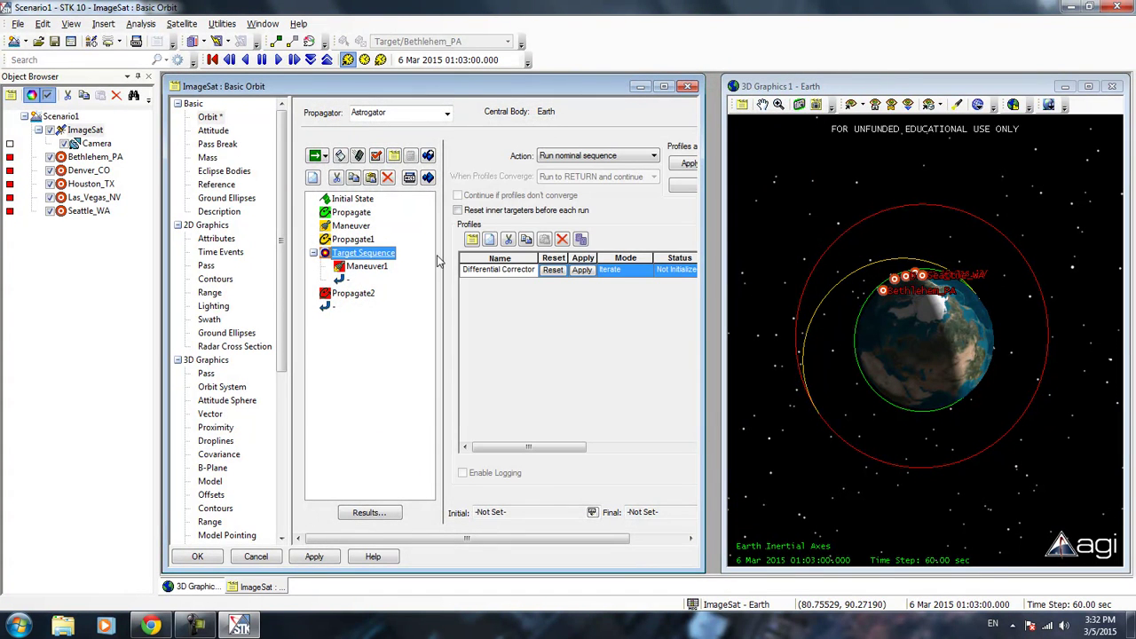
double_click(518, 269)
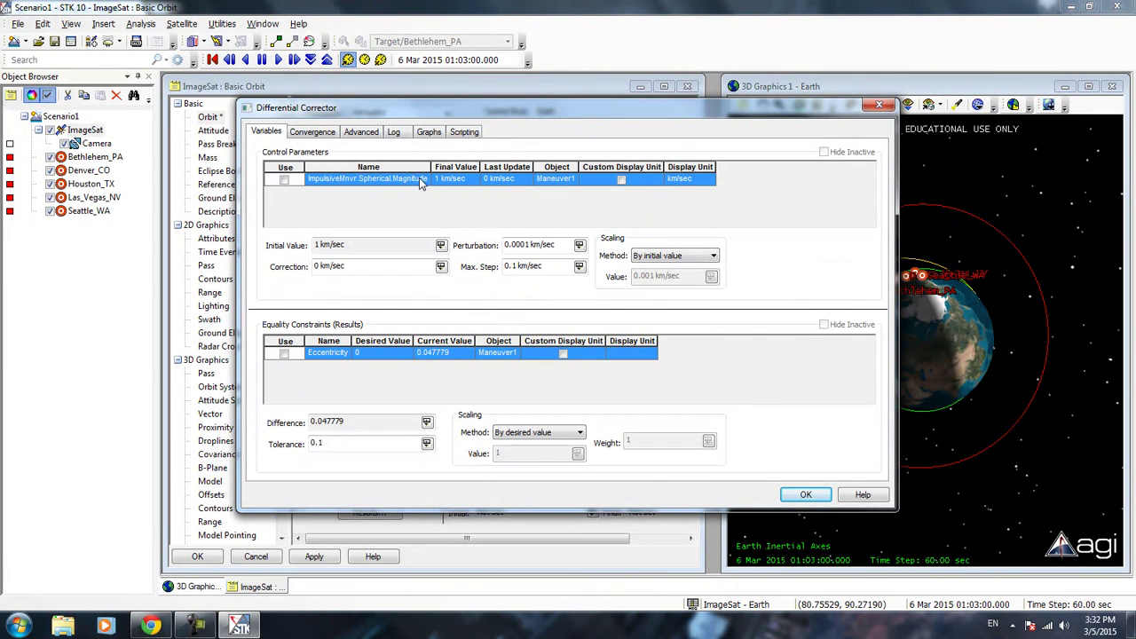
click(284, 179)
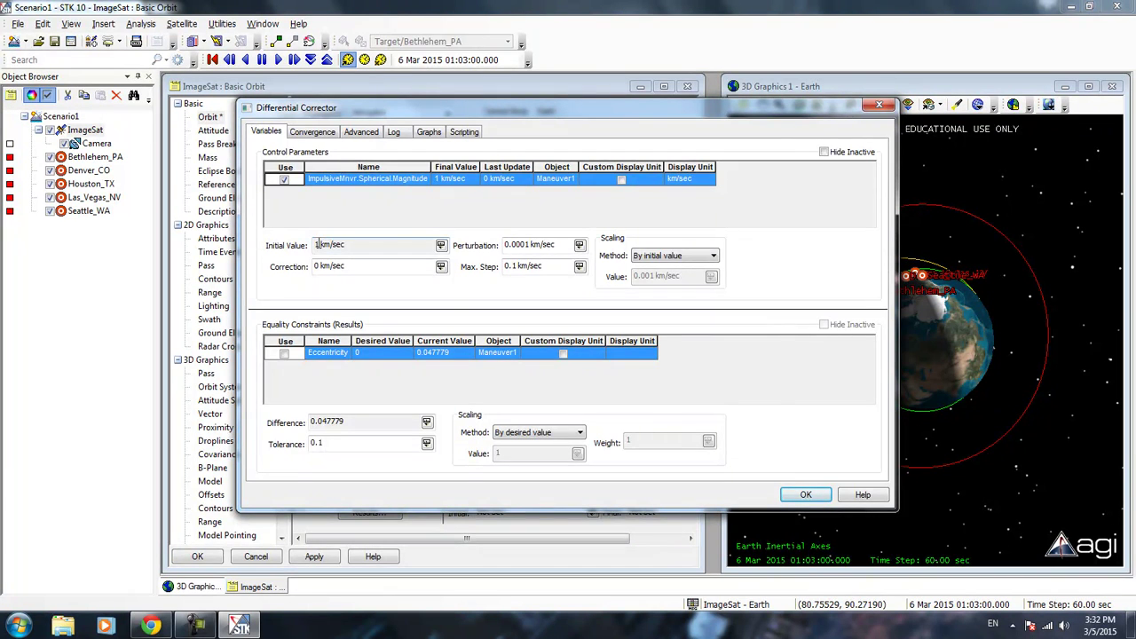
click(316, 132)
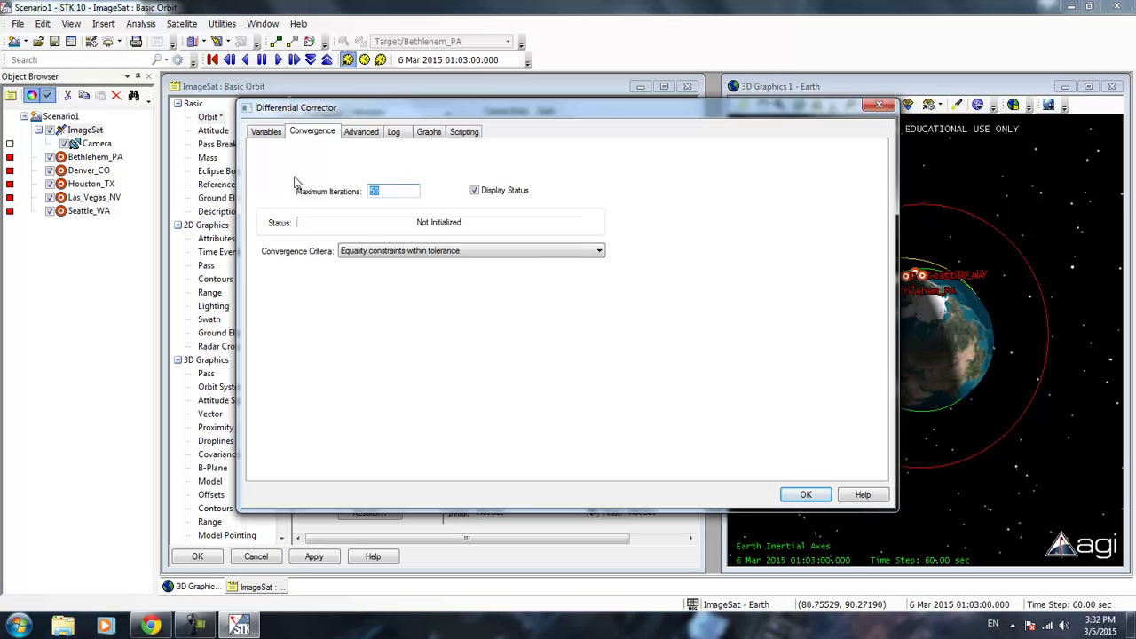
click(267, 132)
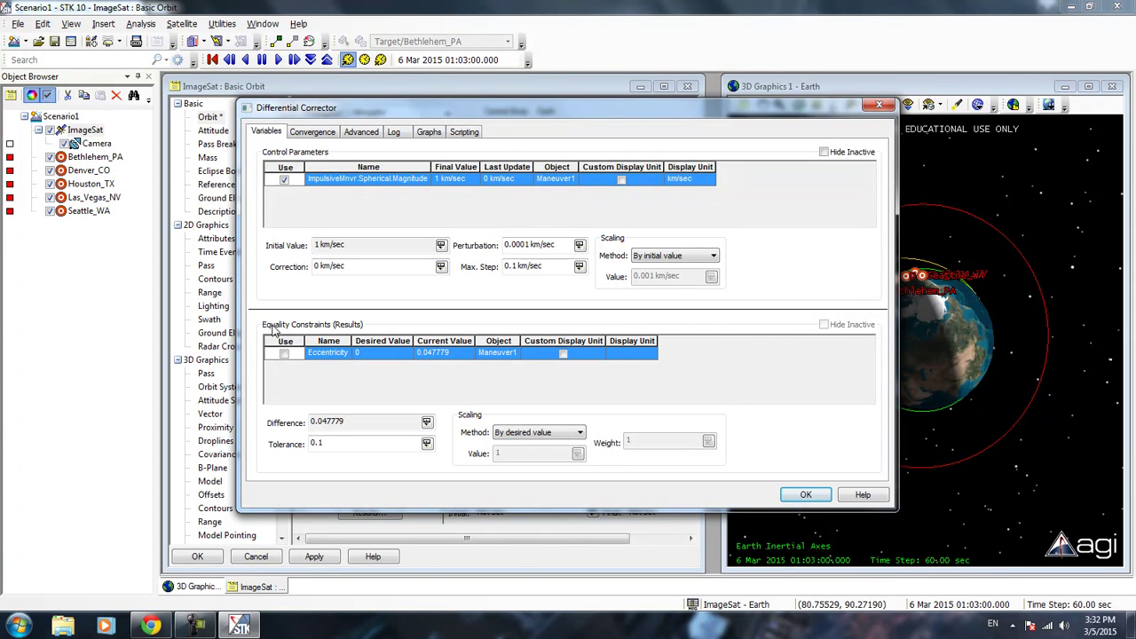
click(283, 353)
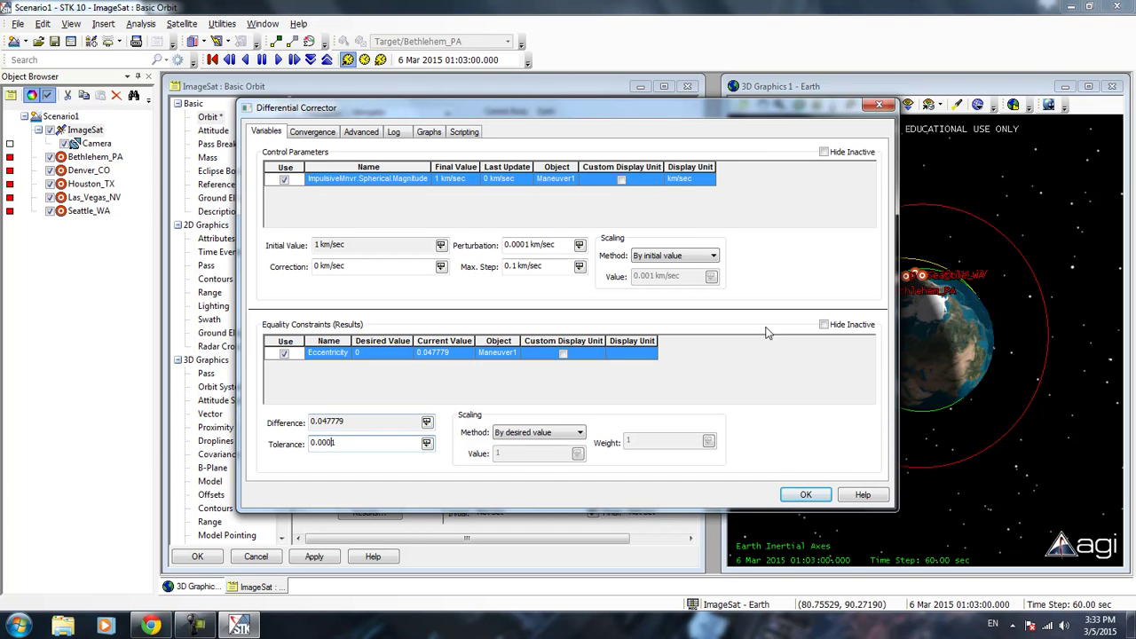
click(799, 495)
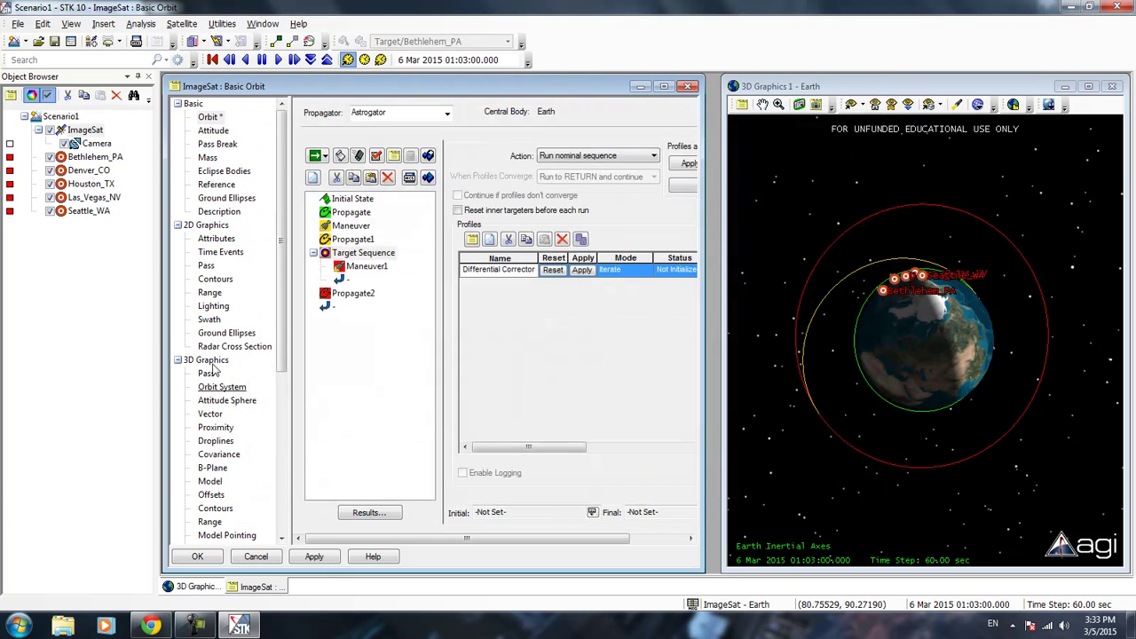
Set the Target Sequence action to Run active profiles and check the Maneuver1 settings
click(557, 158)
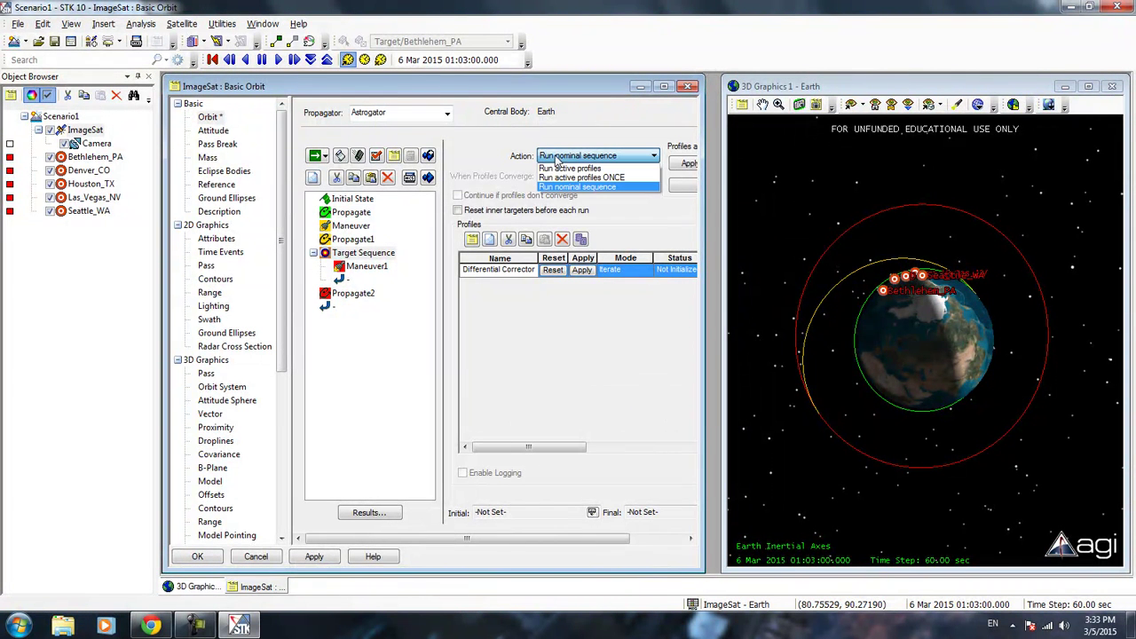
click(610, 169)
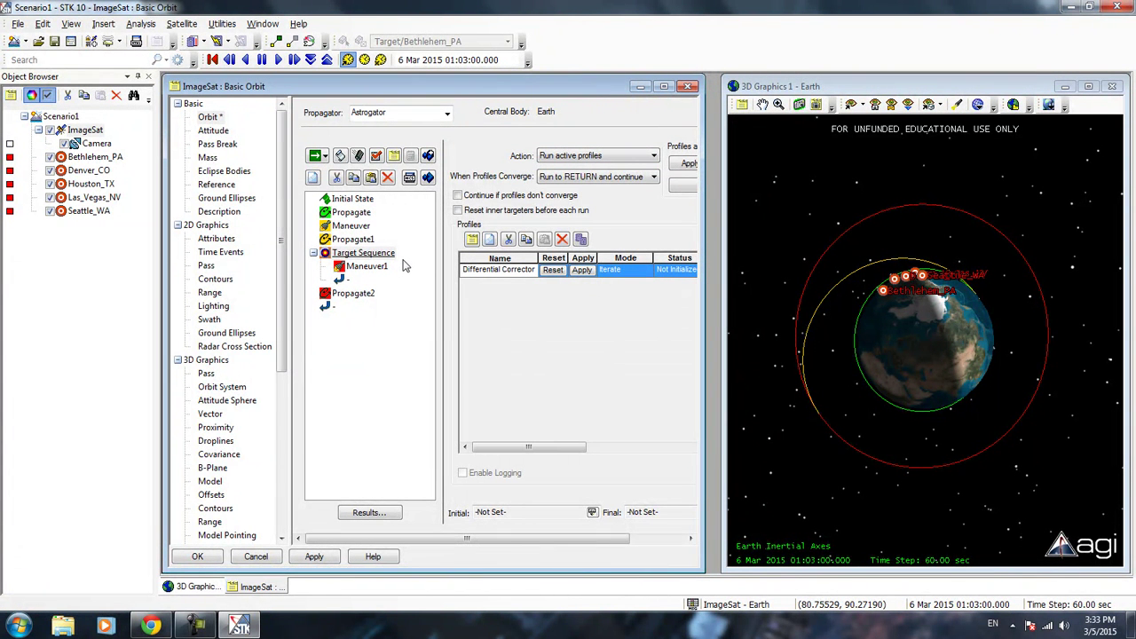
click(593, 154)
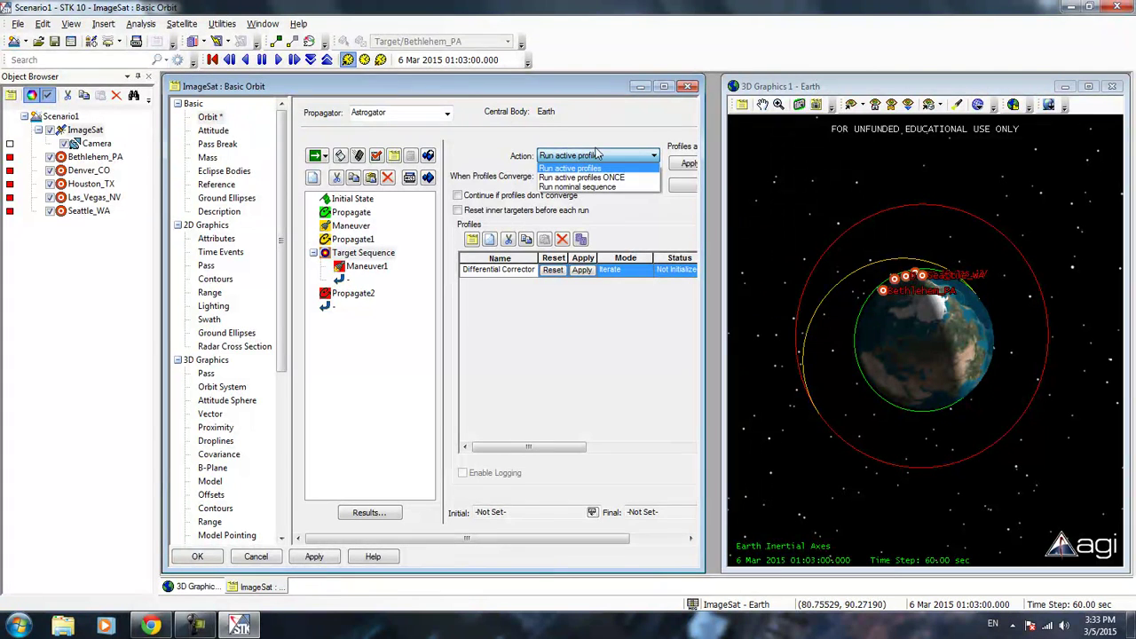
click(597, 156)
click(362, 266)
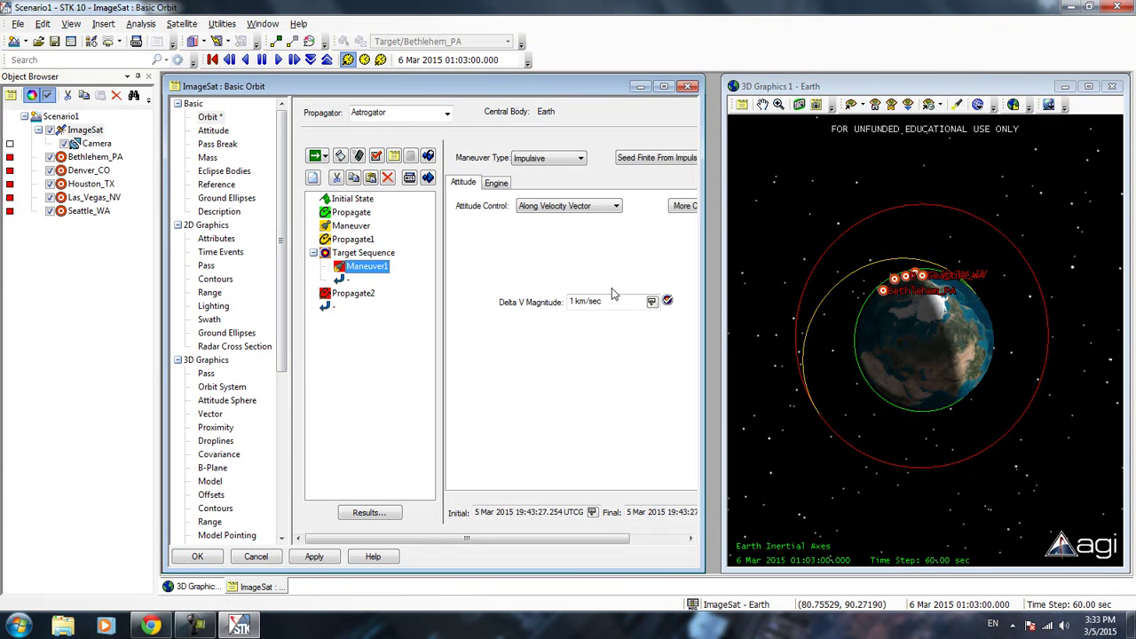
click(363, 253)
Run the mission control sequence, review the Differential Corrector's achieved eccentricity in the status window, and close it
click(316, 157)
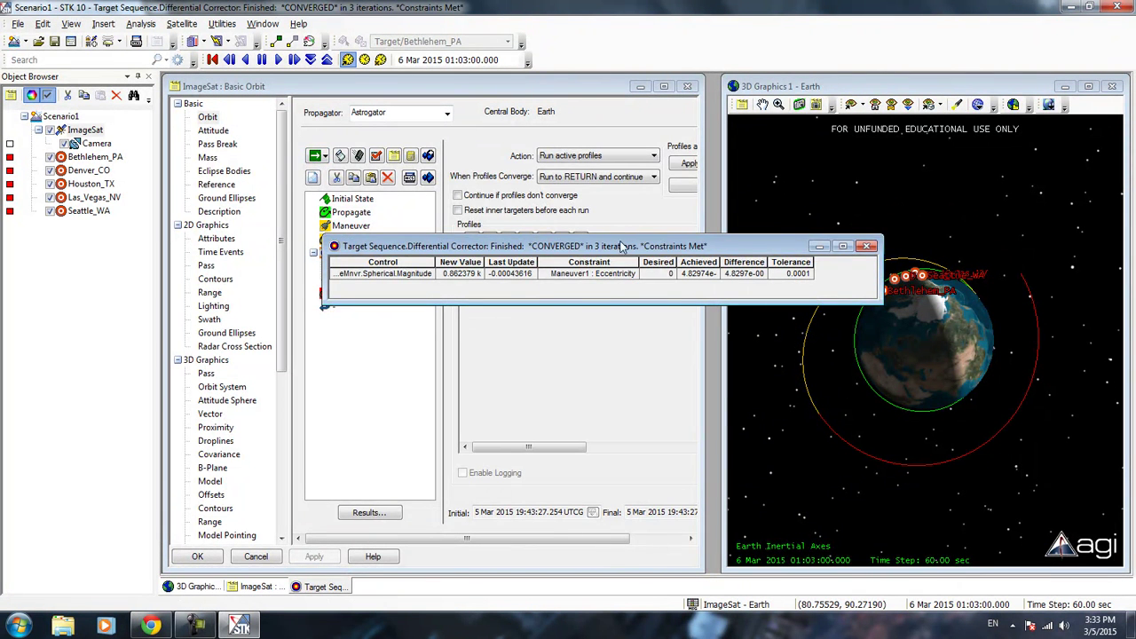
drag(624, 246, 464, 186)
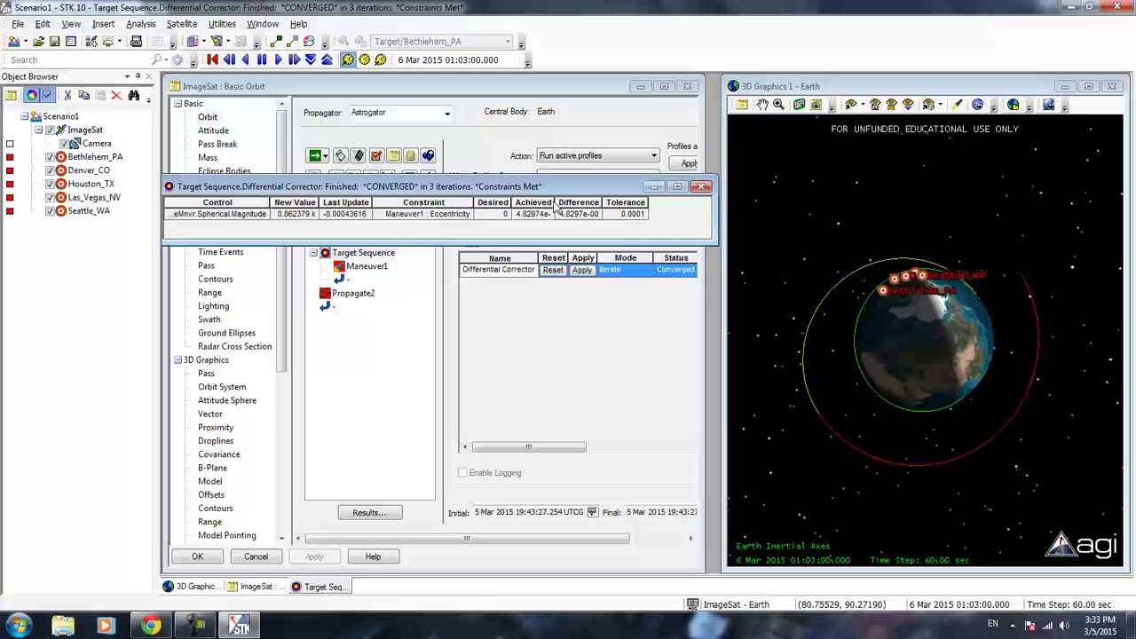
drag(557, 206, 578, 205)
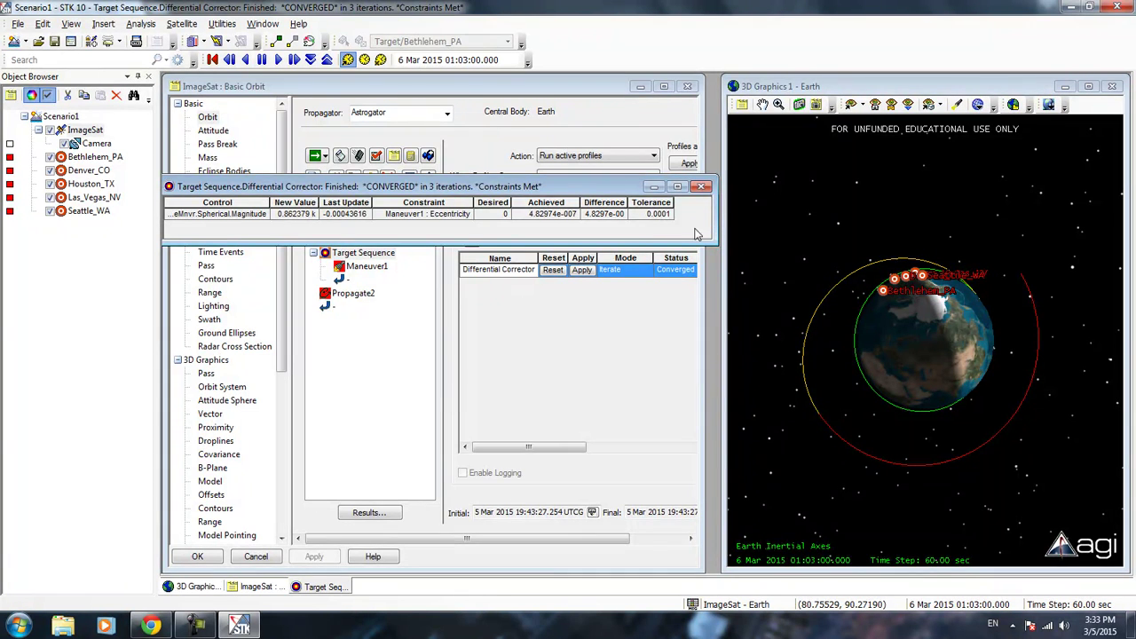
click(701, 187)
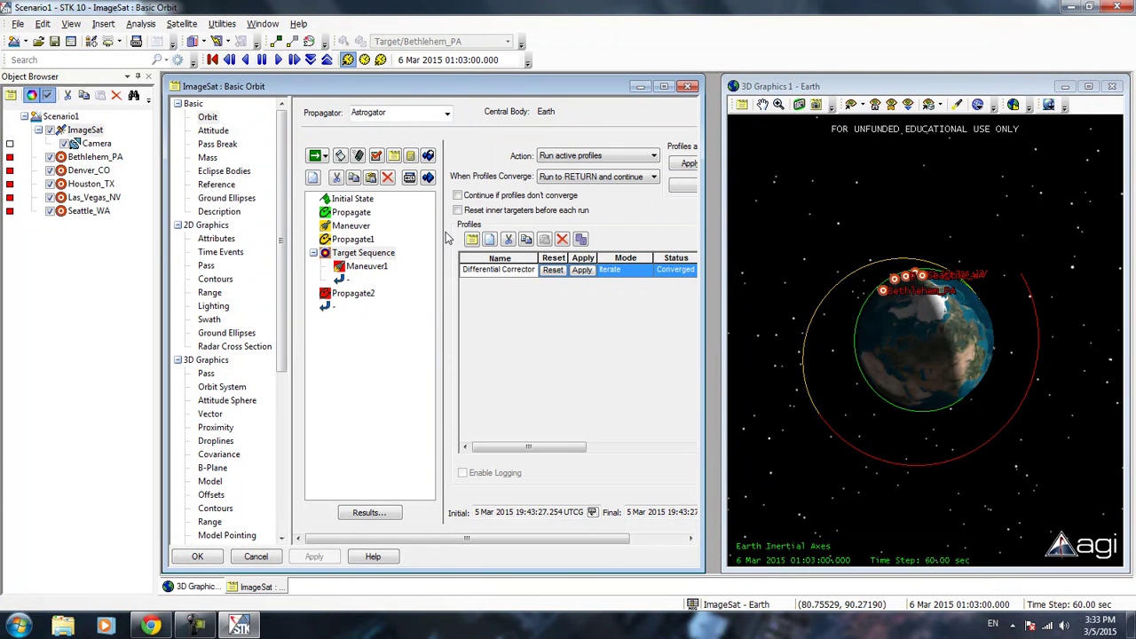
Apply the Differential Corrector's solution to the segments and set the Target Sequence action to Run nominal sequence
click(589, 270)
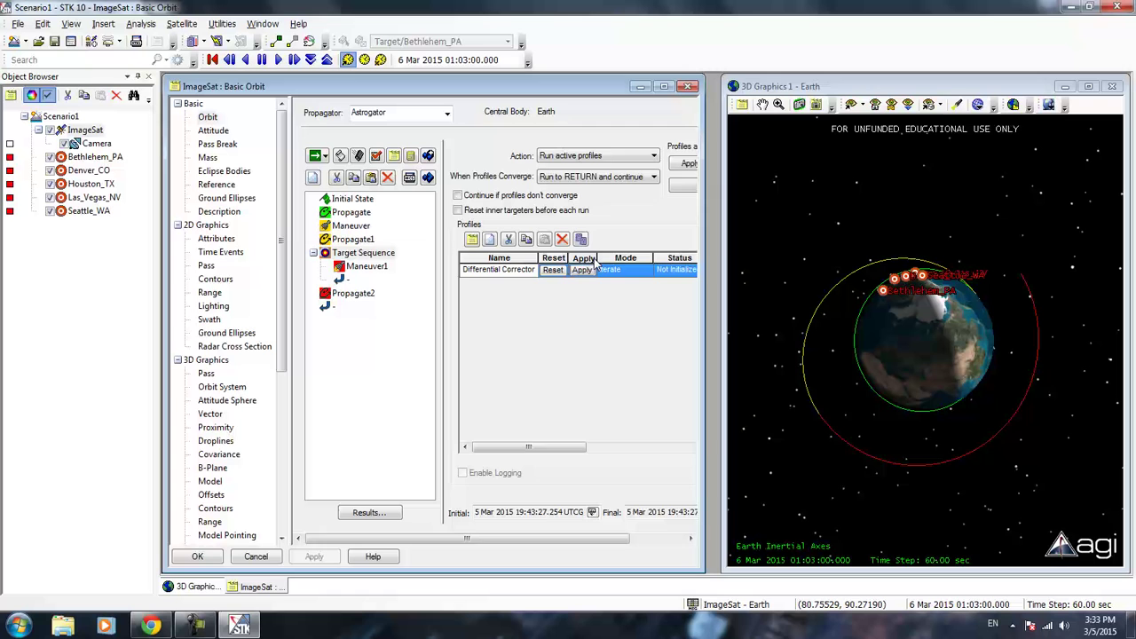
click(606, 156)
click(591, 188)
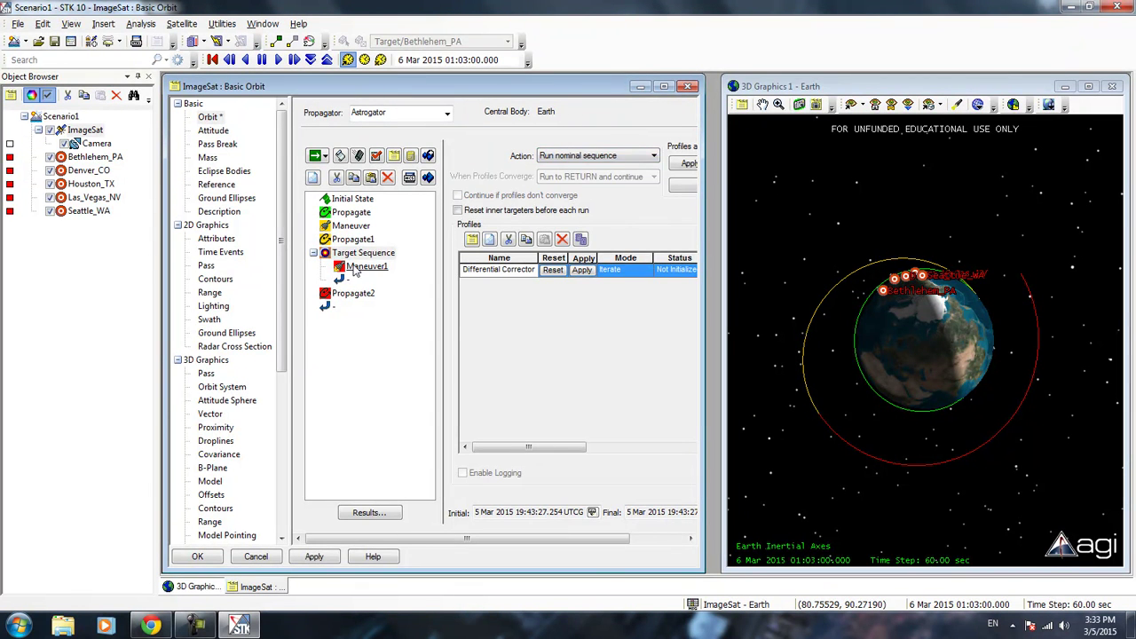
Check Maneuver1's corrected Delta V Magnitude, rerun the mission control sequence and inspect the orbit in the 3D view
click(364, 266)
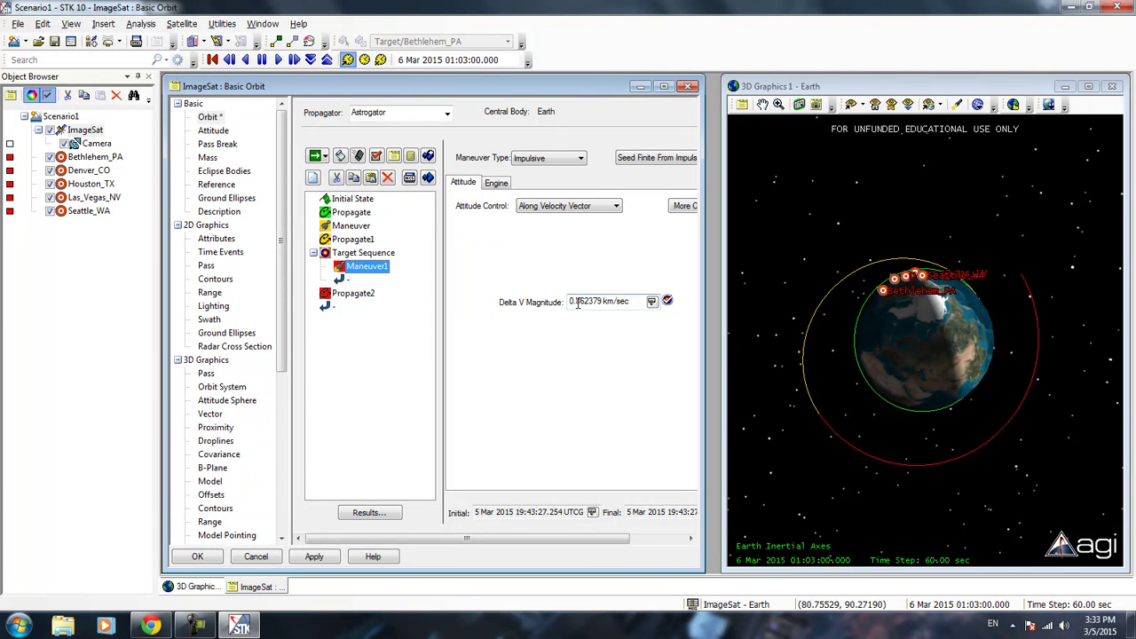
click(315, 156)
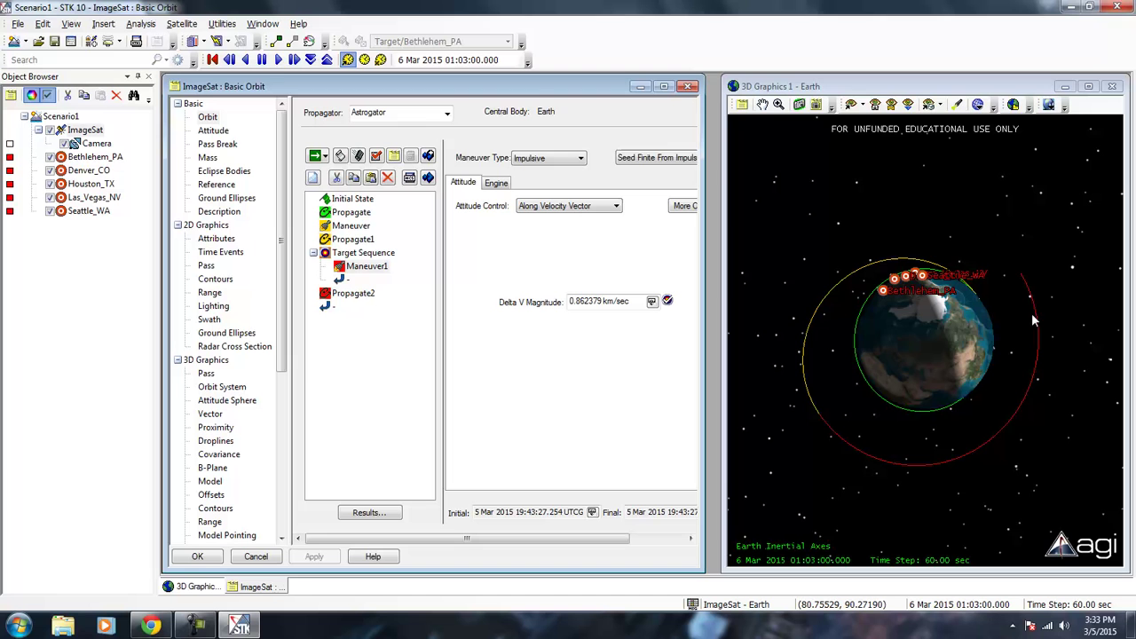
drag(973, 316, 1014, 418)
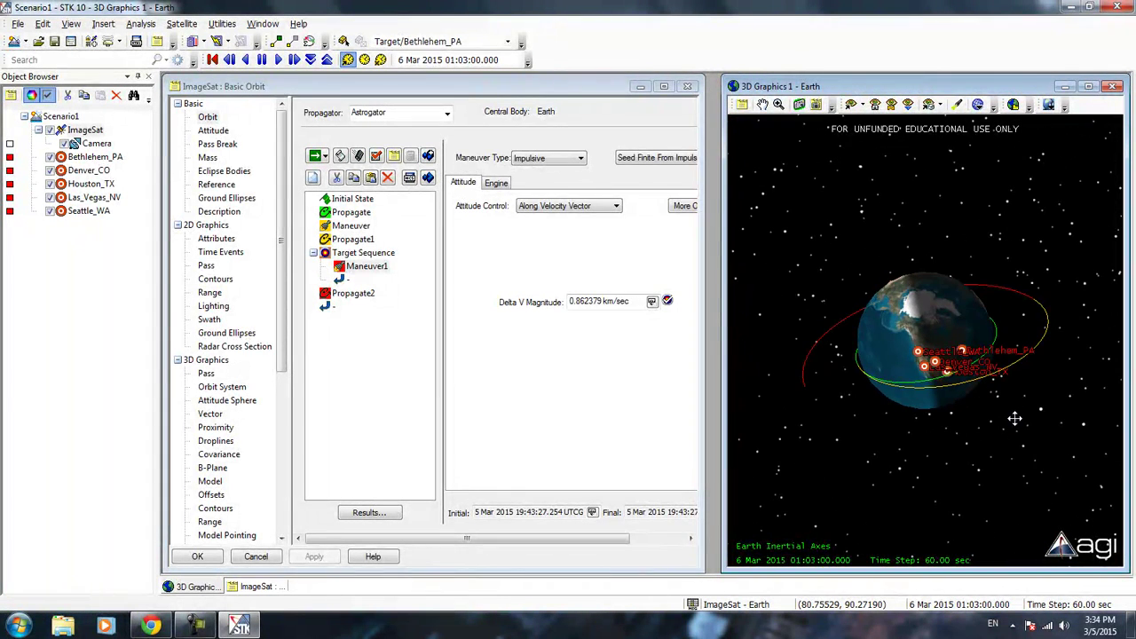
Set the Repeat Count of Propagate2's Periapsis stopping condition to 5 and rerun the mission control sequence
double_click(353, 293)
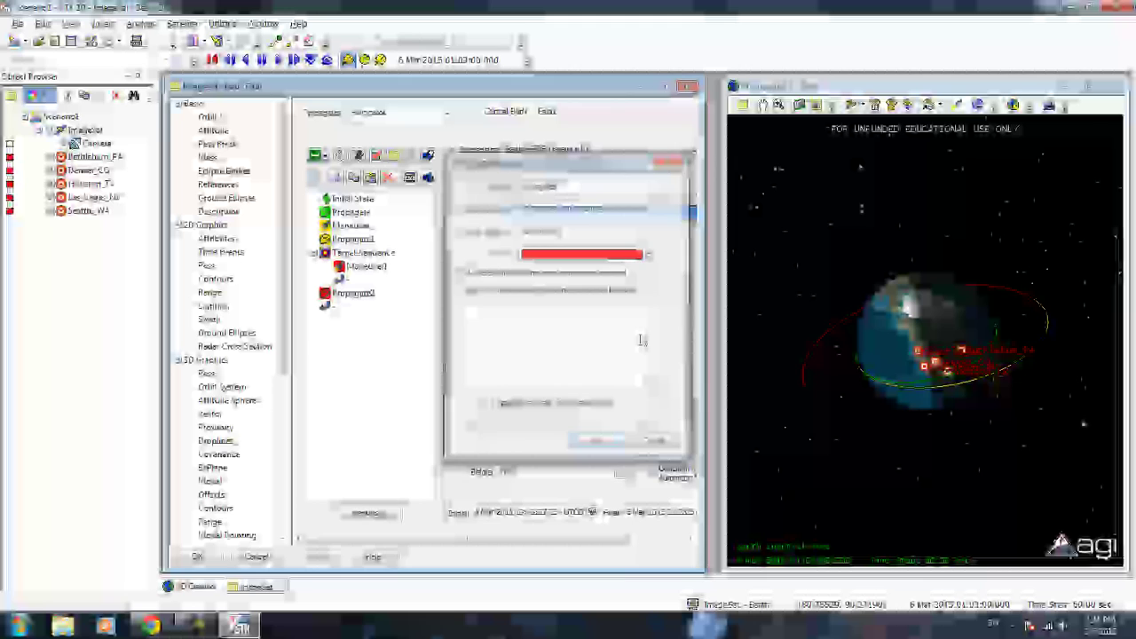
click(672, 155)
double_click(676, 383)
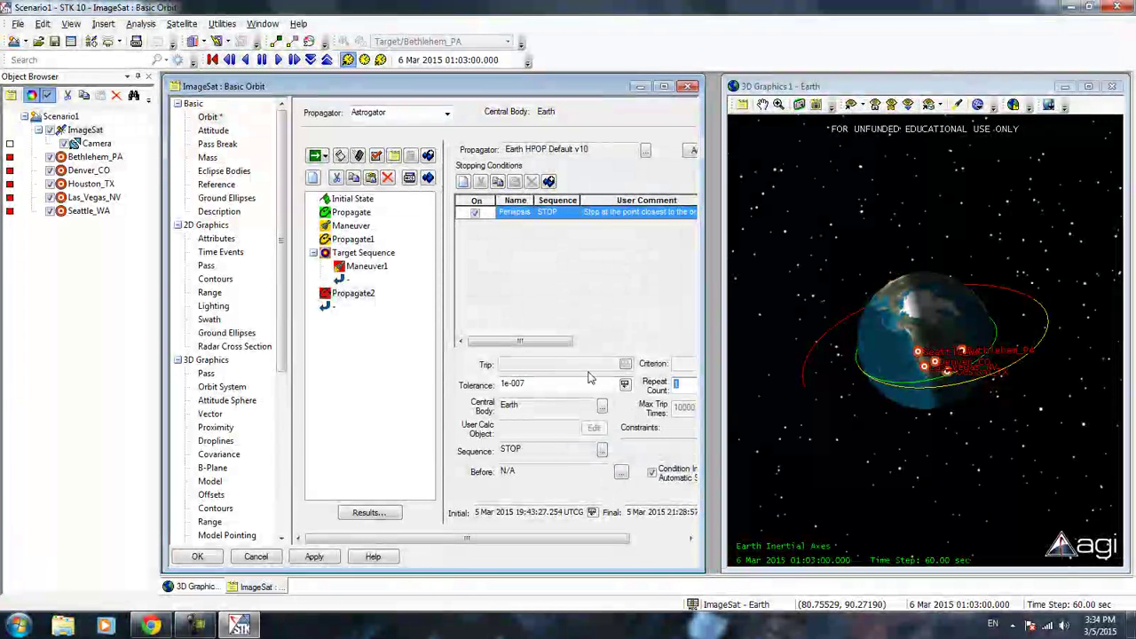
text(5)
click(317, 156)
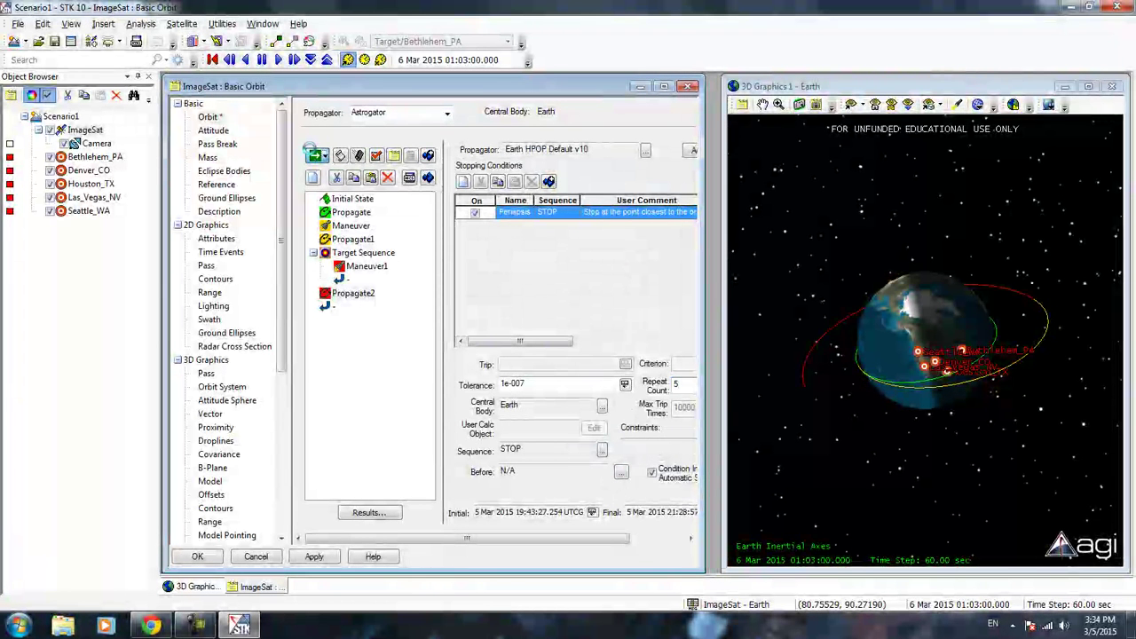
Compute access from the ImageSat Camera to all five city targets and generate the Access graph
click(97, 144)
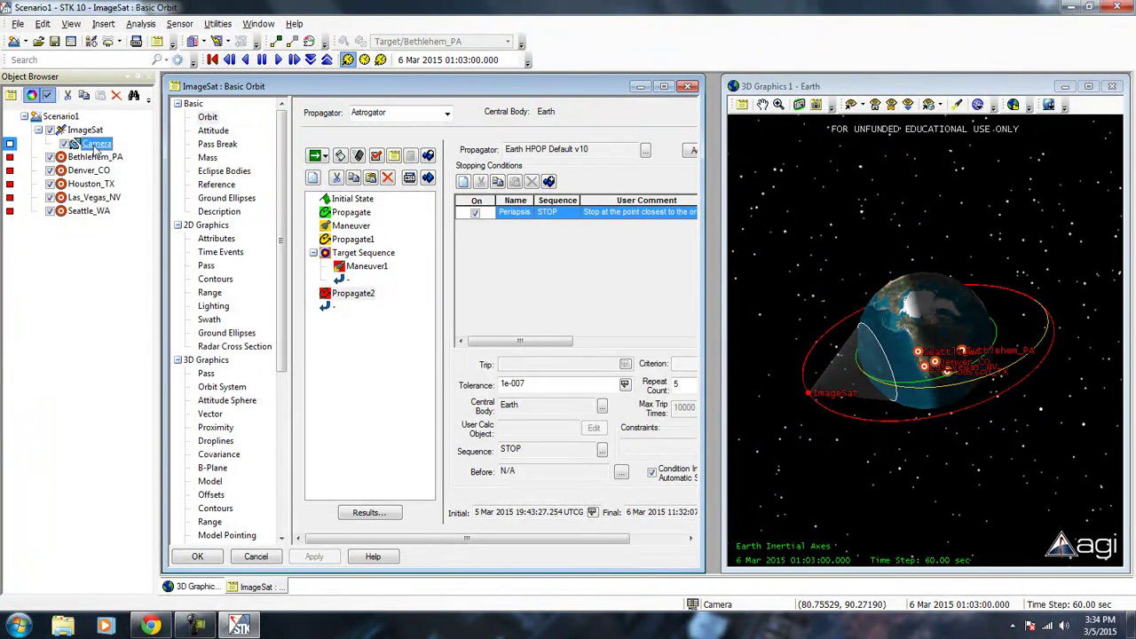
click(278, 41)
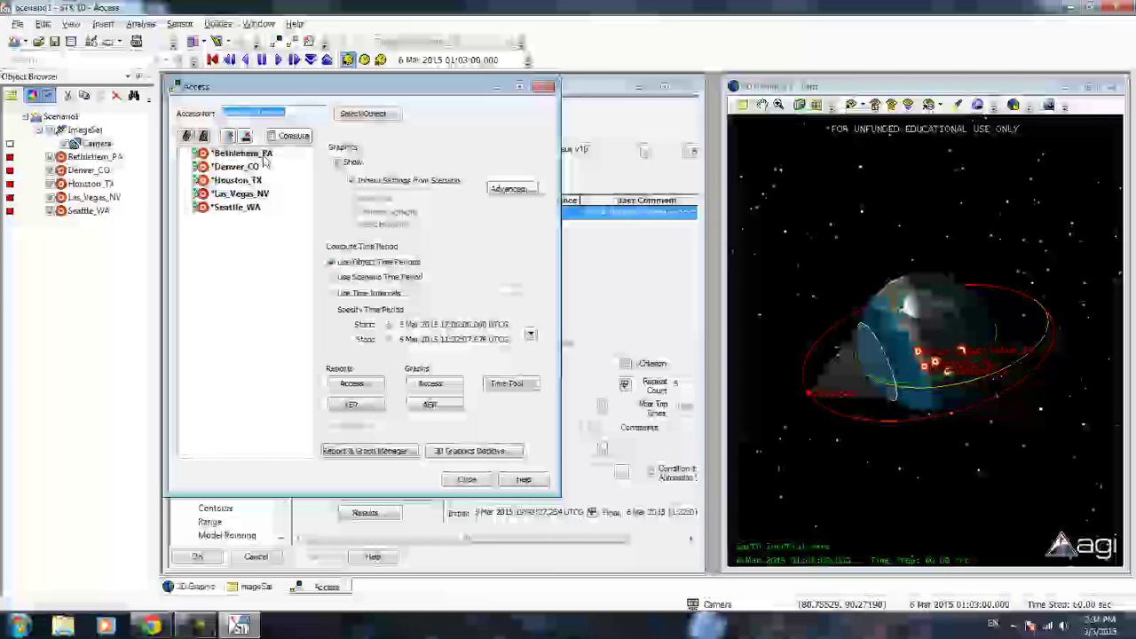
click(241, 154)
shift+click(248, 210)
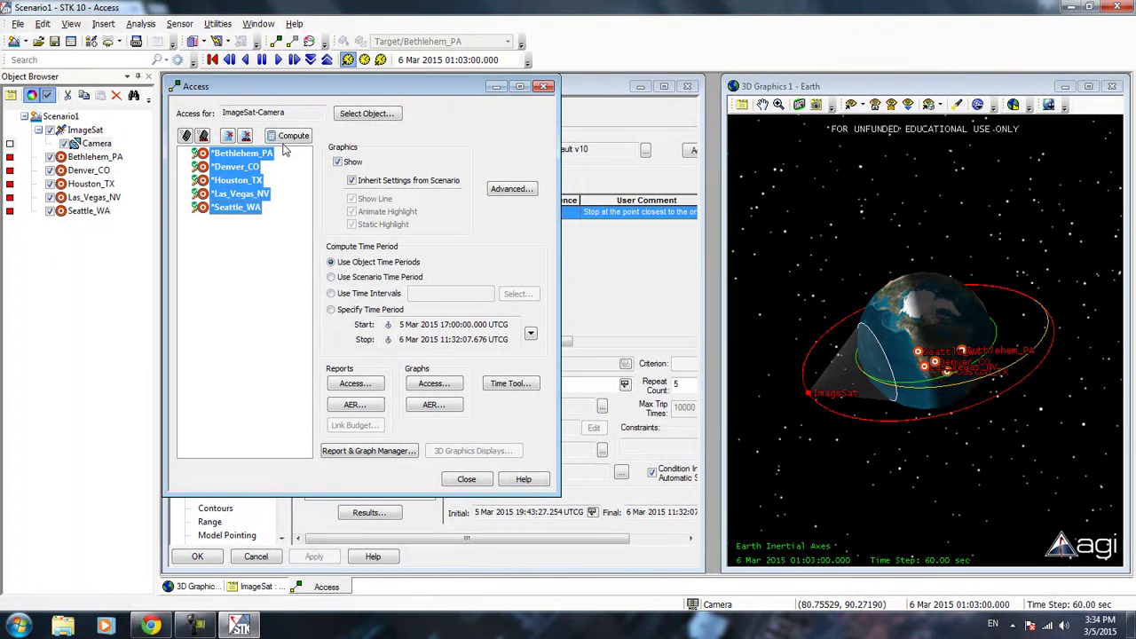
click(289, 137)
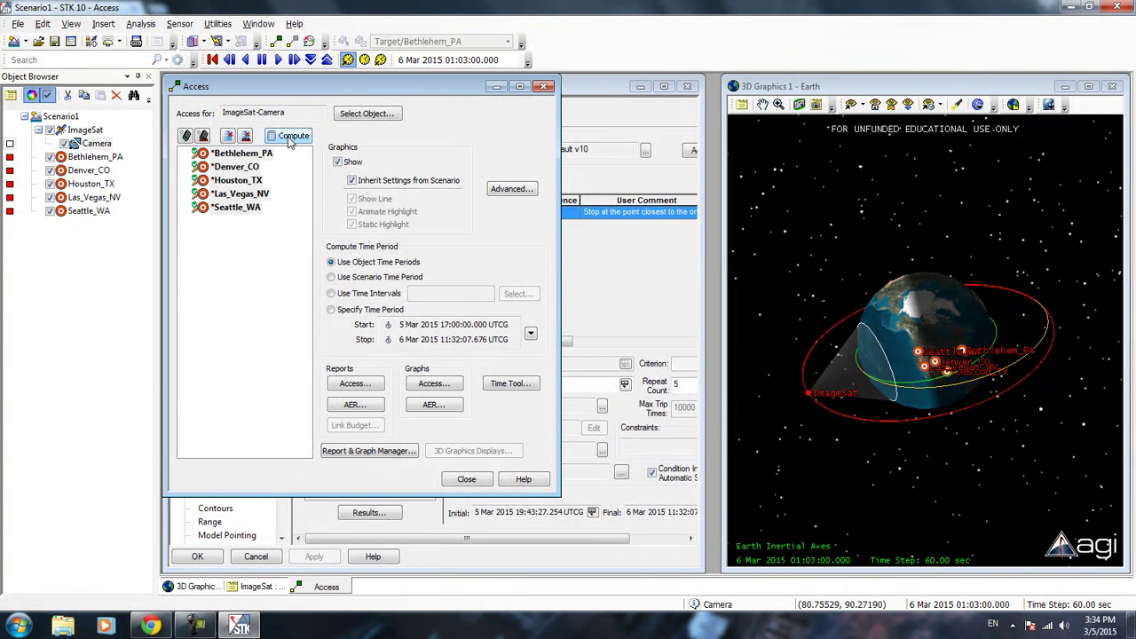
click(434, 383)
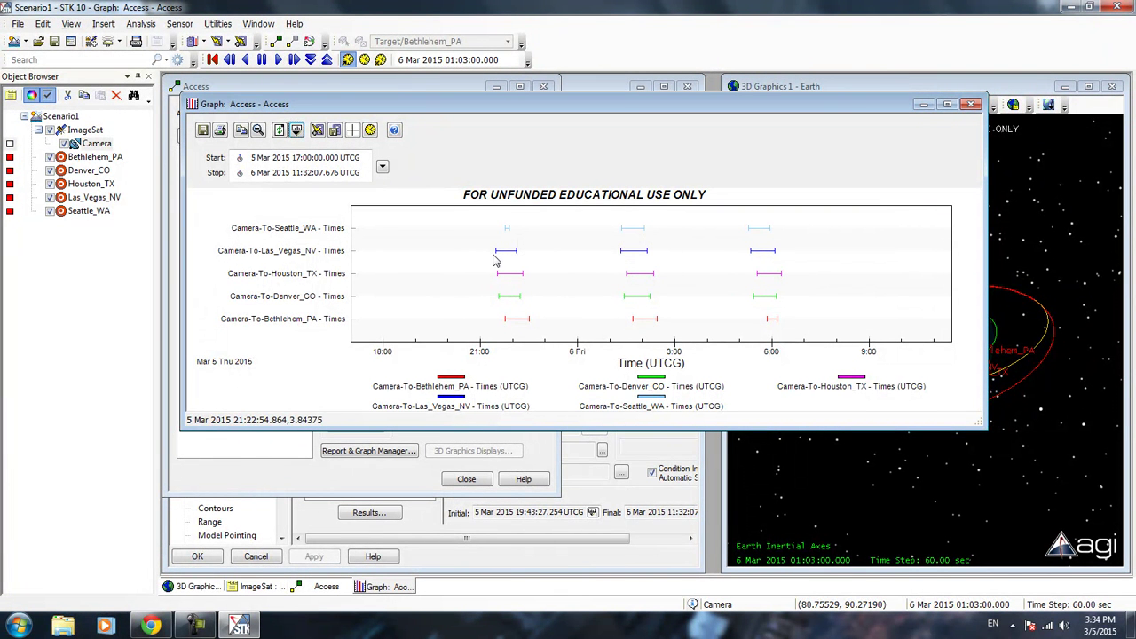
Review the city access intervals in the graph, close it and close the Access tool
mouse_move(529, 326)
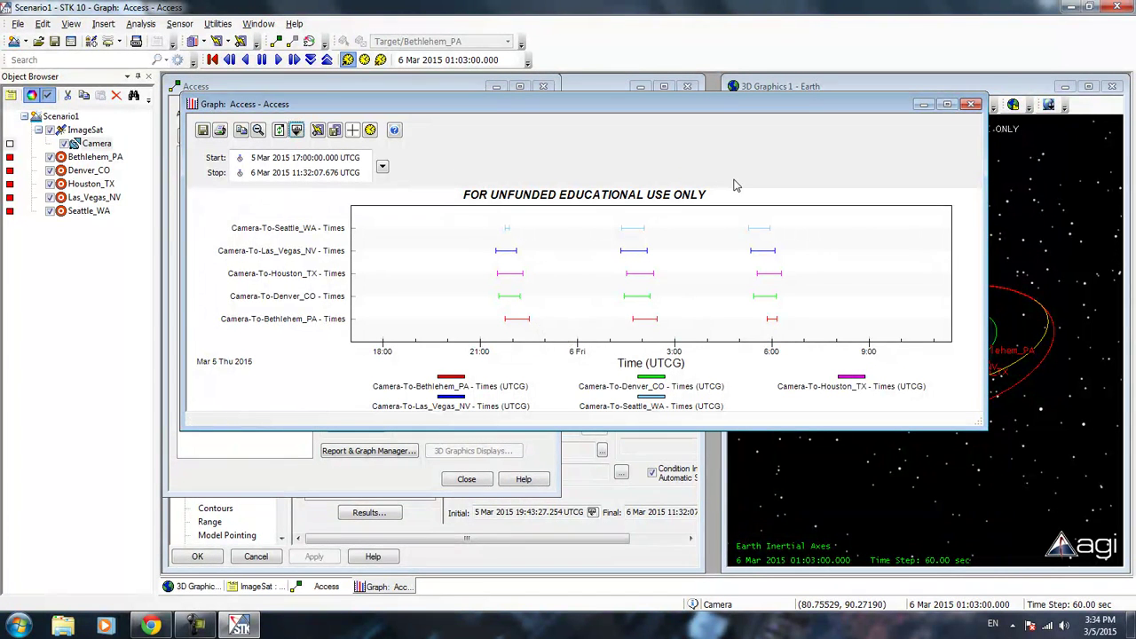
click(972, 104)
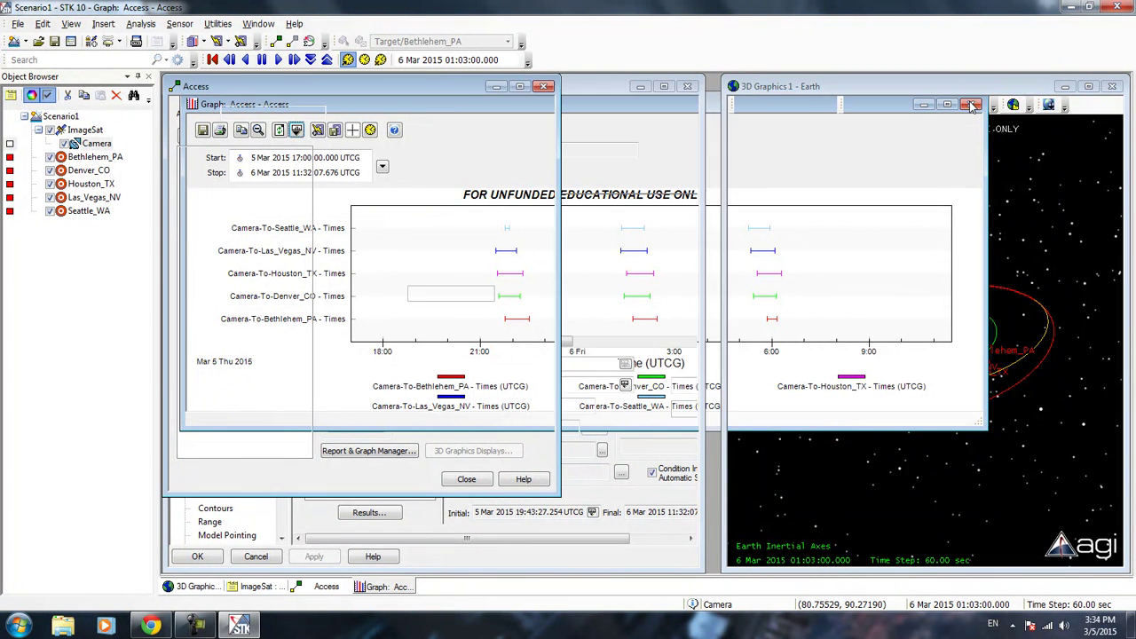
click(467, 480)
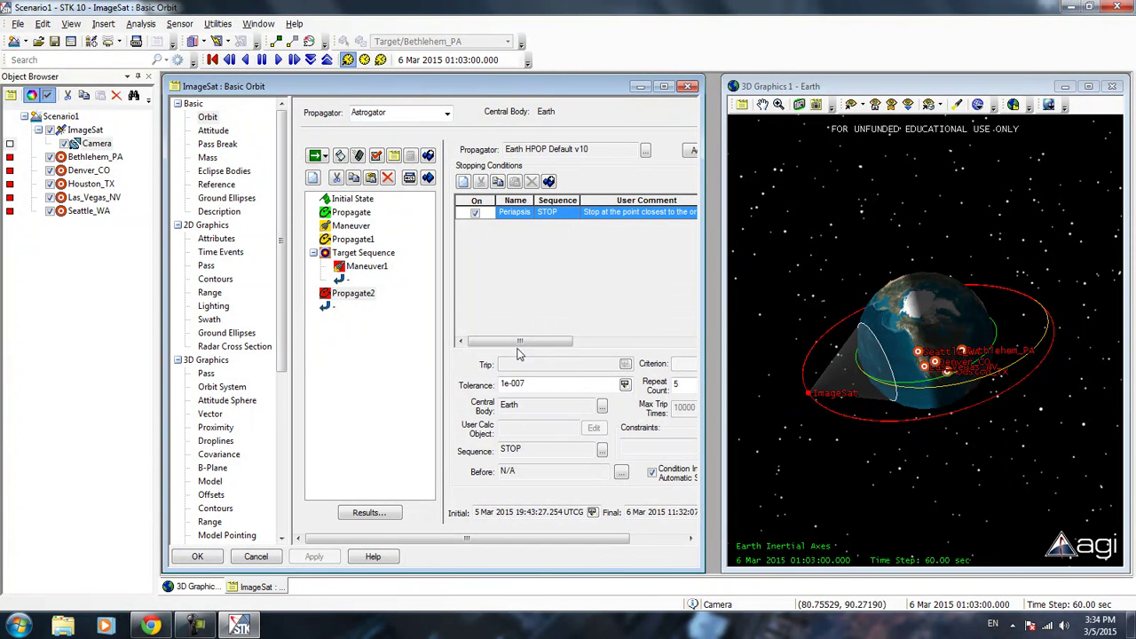
Play the animation from the scenario start, watch the Camera's coverage of the cities in the 3D view, and reset the animation
drag(1081, 259, 1046, 366)
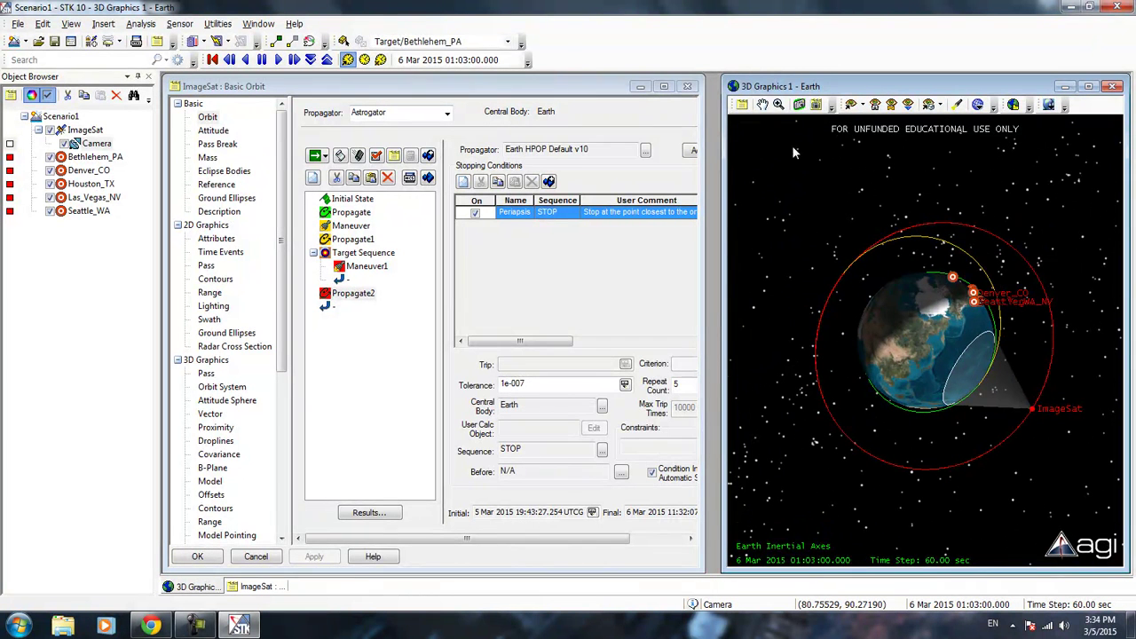
click(213, 59)
click(277, 60)
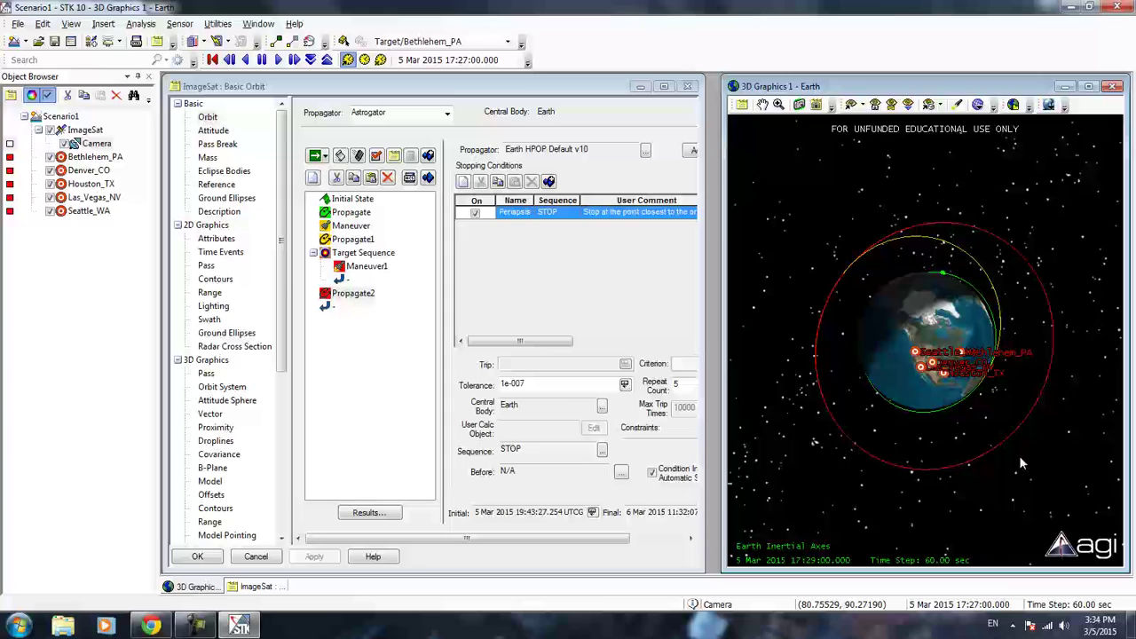
scroll(1018, 403, up, 3)
drag(1025, 404, 980, 386)
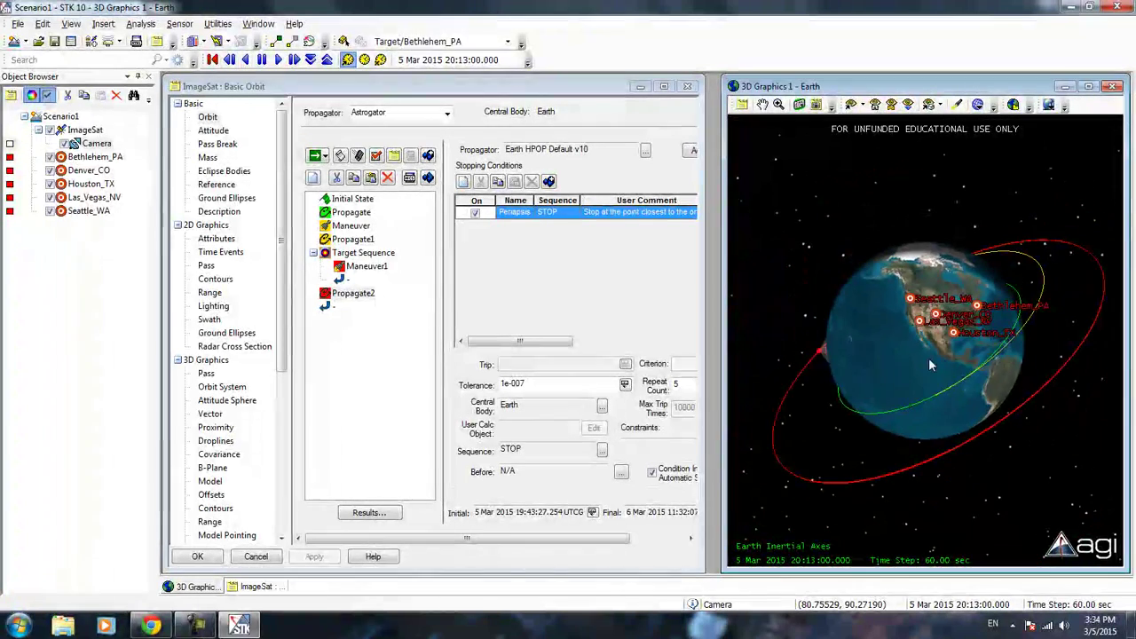
scroll(970, 336, down, 2)
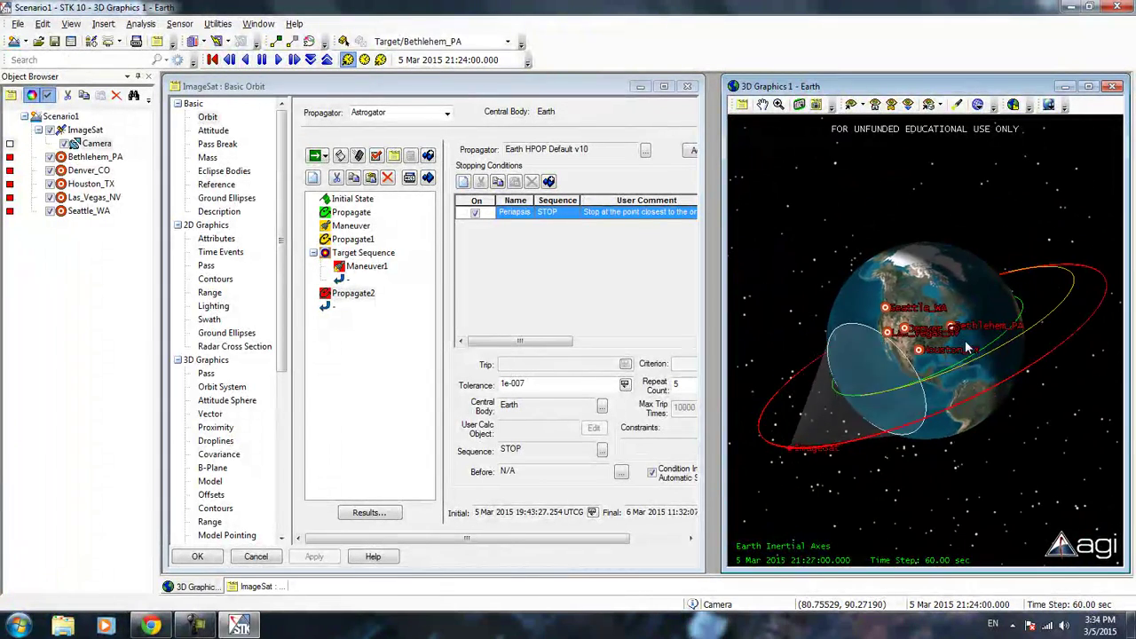
drag(1023, 291, 895, 342)
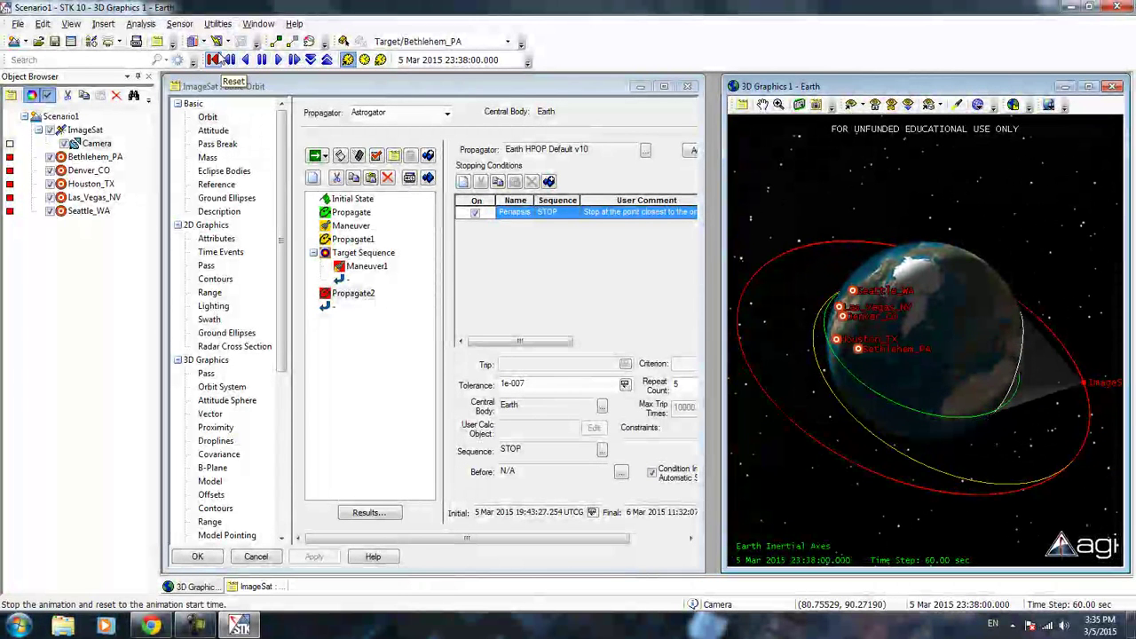
click(213, 60)
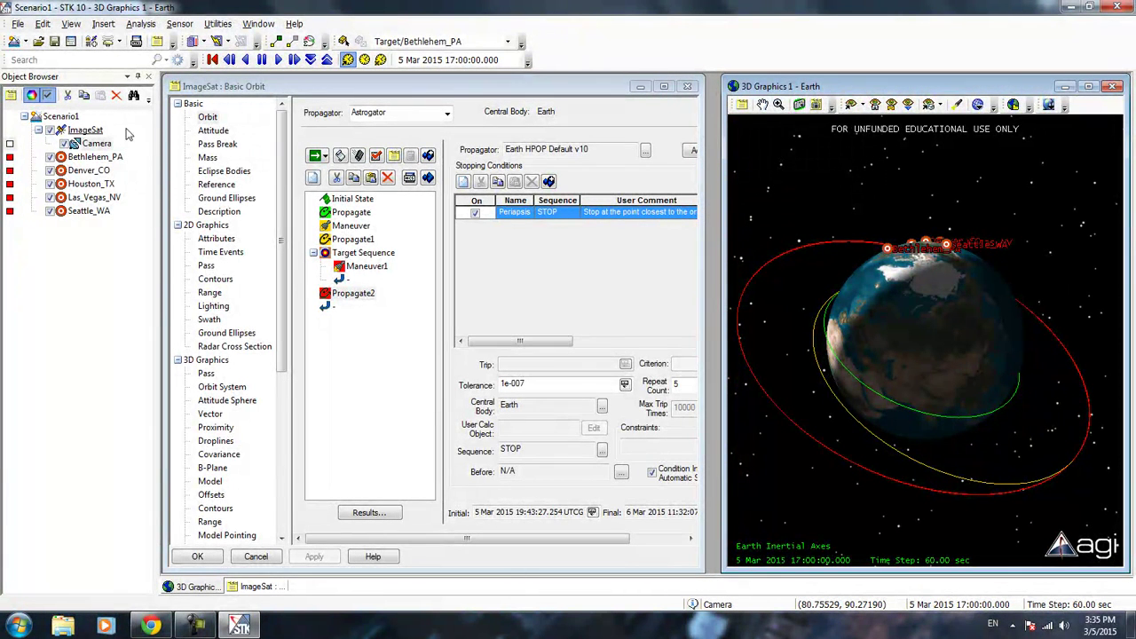
Reopen the Access tool for the ImageSat Camera and generate the Access report for Bethlehem_PA
click(98, 145)
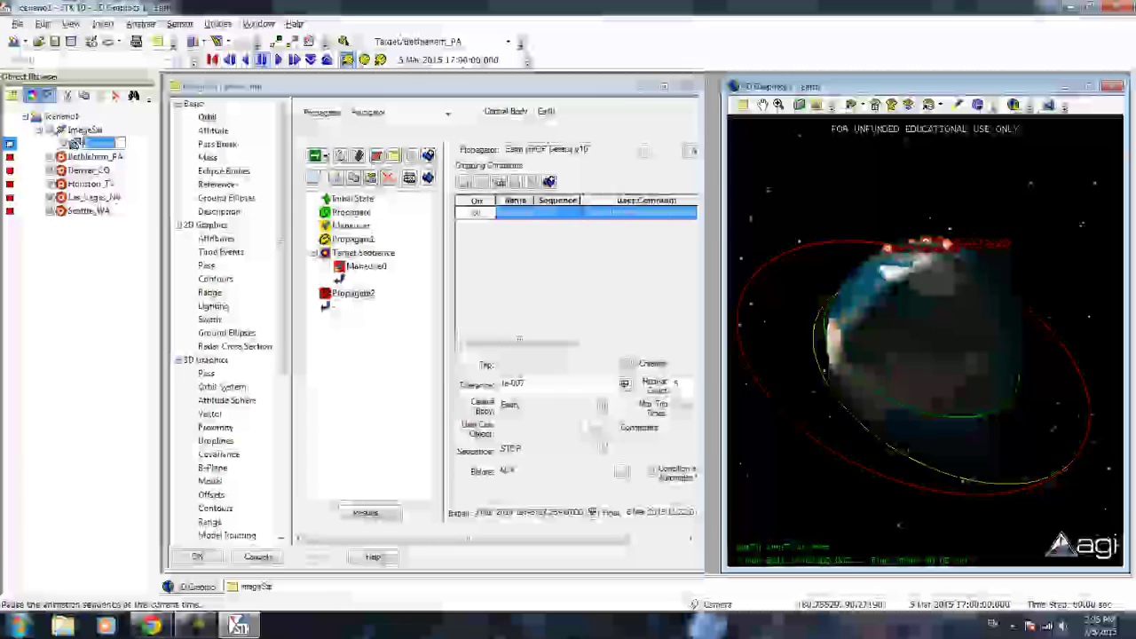
click(76, 132)
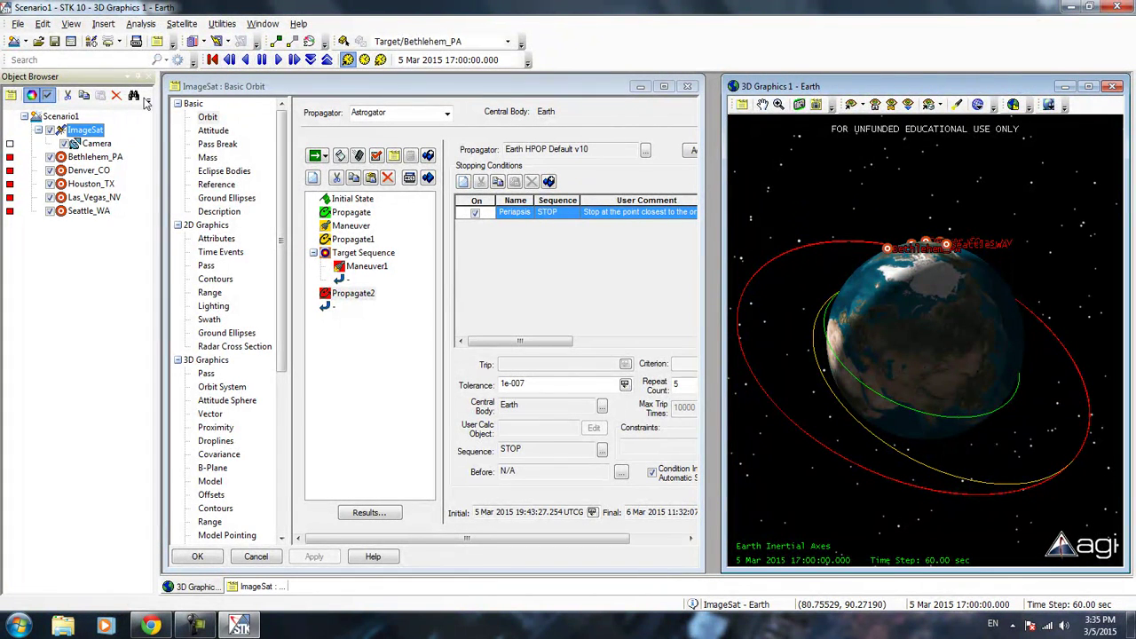
click(94, 144)
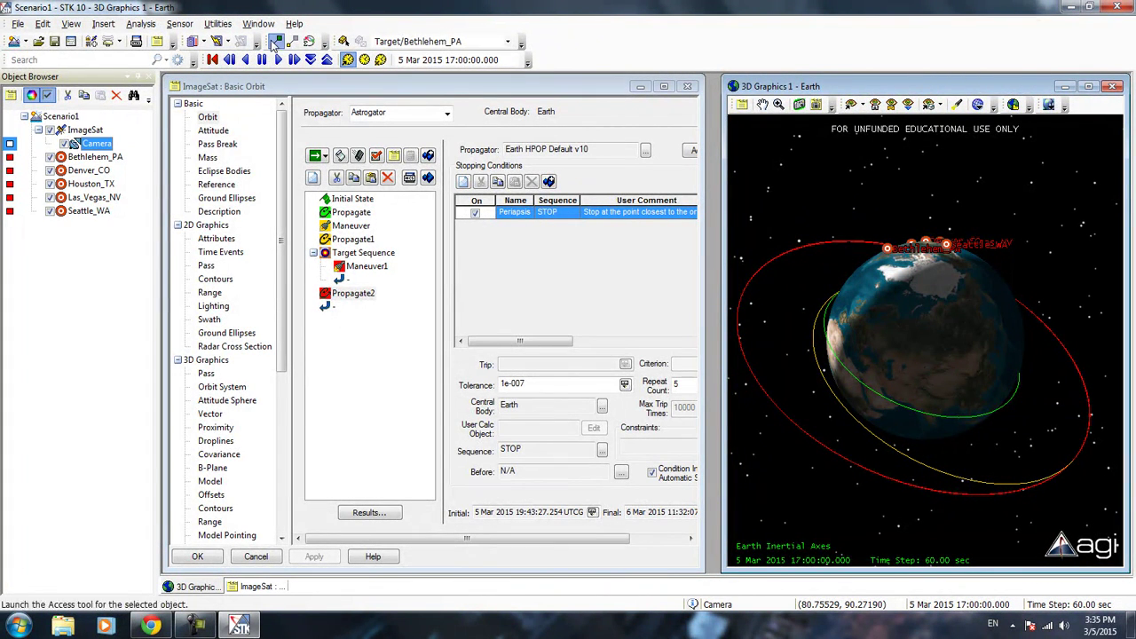
click(274, 42)
click(286, 189)
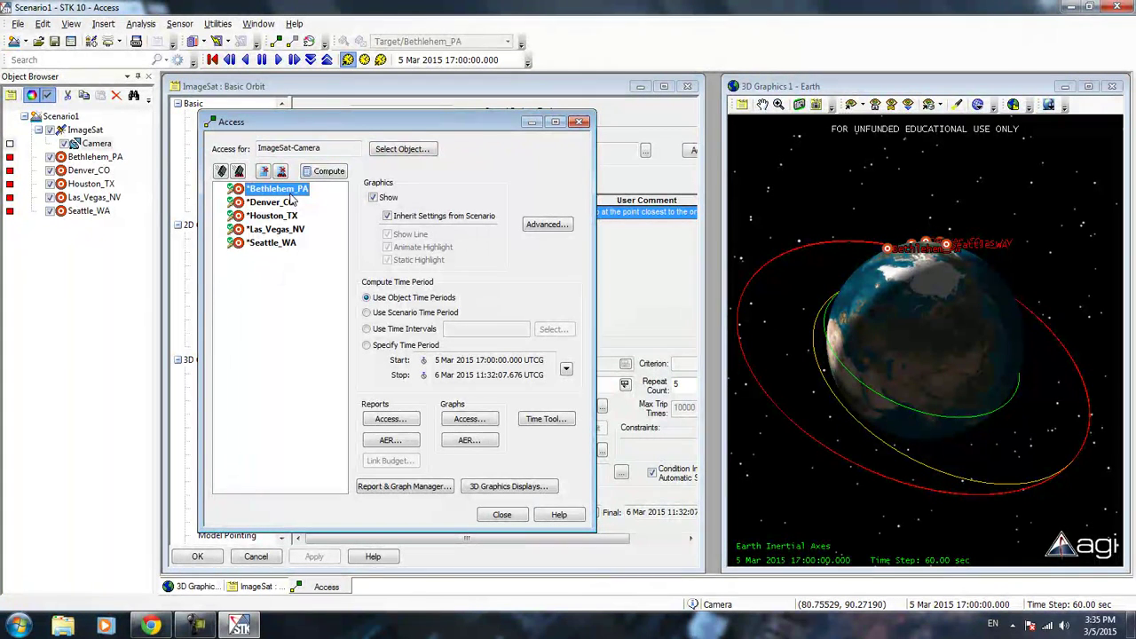
click(276, 217)
click(279, 190)
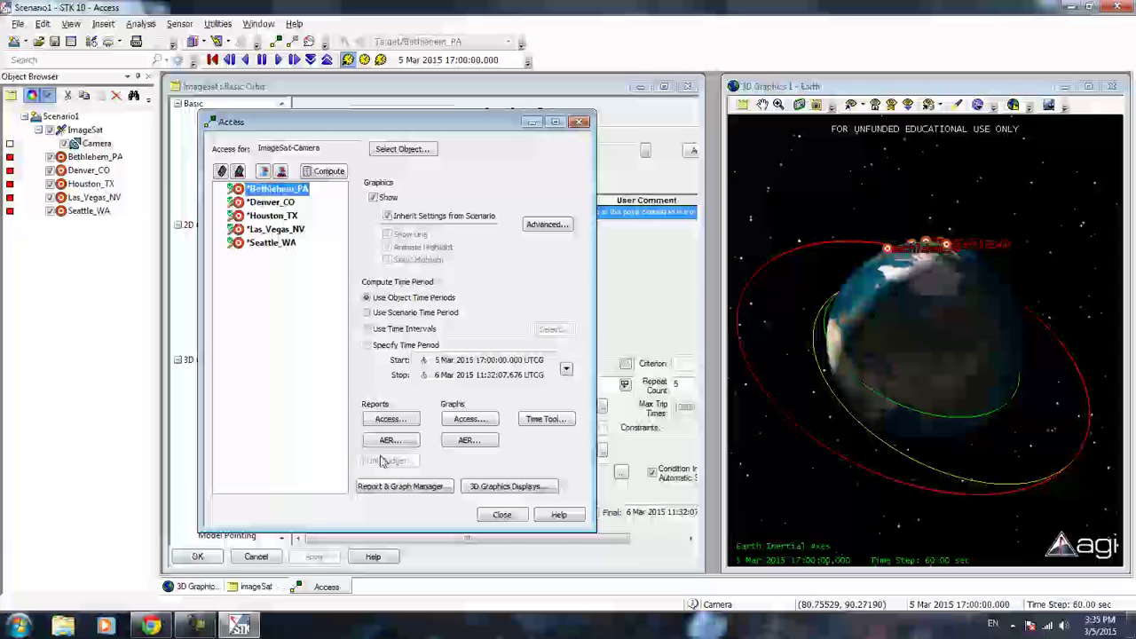
click(409, 421)
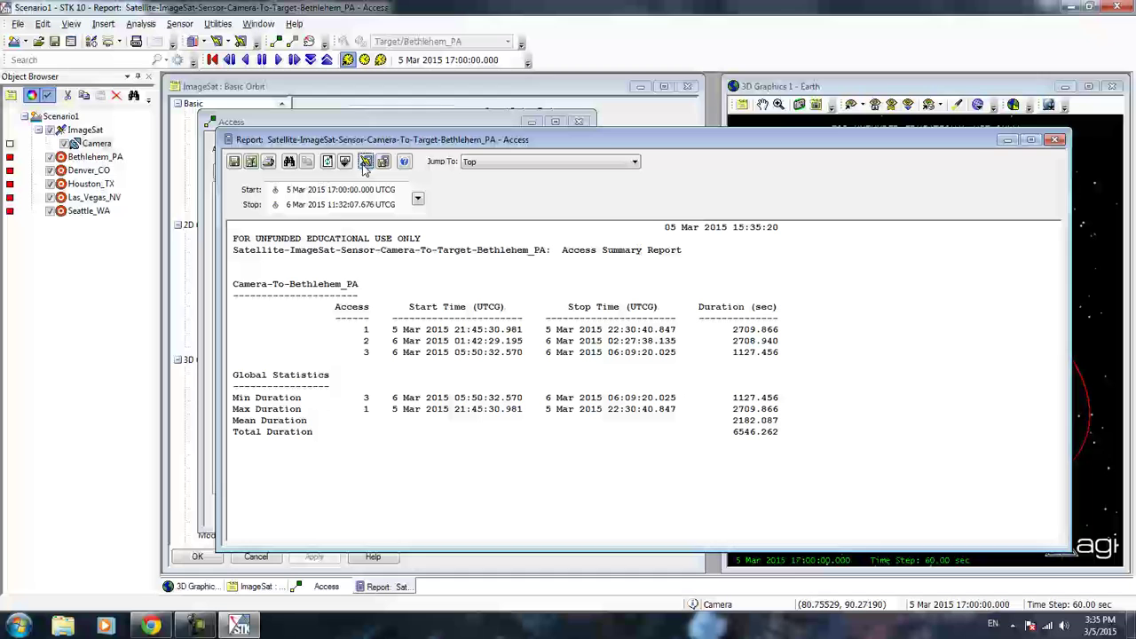
right_click(110, 146)
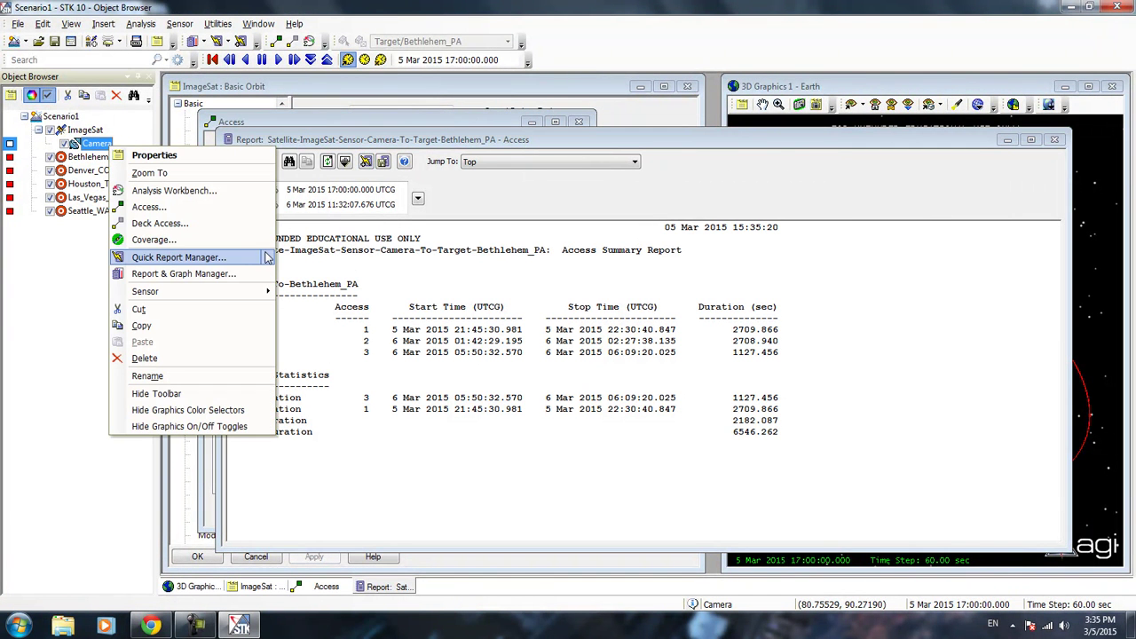
mouse_move(266, 257)
click(306, 258)
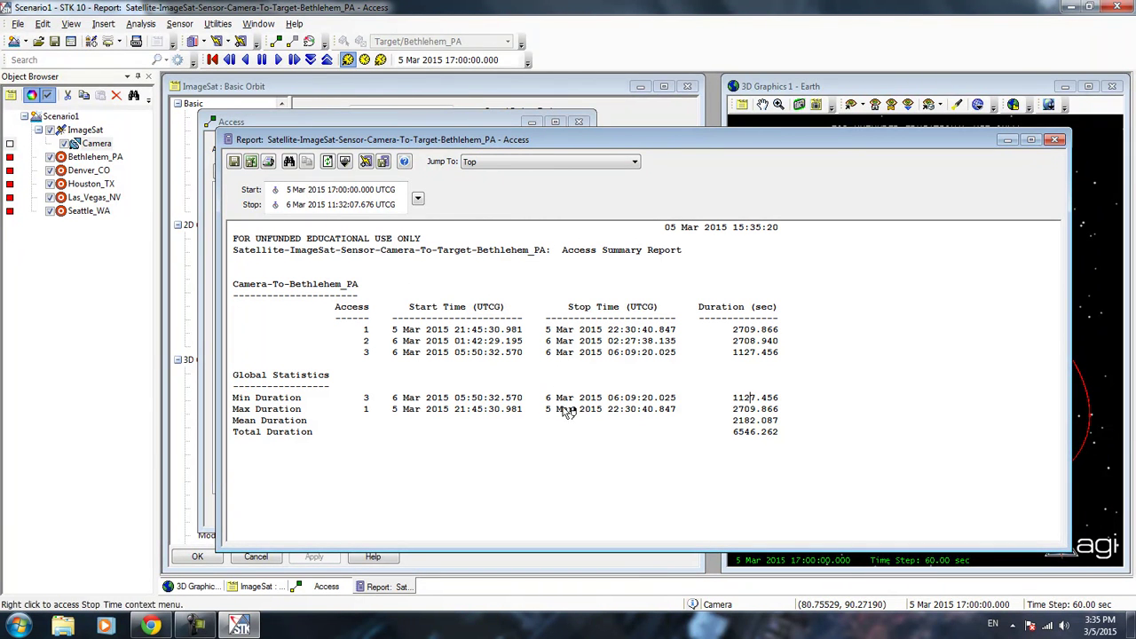
Set the animation time to the Max Duration access's start time, 5 Mar 2015 21:45:30.981, and inspect the Camera's access to the cities in 3D
drag(393, 411, 531, 416)
right_click(516, 415)
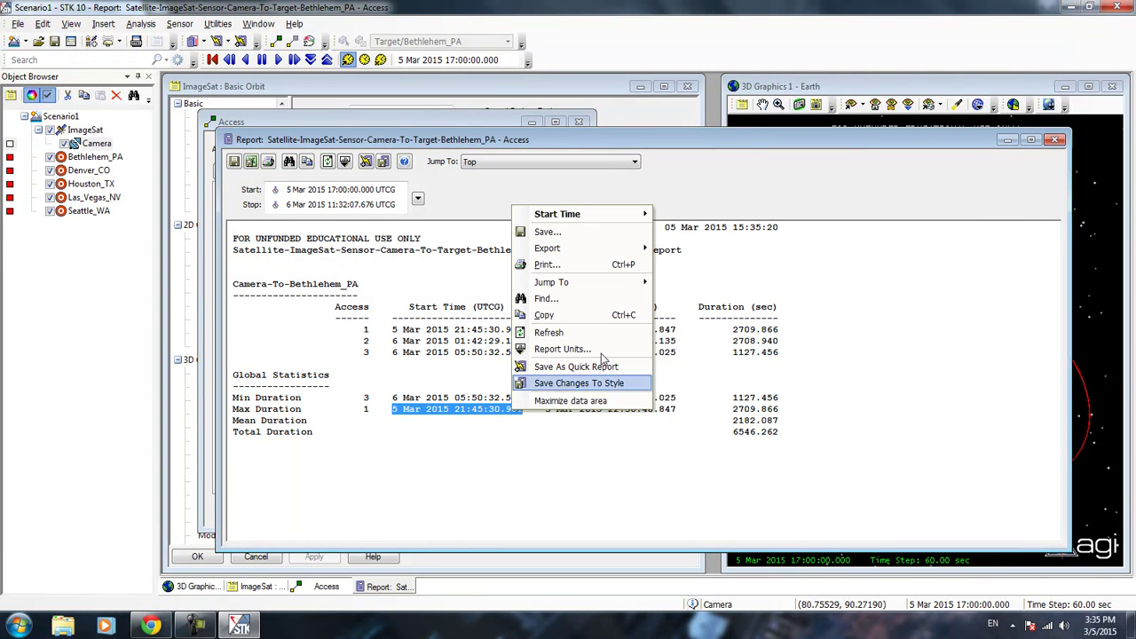
mouse_move(600, 224)
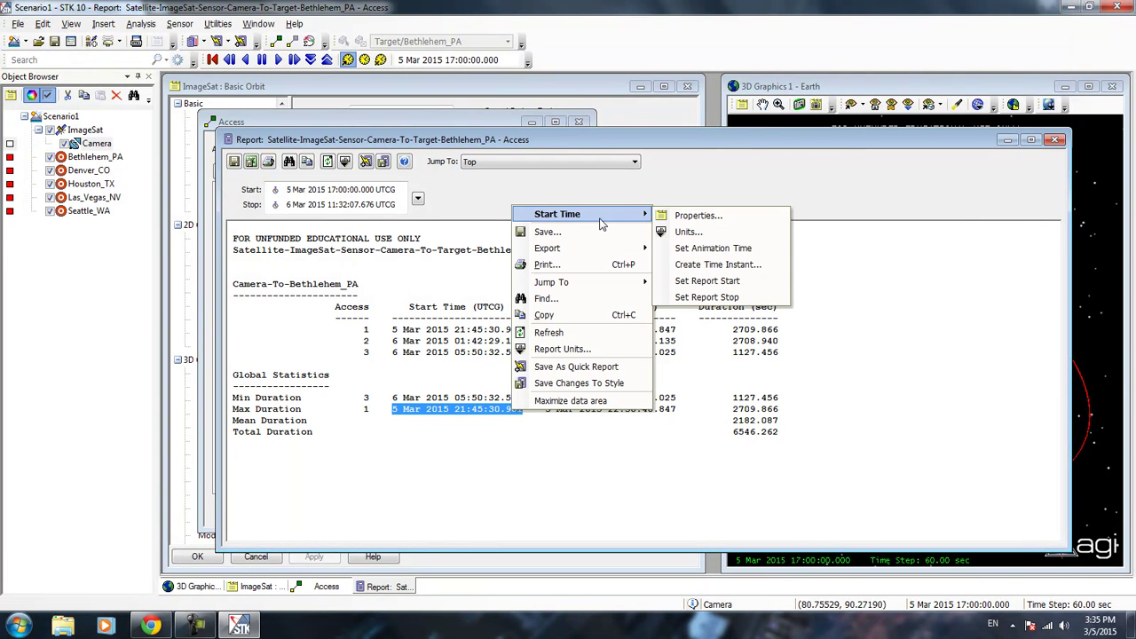
click(754, 252)
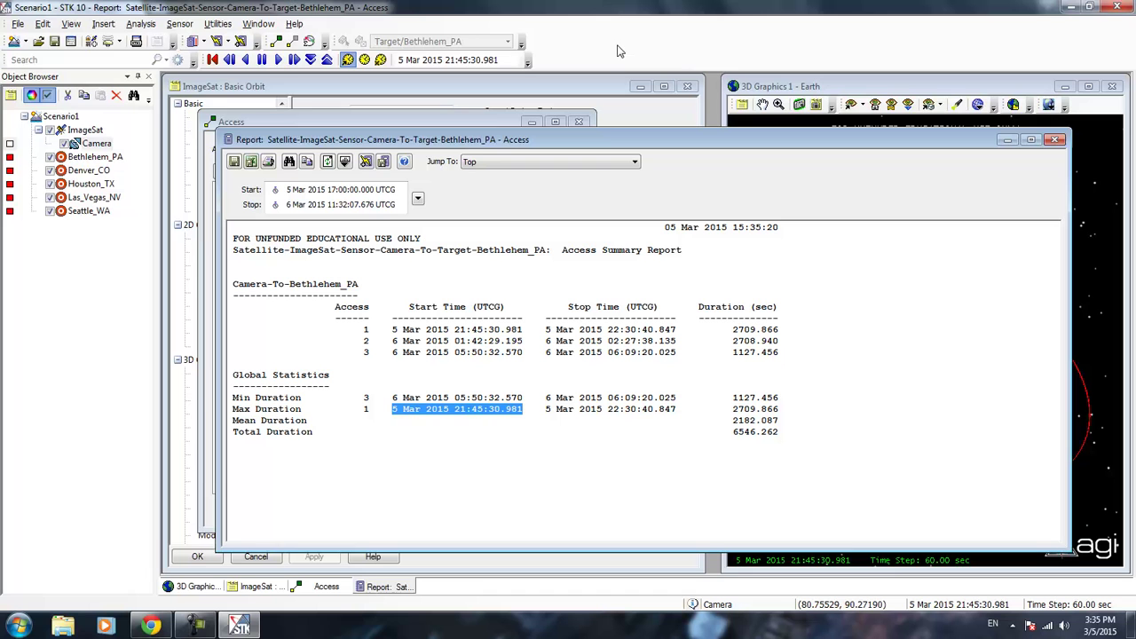
click(1055, 140)
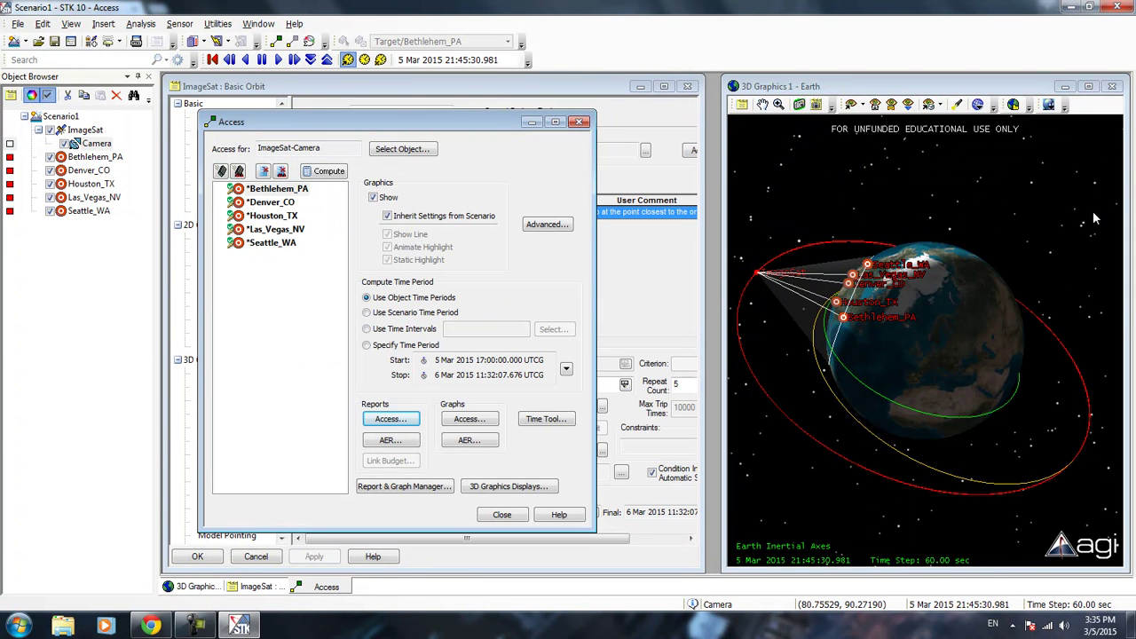
drag(813, 274, 820, 343)
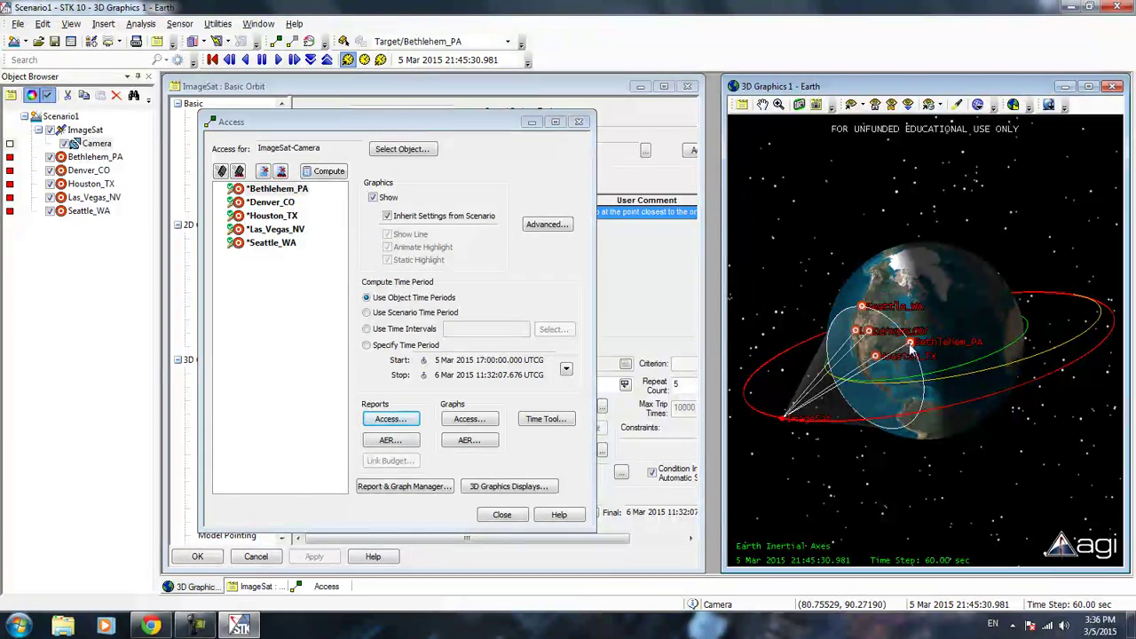